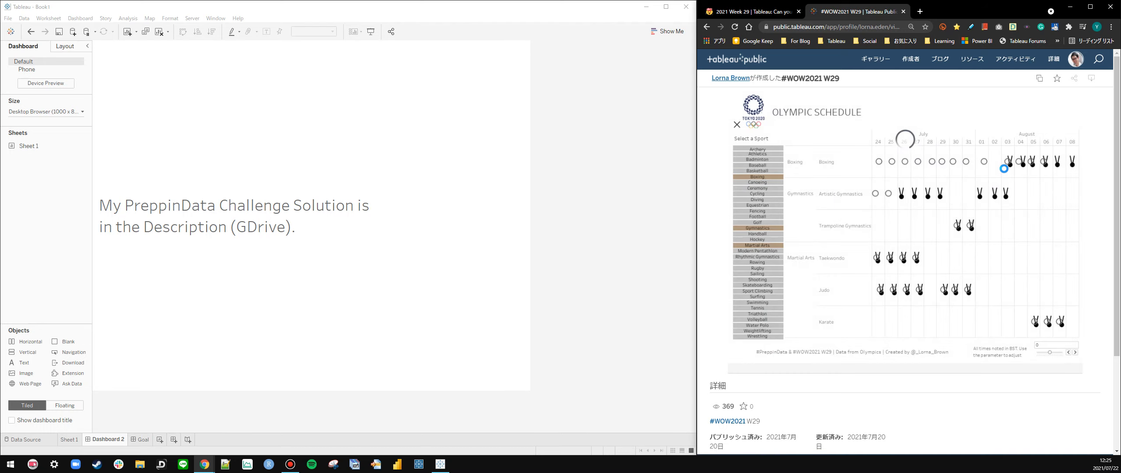
Try out the published Olympic schedule: view an August 3 Boxing event's tooltip, add Canoeing, remove Boxing, and hide and reshow the sport selector
mouse_move(1006, 163)
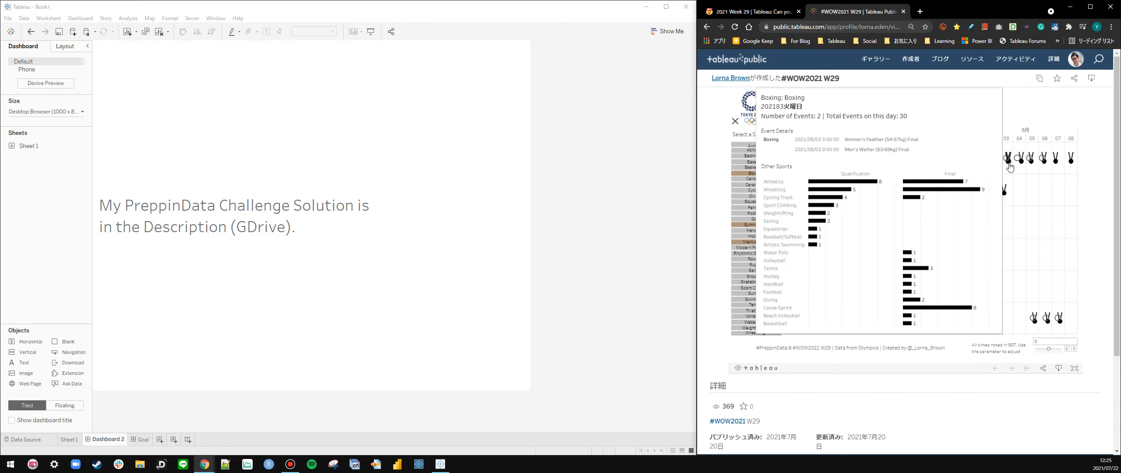
click(753, 182)
click(779, 202)
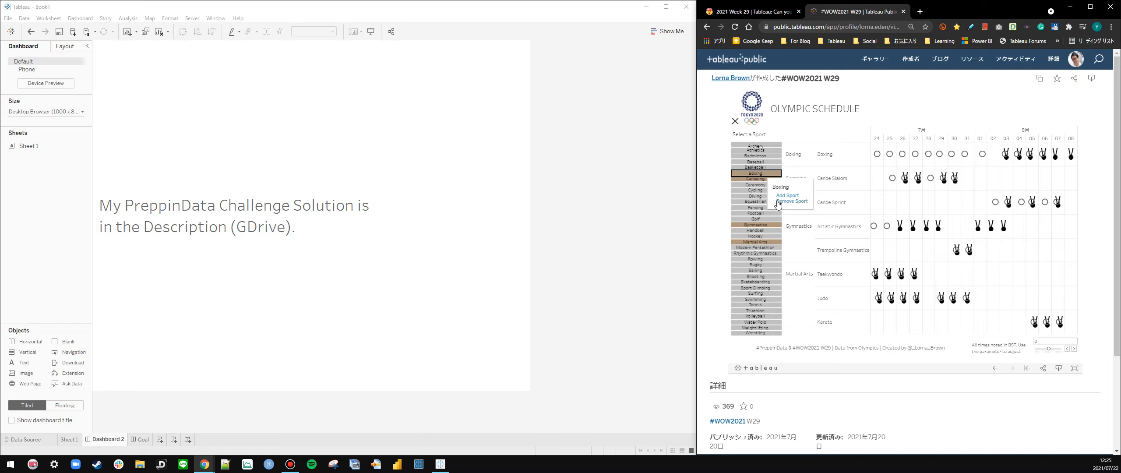
click(735, 123)
click(735, 122)
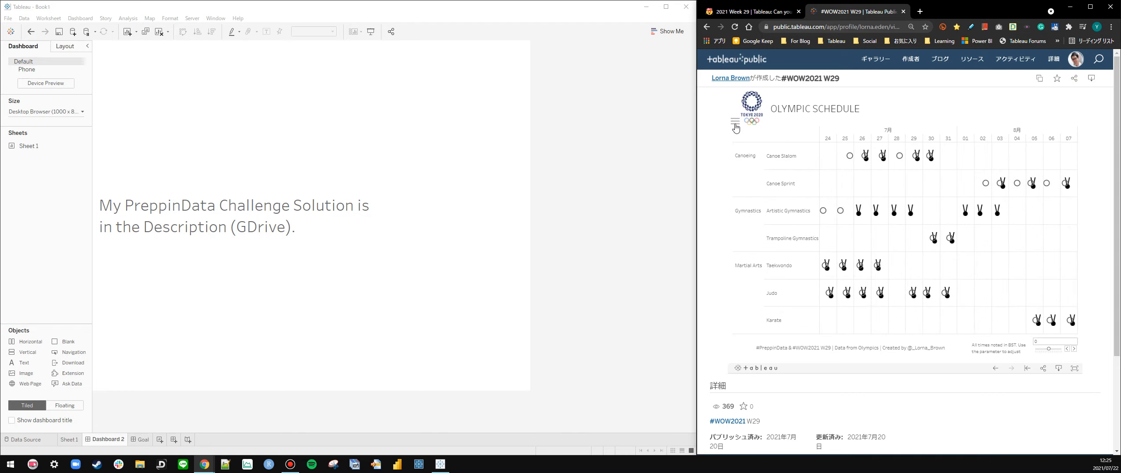
click(735, 127)
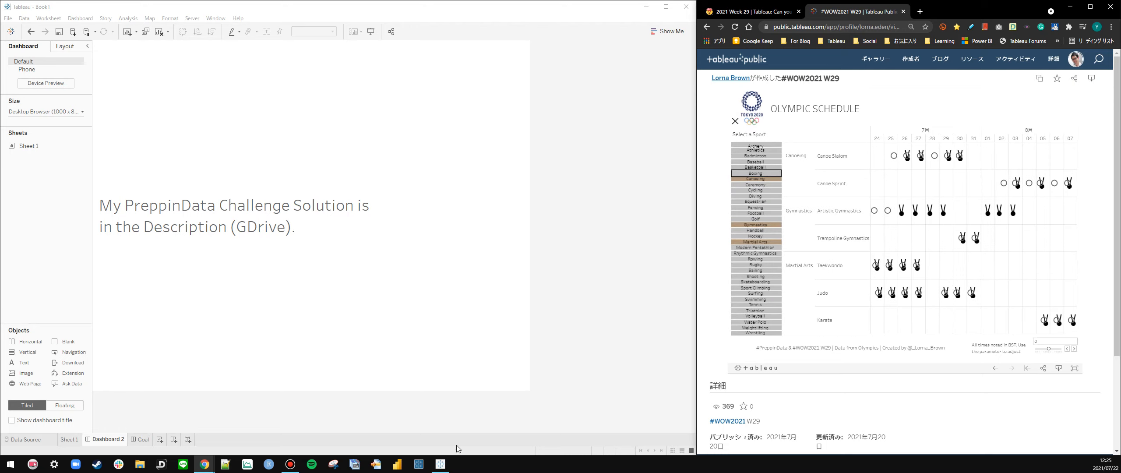
Check which Tableau version is running and read the requirements list on the Workout Wednesday challenge page
right_click(438, 466)
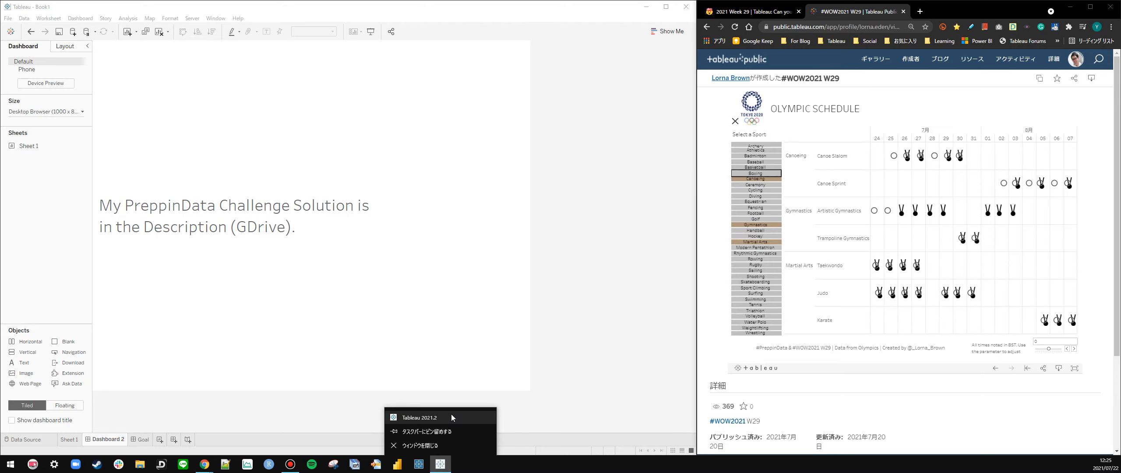
click(614, 381)
click(753, 12)
scroll(754, 193, down, 6)
scroll(754, 193, down, 2)
scroll(735, 195, up, 1)
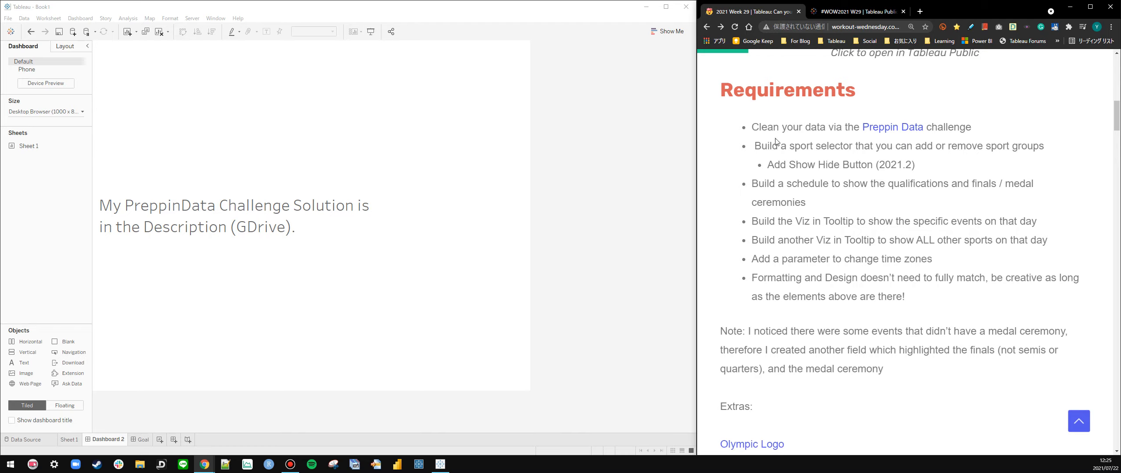
double_click(455, 265)
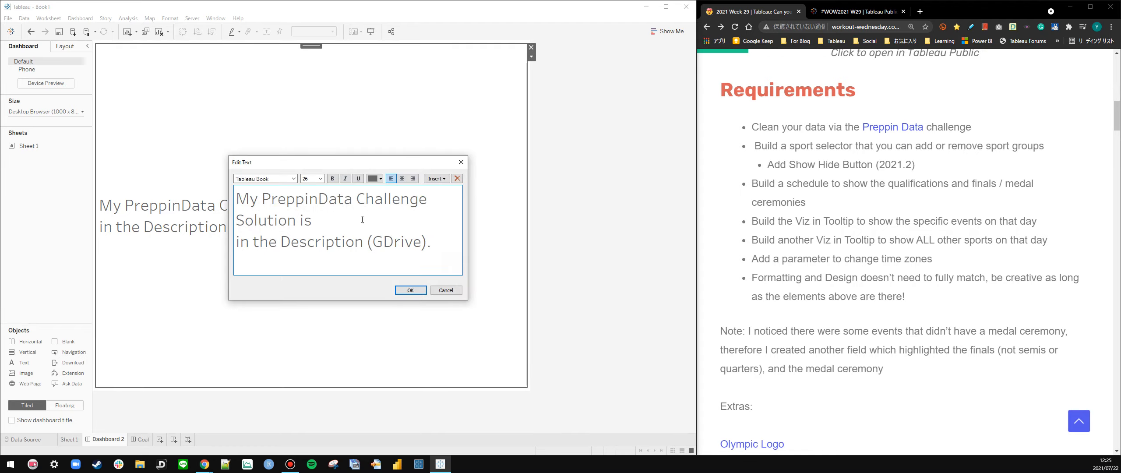
key(ctrl+a)
click(446, 220)
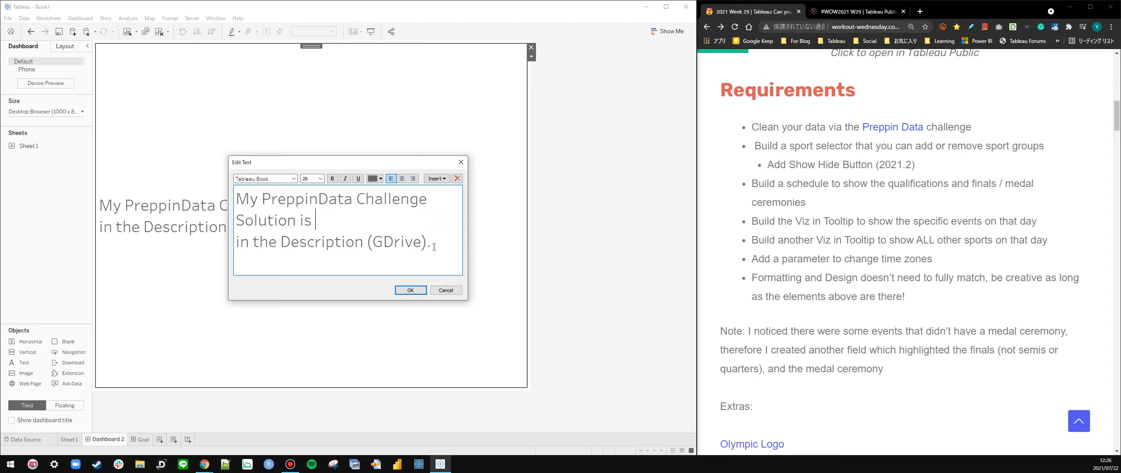
click(410, 291)
click(954, 173)
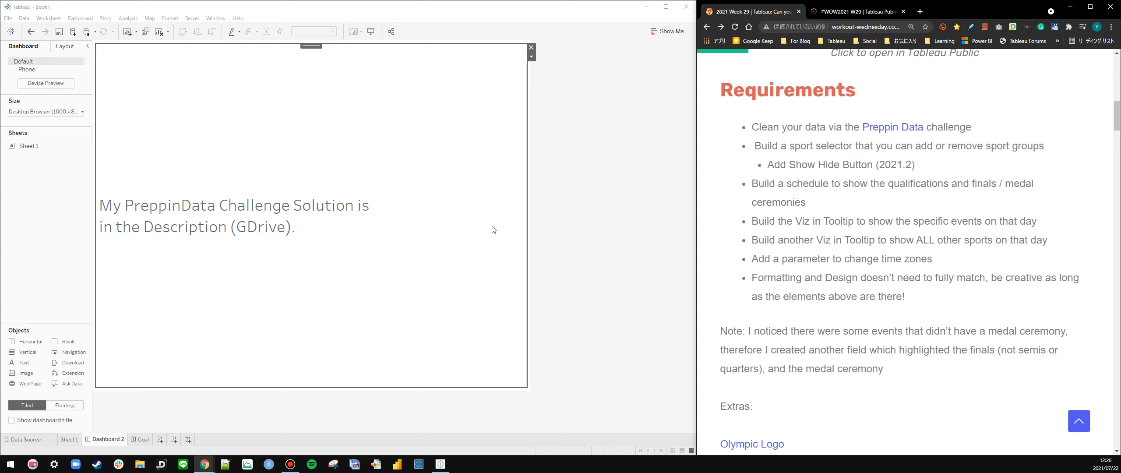
click(597, 209)
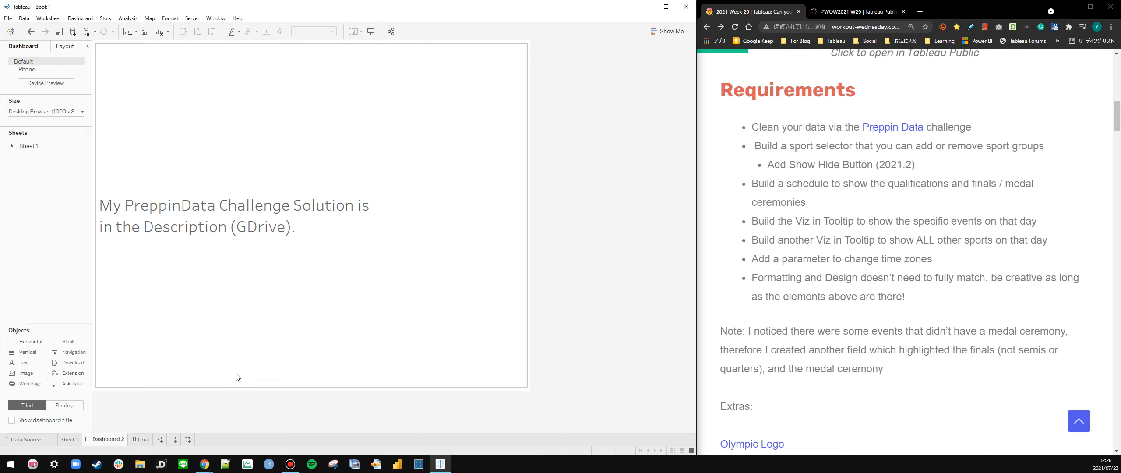
Delete Dashboard 2 from the workbook and open Sheet 1
right_click(118, 442)
click(188, 340)
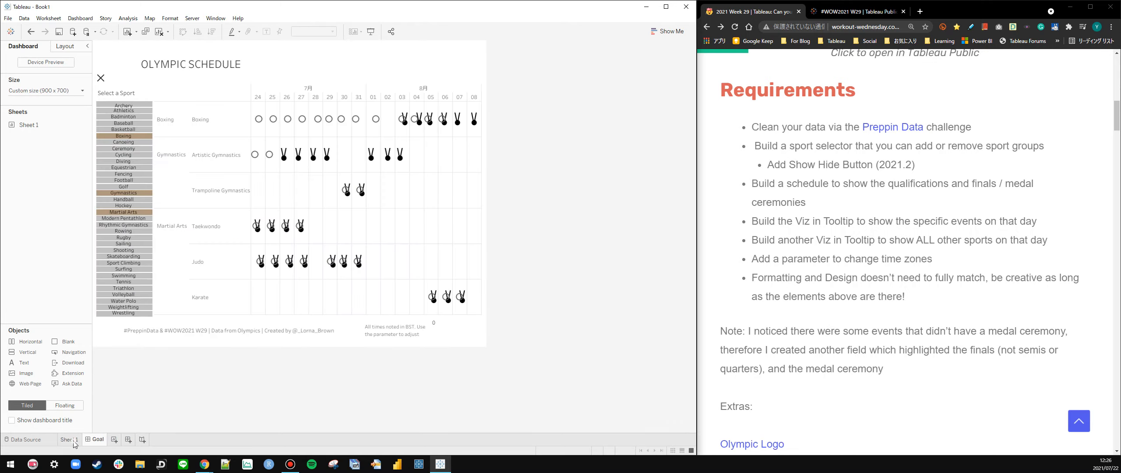
click(69, 440)
click(790, 156)
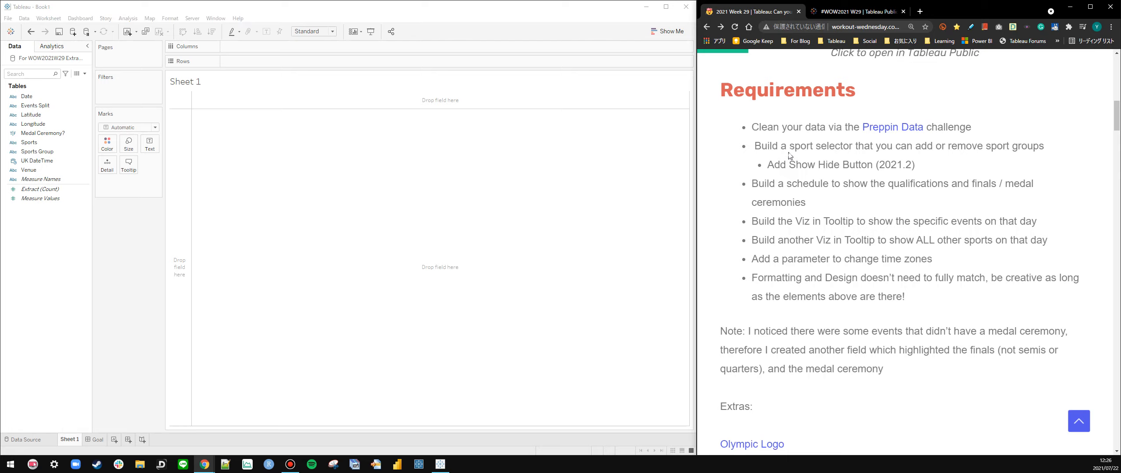
Group the data fields by folder and create a folder named 0_Originals
right_click(21, 221)
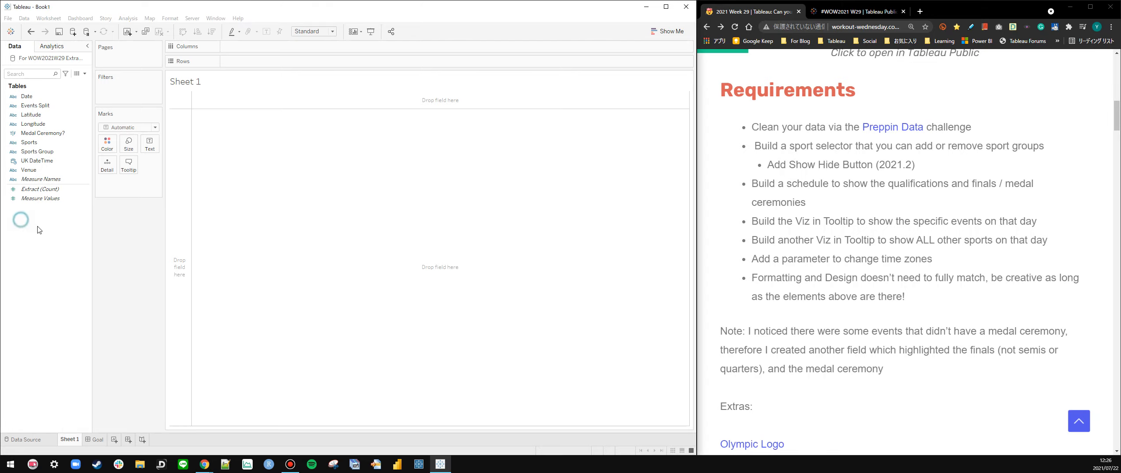
click(52, 259)
right_click(45, 228)
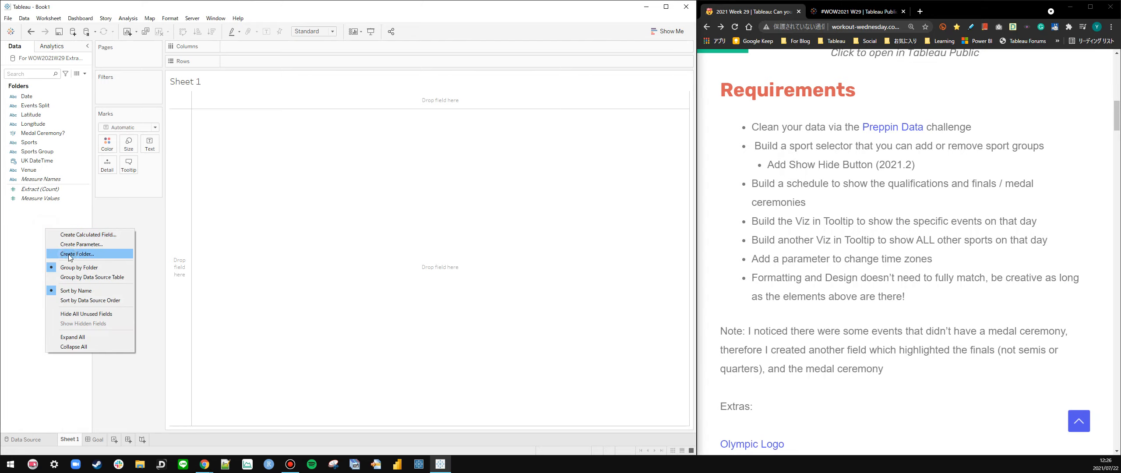
click(69, 254)
text(0_Originals)
key(Return)
Move all the original fields, from Date through Venue plus Extract (Count), into the 0_Originals folder
click(30, 105)
ctrl+click(44, 161)
shift+click(40, 179)
drag(43, 179, 55, 93)
drag(39, 202, 39, 186)
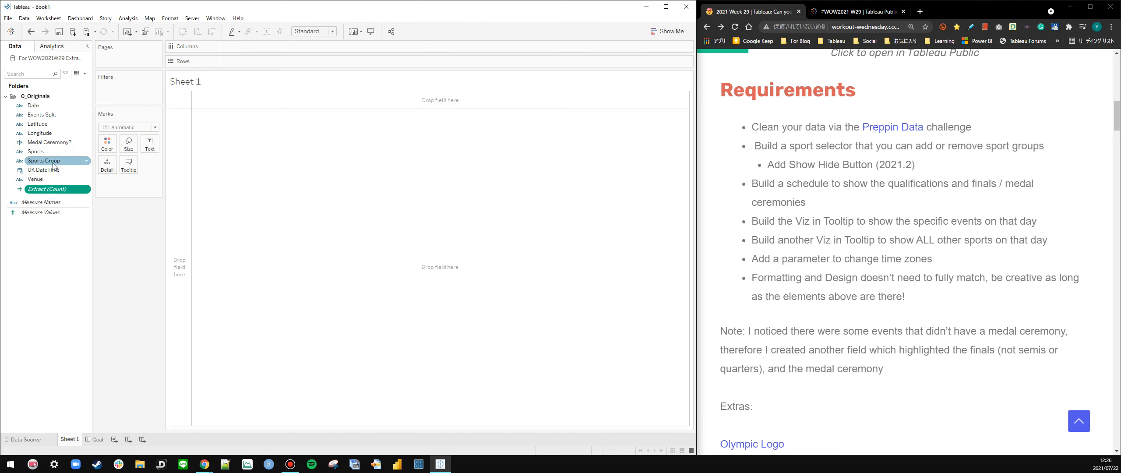
Bring up the reference dashboard, and try converting the Date field to the Date type and listing it on Rows
click(824, 14)
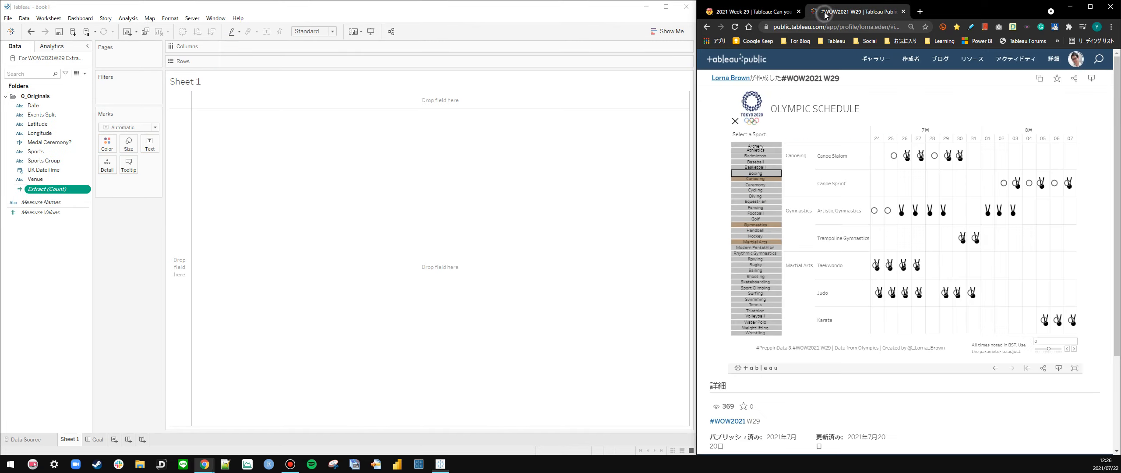
click(74, 244)
click(43, 107)
click(42, 107)
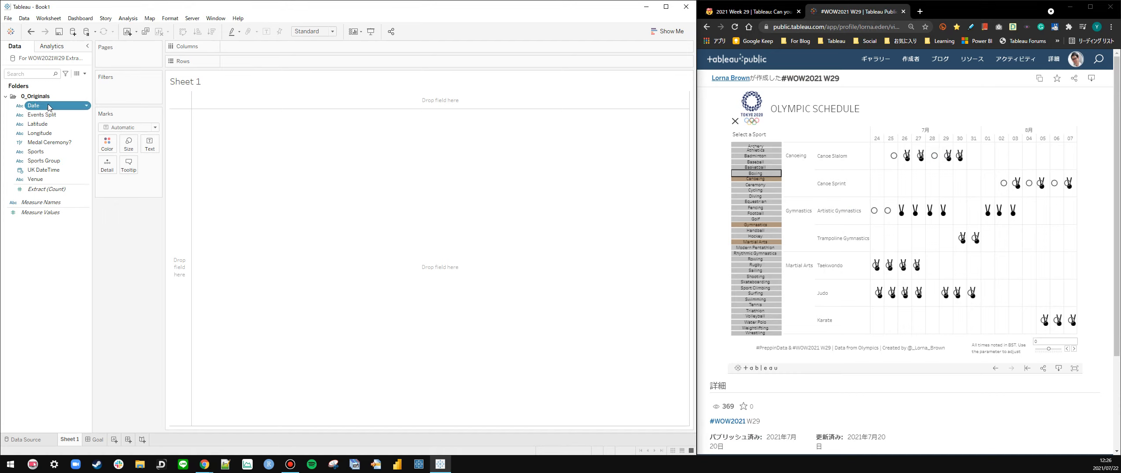
click(20, 106)
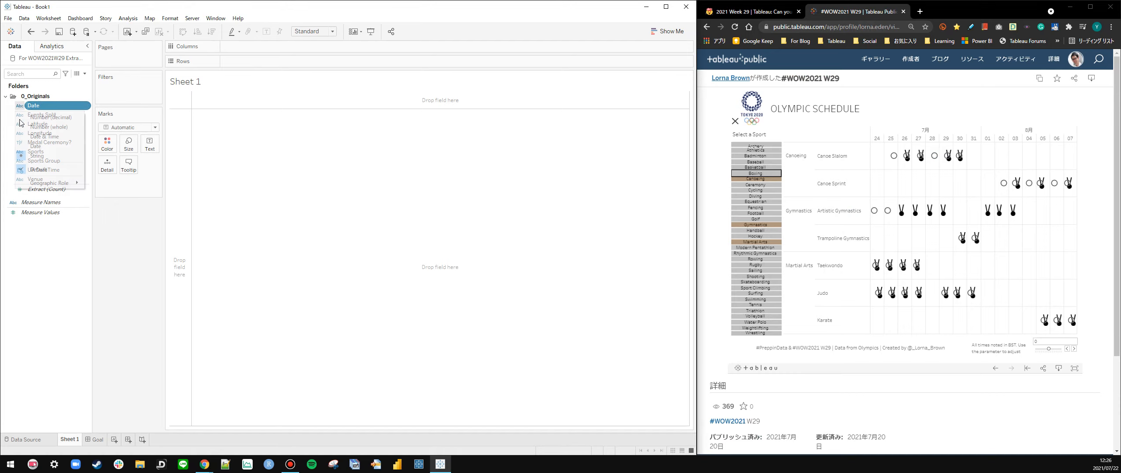
click(33, 145)
drag(47, 110, 223, 61)
click(321, 151)
double_click(321, 150)
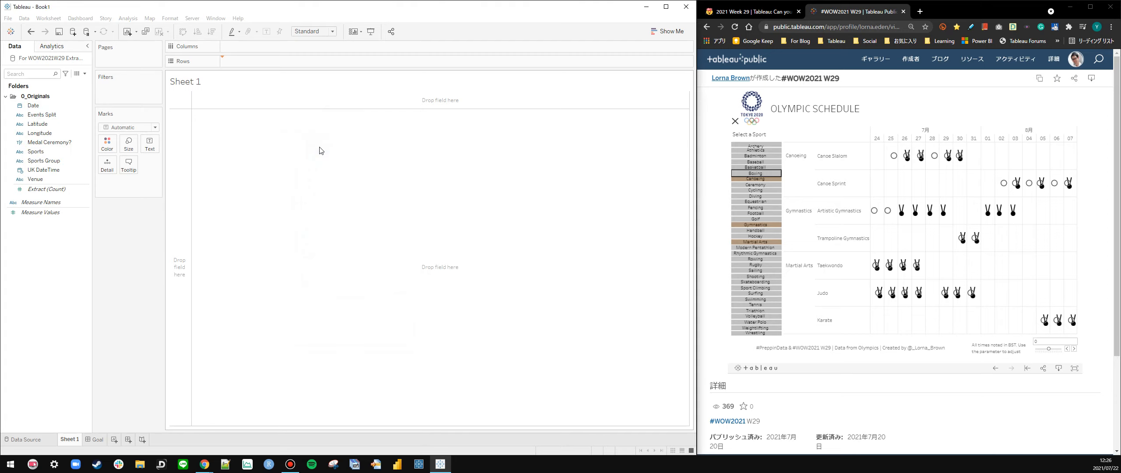
Undo the Date field's type conversion and list its original text values on Rows
drag(250, 61, 31, 108)
key(ctrl+z)
key(ctrl+z)
key(ctrl+z)
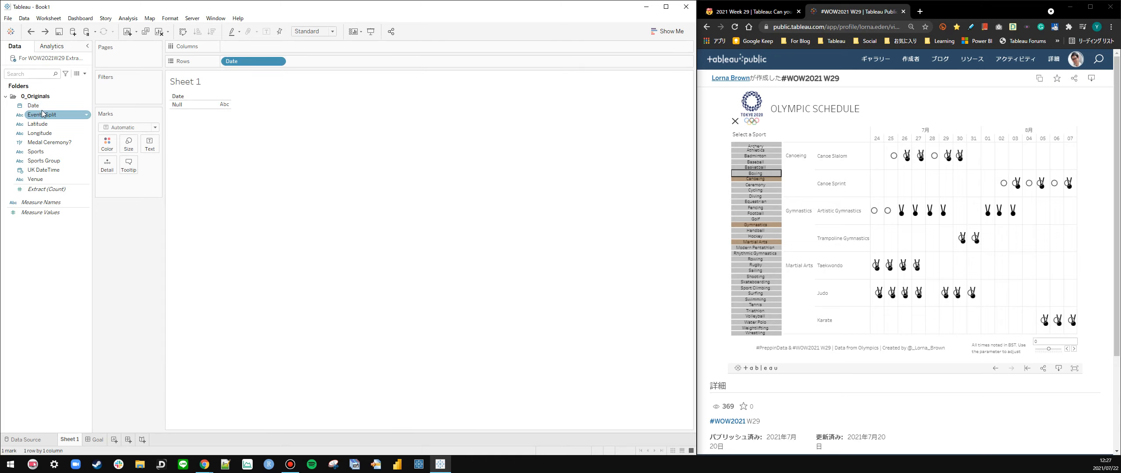
drag(40, 107, 206, 61)
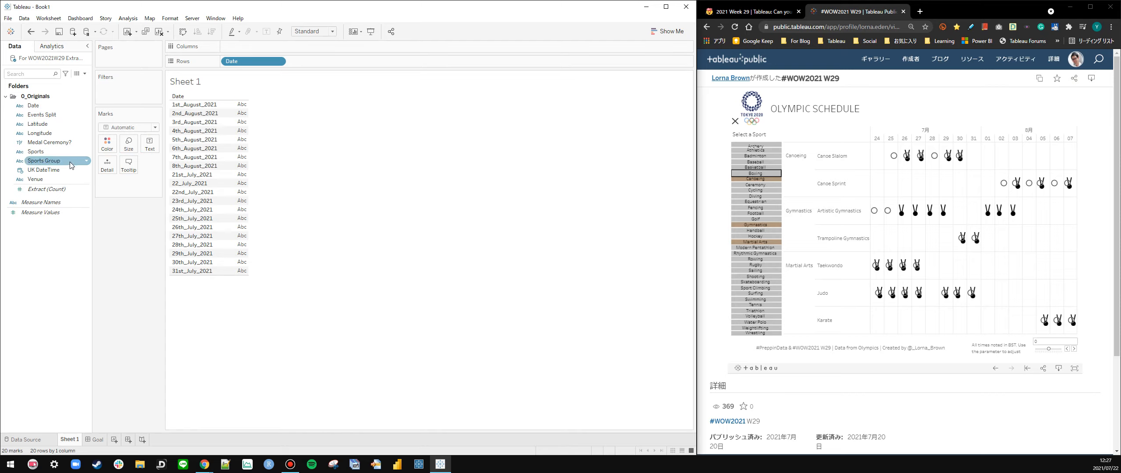
Replace the field on Rows with UK DateTime truncated to the day, and make it discrete
drag(44, 169, 254, 65)
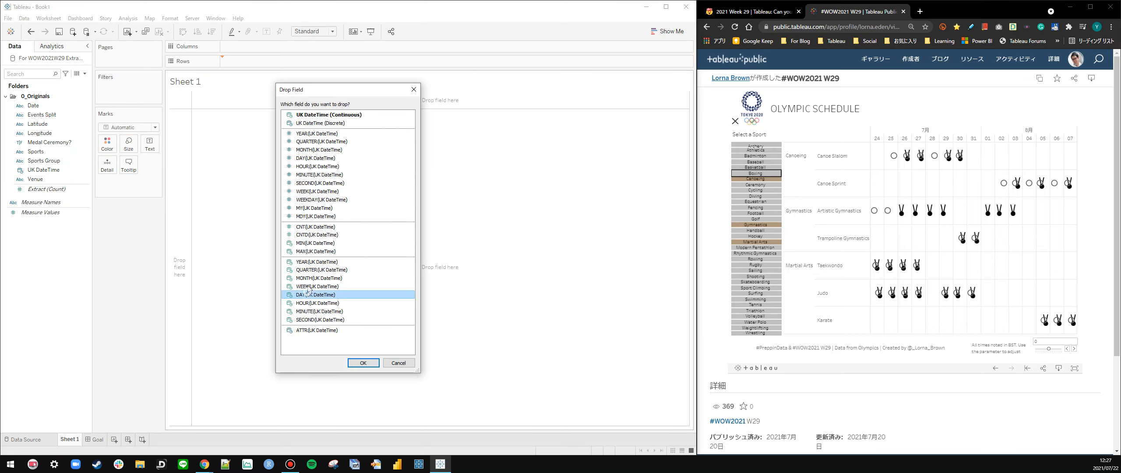
double_click(309, 295)
right_click(252, 61)
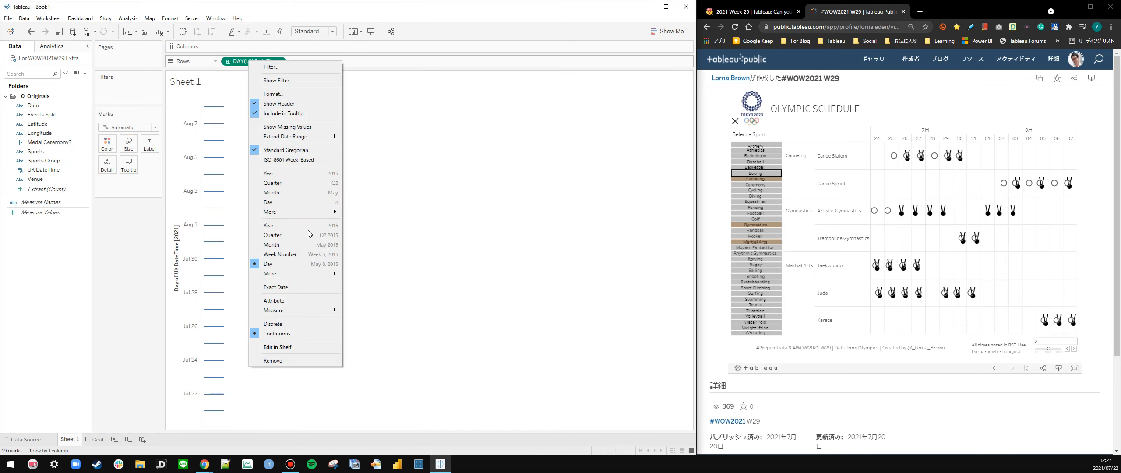
click(286, 324)
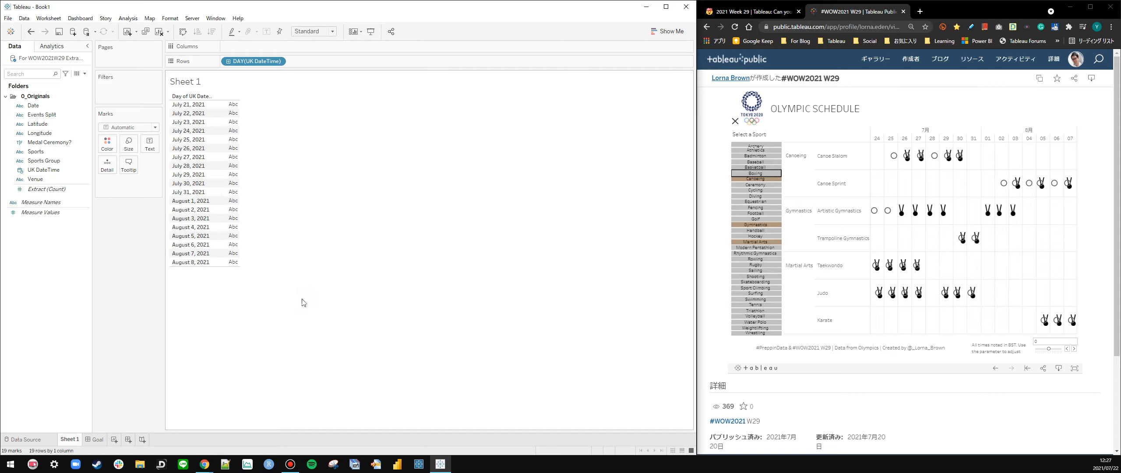
Begin creating a set from the Sports Group field and reload the reference dashboard to restore its default sports
right_click(33, 240)
click(43, 245)
click(44, 161)
right_click(43, 161)
mouse_move(81, 231)
click(138, 253)
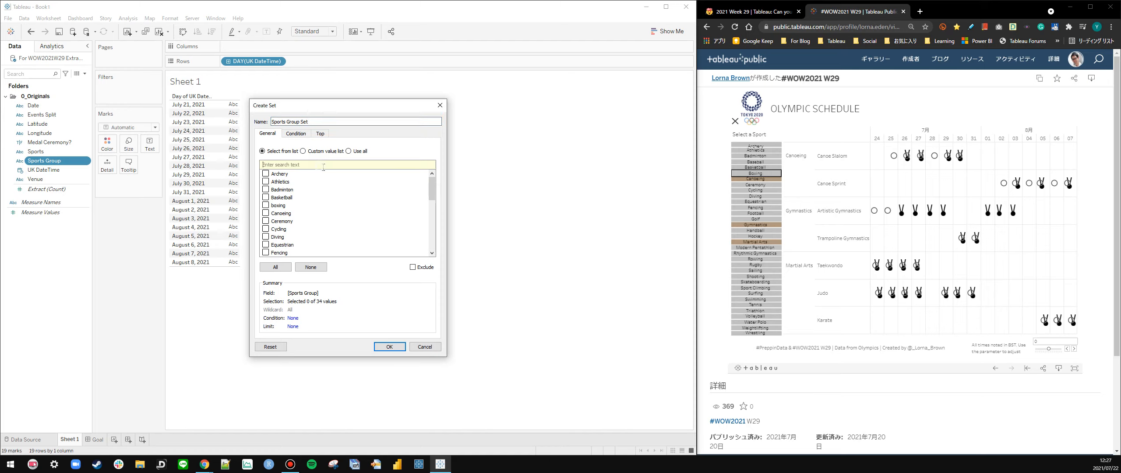
click(706, 223)
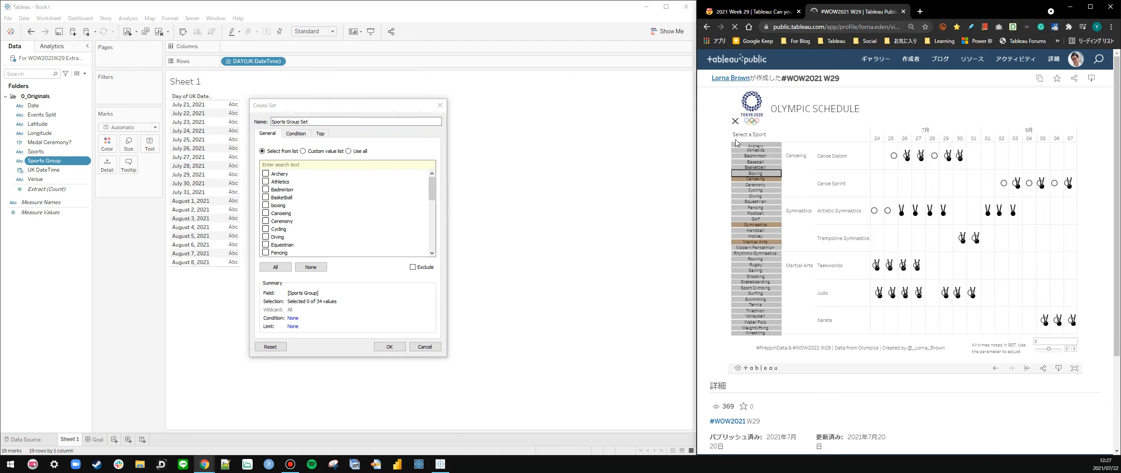
Include boxing, Gymnastics and Martial Arts as members of Sports Group Set and create the set
click(373, 163)
text(Box)
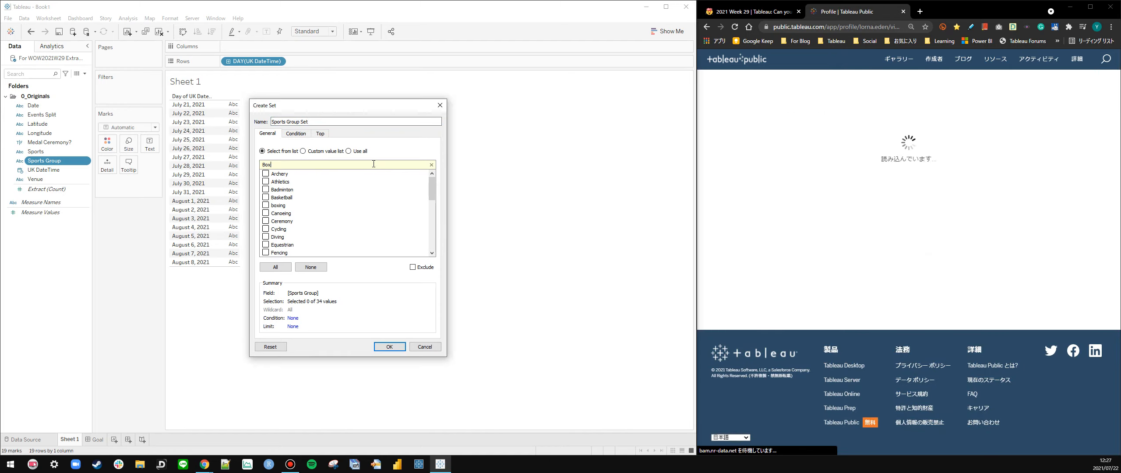
click(265, 173)
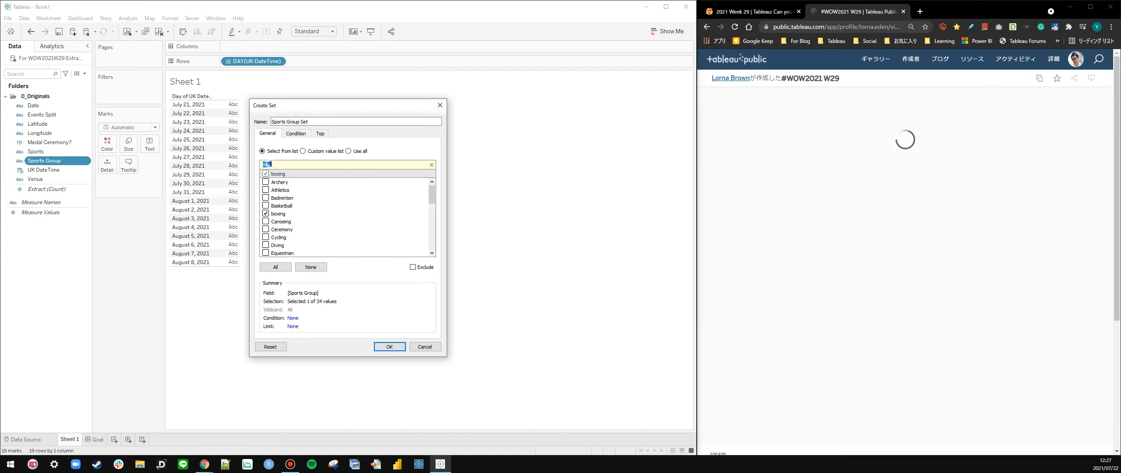
double_click(270, 164)
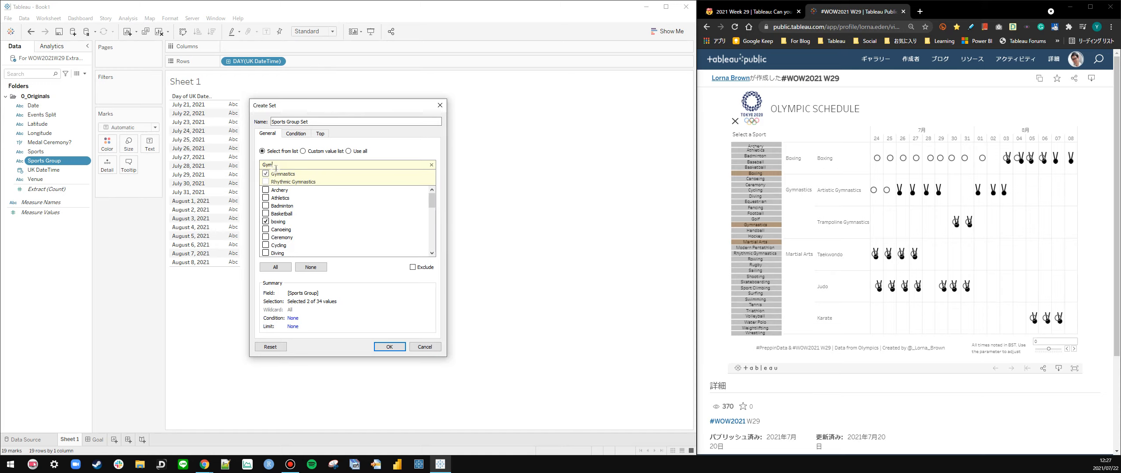
text(a)
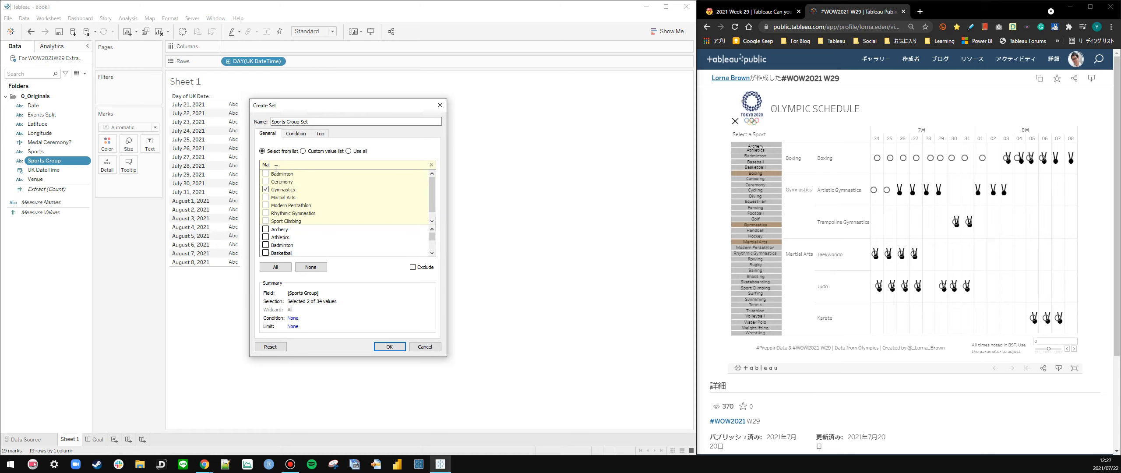
text(rtial)
click(266, 173)
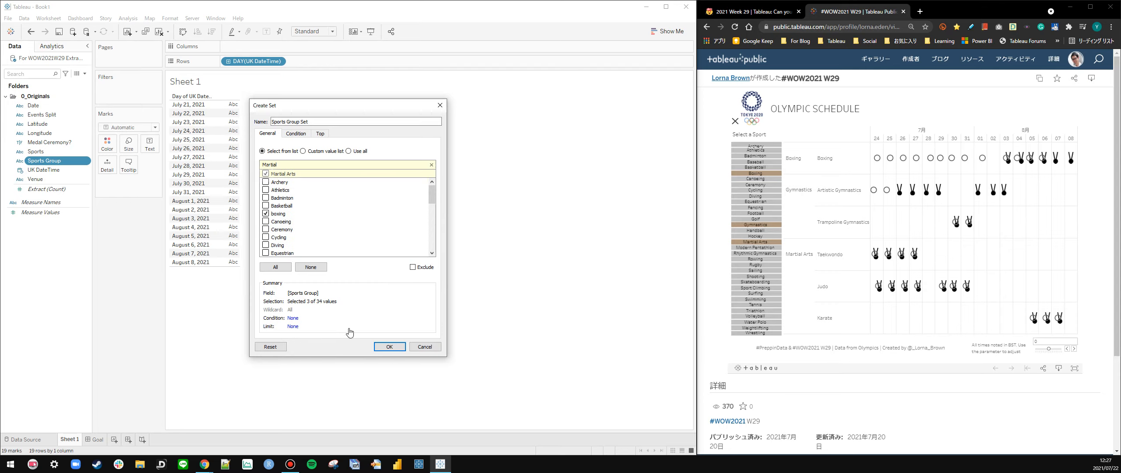
click(389, 346)
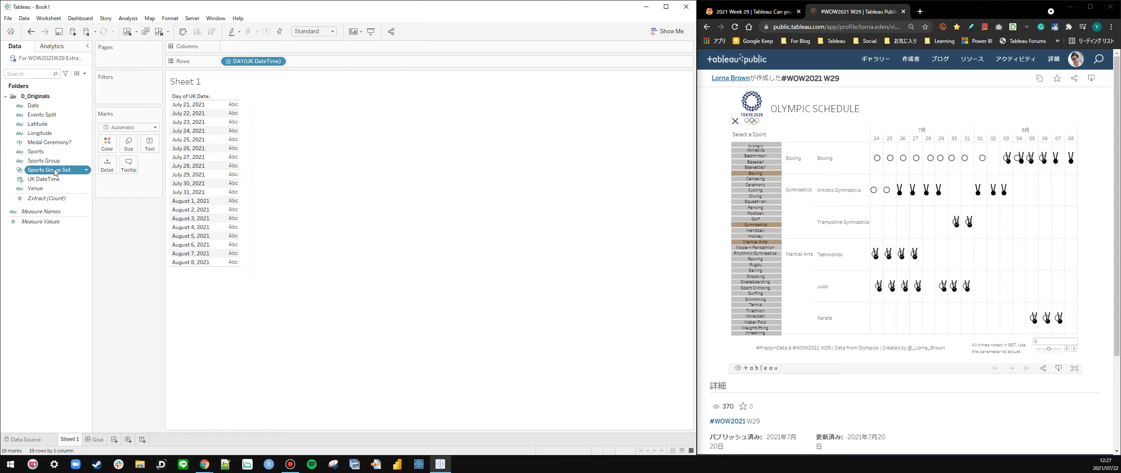
Edit the alias of the lowercase boxing member of Sports Group and apply the alias changes
right_click(51, 165)
click(61, 223)
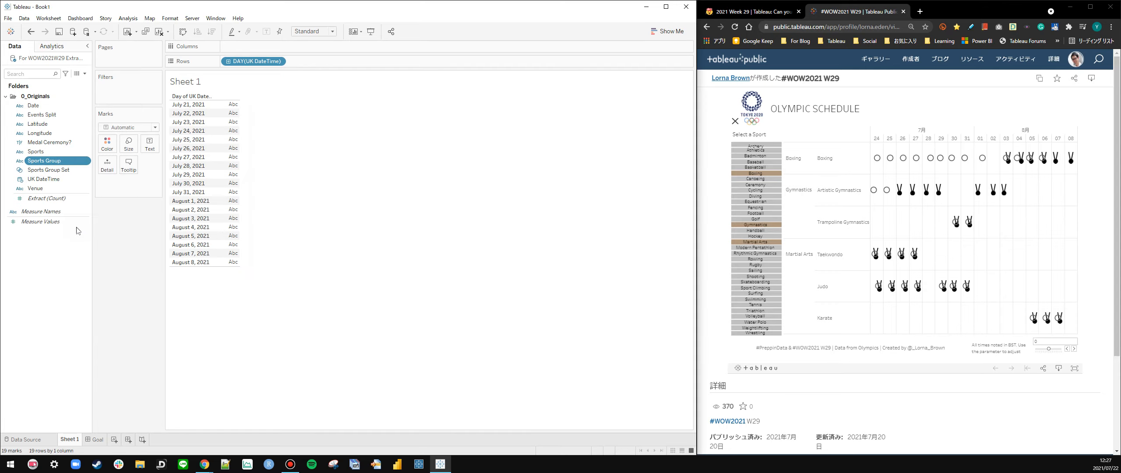
double_click(346, 217)
click(344, 218)
key(Return)
drag(391, 198, 395, 254)
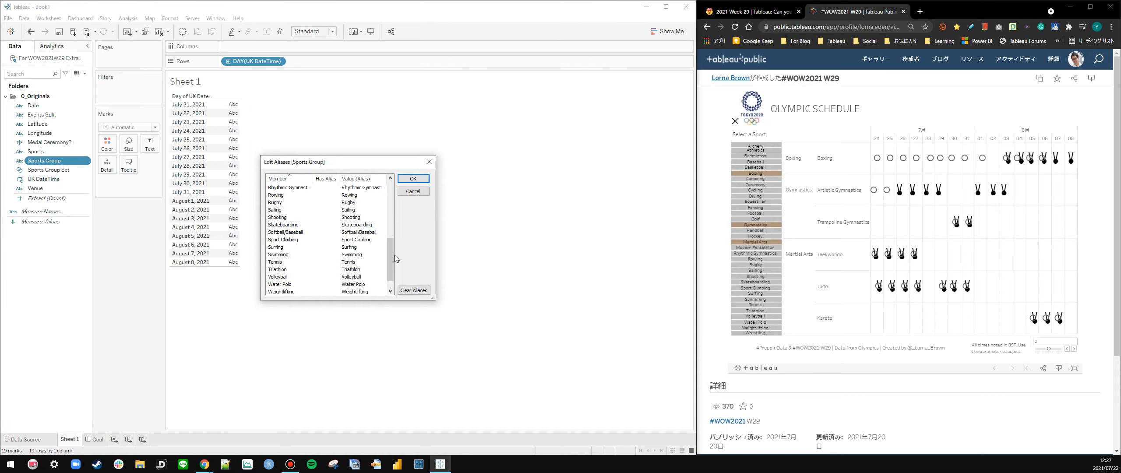
click(414, 178)
Filter the sheet by Sports Group Set, display its member selector, and keep the set's In/Out field off Columns
double_click(43, 170)
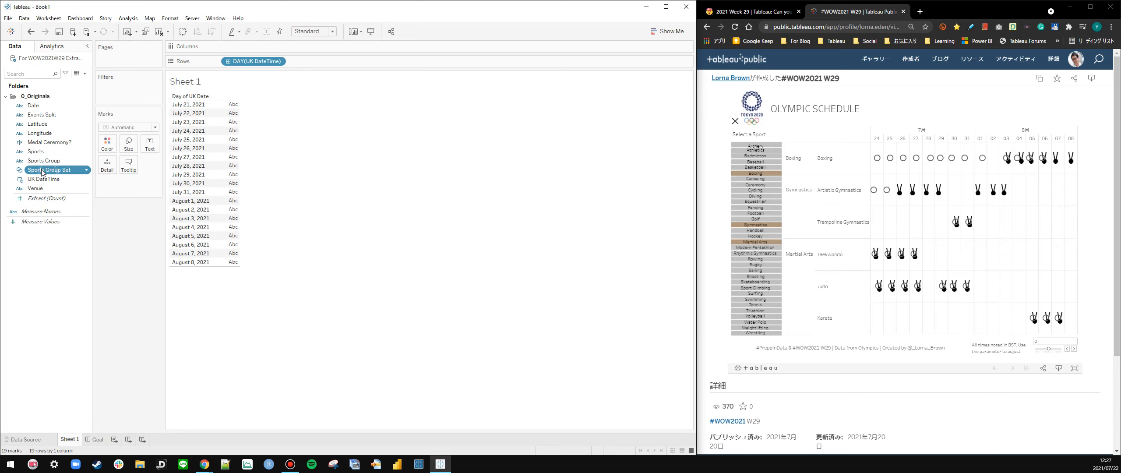
drag(43, 173, 125, 89)
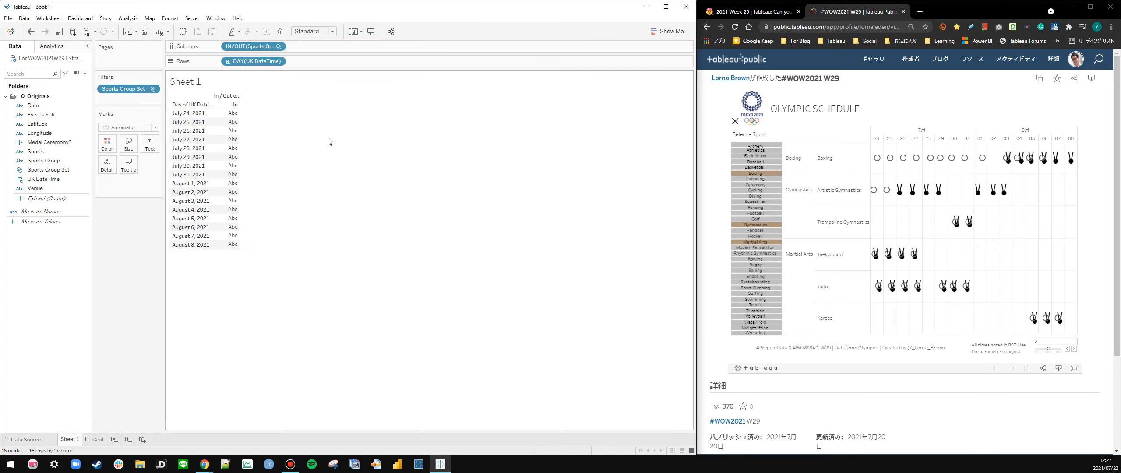
right_click(123, 90)
click(151, 109)
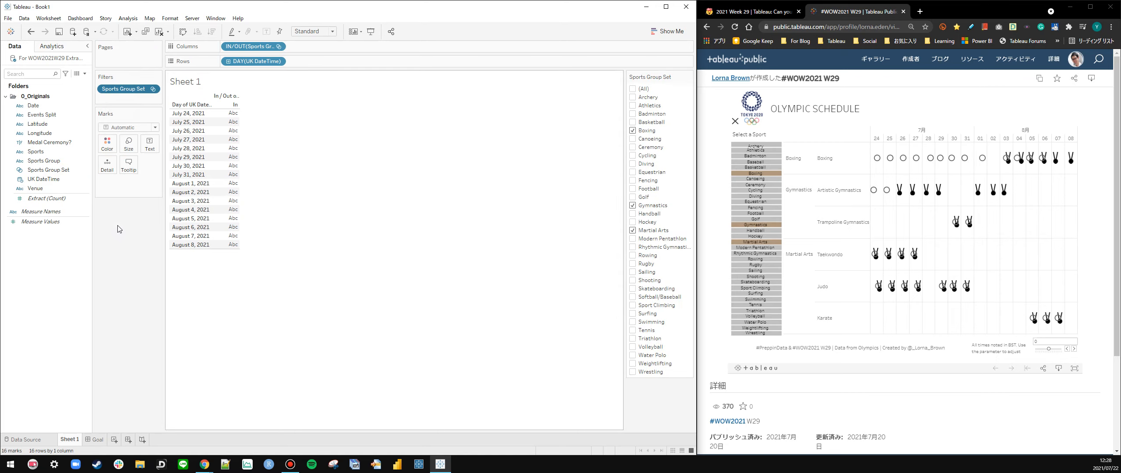
drag(247, 46, 52, 230)
Place UK DateTime on Columns twice as discrete date parts, month first and day of the month second
drag(251, 51, 313, 48)
right_click(258, 46)
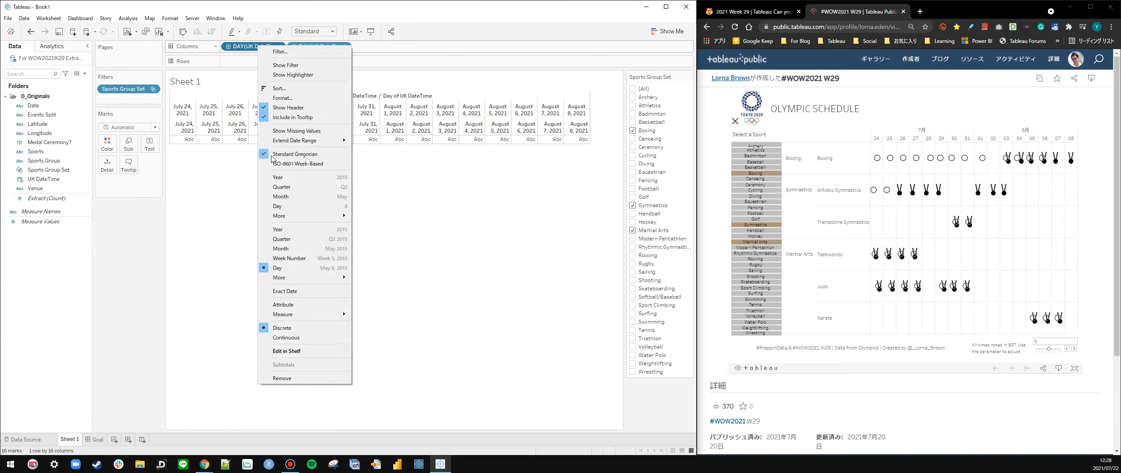
click(282, 196)
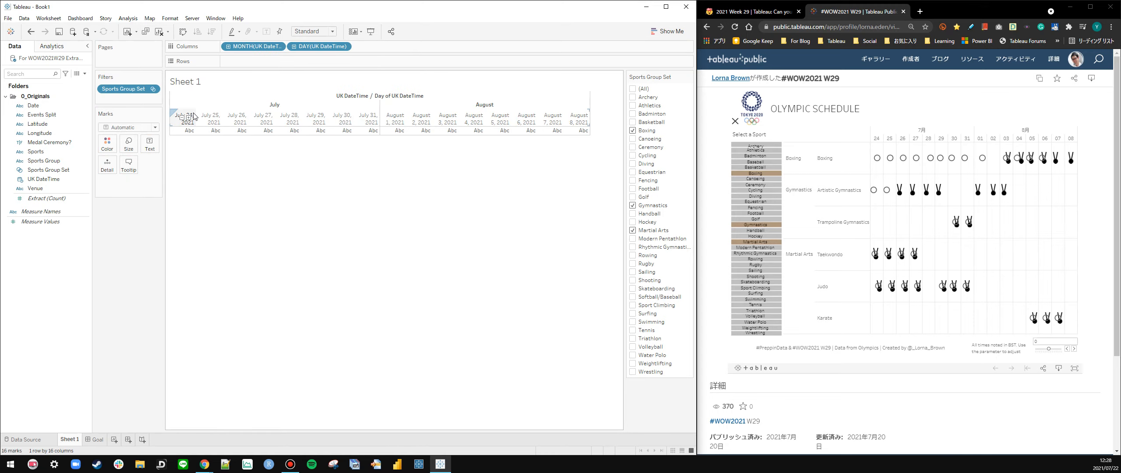
right_click(307, 46)
click(330, 209)
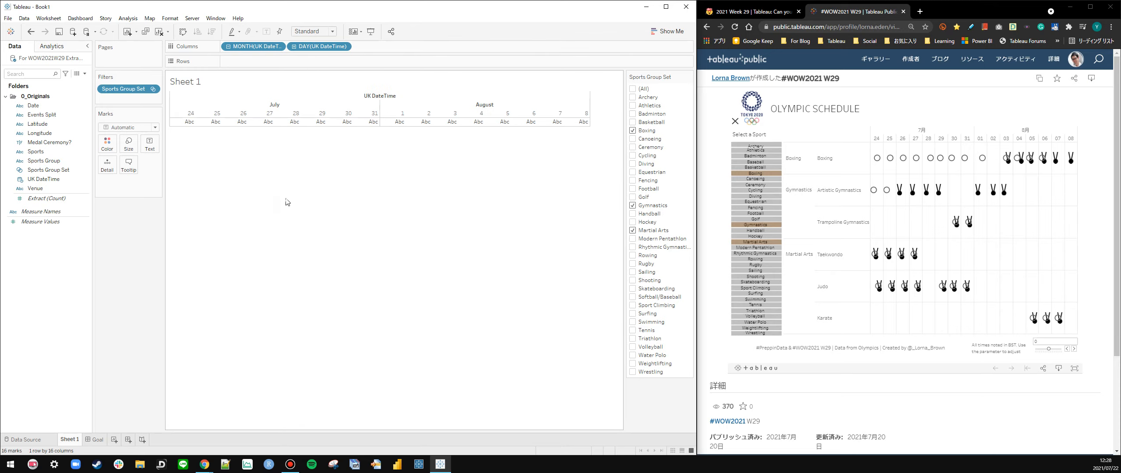
click(390, 116)
right_click(396, 113)
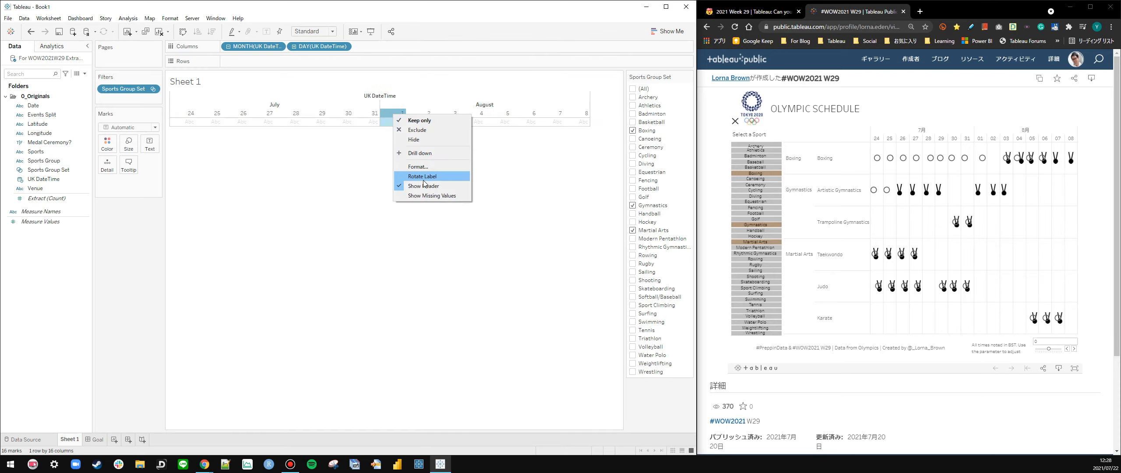
click(425, 175)
key(ctrl+z)
Format the day headers of UK DateTime as numbers with leading zeros
right_click(396, 122)
right_click(397, 113)
click(419, 166)
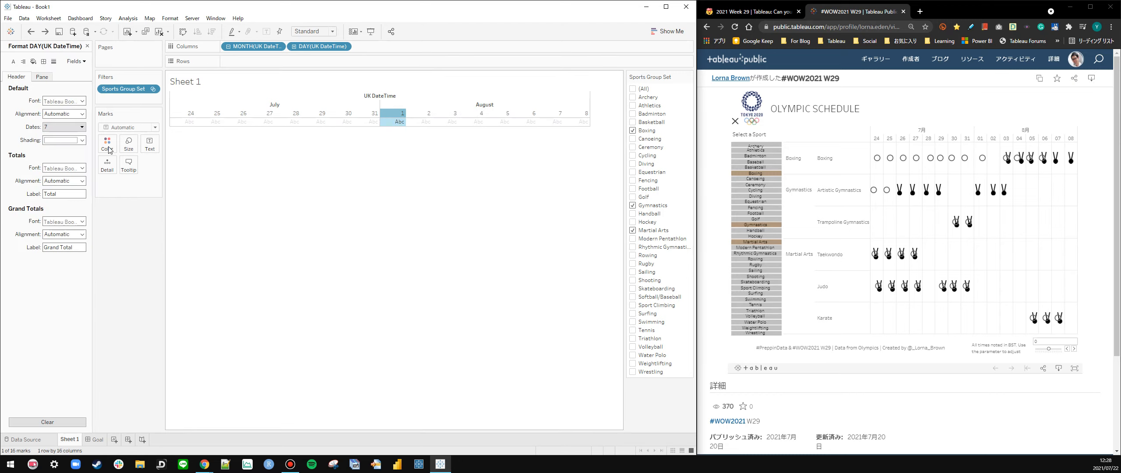
click(66, 127)
click(66, 127)
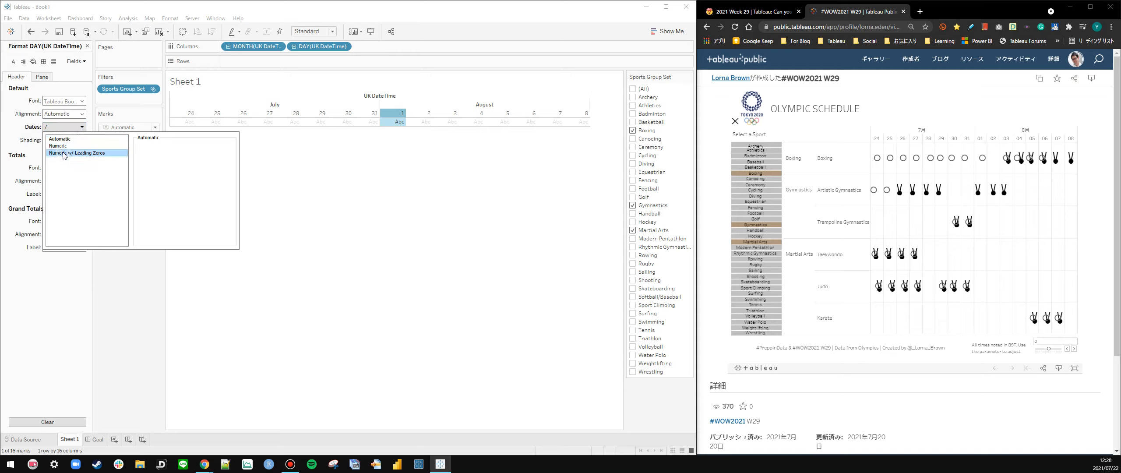
click(384, 177)
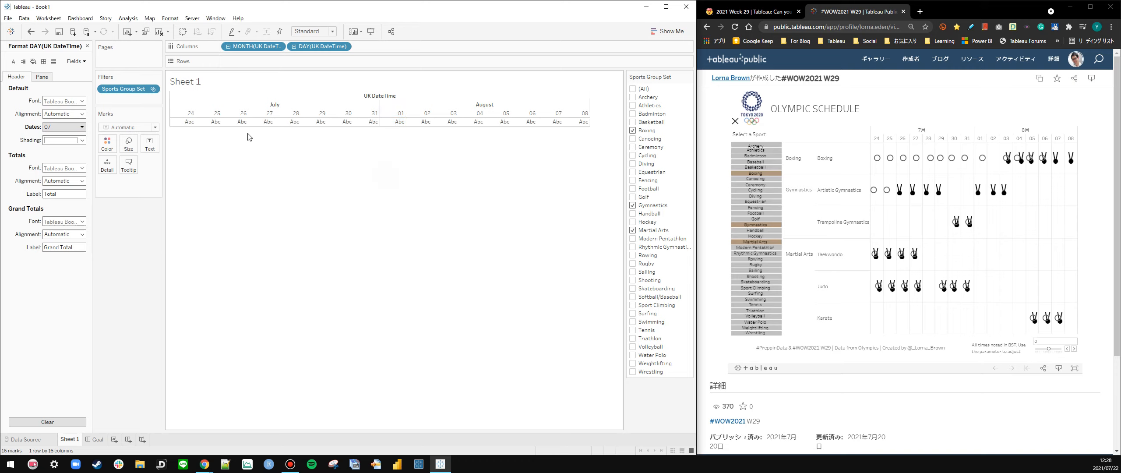
click(87, 46)
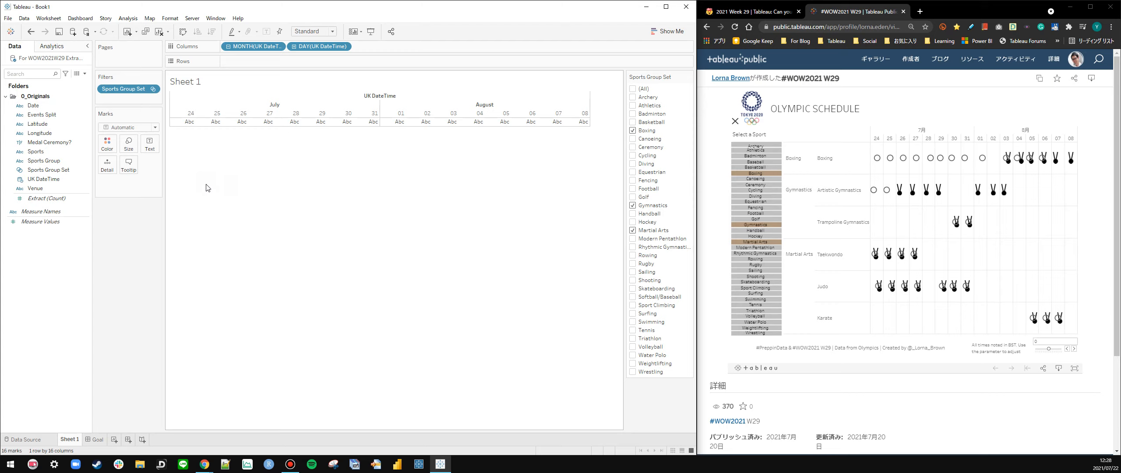
Place Sports Group and Sports on Rows, and set the alias of the lowercase boxing member of Sports to Boxing
drag(43, 160, 332, 59)
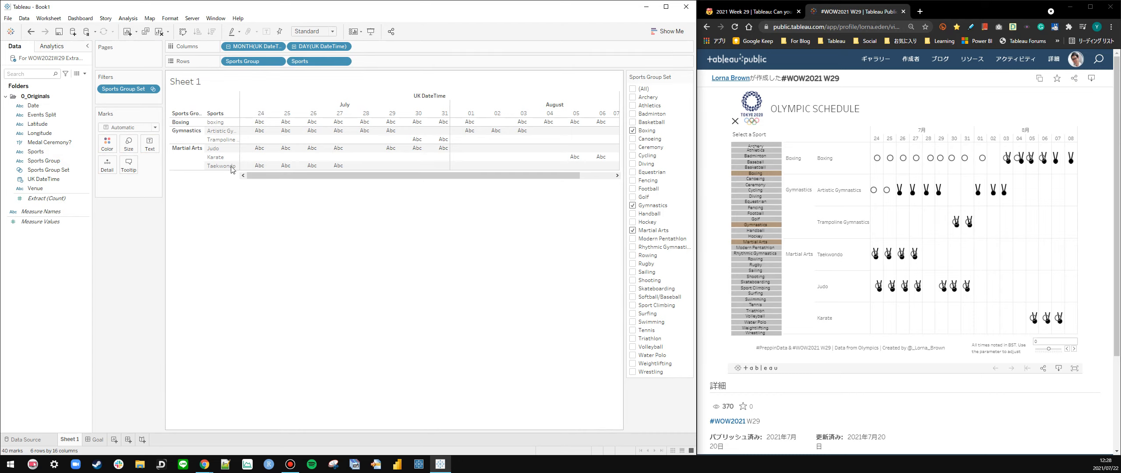
right_click(213, 122)
click(242, 194)
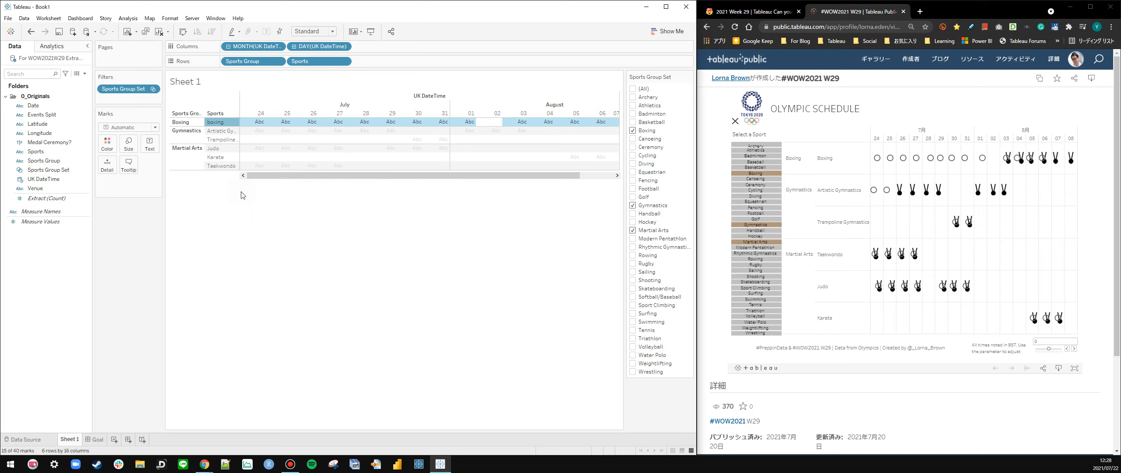
key(Home)
key(BackSpace)
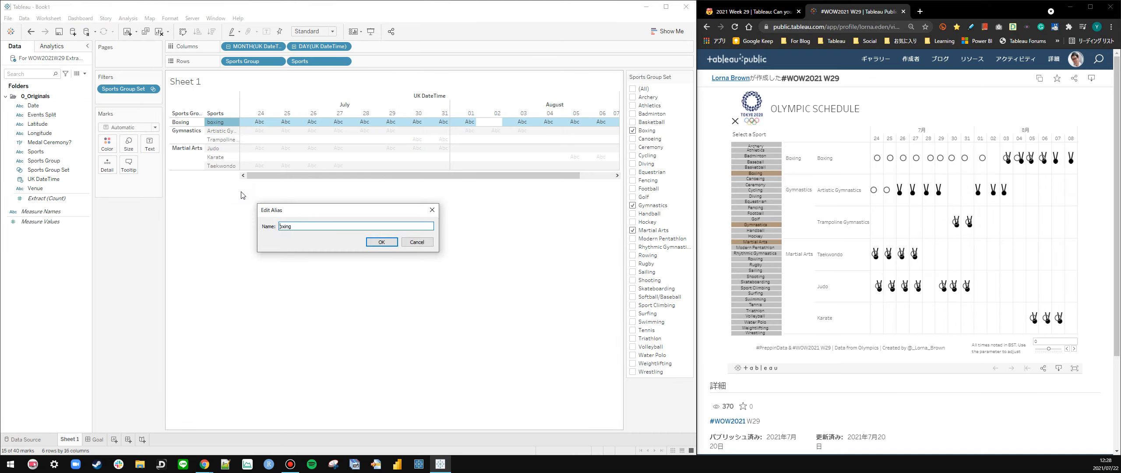
text(B)
key(Return)
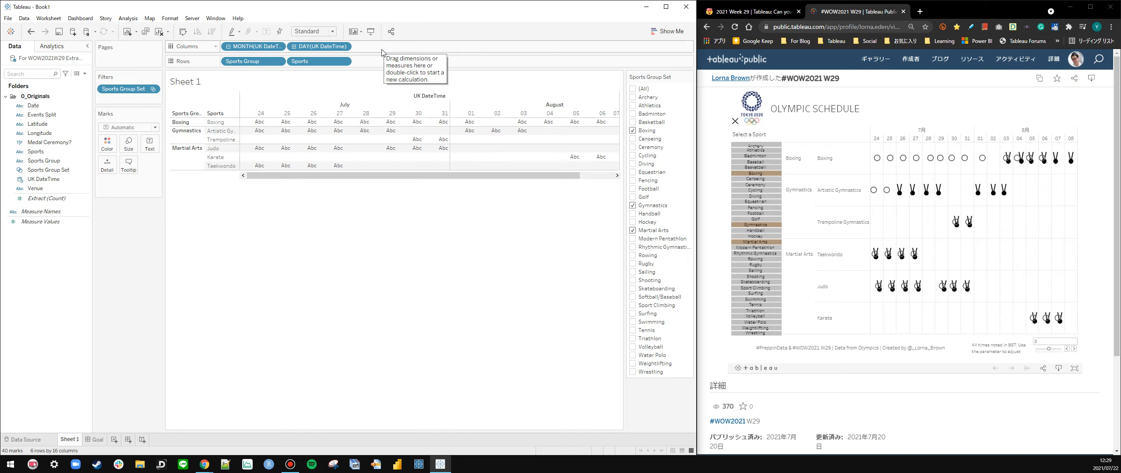
Start a calculated field named Axis with a CASE expression on [Medal Ceremony?] and a WHEN branch
right_click(48, 242)
click(49, 248)
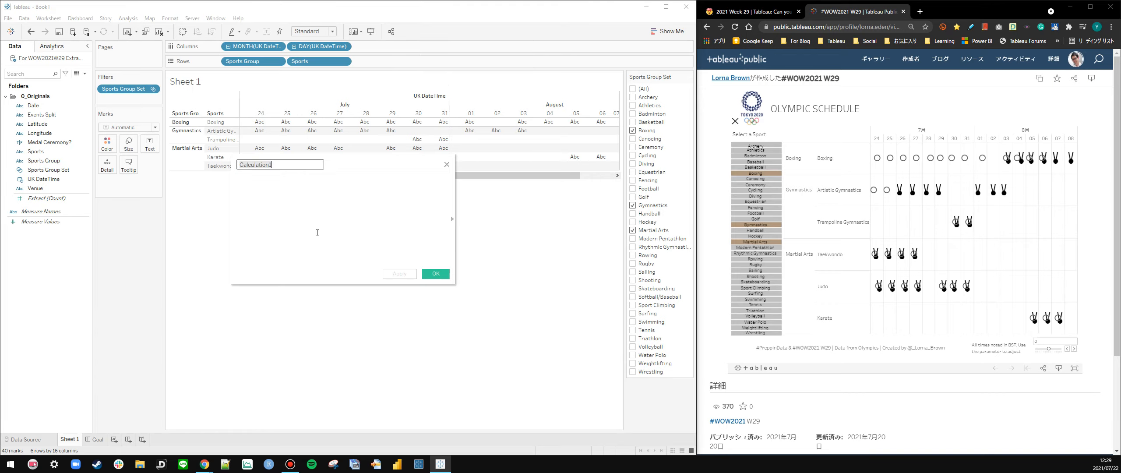
text(Axis)
click(316, 237)
text(CASE)
drag(49, 143, 391, 213)
key(Return)
text(WHEN 1)
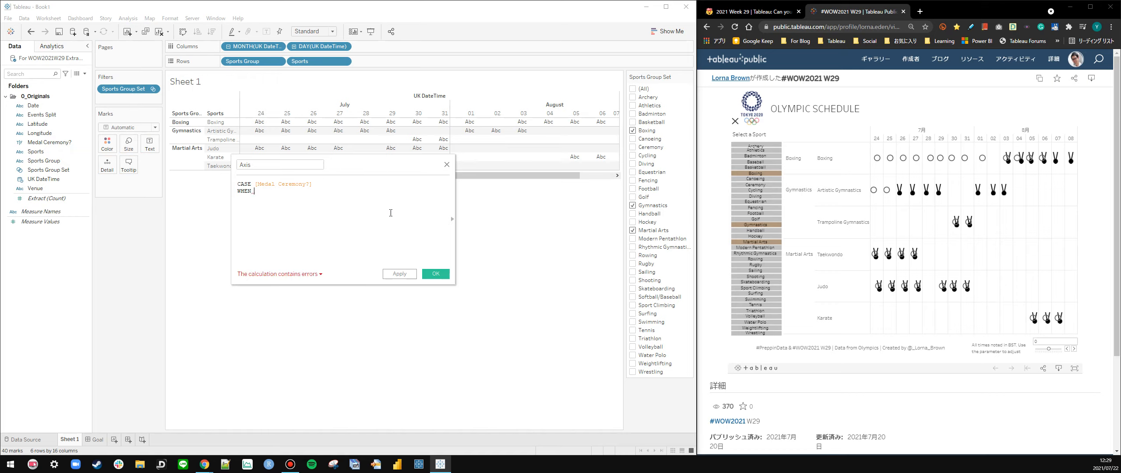
Rewrite the Axis formula as IF [Medal Ceremony?] THEN 2 ELSE 1 END and save the field
key(BackSpace)
key(BackSpace)
key(BackSpace)
key(BackSpace)
key(BackSpace)
key(BackSpace)
key(BackSpace)
key(BackSpace)
key(BackSpace)
key(BackSpace)
text(IF)
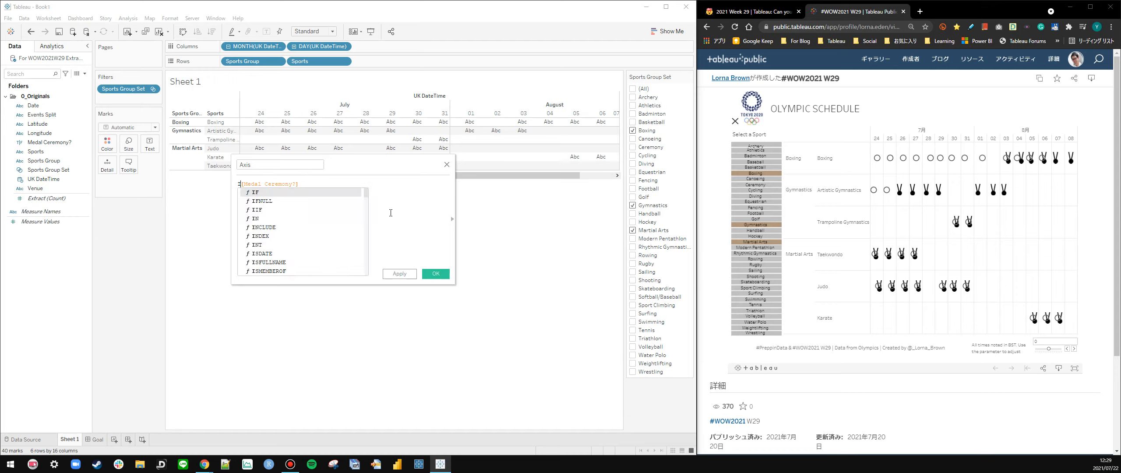
key(End)
text(THEN)
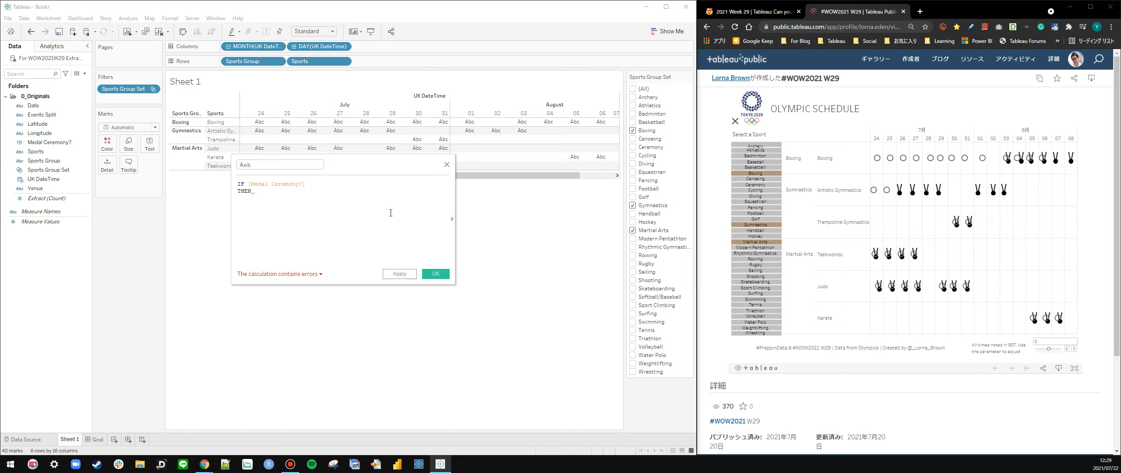
text( 2)
key(Return)
text(ELSE 1 )
text(END)
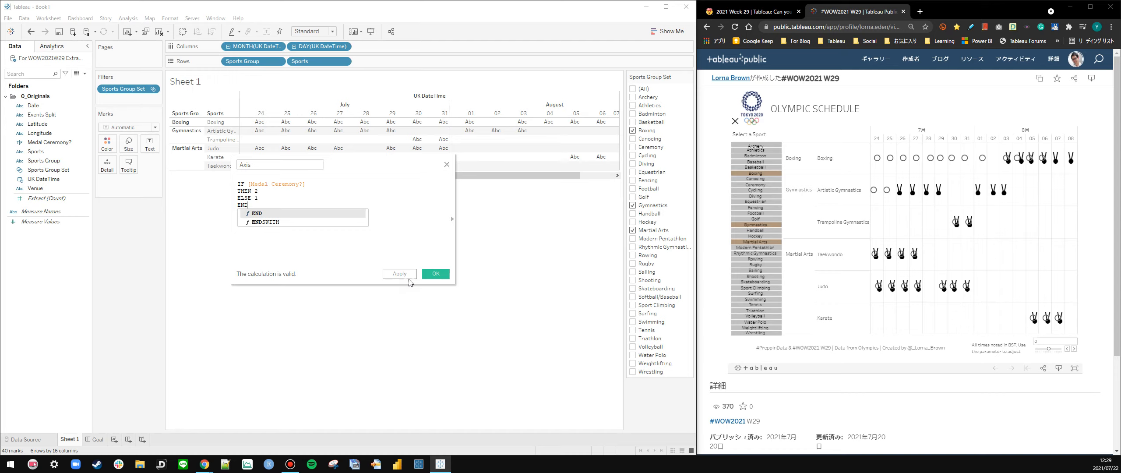
click(400, 274)
click(436, 273)
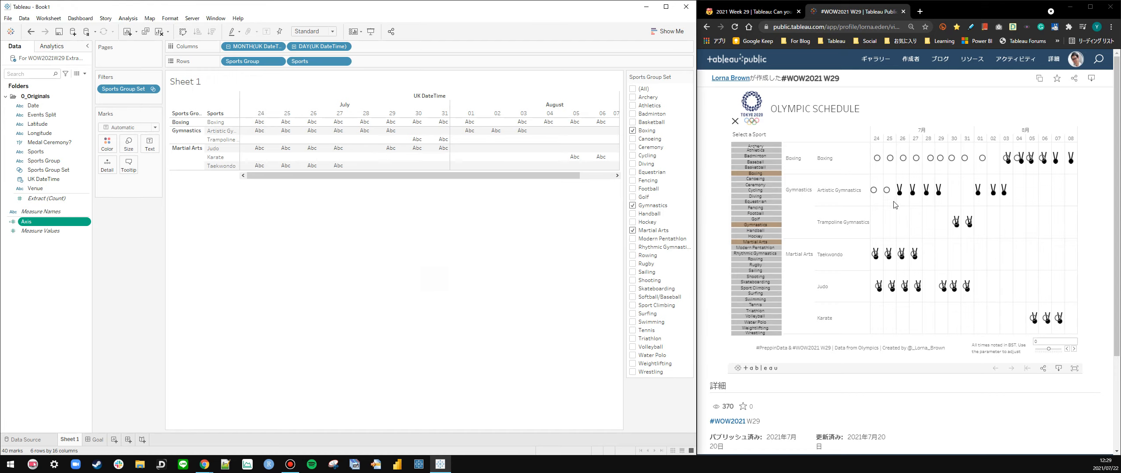
Add a new worksheet and reread the challenge page's note about a field highlighting finals and medal ceremonies
mouse_move(901, 195)
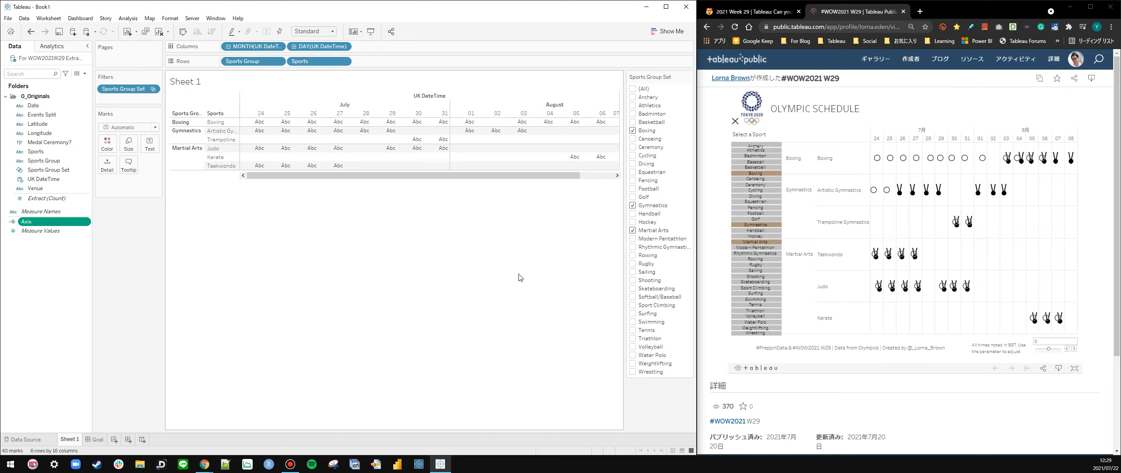
mouse_move(924, 256)
click(113, 439)
click(753, 11)
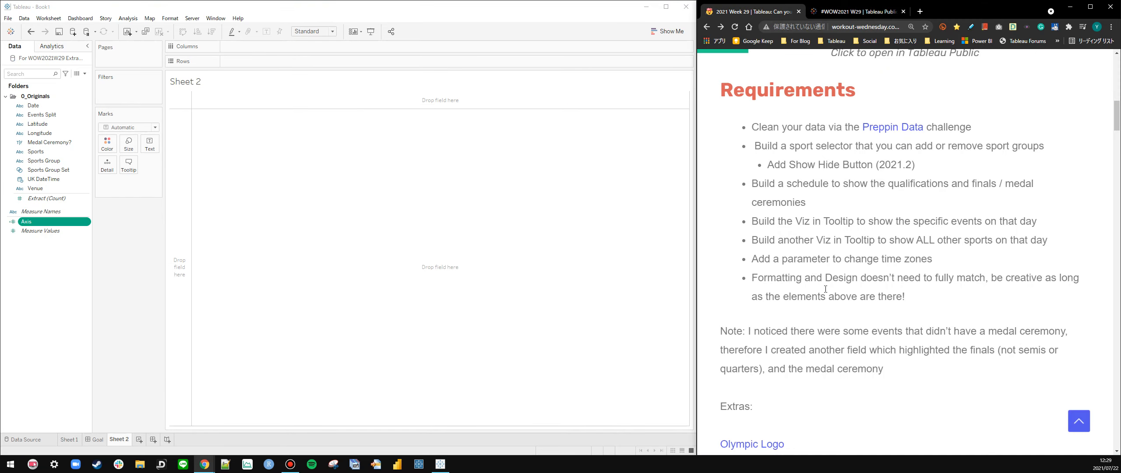
drag(749, 331, 909, 376)
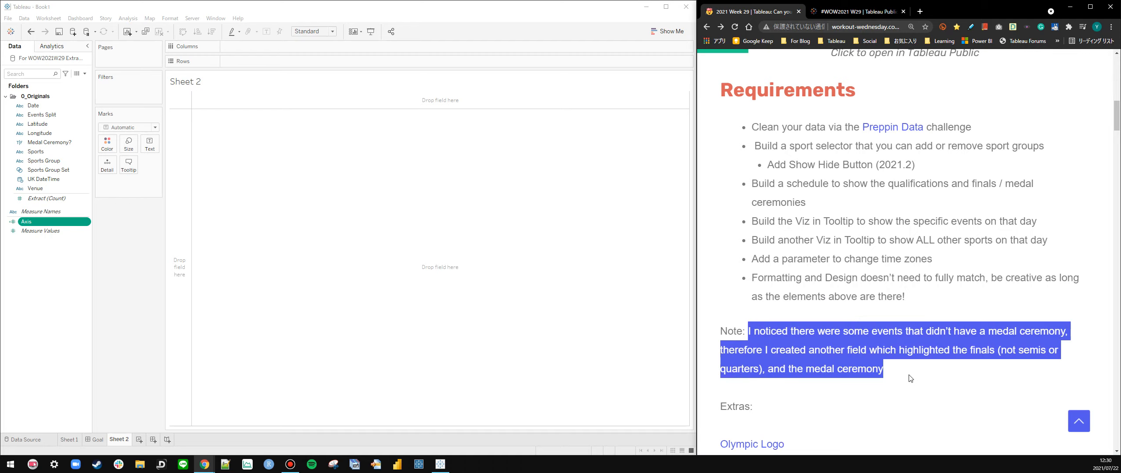
click(908, 375)
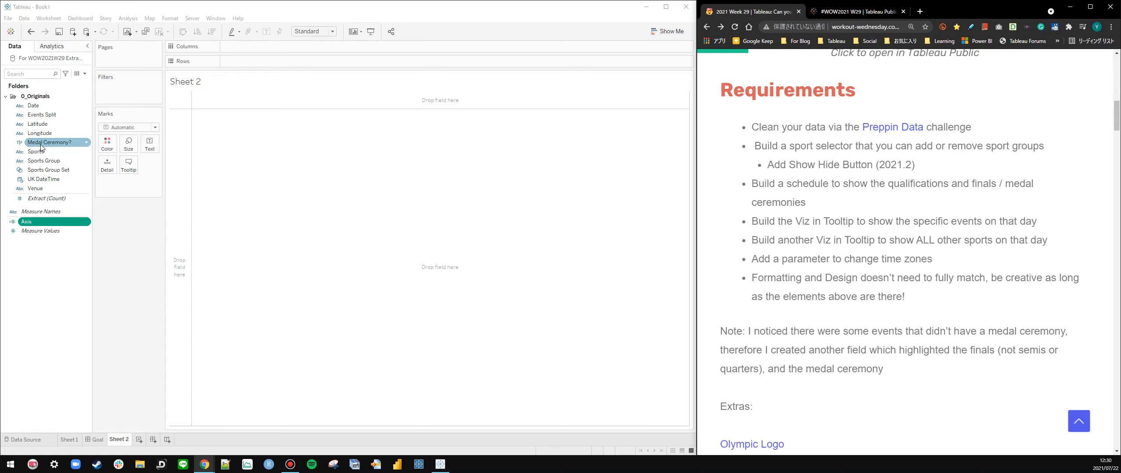
click(421, 464)
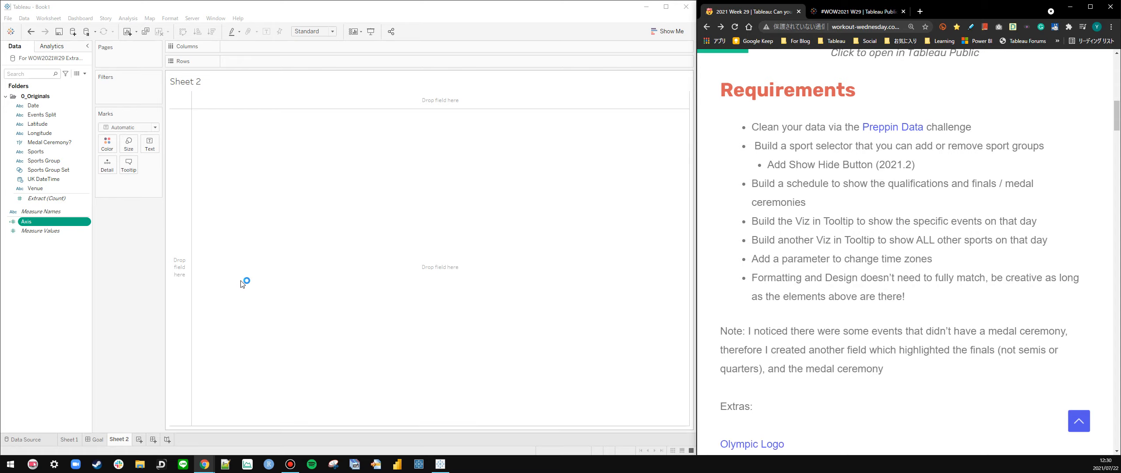
Start a new calculated field named Medal Ceremony?* with an empty formula
right_click(71, 248)
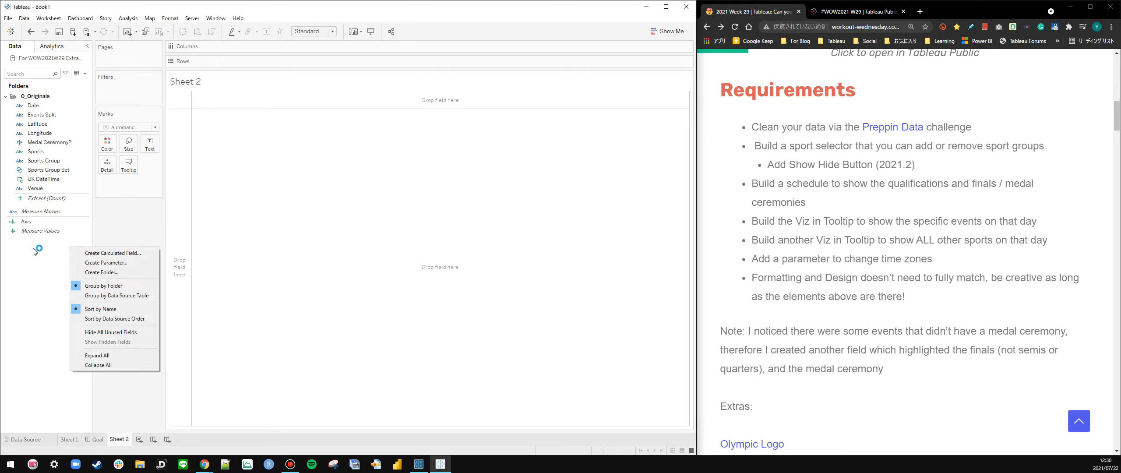
click(104, 257)
text(Medal Ceremony?*)
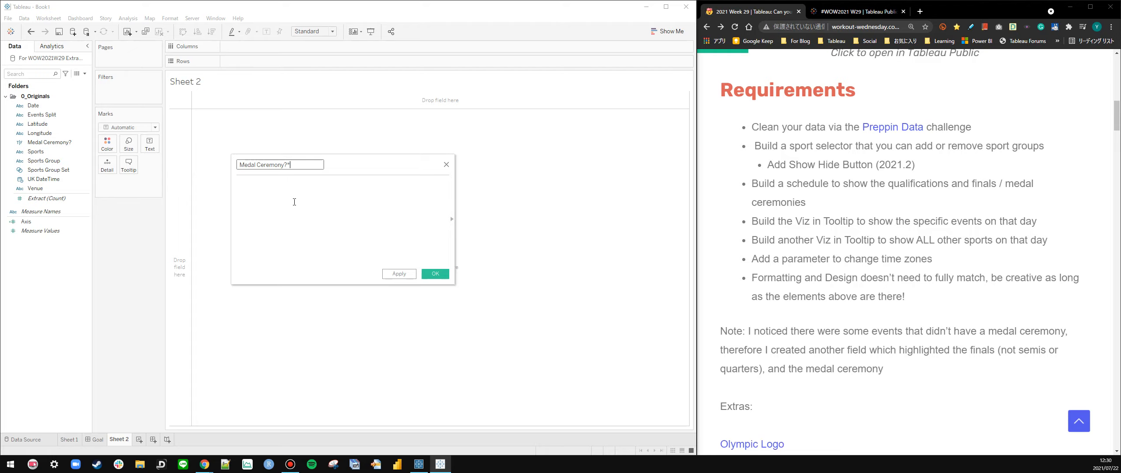
click(295, 202)
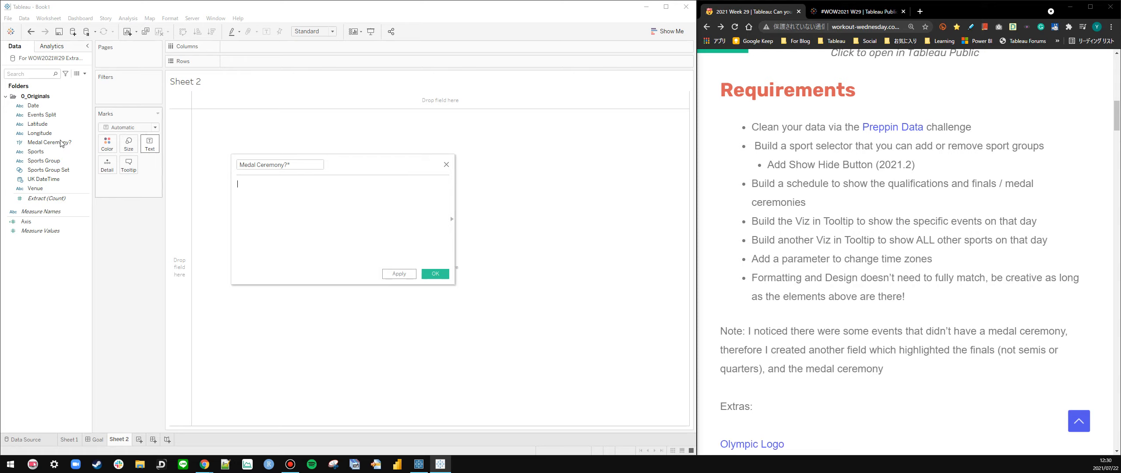
List on Rows only the Events Split values containing "Final", with the column widened to fit their full names
drag(54, 115, 284, 62)
key(Return)
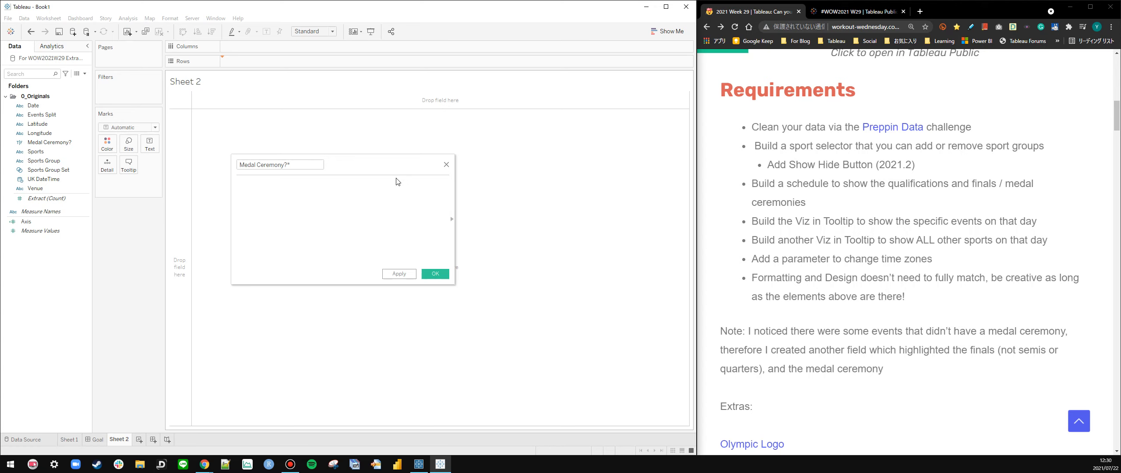
drag(253, 62, 132, 90)
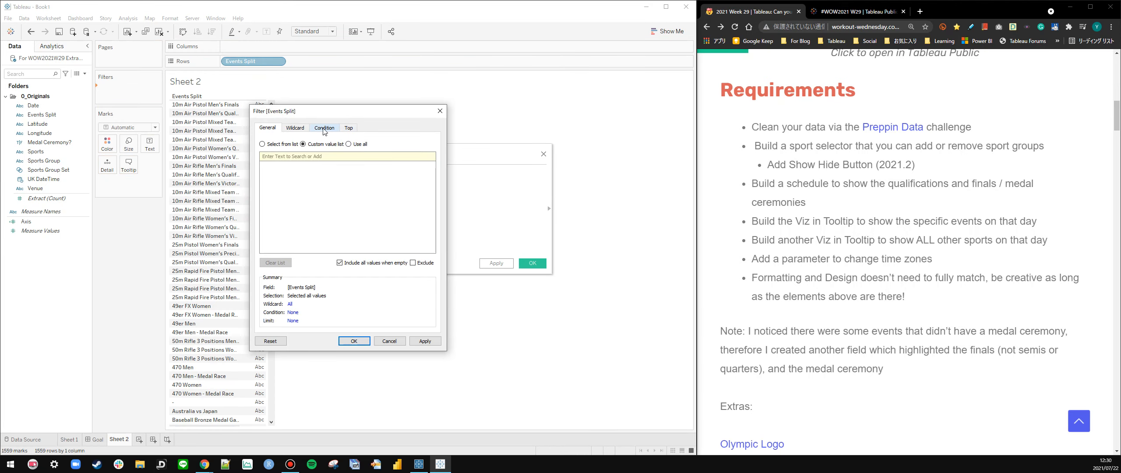
click(299, 129)
click(305, 151)
text(final)
key(Left)
key(Left)
key(BackSpace)
text(F)
click(425, 341)
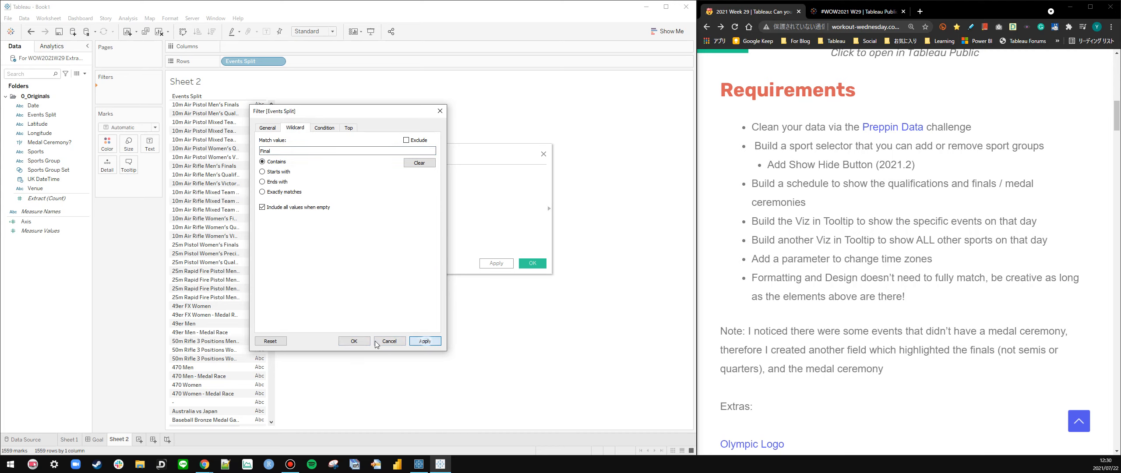
click(354, 341)
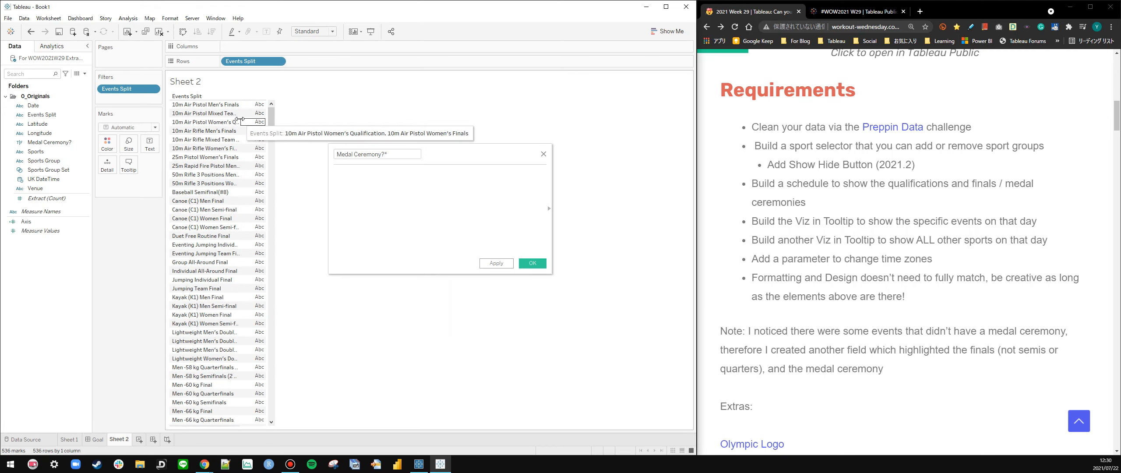
drag(240, 119, 345, 121)
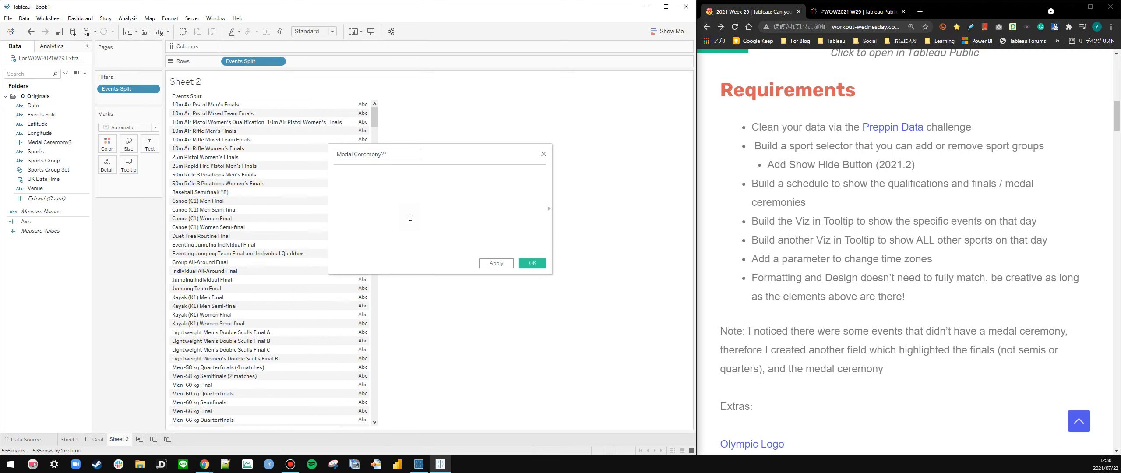
mouse_move(419, 463)
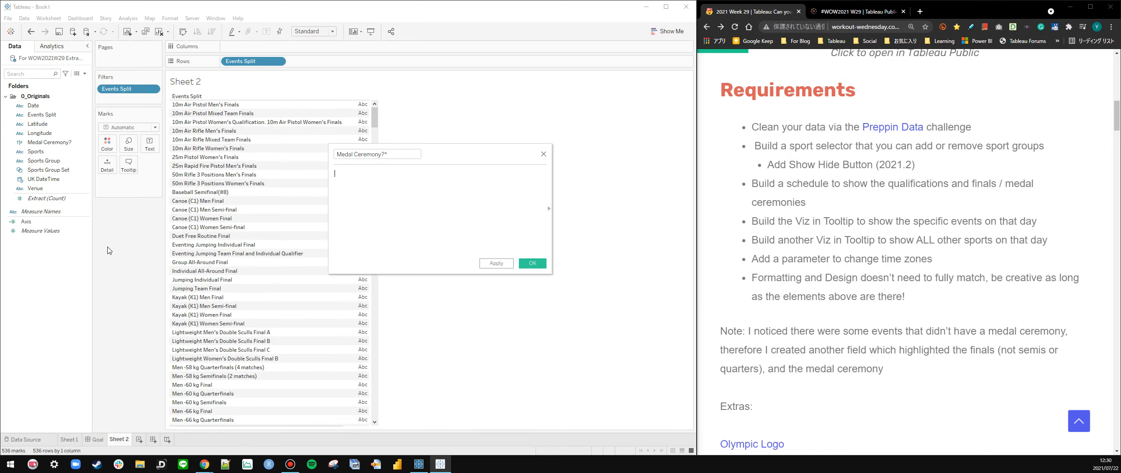
Begin the Medal Ceremony?* formula with REGEXP_MATCH and nest an empty LOWER function inside it
text(REGE)
key(Down)
key(Down)
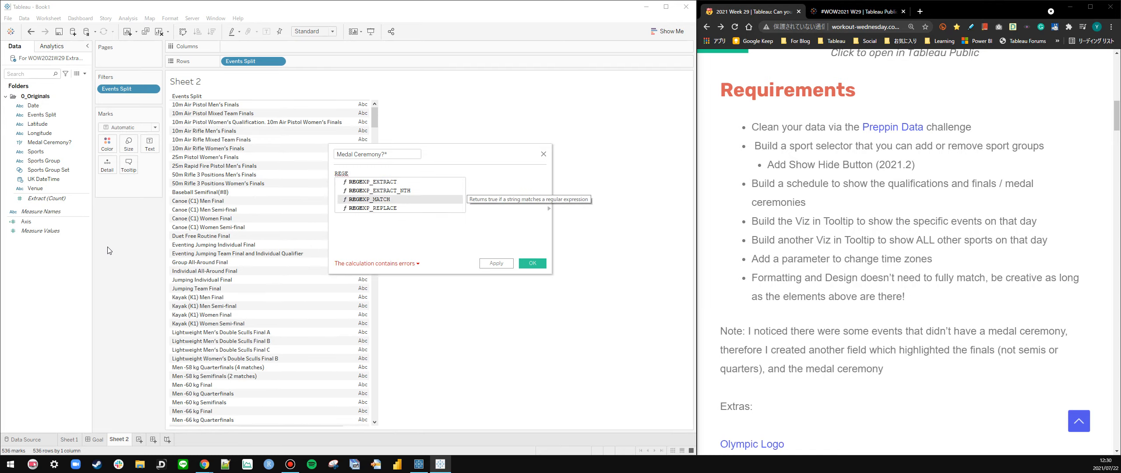
key(Return)
text(LOWE)
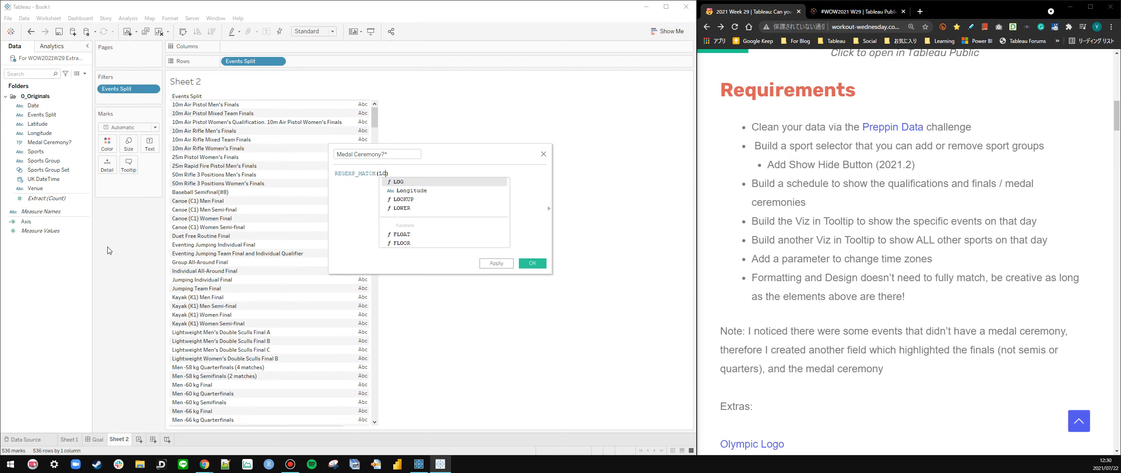
key(Return)
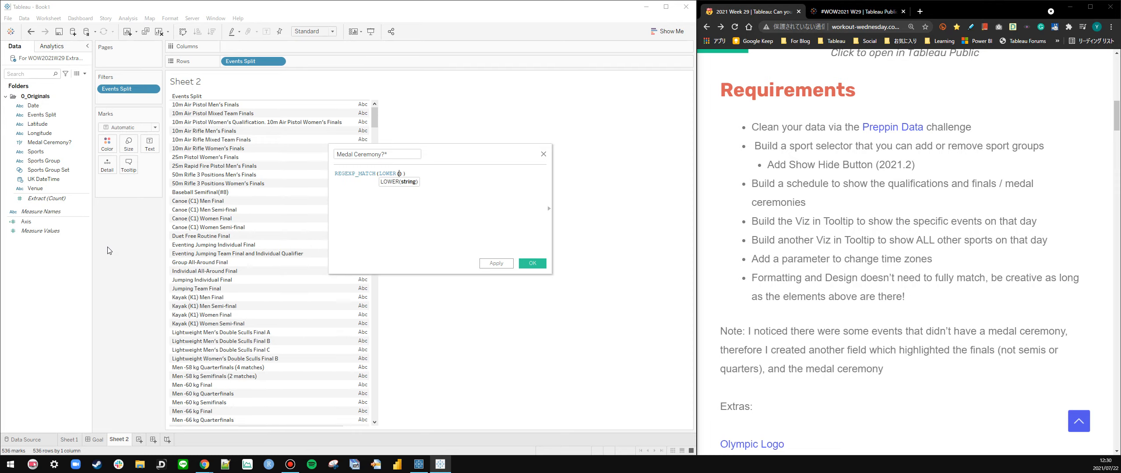
Complete the formula as REGEXP_MATCH(LOWER([Events Split]),'()') with an empty group as the pattern
right_click(419, 464)
click(417, 445)
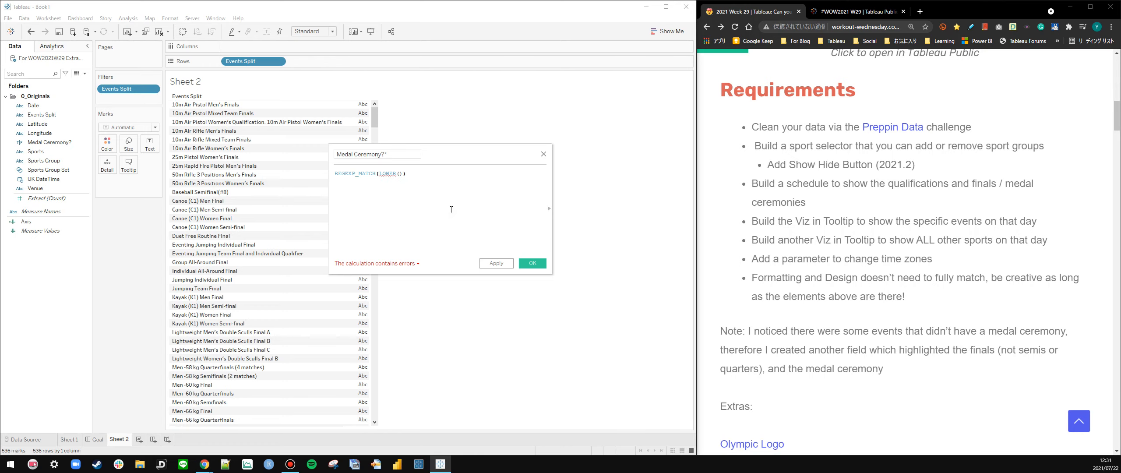
text([Events Split])
key(Return)
key(Right)
key(Right)
key(Left)
text(, '())
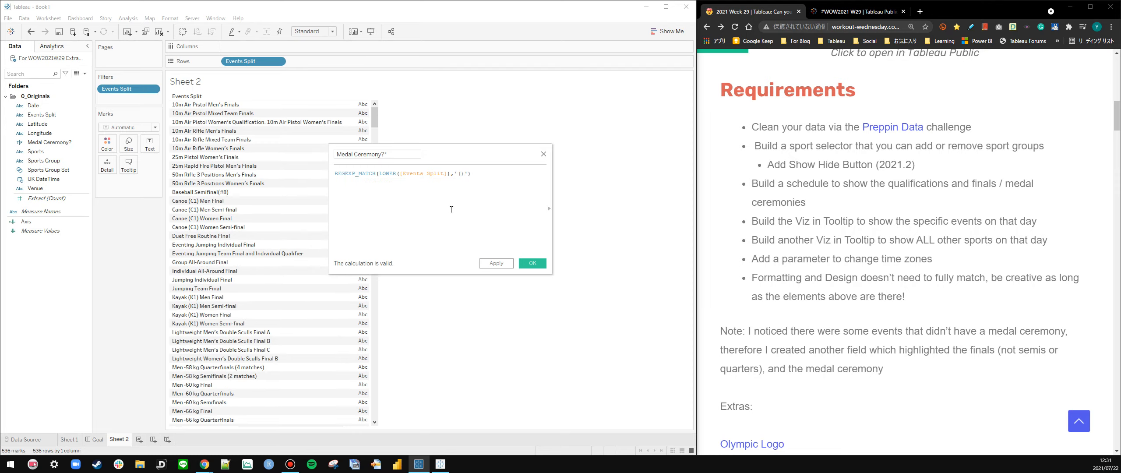
Enlarge the formula text and widen the calculation editor so that long expressions fit
scroll(456, 206, up, 2)
scroll(456, 207, up, 1)
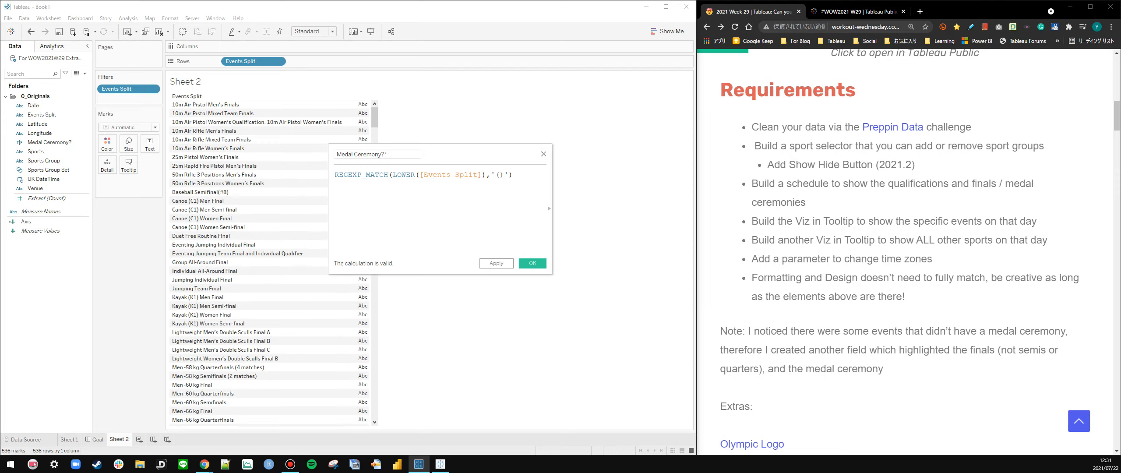
click(500, 175)
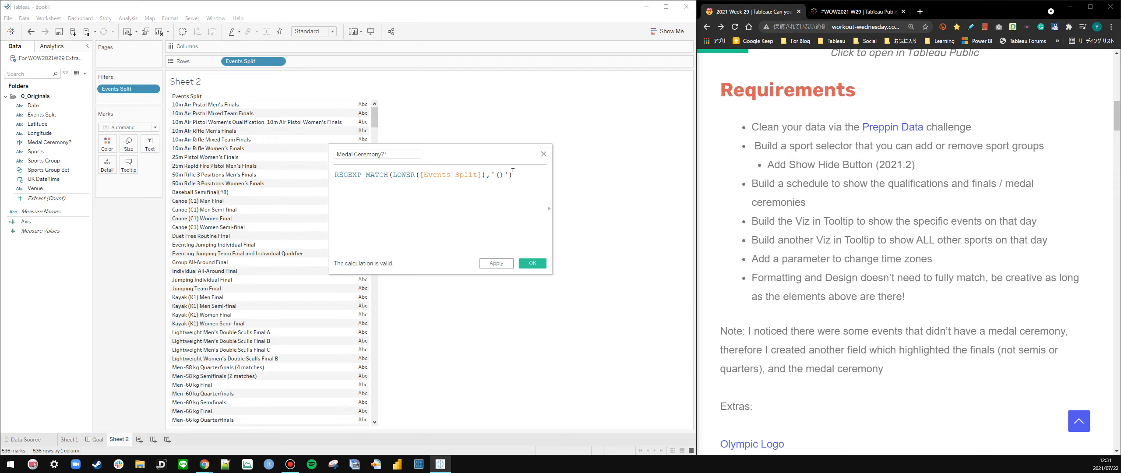
drag(554, 232, 658, 226)
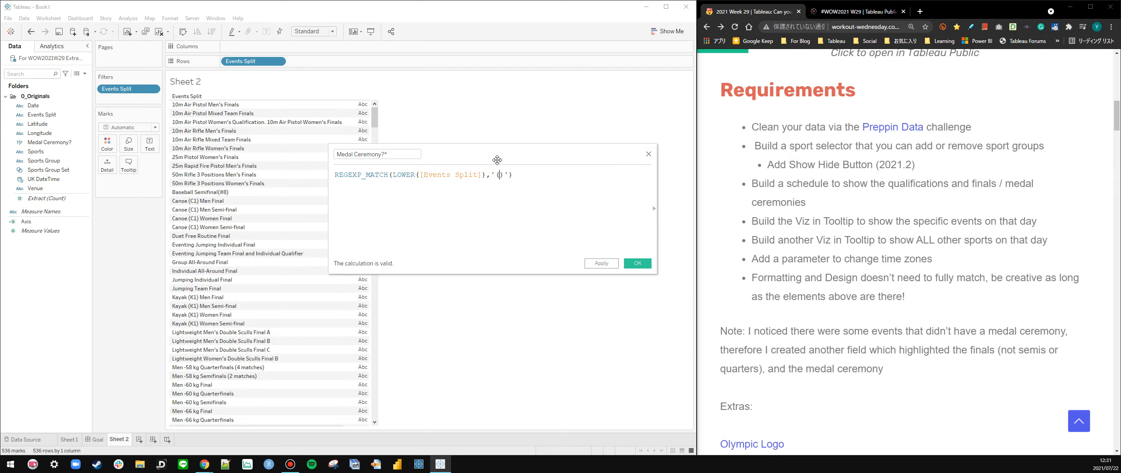
drag(494, 163, 384, 161)
drag(548, 206, 626, 206)
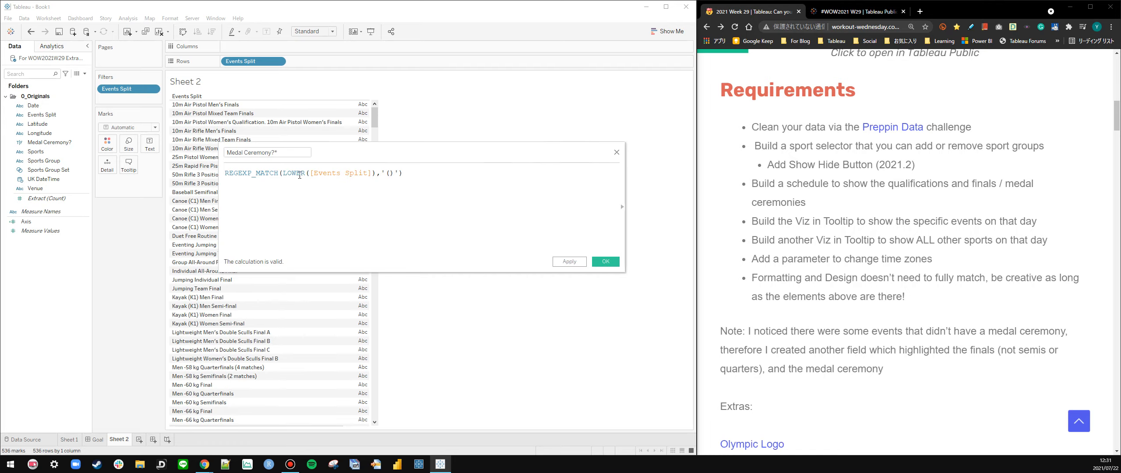
Break the REGEXP_MATCH formula so the LOWER([Events Split]) argument and the pattern each stand on their own line
click(282, 174)
key(Return)
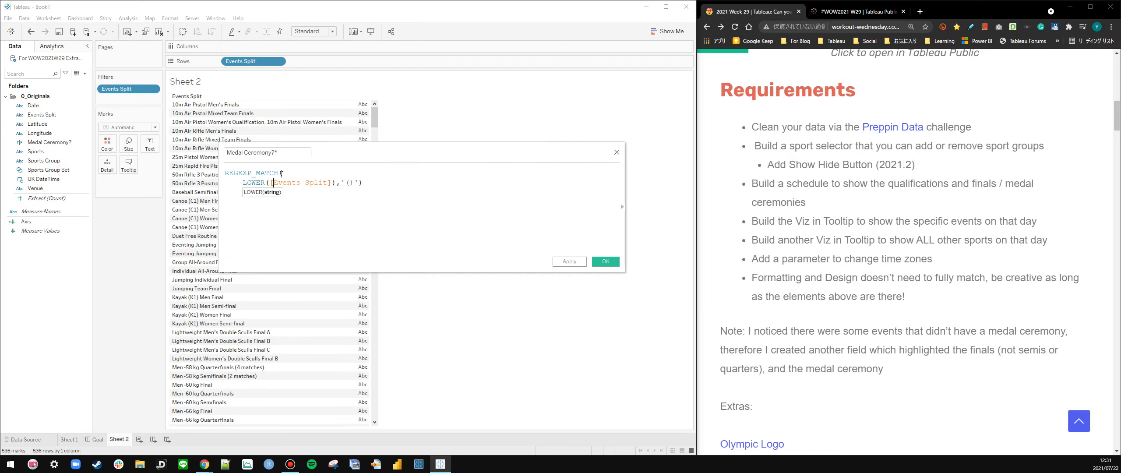
key(Left)
key(Left)
key(Left)
key(Return)
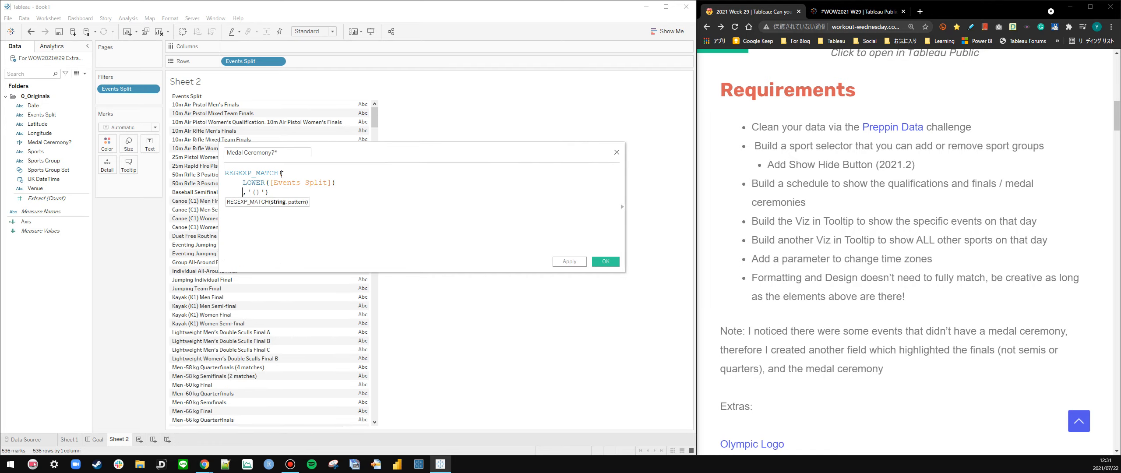
Set the match pattern to '(ceremony|gols medal|final)' and save the Medal Ceremony?* field
key(Right)
key(Right)
key(Right)
text(ceremony)
text(|)
text(gols me)
text(dal|)
text(final)
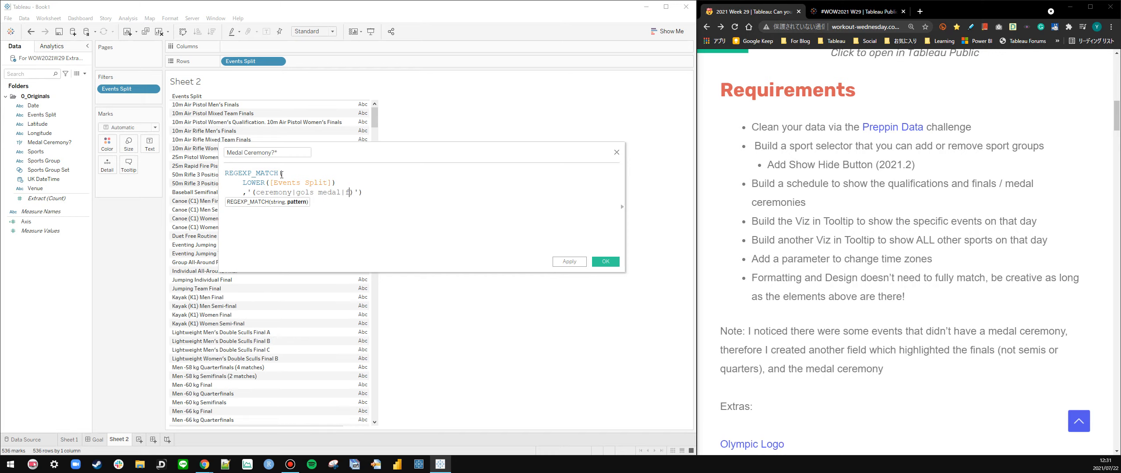
key(Right)
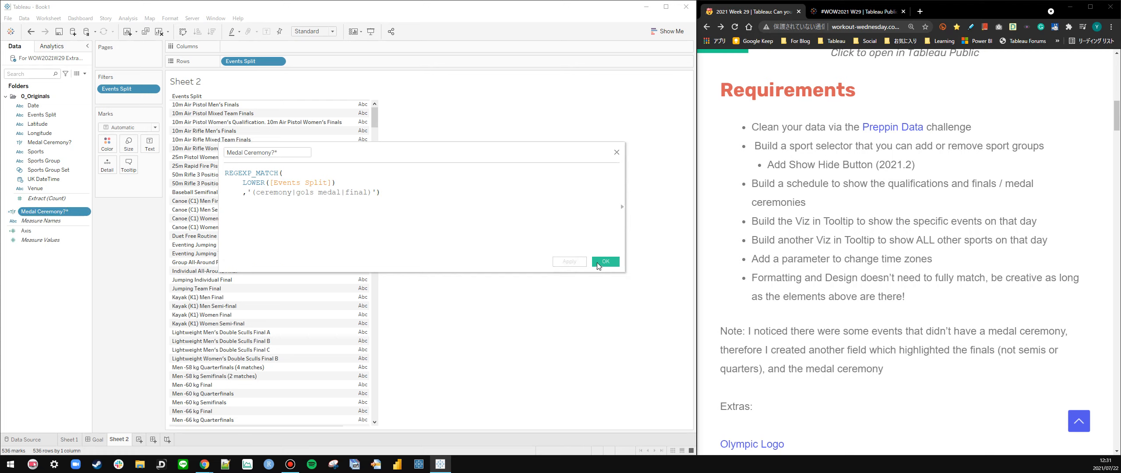
click(606, 262)
Place Medal Ceremony?* and Medal Ceremony? before Events Split on Rows and remove the Events Split filter
drag(48, 151, 230, 61)
drag(127, 89, 127, 262)
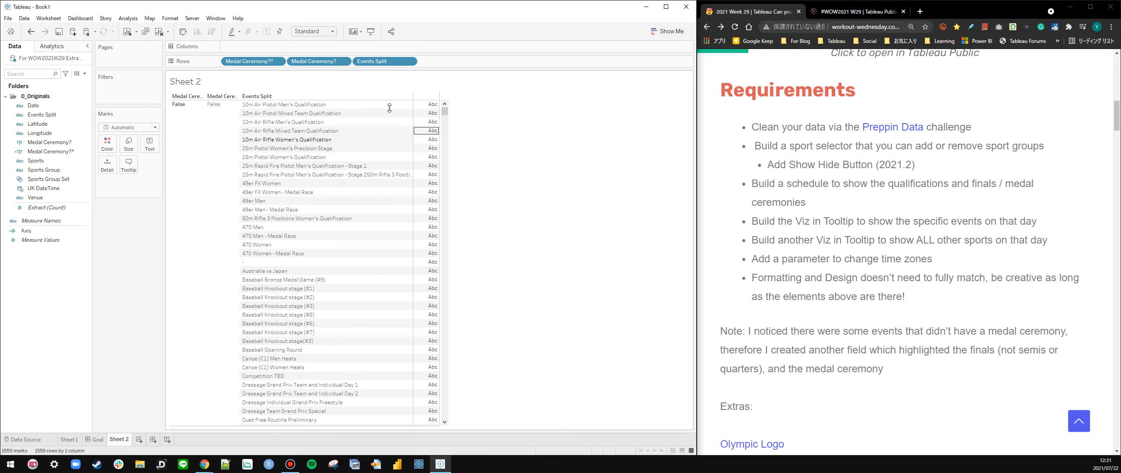
Sort Medal Ceremony?* on Rows in descending order and open the sort settings for Medal Ceremony?
right_click(241, 60)
click(265, 101)
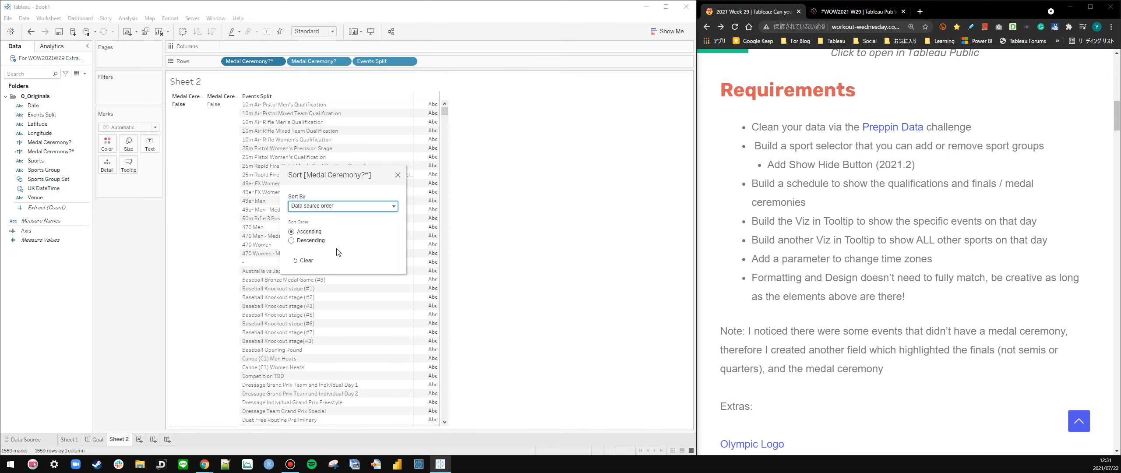
click(313, 242)
click(398, 175)
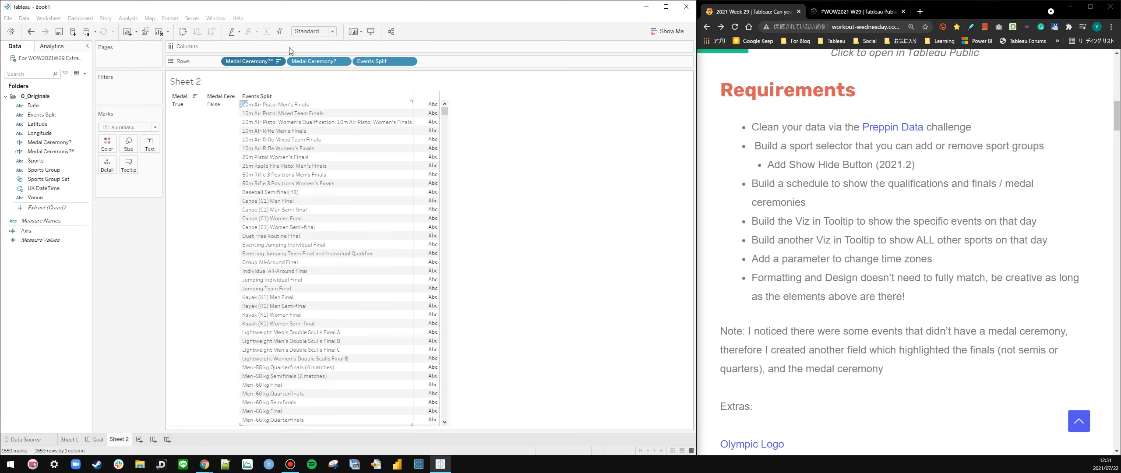
right_click(316, 60)
click(345, 102)
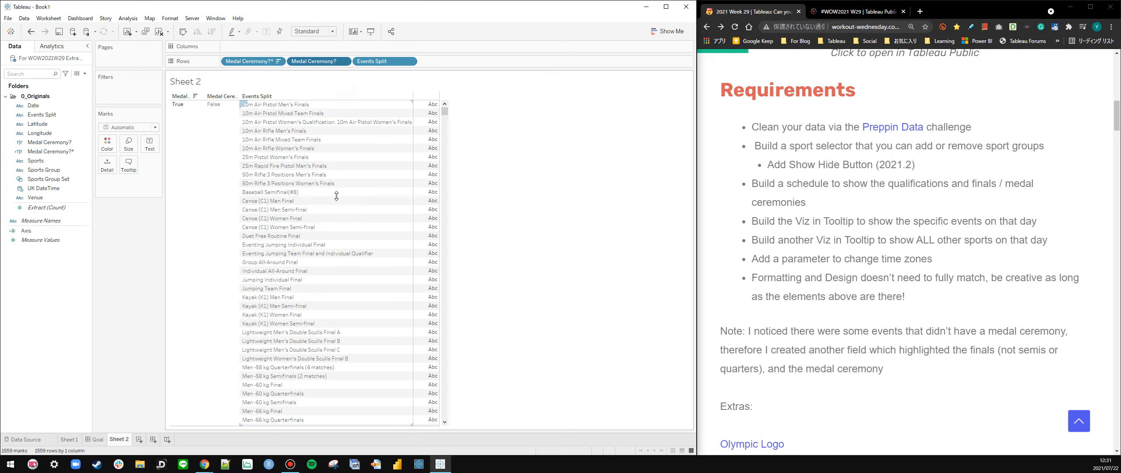
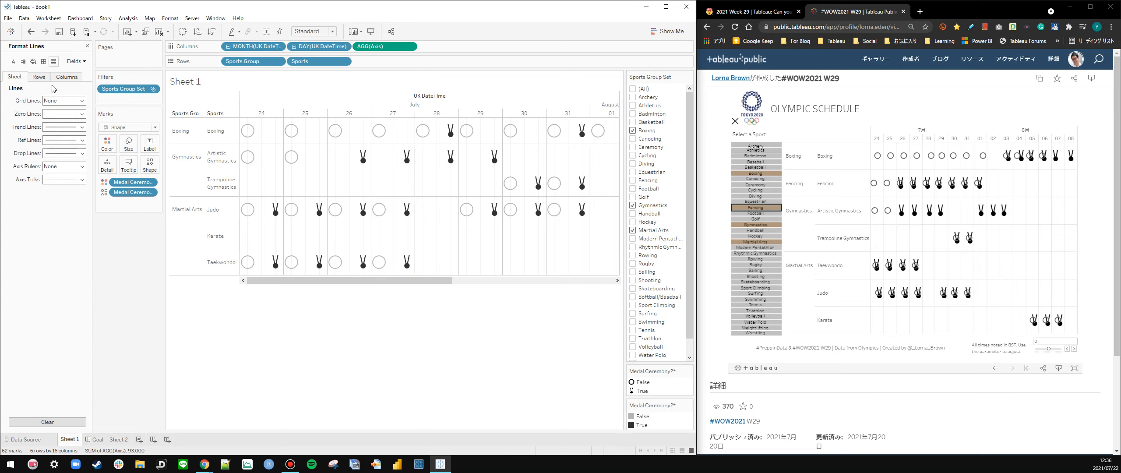
Set the column grid lines and the sheet's zero lines and axis ticks to None, and close the line formatting
click(66, 78)
click(64, 100)
click(76, 112)
click(15, 76)
click(64, 113)
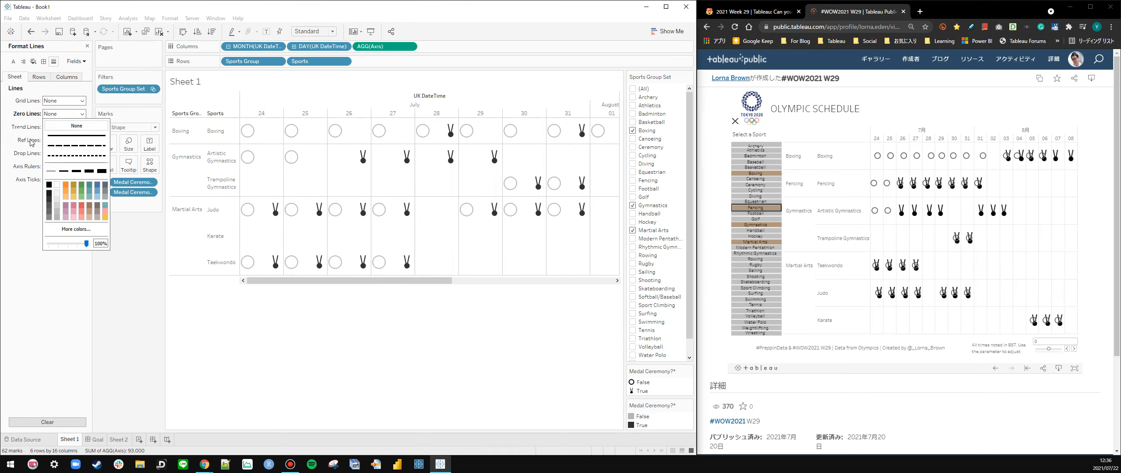
click(77, 126)
click(64, 180)
click(76, 191)
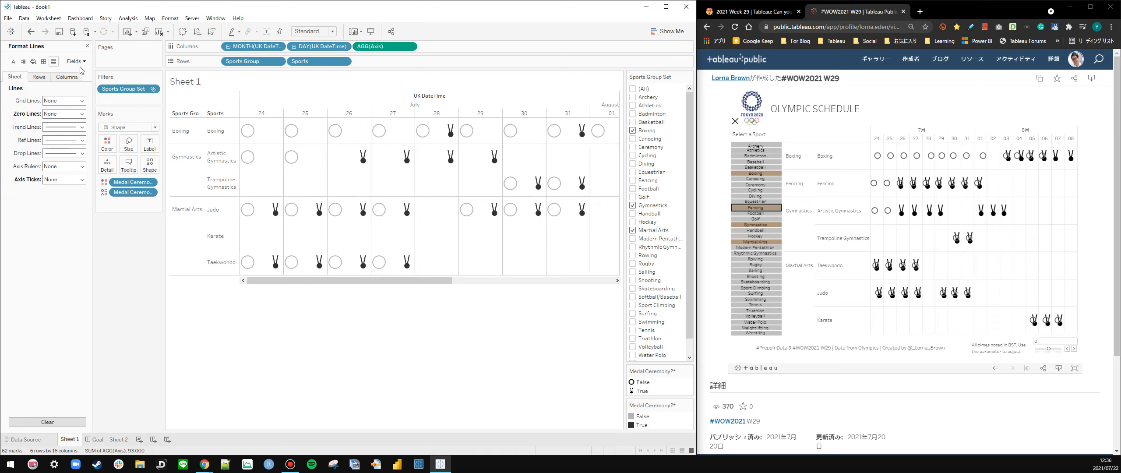
click(88, 46)
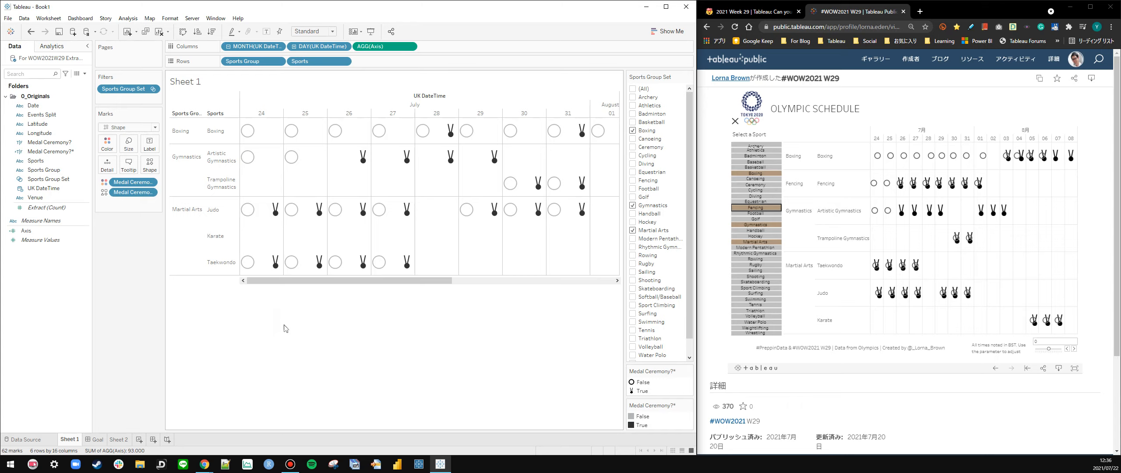
Remove Fencing from the sports selected in the reference Olympic Schedule dashboard in the browser
click(772, 209)
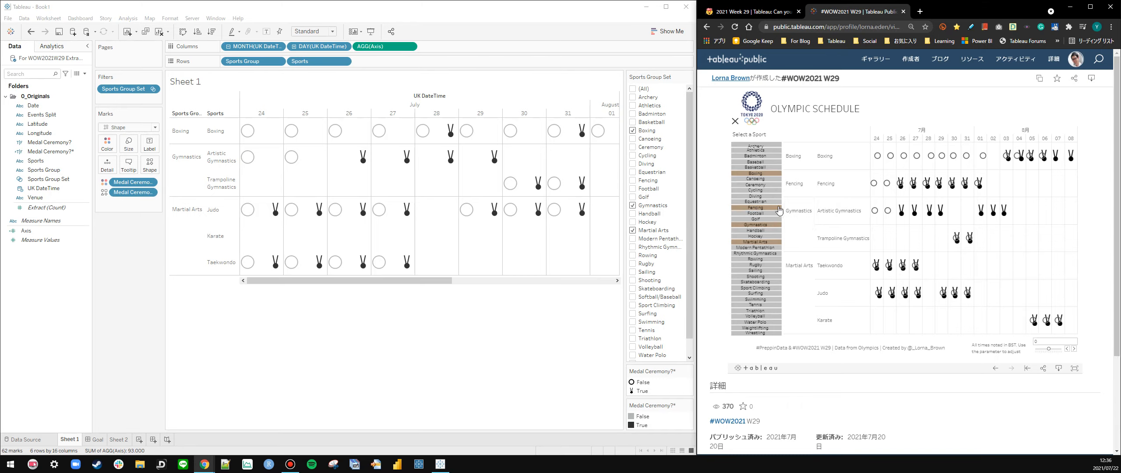
click(773, 208)
click(792, 237)
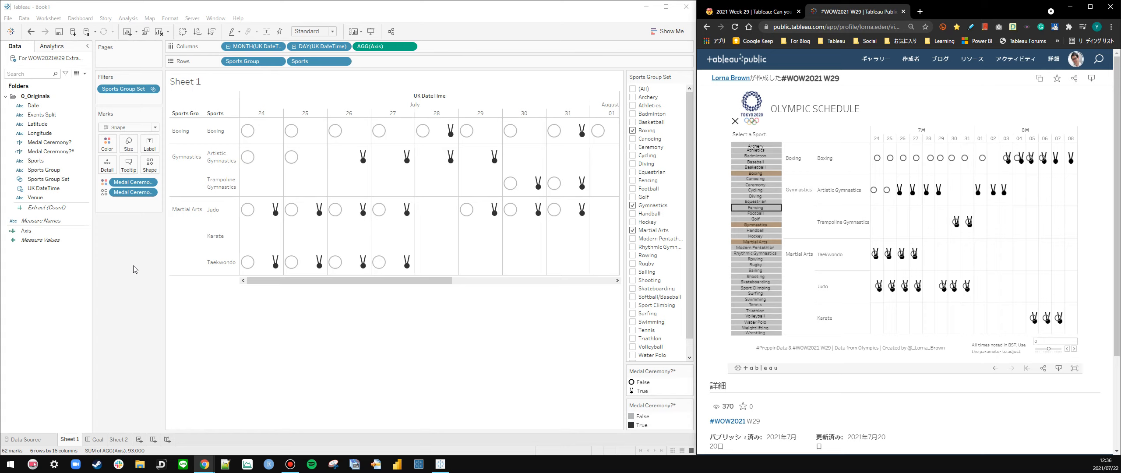
click(284, 318)
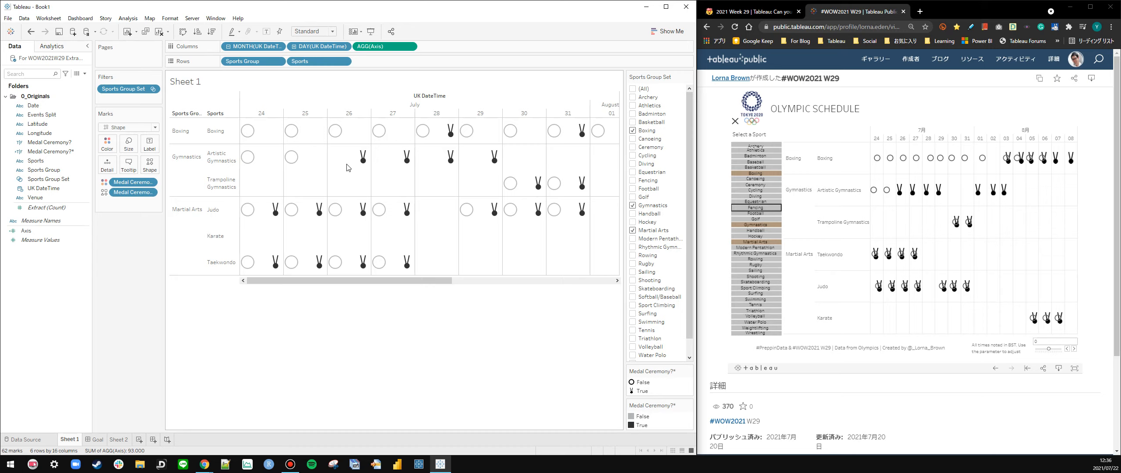
Fit the schedule to the width of the view and reduce the size of its shape marks
click(314, 32)
click(313, 48)
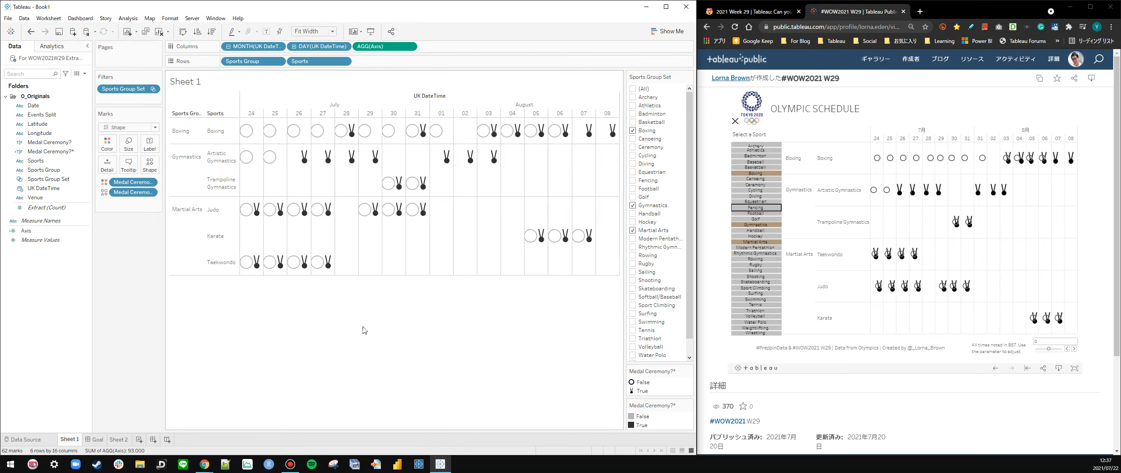
click(128, 145)
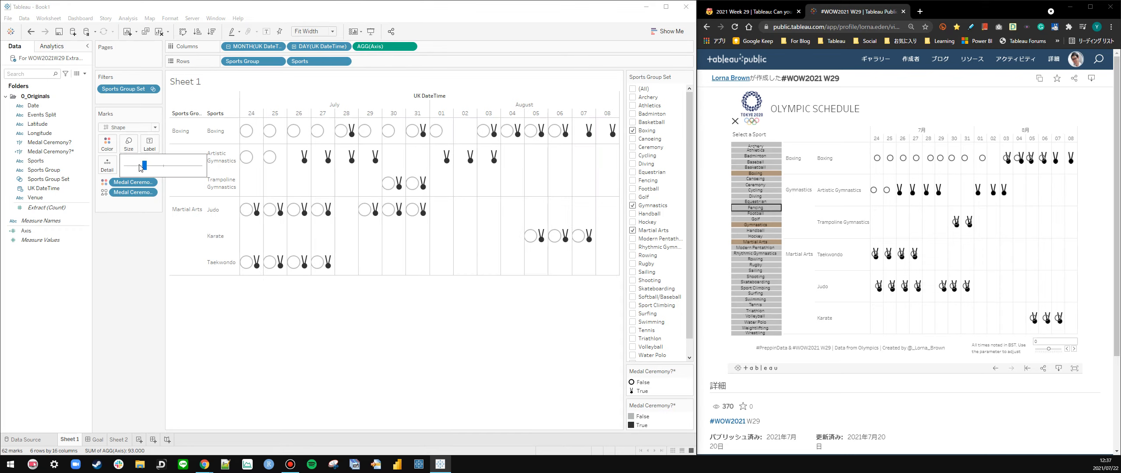
click(325, 304)
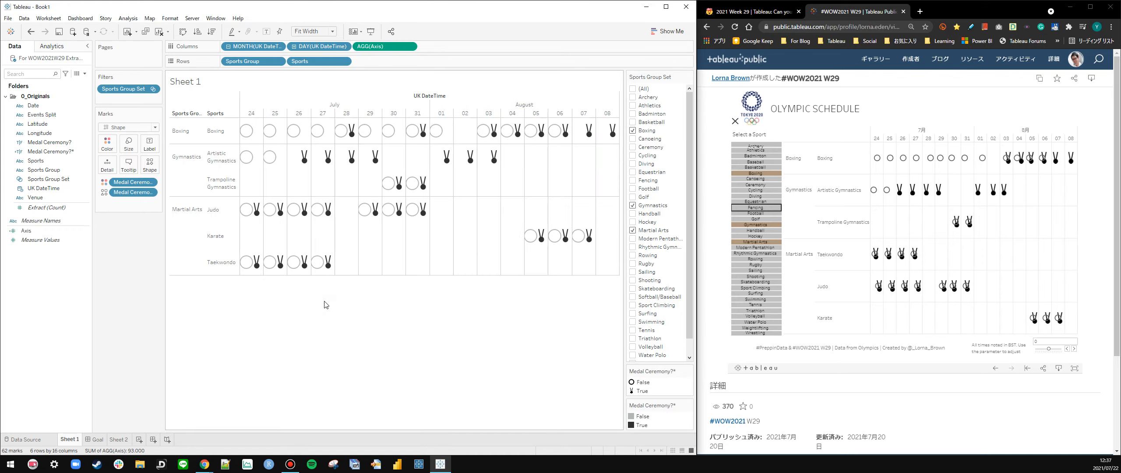
click(129, 145)
drag(144, 167, 138, 166)
click(386, 343)
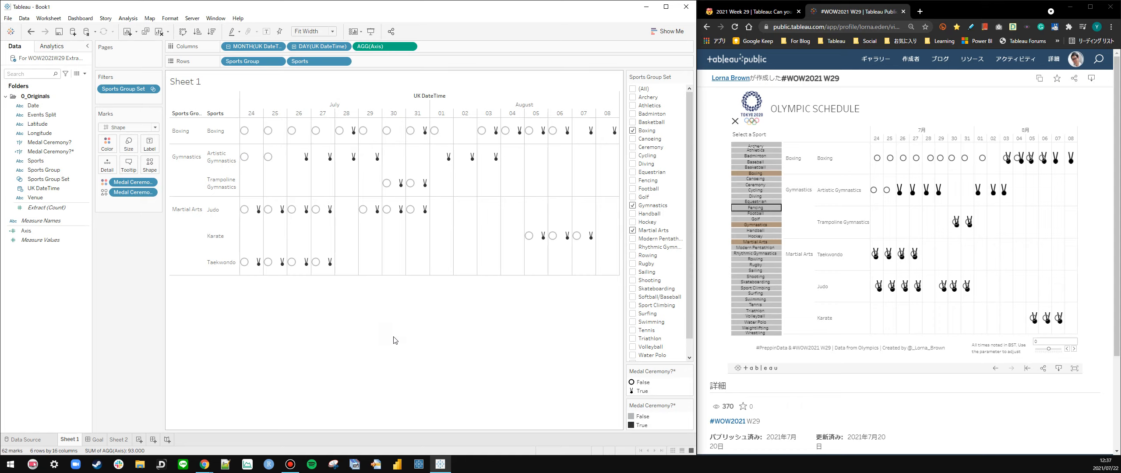
Rename the schedule worksheet Sheet 1 as Calendar
mouse_move(905, 156)
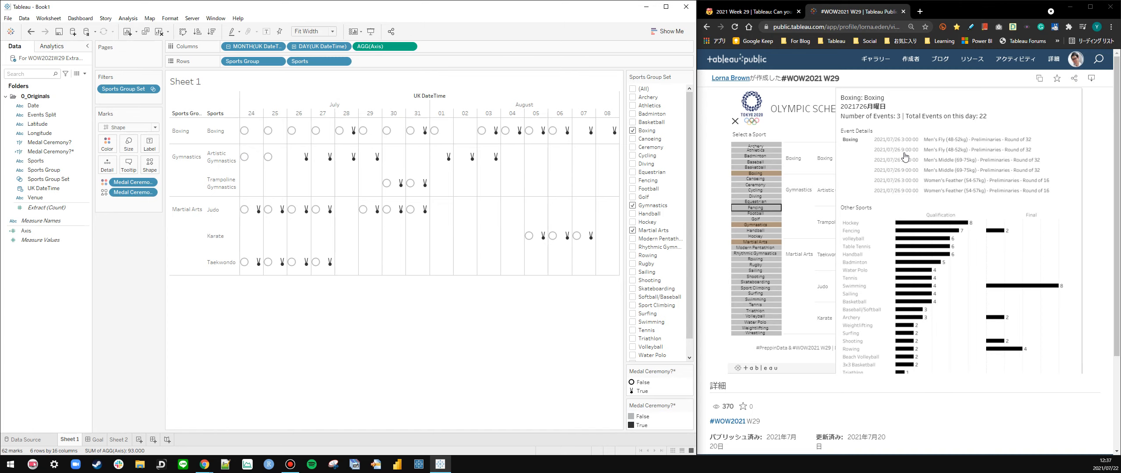
double_click(72, 439)
text(Calendar)
key(Return)
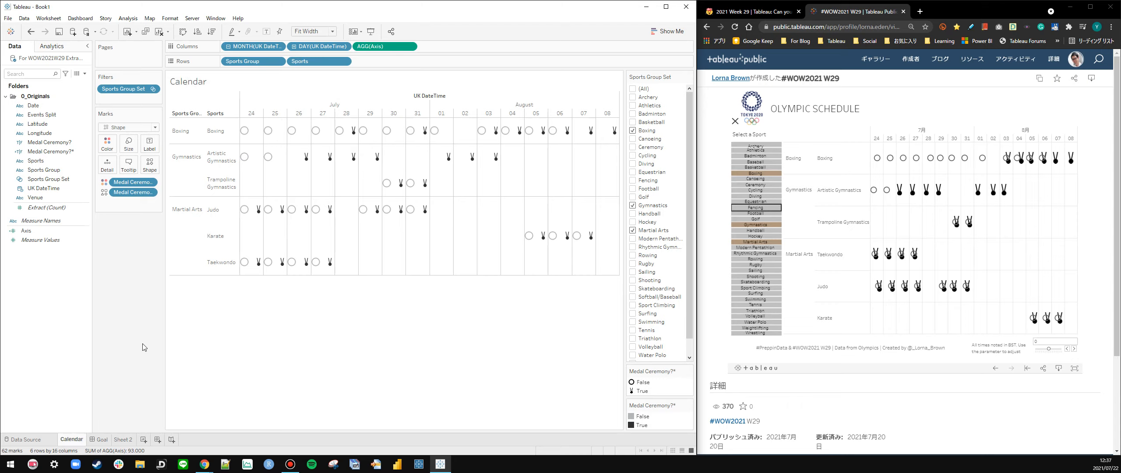
Add a new blank worksheet directly after Calendar and make it the active sheet
right_click(77, 439)
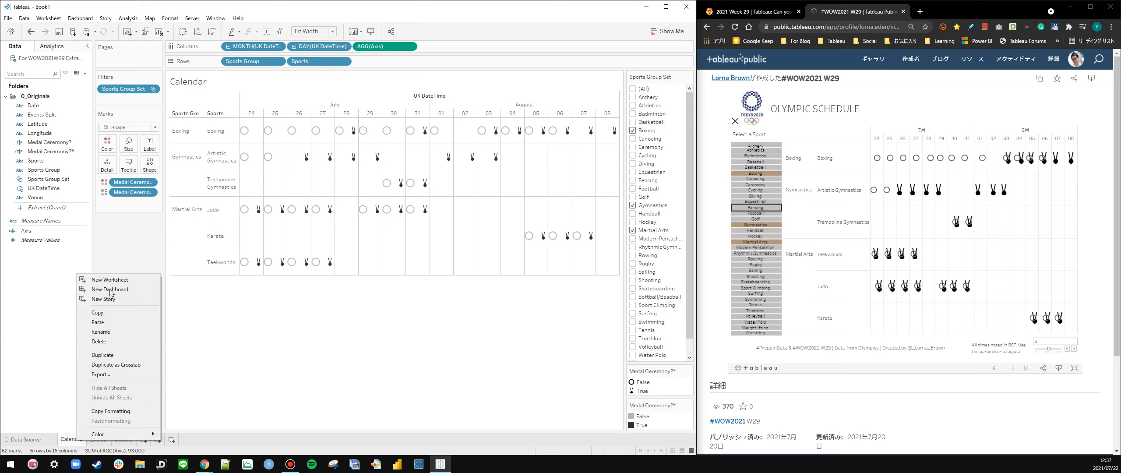
click(109, 281)
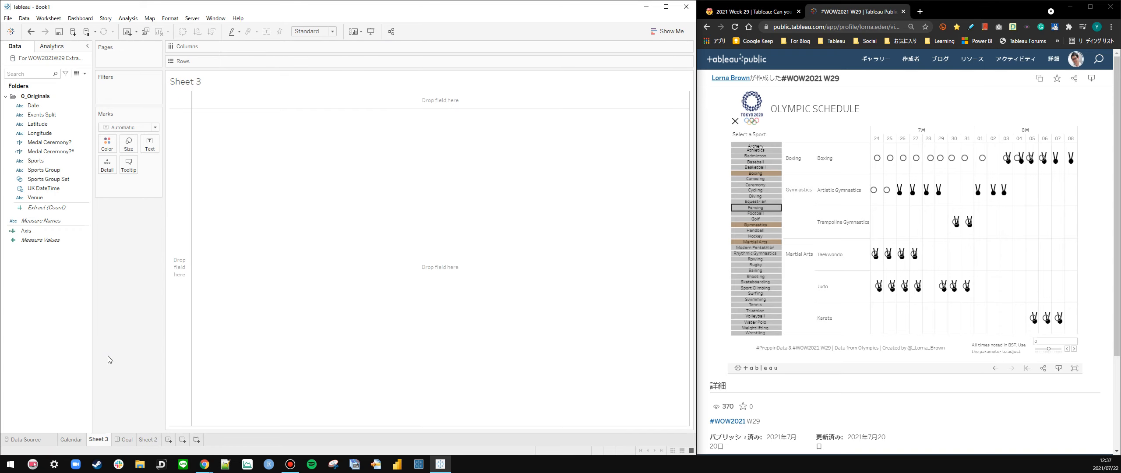
click(75, 439)
mouse_move(102, 440)
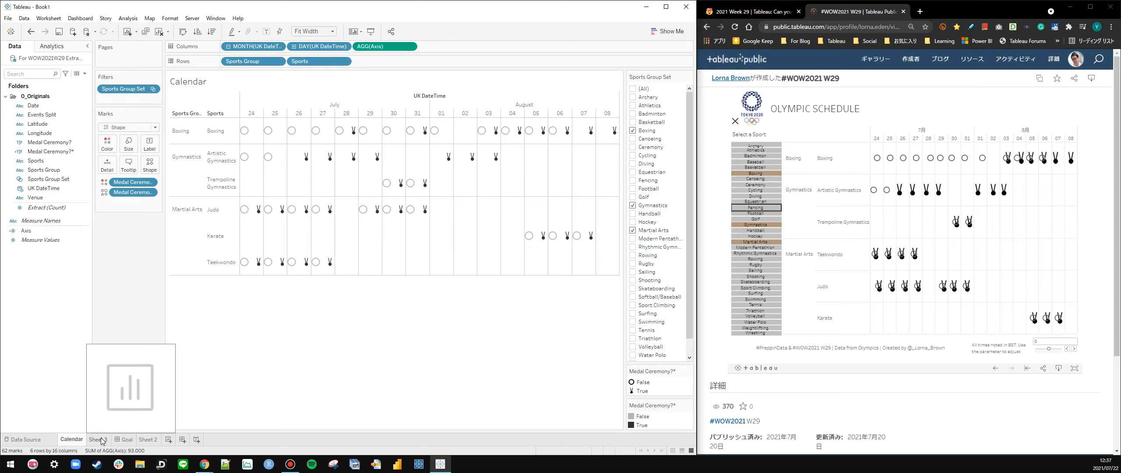
click(101, 440)
Switch to the browser to recheck the challenge requirements and inspect the Boxing tooltip in the reference dashboard
click(745, 16)
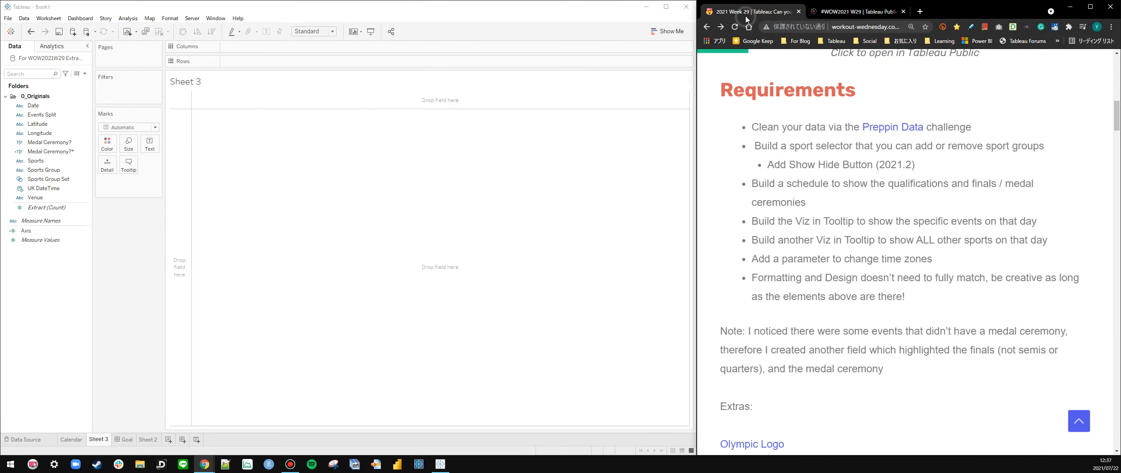
click(874, 11)
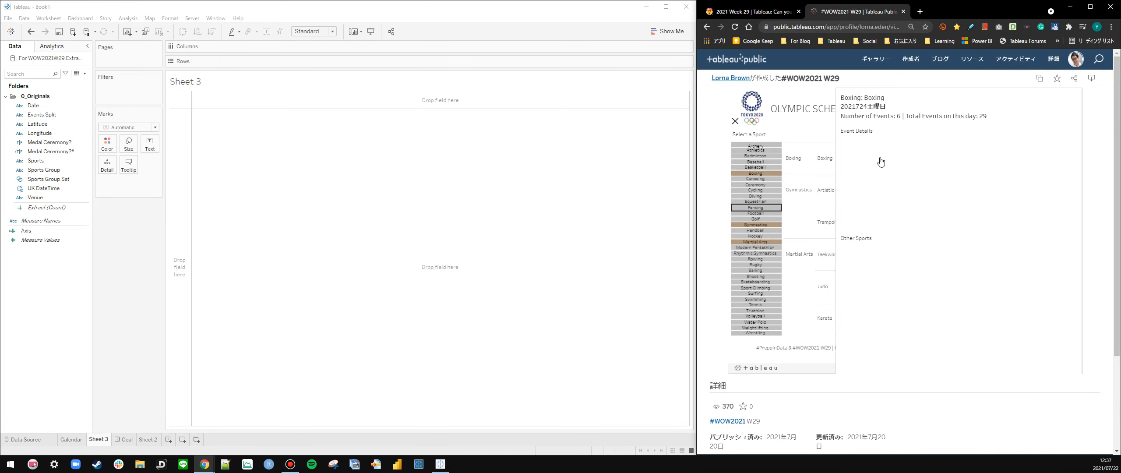
Capture the reference dashboard's Artistic Gymnastics tooltip with Snipping Tool and place the capture window over the browser
click(336, 465)
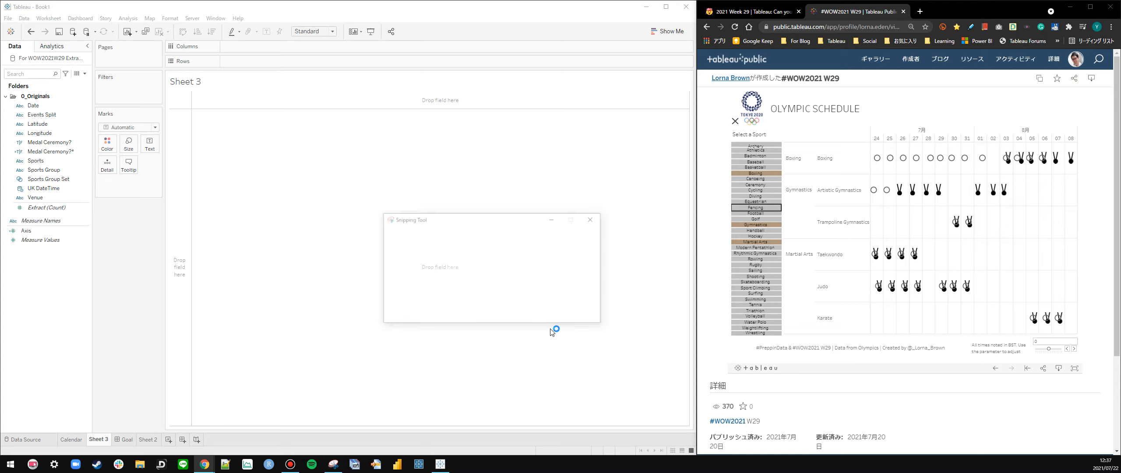
click(495, 234)
click(492, 277)
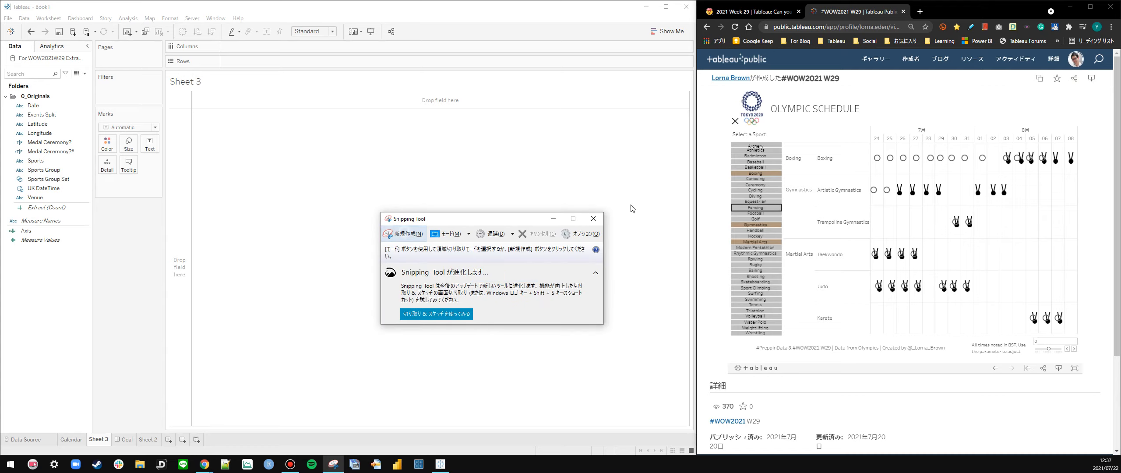
click(405, 234)
mouse_move(874, 194)
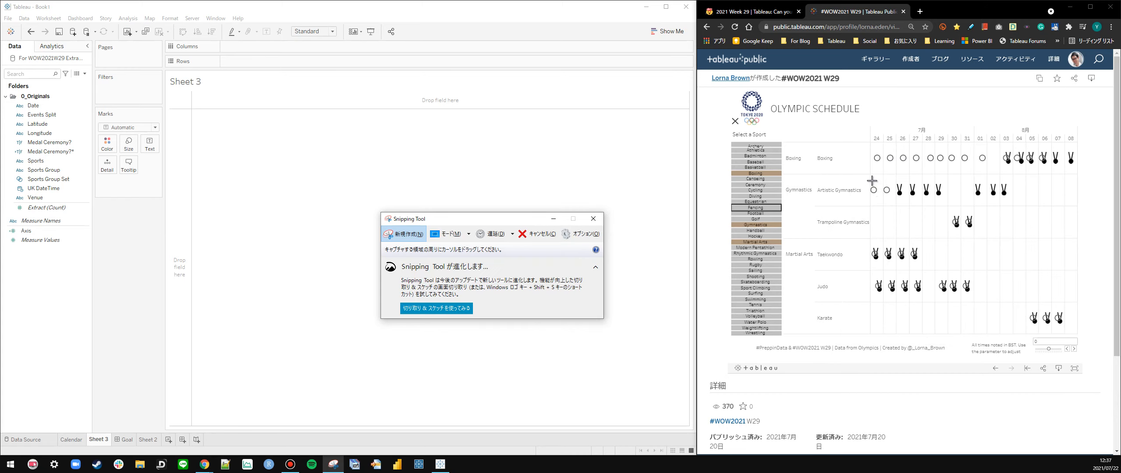
drag(856, 97, 1094, 354)
drag(947, 12, 926, 41)
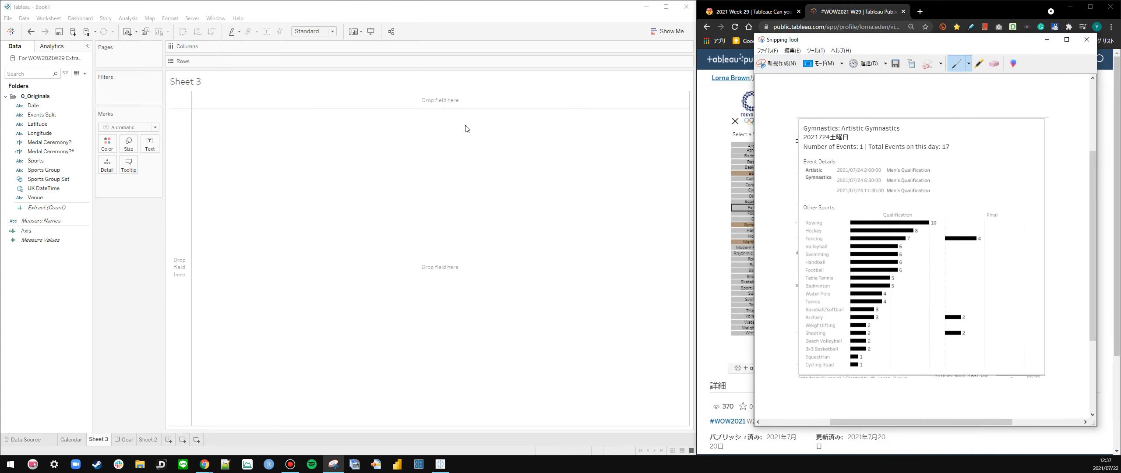
Add the Sports field to Rows on Sheet 3, in place of Sports Group
click(152, 242)
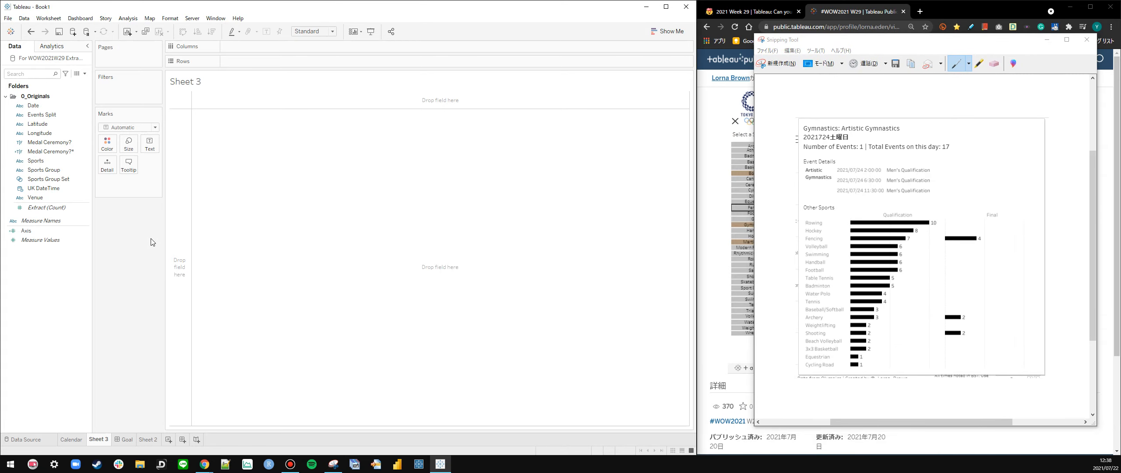
click(40, 134)
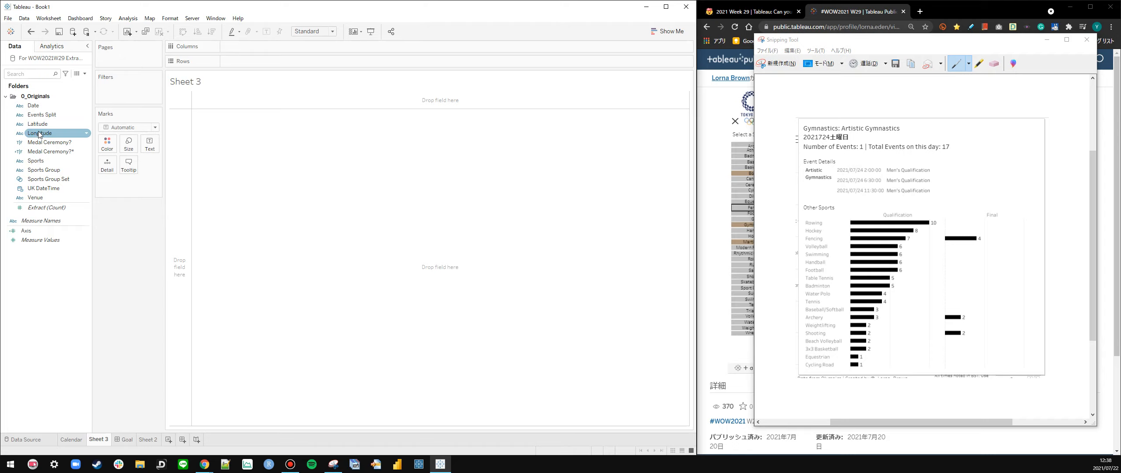
click(51, 107)
drag(43, 169, 275, 63)
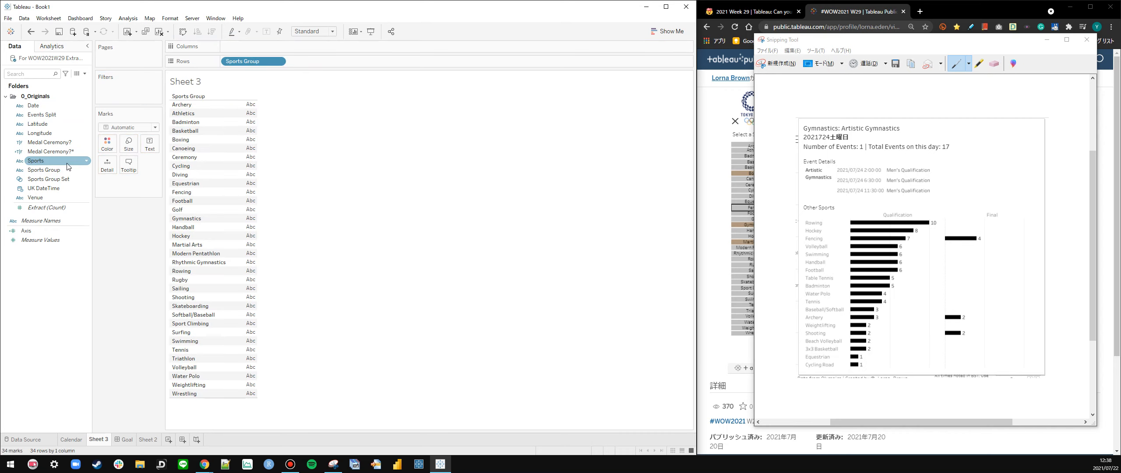
drag(68, 166, 259, 63)
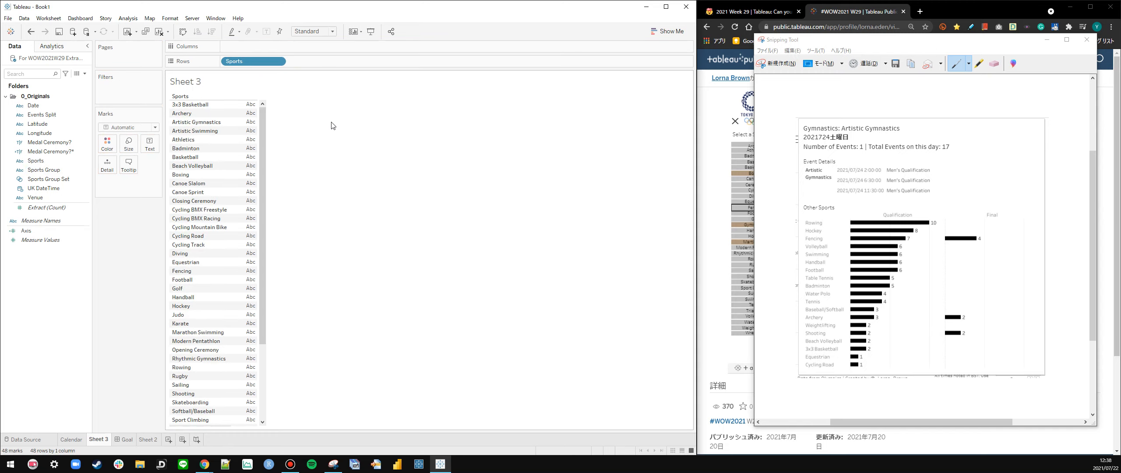
click(49, 106)
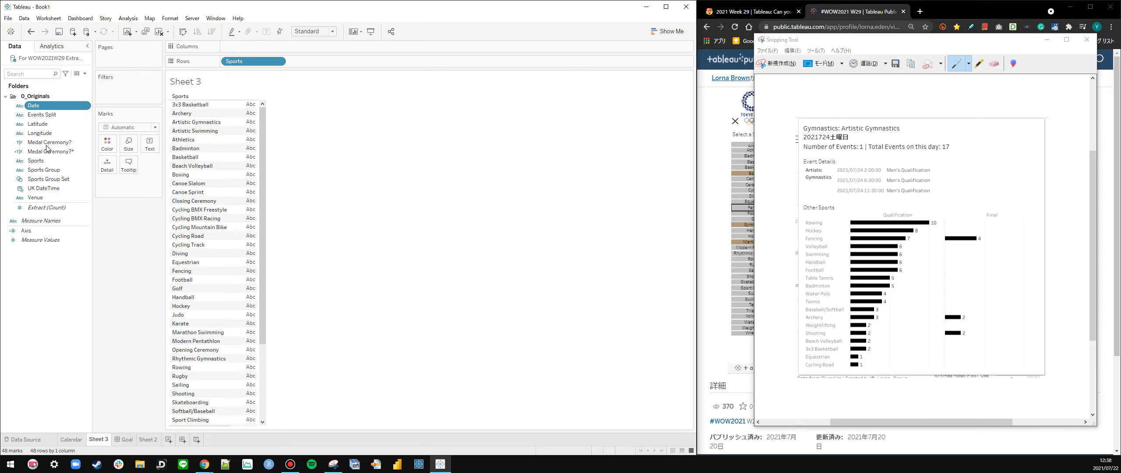
Check the time zone parameter in the challenge requirements and reference dashboard, and abandon placing UK DateTime on Rows
drag(46, 189, 328, 60)
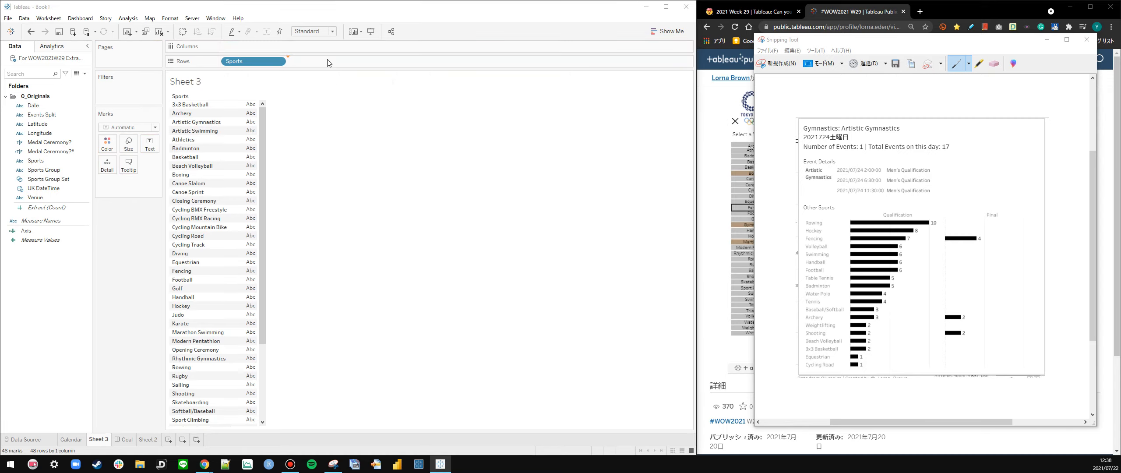
click(717, 105)
click(775, 13)
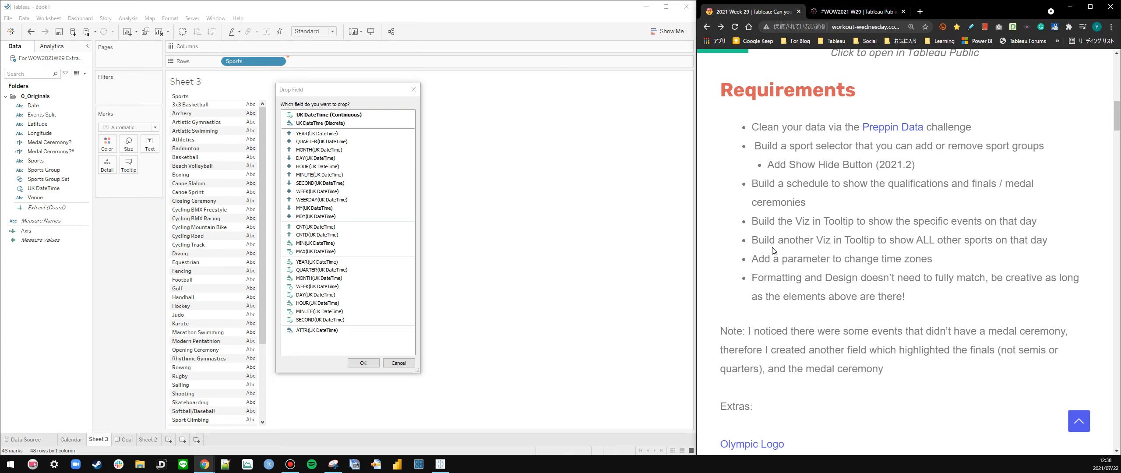
click(831, 13)
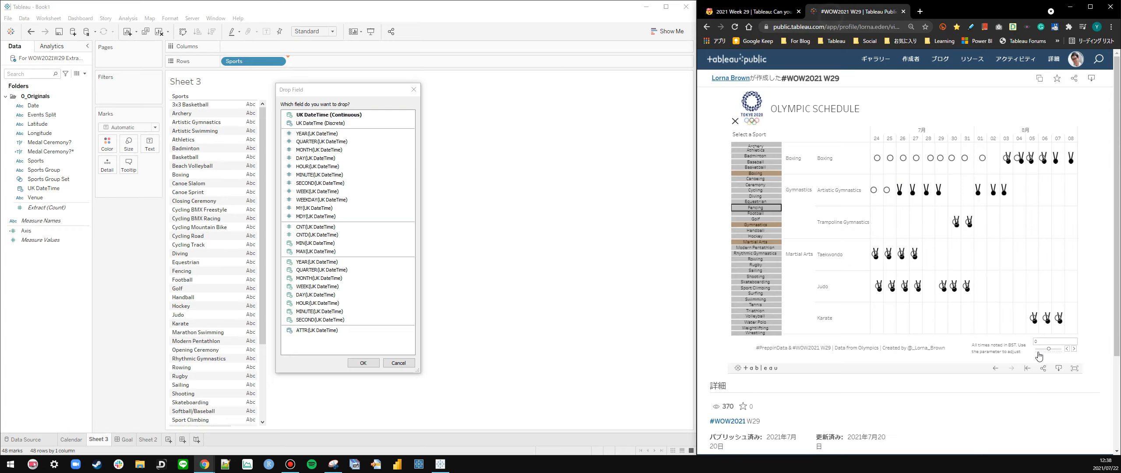
click(414, 89)
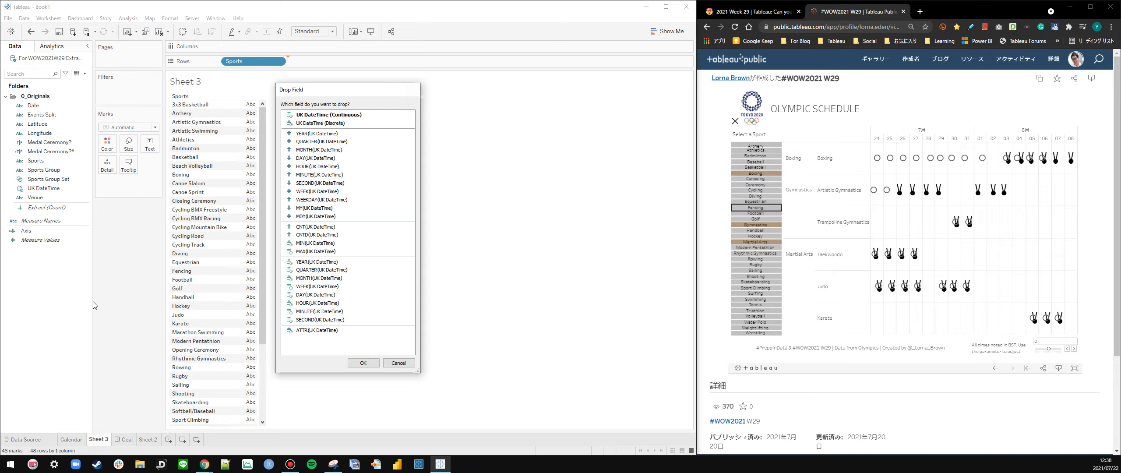
Start a new calculated field and name it Adjusted Datetime
click(44, 240)
right_click(30, 260)
click(56, 265)
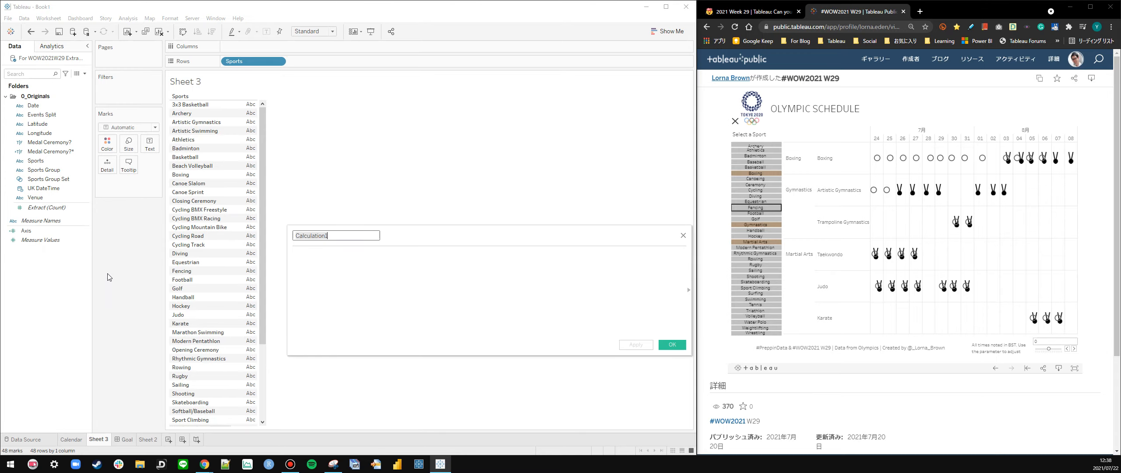
text(Adjusted Datetime)
Start a new integer parameter with a range from -12 to 12 and a step size of 1
right_click(69, 374)
click(110, 265)
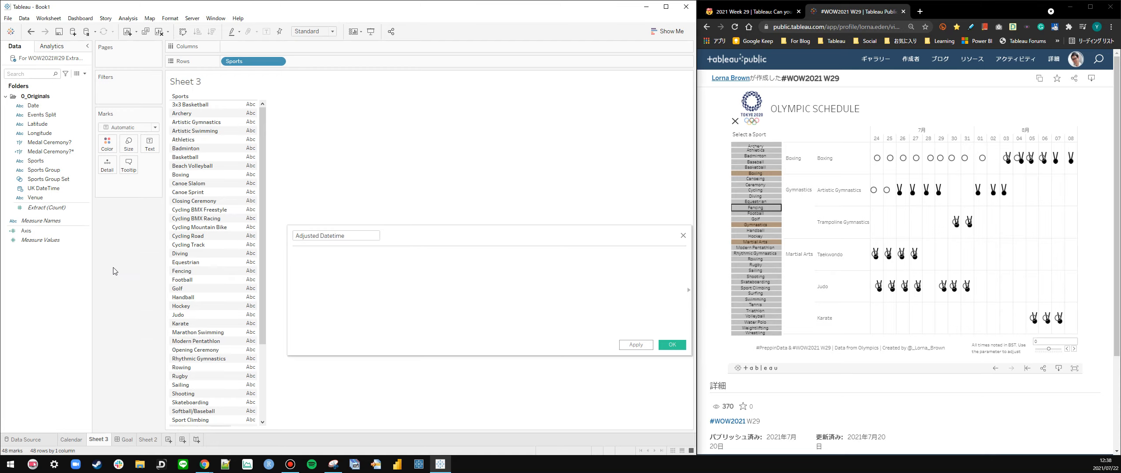
mouse_move(1048, 350)
mouse_down()
mouse_move(1069, 350)
mouse_move(1049, 351)
mouse_up()
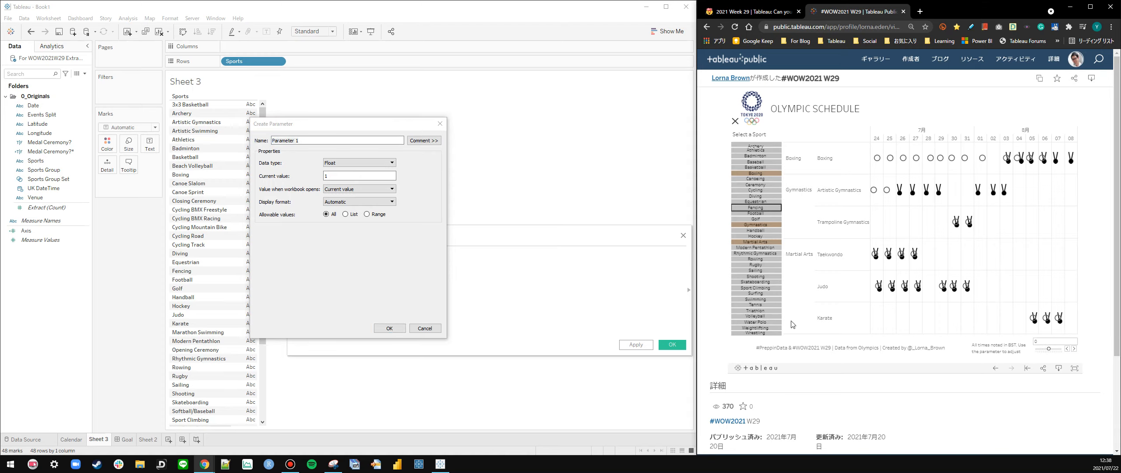
click(369, 164)
click(359, 180)
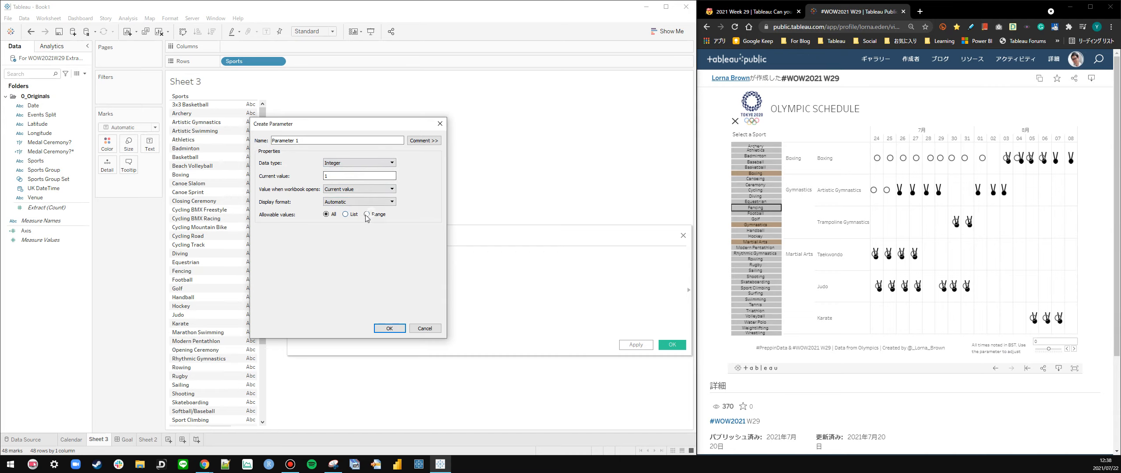
click(367, 214)
click(280, 252)
double_click(302, 241)
text(-12)
key(Tab)
text(12)
key(Tab)
key(space)
Set the new parameter's current value to 0, name it Time Adjust and save it
double_click(341, 175)
text(0)
triple_click(346, 140)
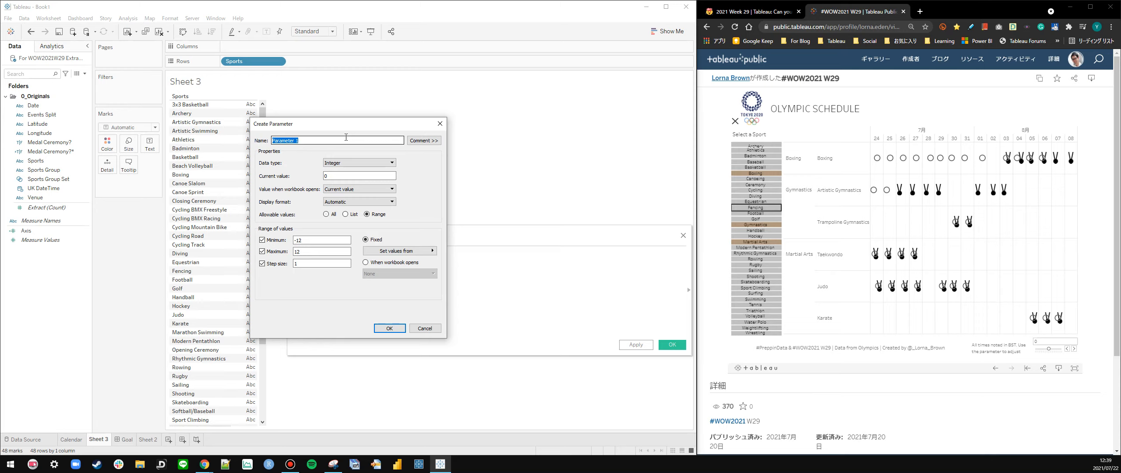
text(Time Adjust)
click(390, 329)
Enter DATEADD('hour', [Time Adjust], [UK DateTime]) as the Adjusted Datetime formula and apply it
click(318, 281)
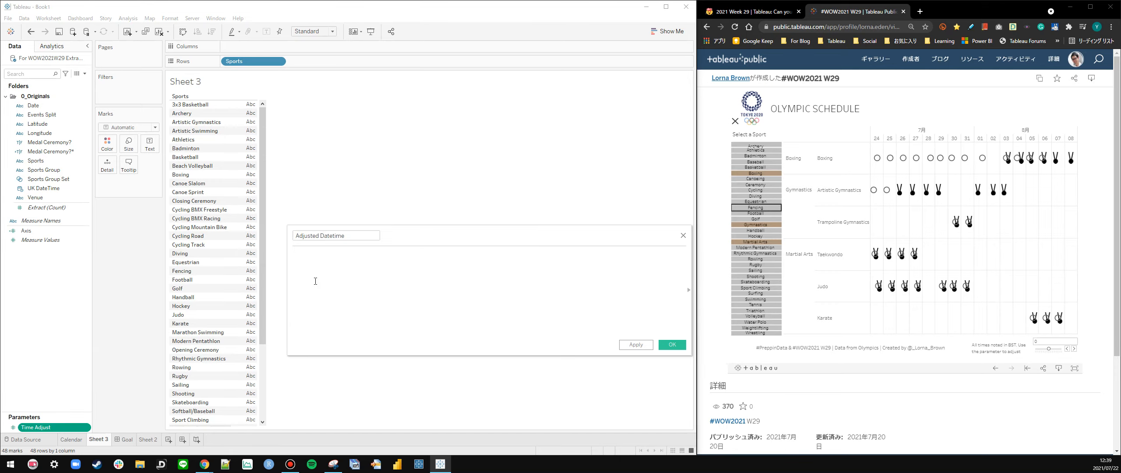
text(DATEA)
key(Return)
text('')
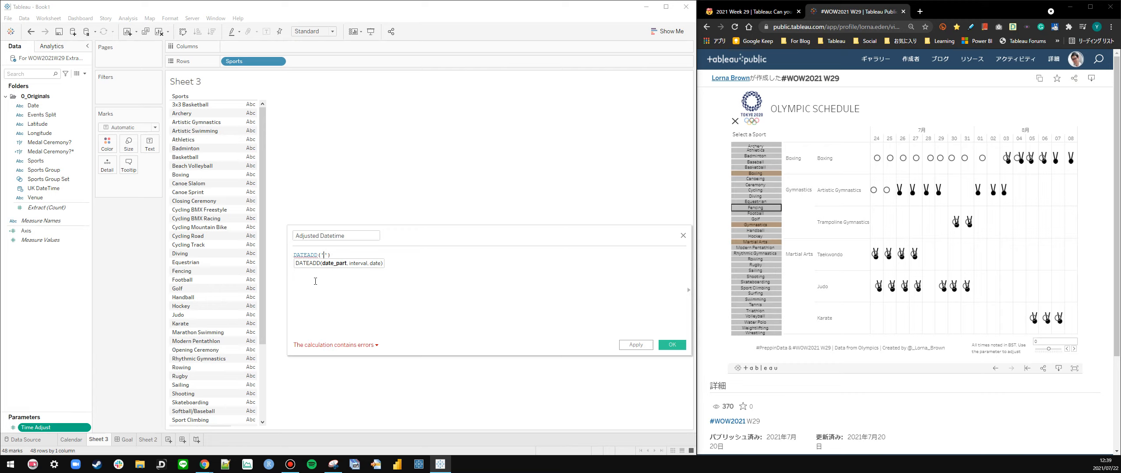
text(hou)
text(,)
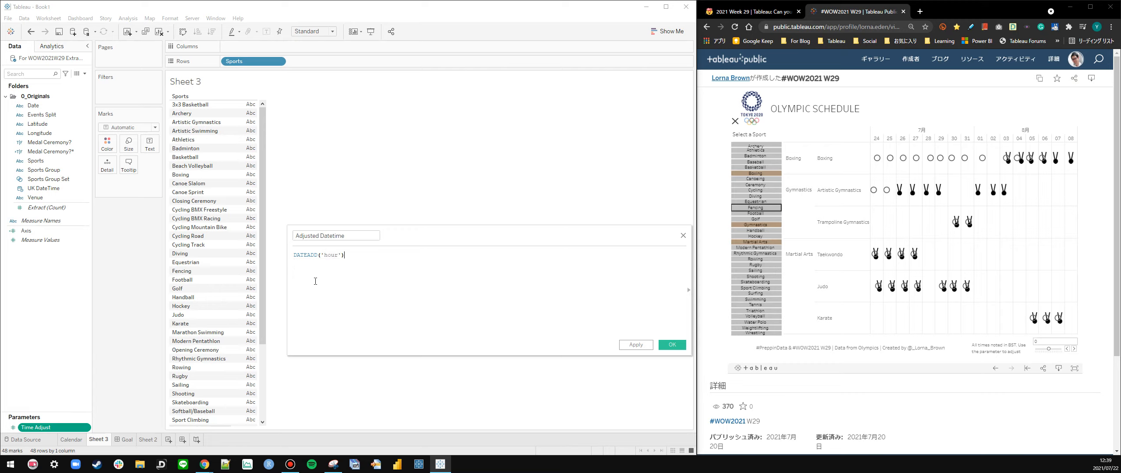
drag(44, 427, 426, 289)
text(,)
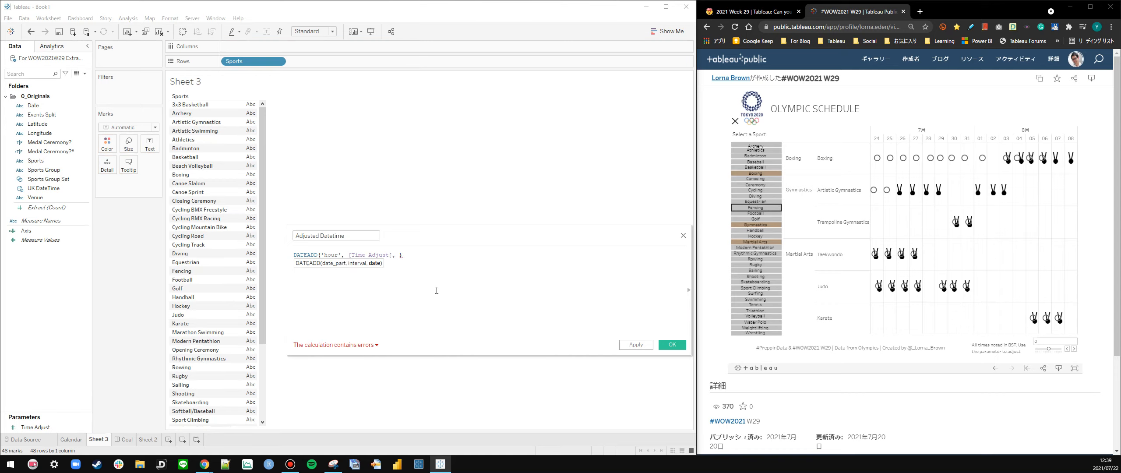
drag(56, 195, 386, 276)
click(636, 345)
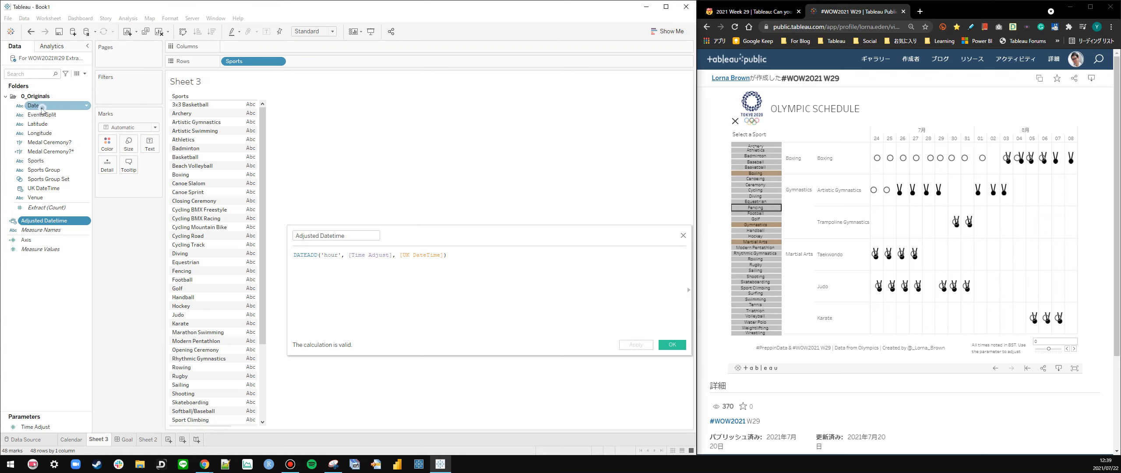
Add UK DateTime as a discrete field to Rows and filter Sports to Artistic Gymnastics only
drag(305, 59, 305, 61)
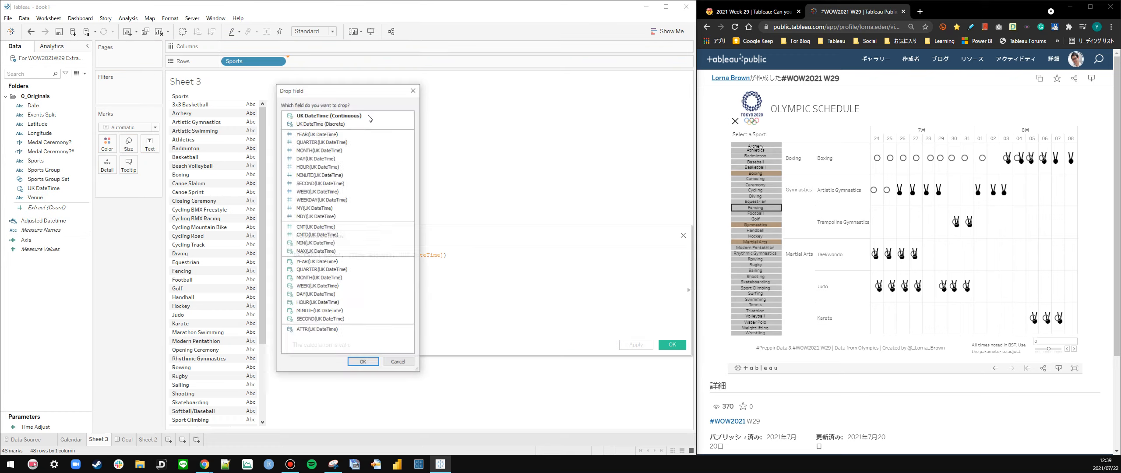
double_click(336, 124)
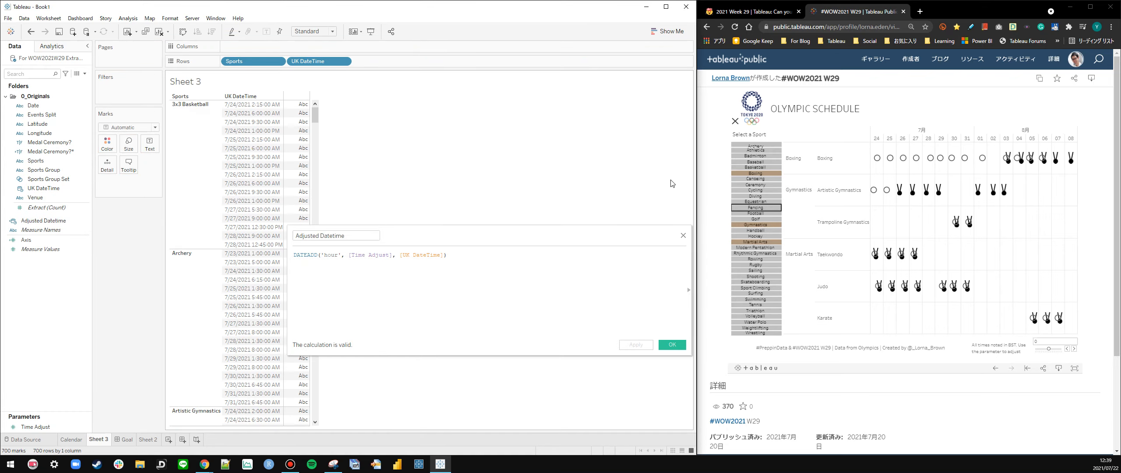
click(337, 463)
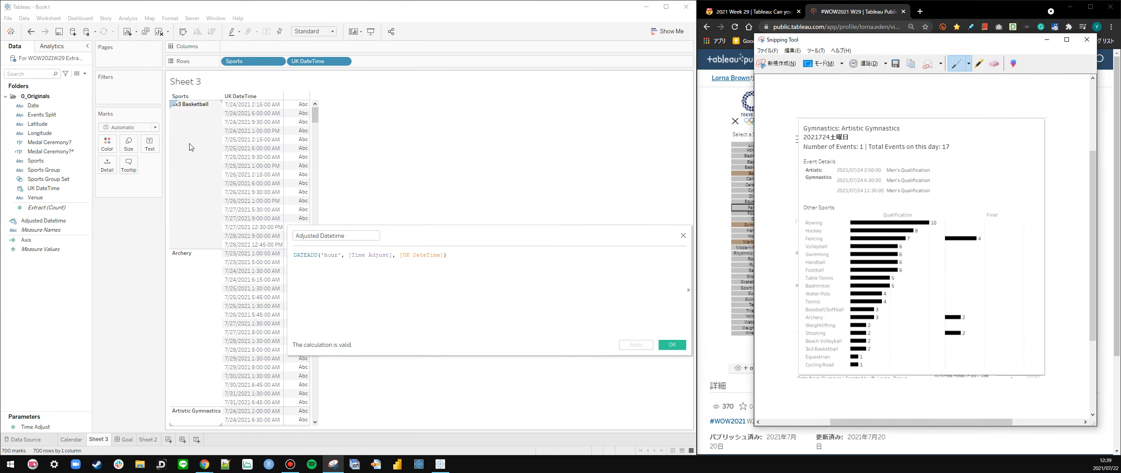
drag(244, 62, 143, 101)
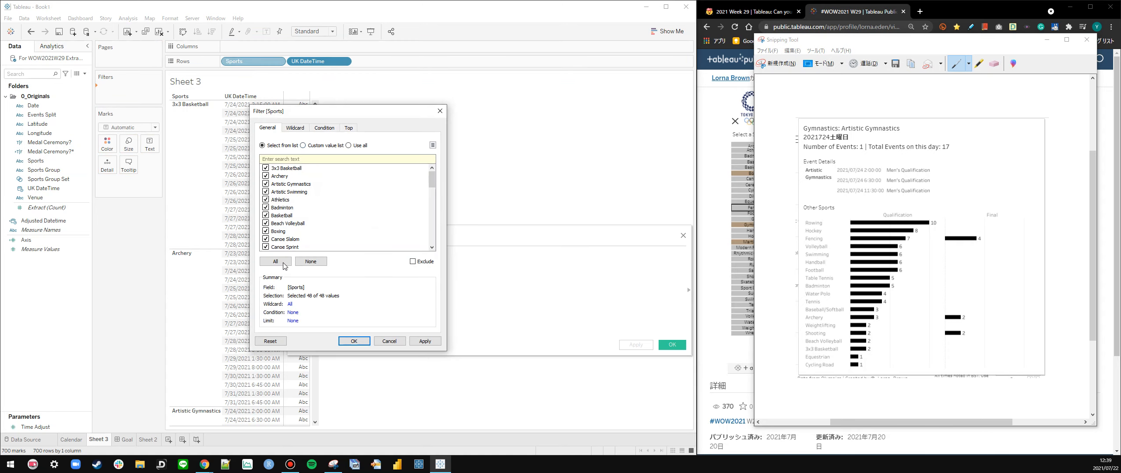
click(311, 261)
click(266, 184)
key(Return)
Close the calculation editor and add Adjusted Datetime as a discrete field after UK DateTime on Rows
click(672, 344)
drag(44, 220, 401, 61)
double_click(371, 123)
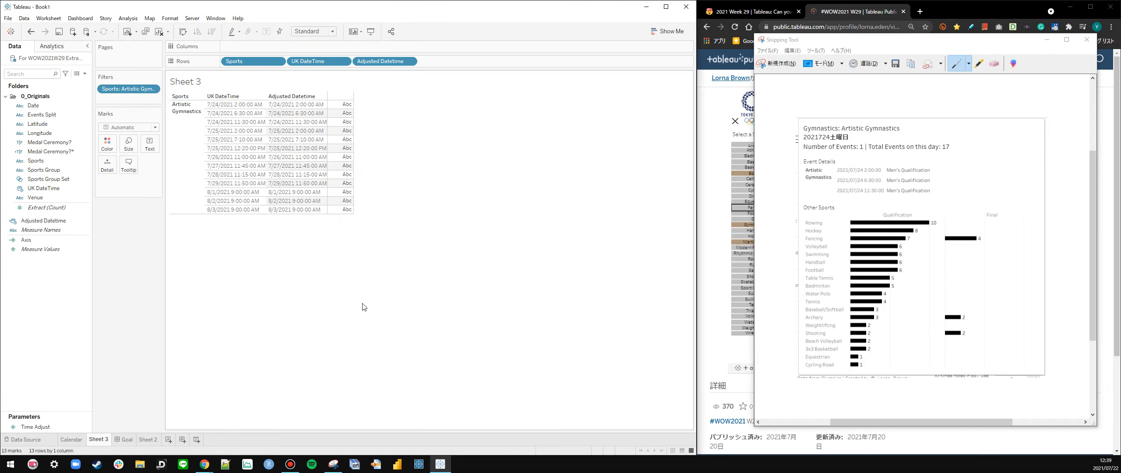
Show the Time Adjust parameter control on the sheet and set it to 9
right_click(44, 426)
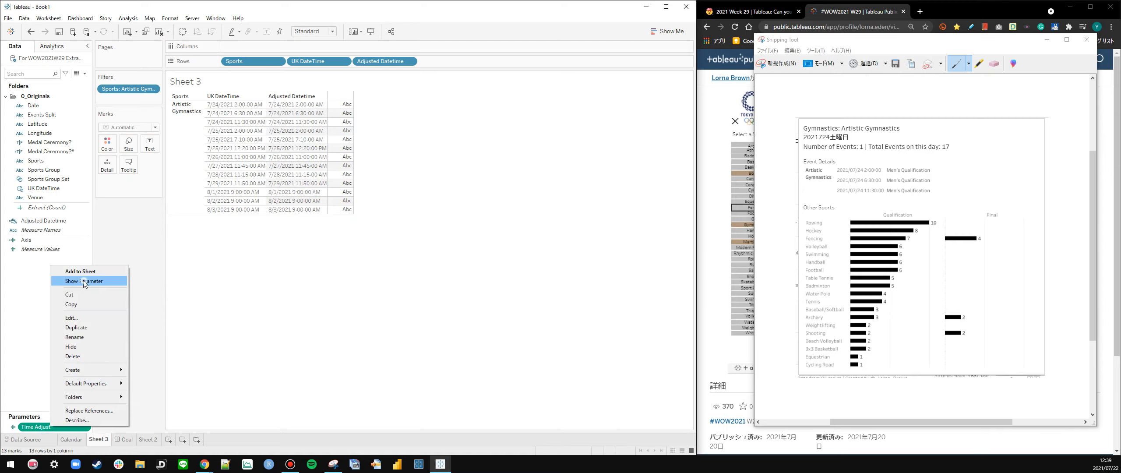
click(101, 285)
mouse_move(652, 99)
mouse_down()
mouse_move(681, 102)
mouse_move(669, 102)
mouse_up()
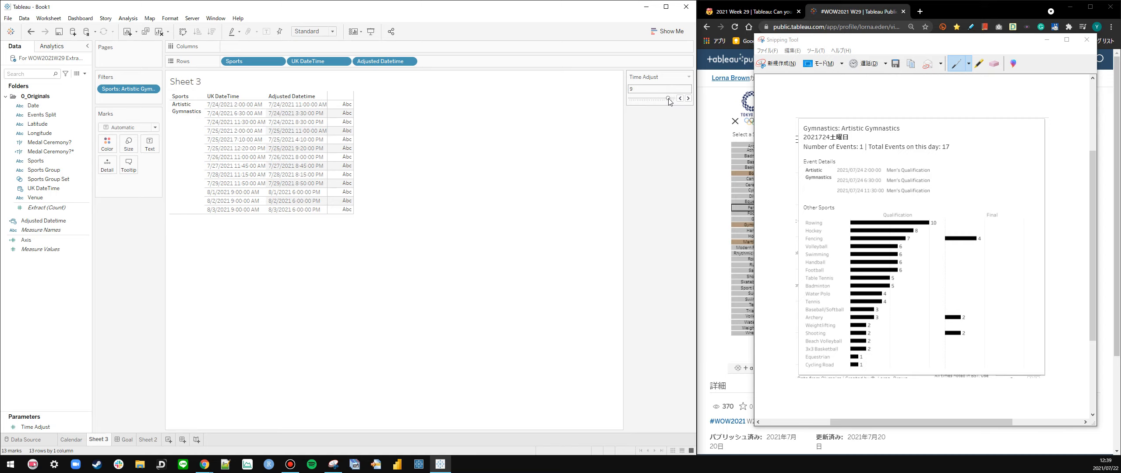
Edit the Time Adjust parameter and give it the custom display format +0;-0
right_click(14, 431)
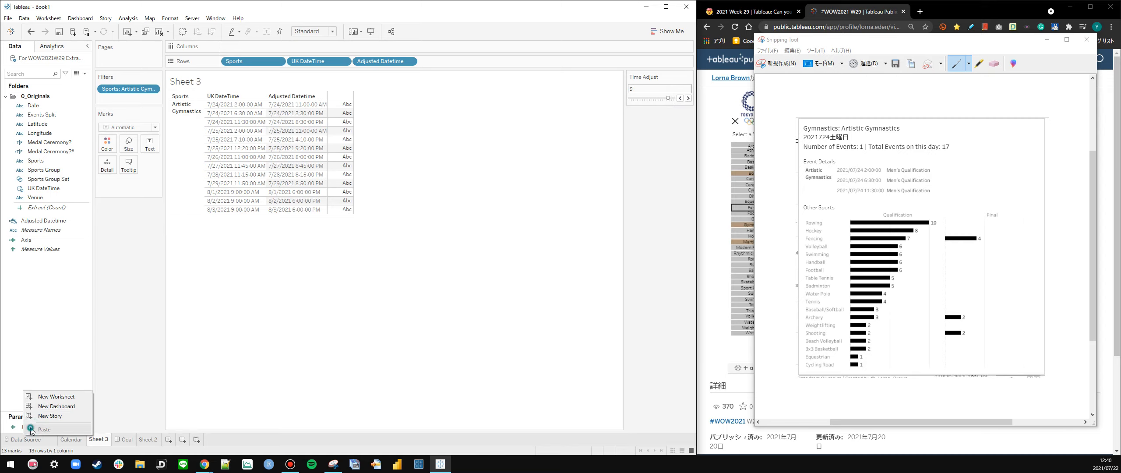
click(26, 427)
right_click(35, 427)
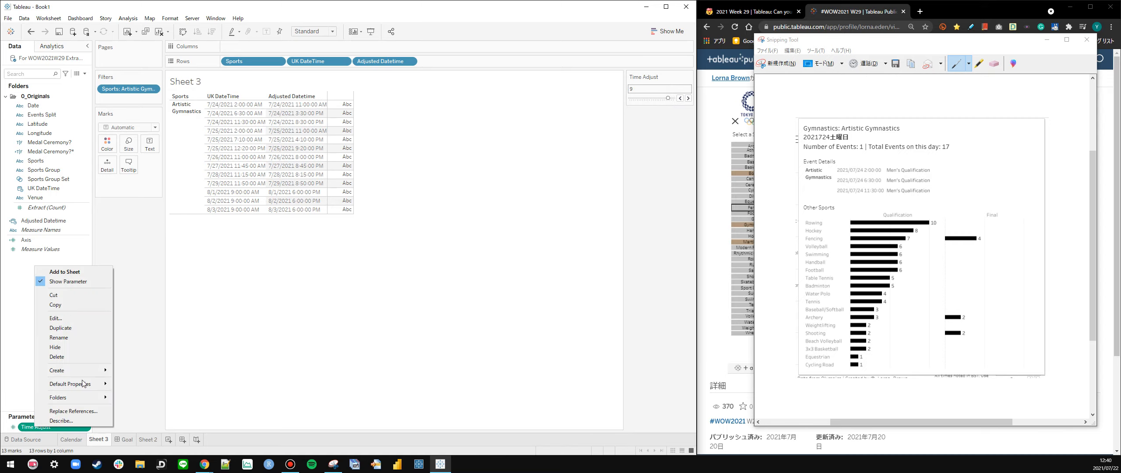
mouse_move(80, 399)
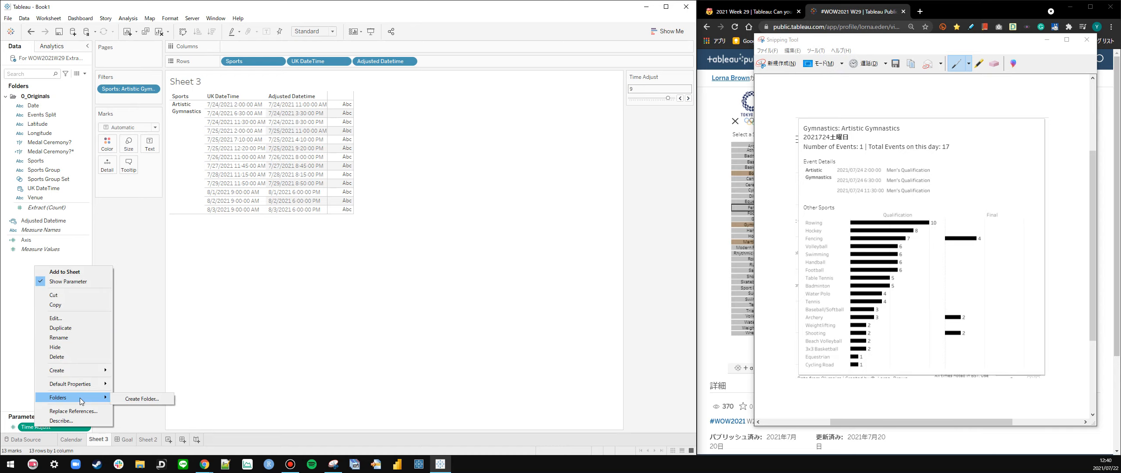
click(56, 318)
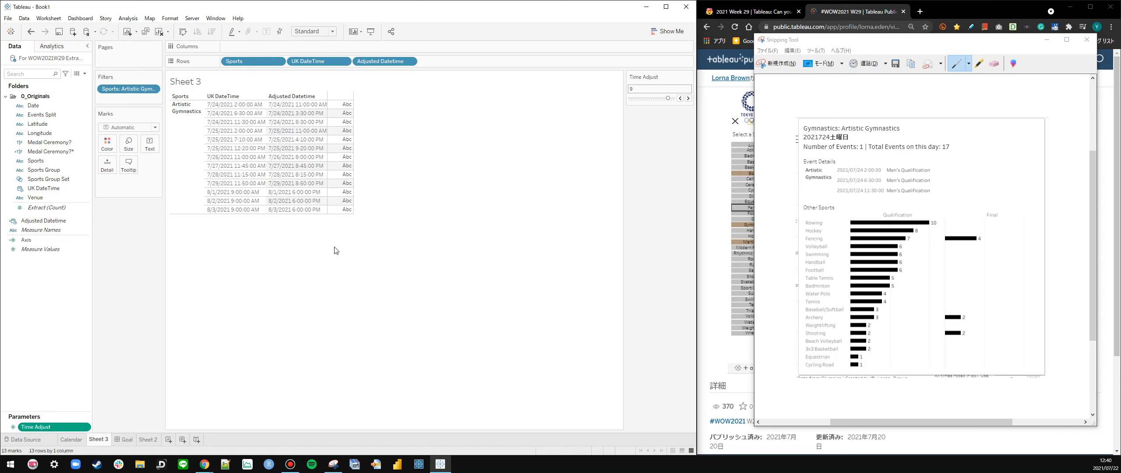
click(348, 205)
click(338, 262)
click(448, 229)
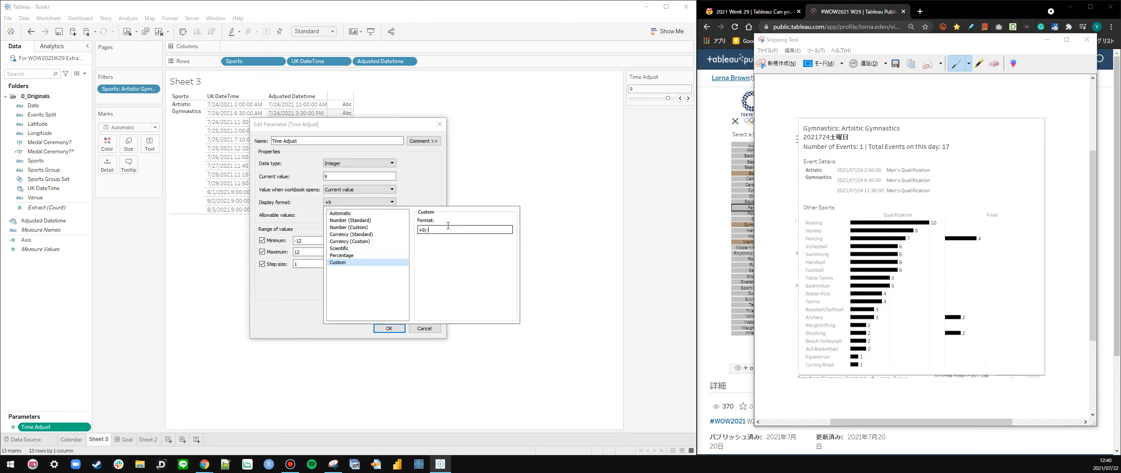
text(+0;-0)
click(389, 328)
Set Time Adjust to +12 and remove UK DateTime from Rows
drag(668, 99, 635, 102)
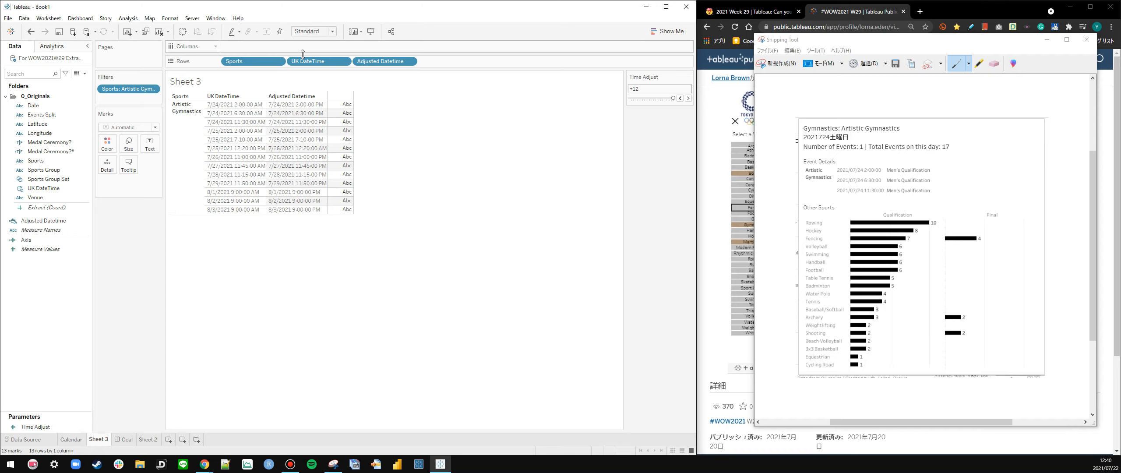
drag(318, 62, 47, 435)
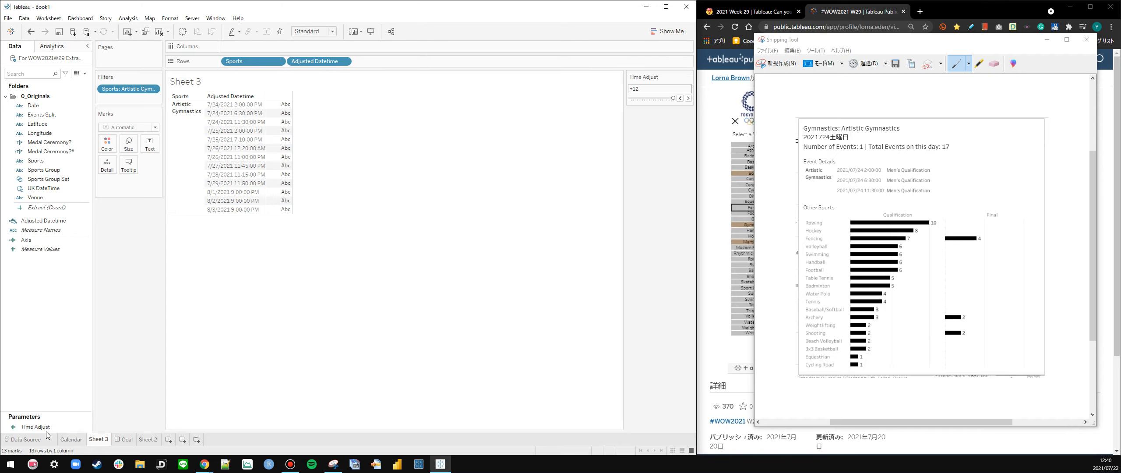
On the Calendar sheet, replace the UK DateTime month and day fields on Columns with MONTH and DAY of Adjusted Datetime
click(70, 439)
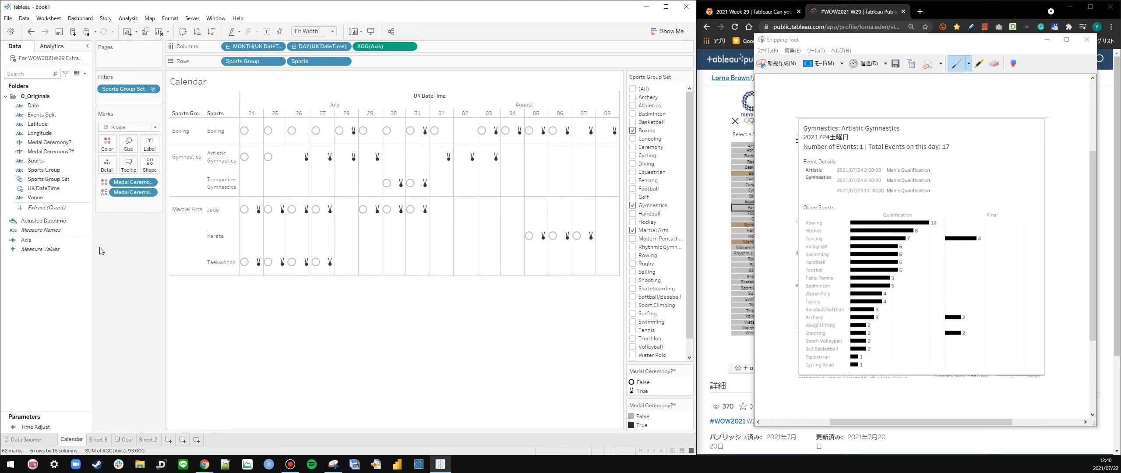
click(43, 222)
drag(29, 223, 262, 51)
right_click(27, 223)
click(126, 223)
double_click(327, 201)
drag(33, 224, 327, 49)
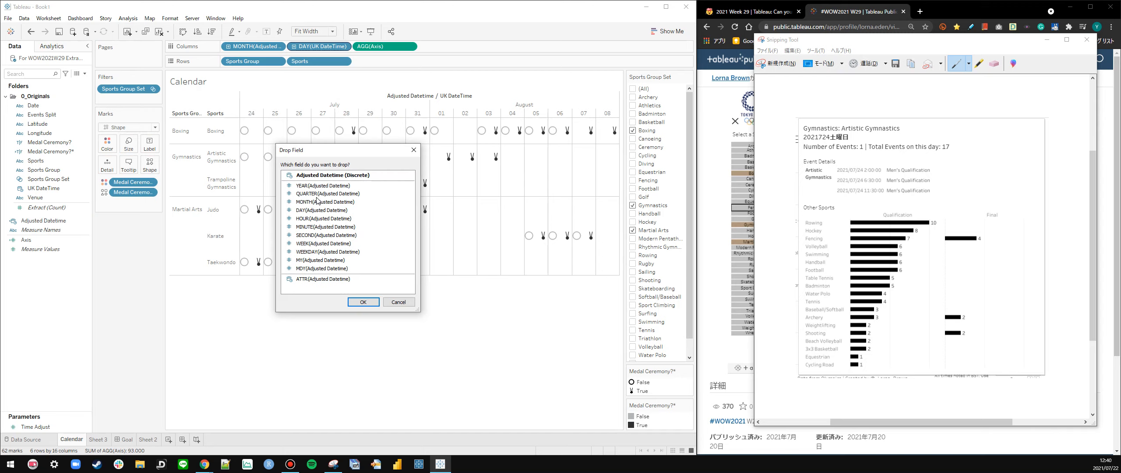
double_click(322, 211)
Format the Calendar's day headers as two-digit days (07) and hide the column field labels
right_click(460, 116)
click(486, 168)
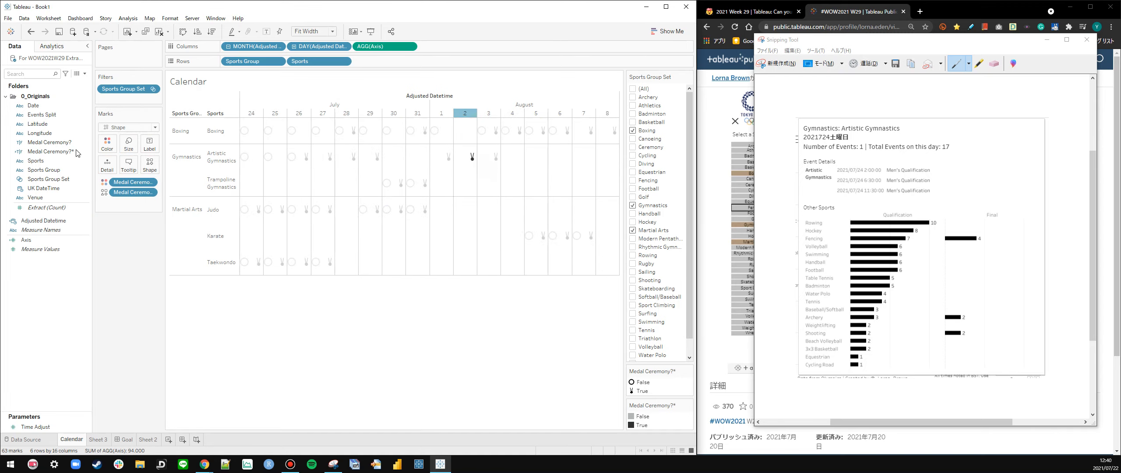
click(82, 127)
click(70, 149)
right_click(427, 96)
click(447, 138)
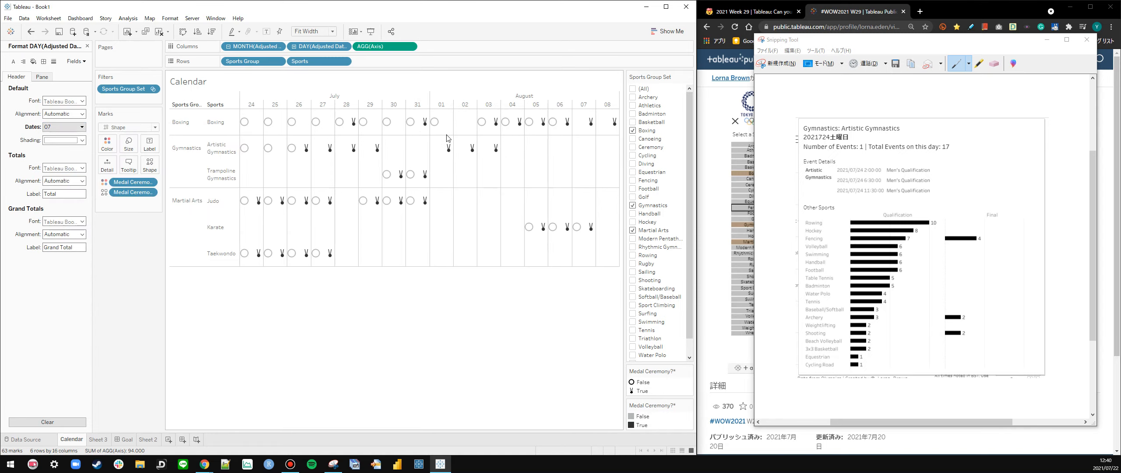
Rename Sheet 3 as Event Detail
click(105, 439)
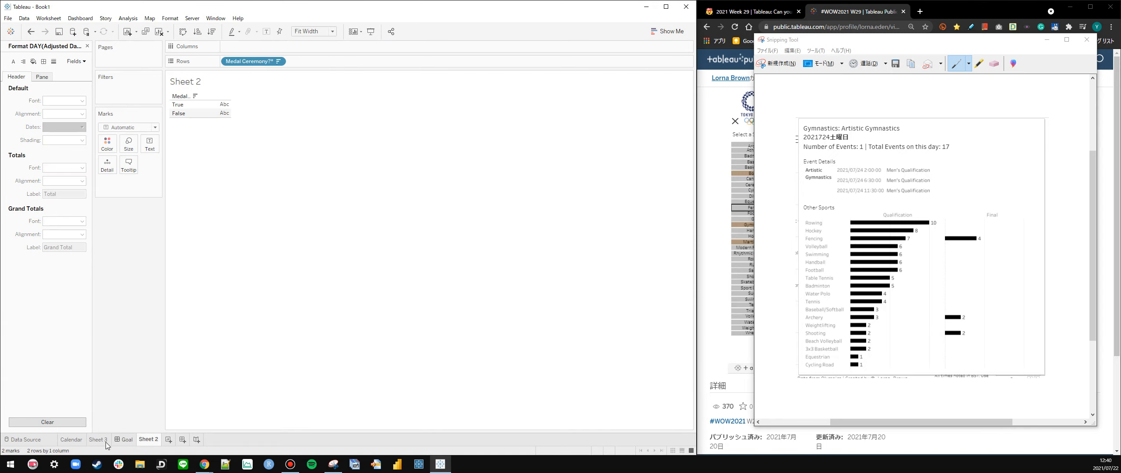
double_click(105, 439)
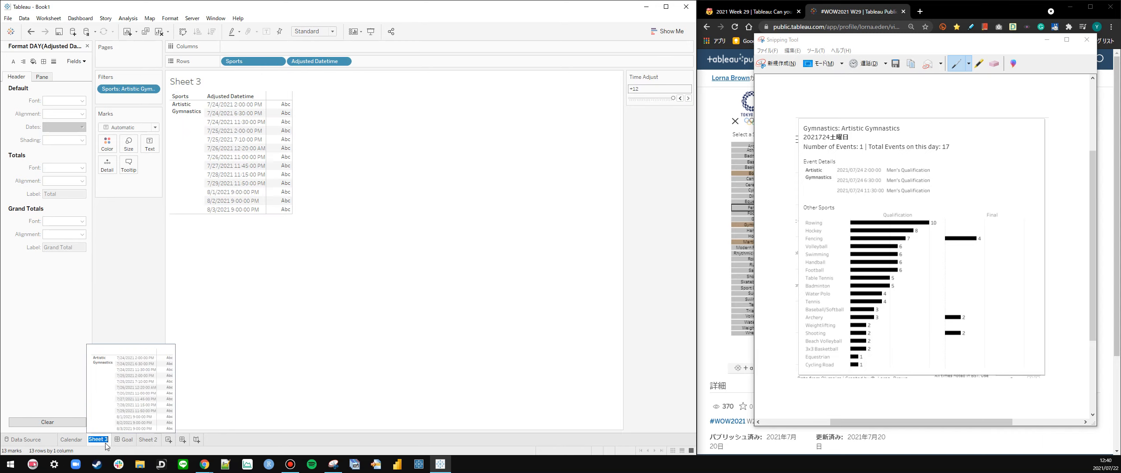
text(Event Detail)
key(Return)
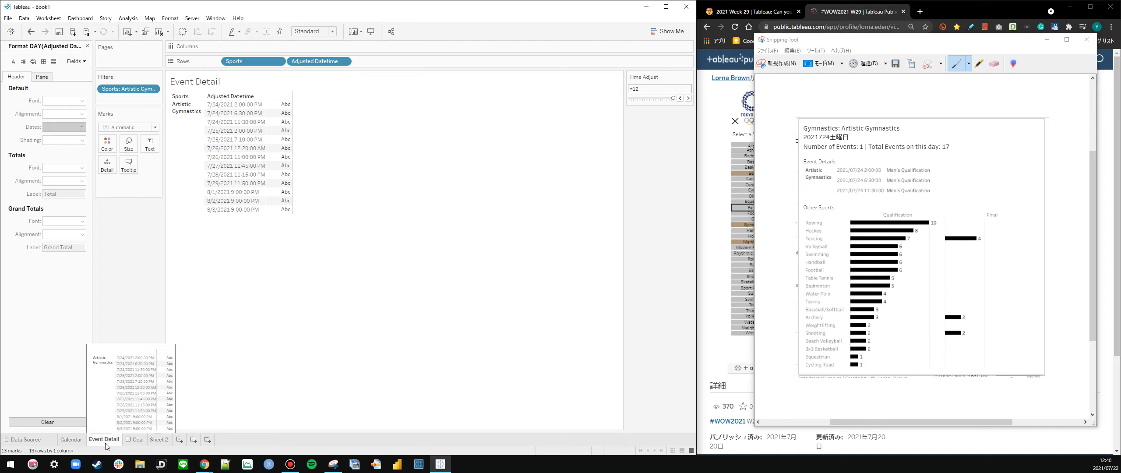
Return to the Calendar sheet, close the formatting options, and create a set named Selected Sport from the Sports field
click(79, 441)
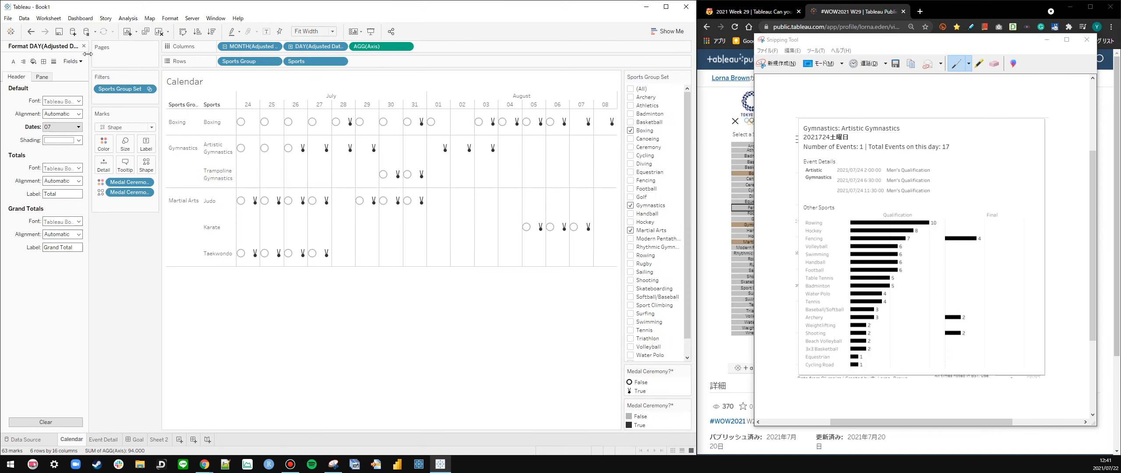
click(84, 46)
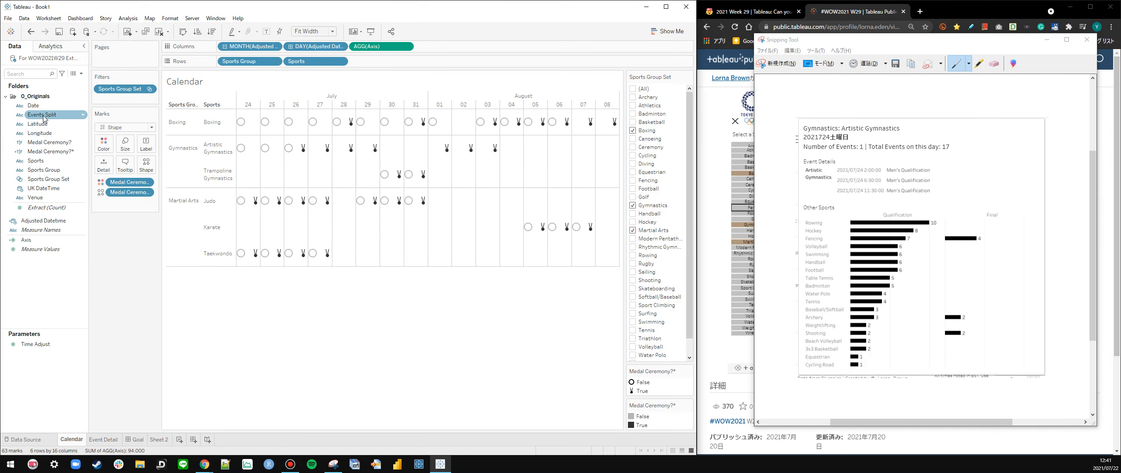
right_click(46, 162)
mouse_move(101, 233)
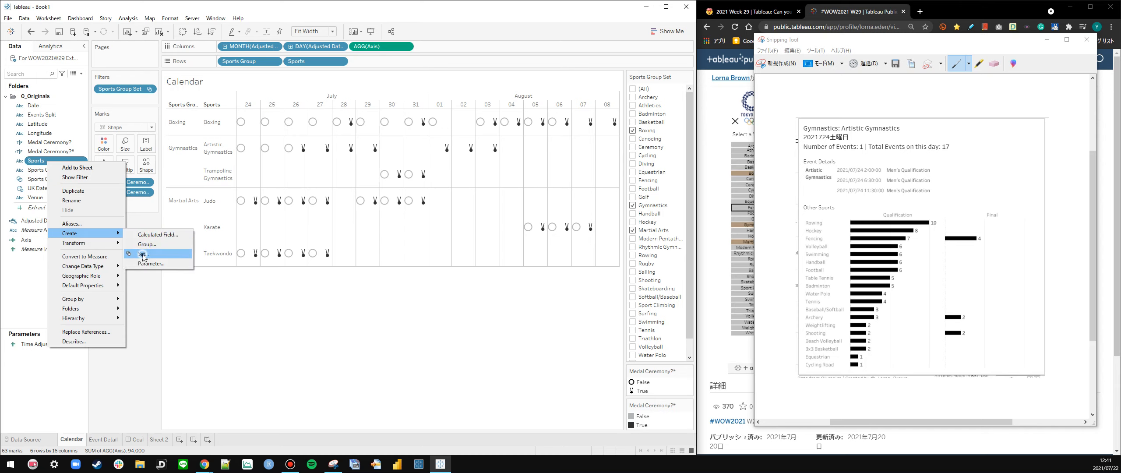
click(142, 254)
text(Selected Sport)
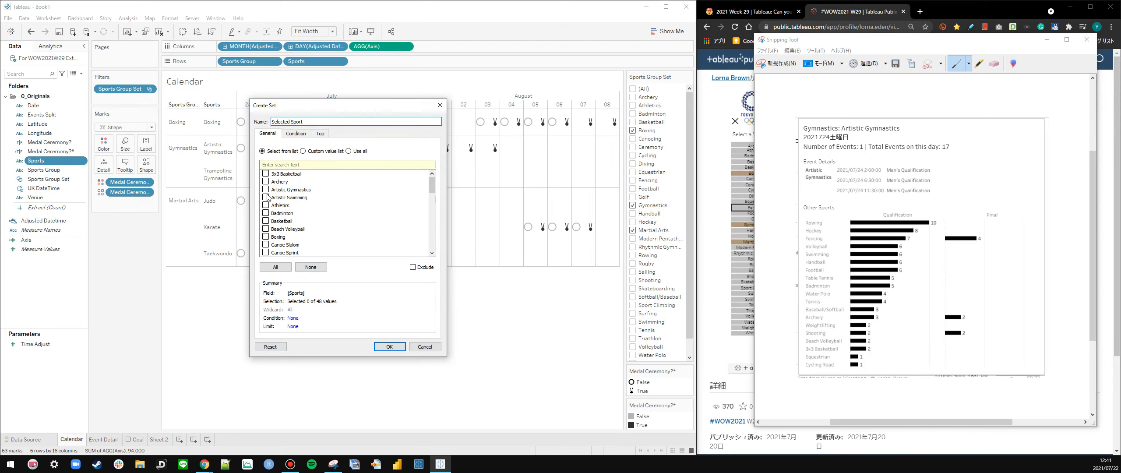
click(389, 347)
Replace Event Detail's Sports filter with the Selected Sport set and add Events Split after Adjusted Datetime on Rows
click(113, 441)
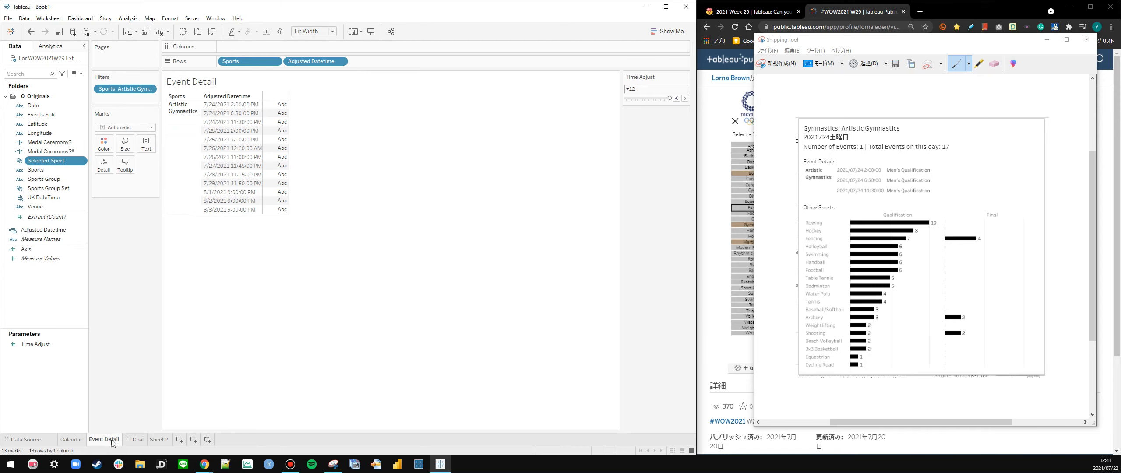
drag(65, 166, 138, 89)
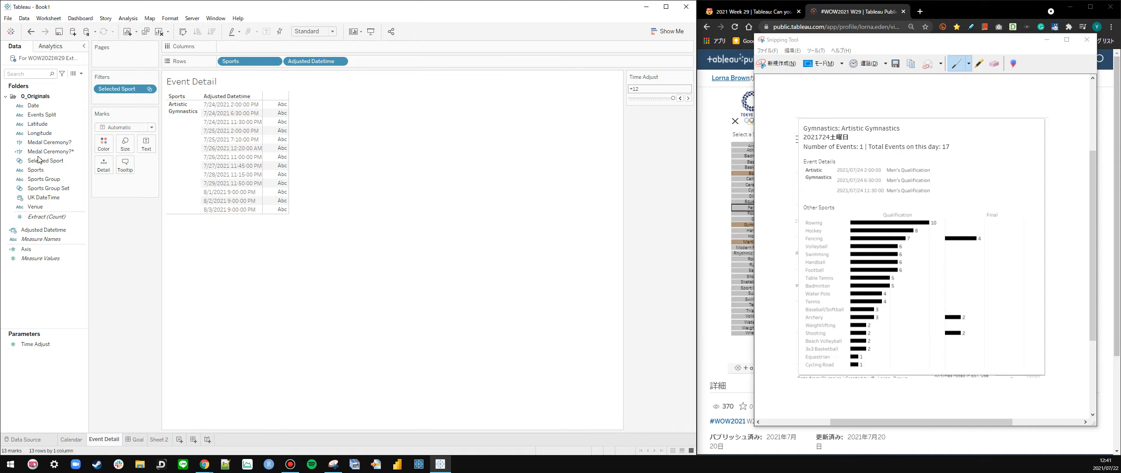
click(44, 218)
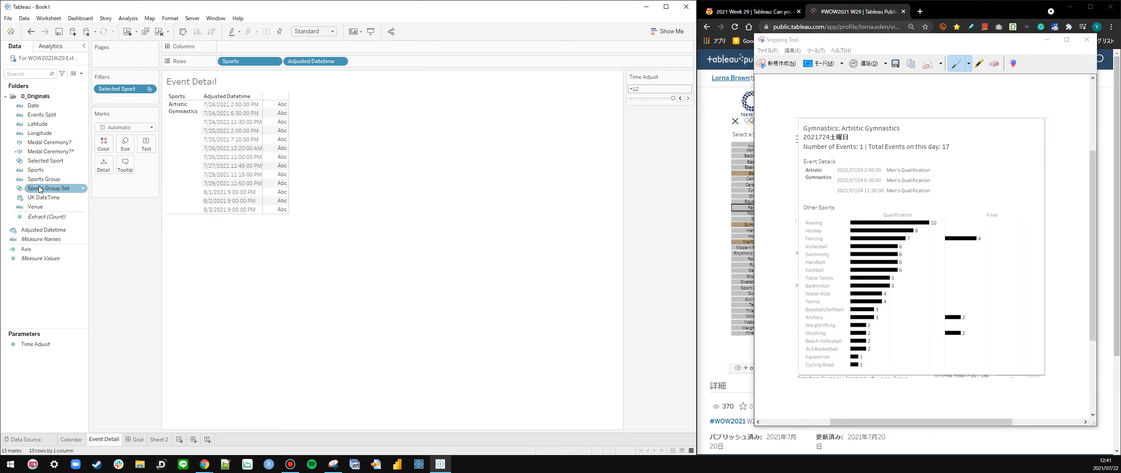
drag(43, 117, 384, 64)
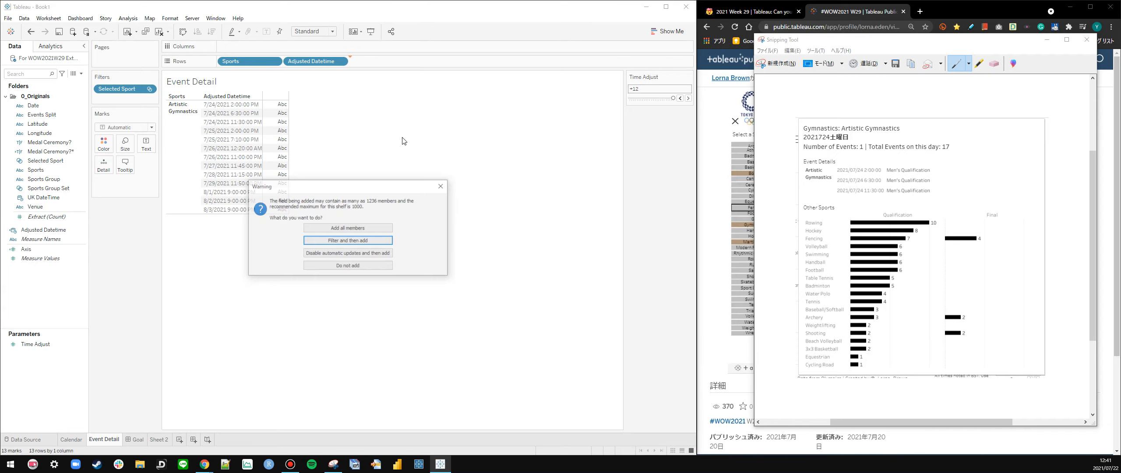
key(Return)
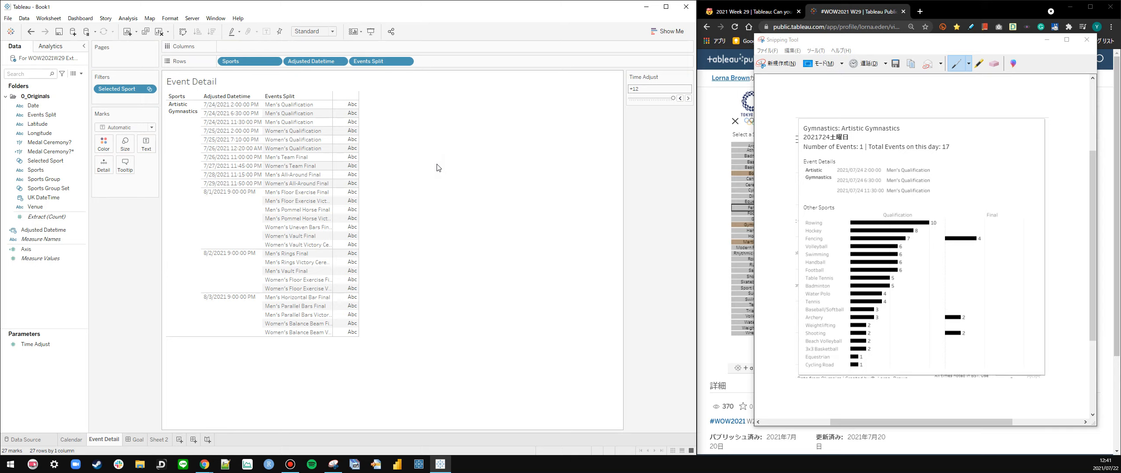
Copy Events Split onto Text, then hide its row header and the row field labels, widening the date column slightly
drag(371, 61, 149, 144)
right_click(274, 131)
click(303, 185)
right_click(211, 93)
click(240, 182)
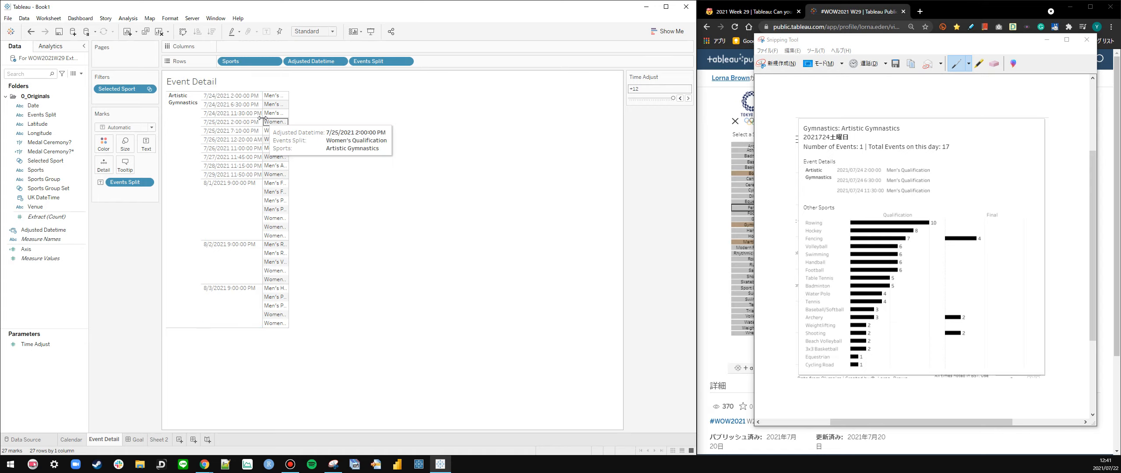
drag(268, 119, 275, 119)
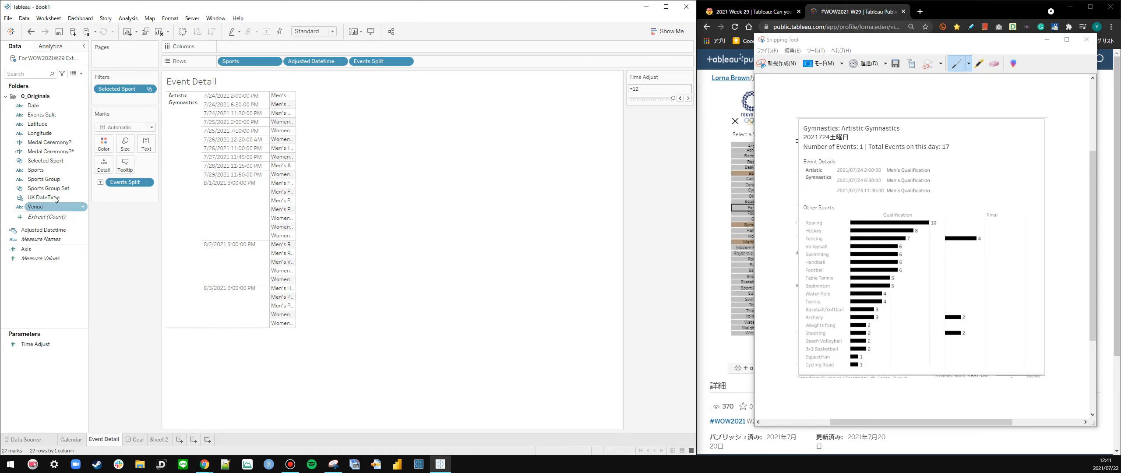
Set Adjusted Datetime's default date format to a date with 24-hour time, and fit the Event Detail view to width
right_click(51, 230)
mouse_move(87, 367)
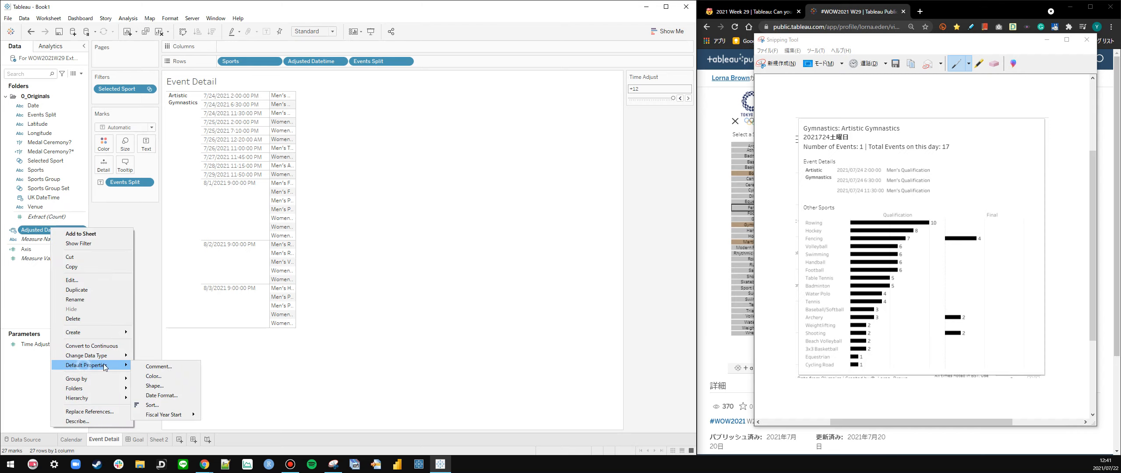
click(162, 395)
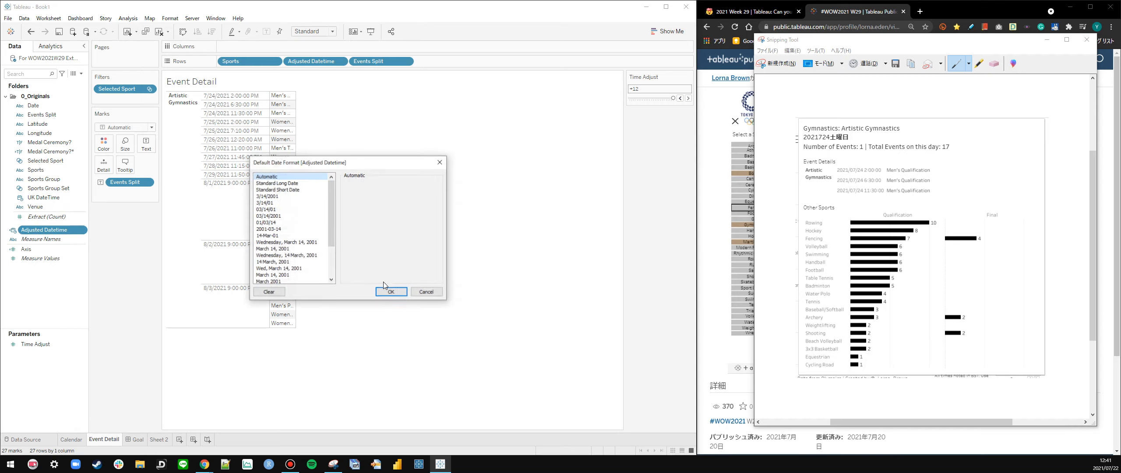
click(290, 261)
click(392, 292)
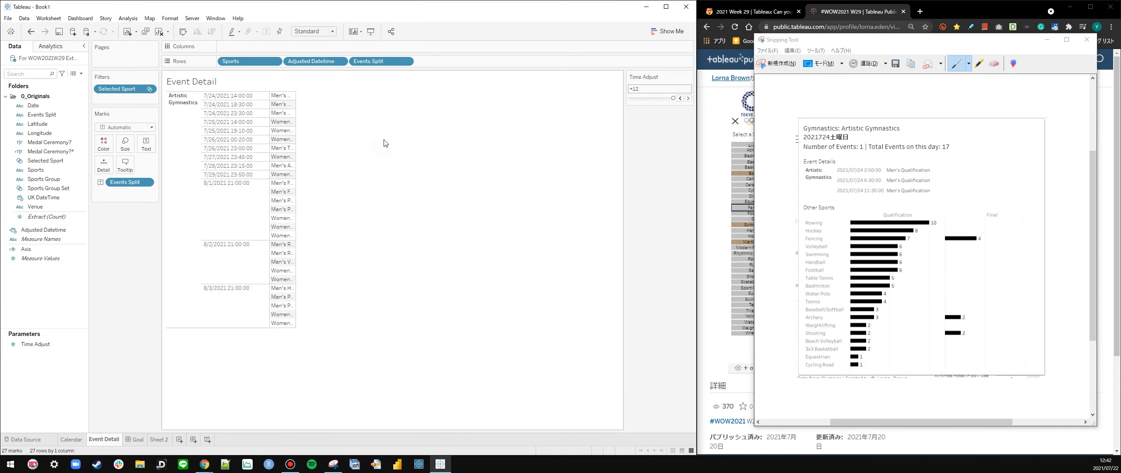
click(314, 31)
click(308, 47)
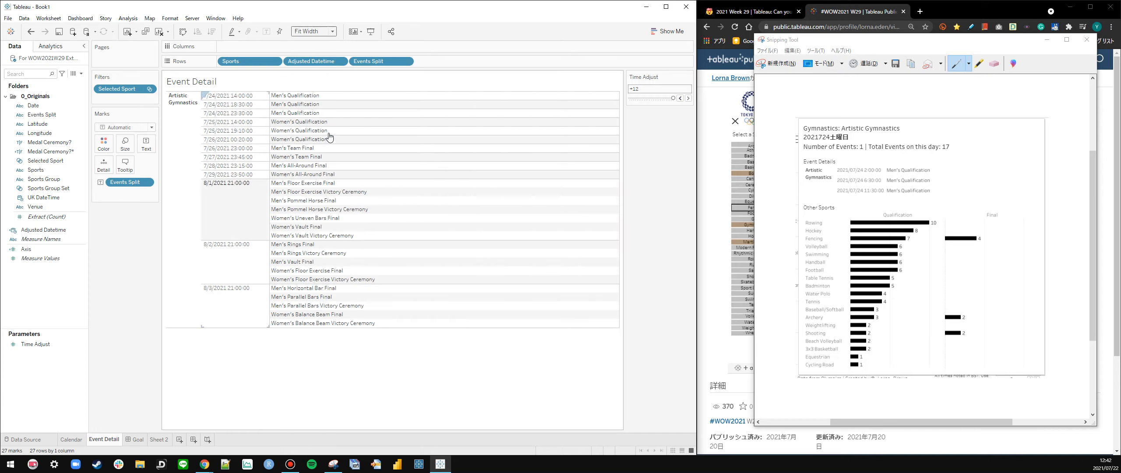
Set the row and column divider borders to None for both pane and header on Event Detail
right_click(329, 131)
click(350, 182)
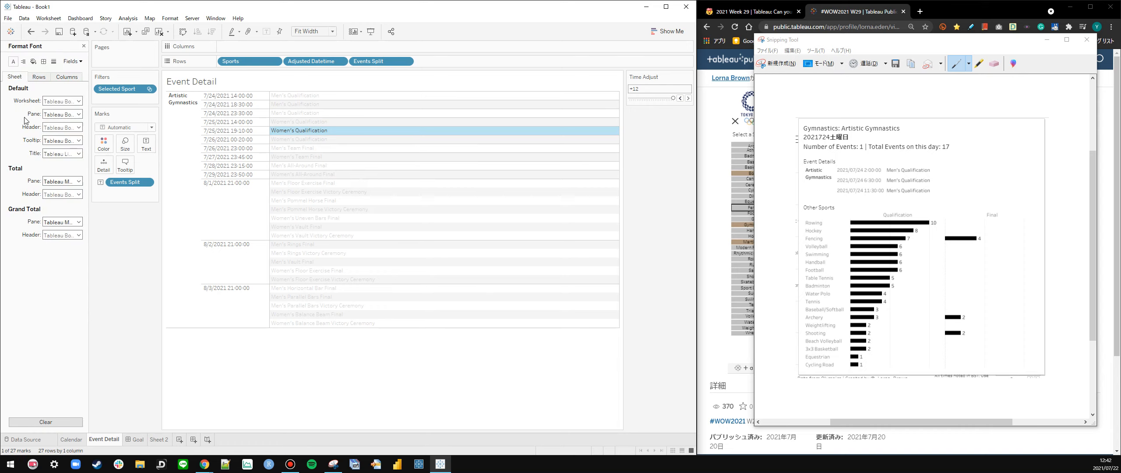
click(44, 61)
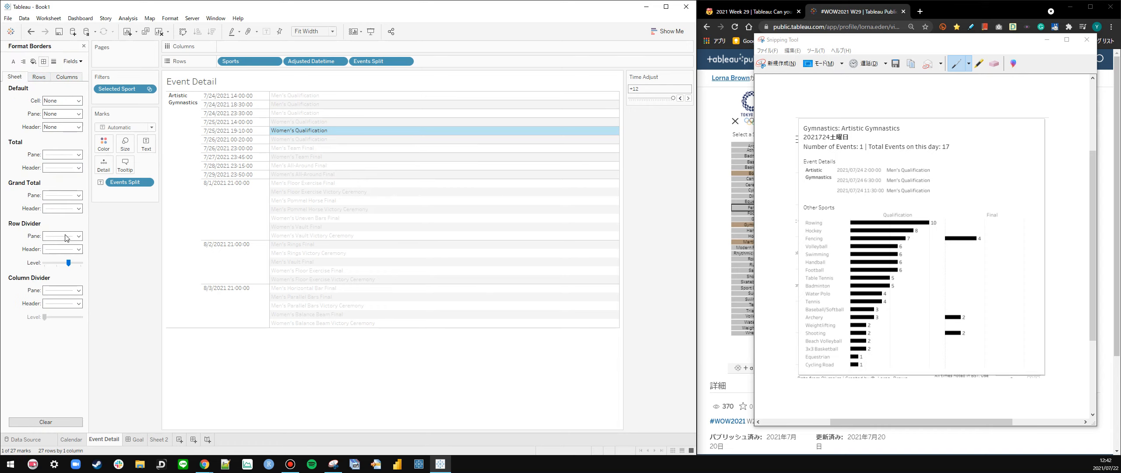
click(63, 236)
click(64, 248)
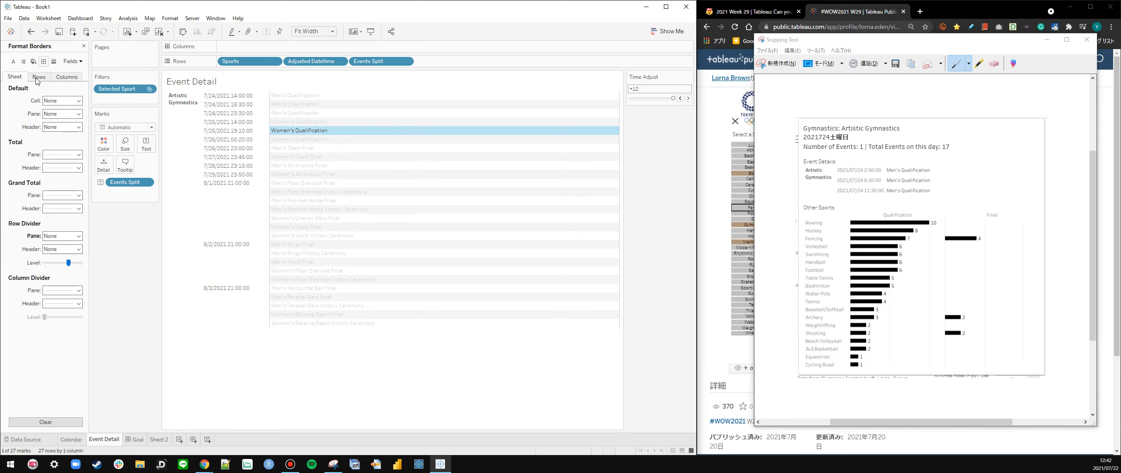
click(75, 291)
click(64, 304)
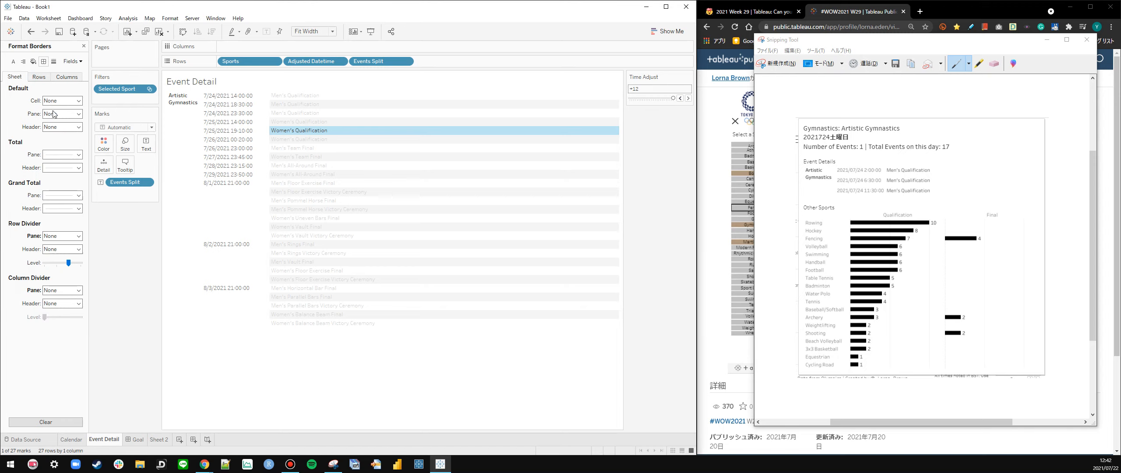
Set Event Detail's row banding to None for both pane and header, then close the formatting options
click(33, 62)
drag(51, 263, 45, 263)
click(49, 250)
click(52, 261)
click(59, 237)
click(60, 248)
click(326, 131)
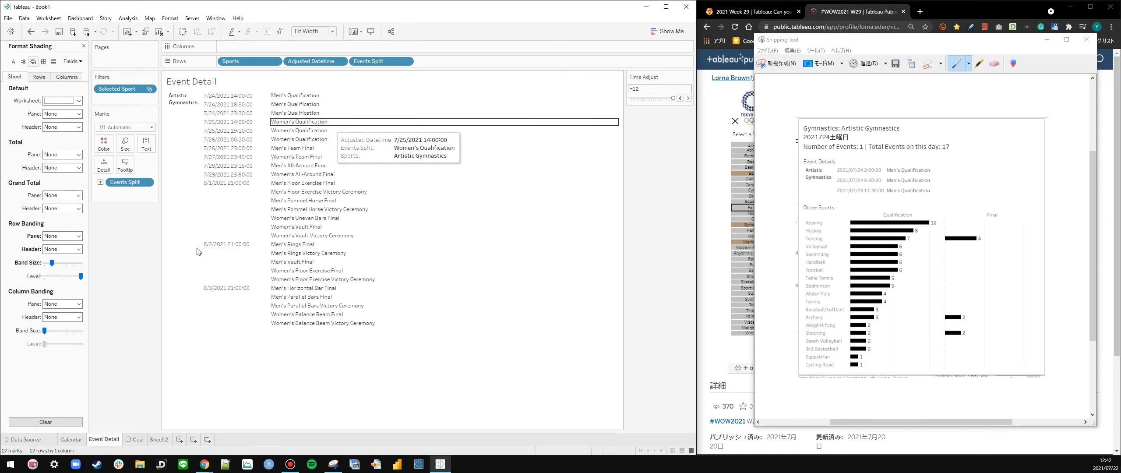
click(84, 46)
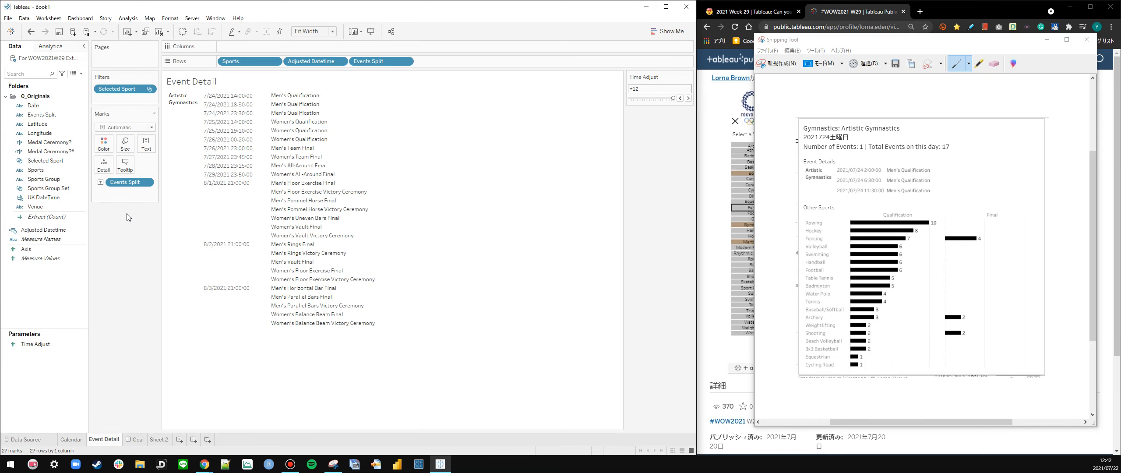
Set Adjusted Datetime's default date format to a custom format with two-digit month and day, four-digit year and 24-hour time
right_click(216, 149)
click(127, 237)
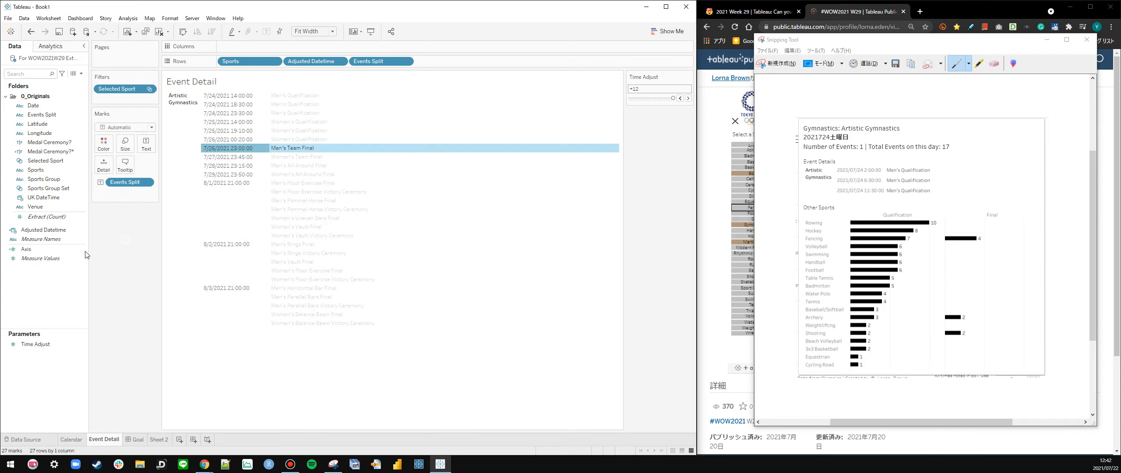
right_click(42, 228)
mouse_move(80, 370)
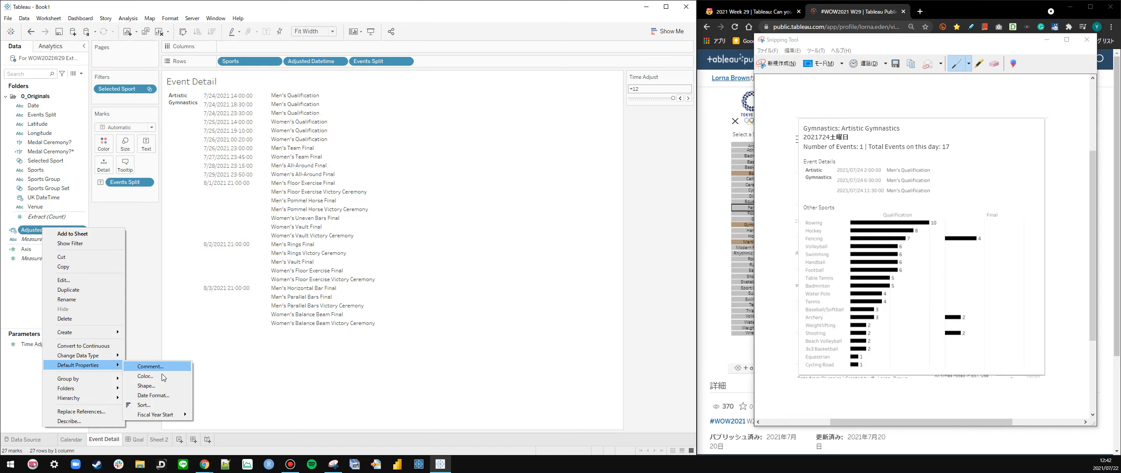
click(156, 388)
drag(330, 226, 326, 286)
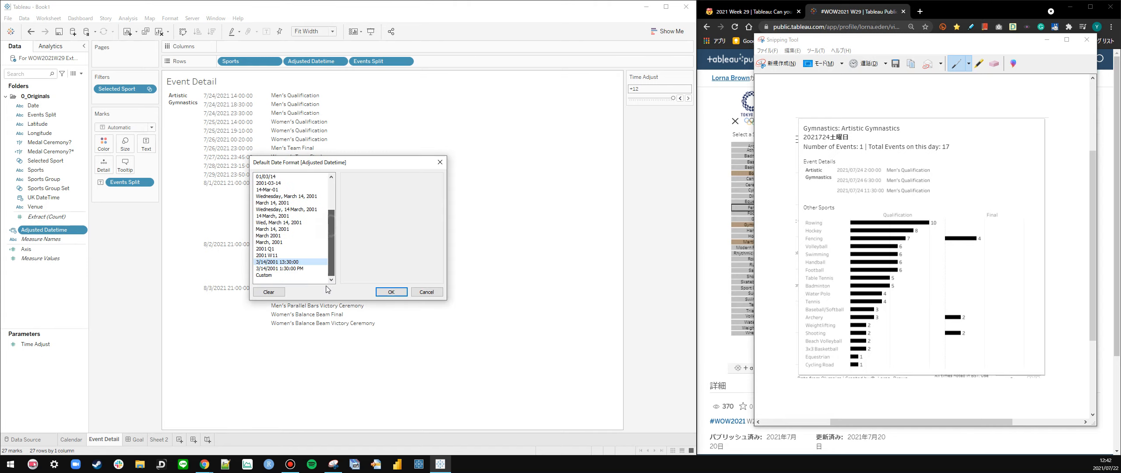
click(281, 275)
click(349, 193)
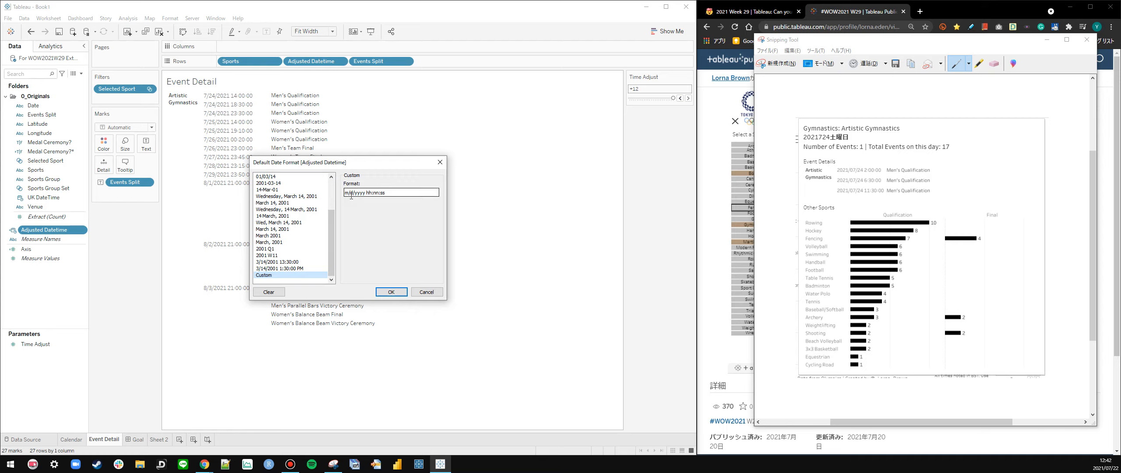
text(m)
click(392, 292)
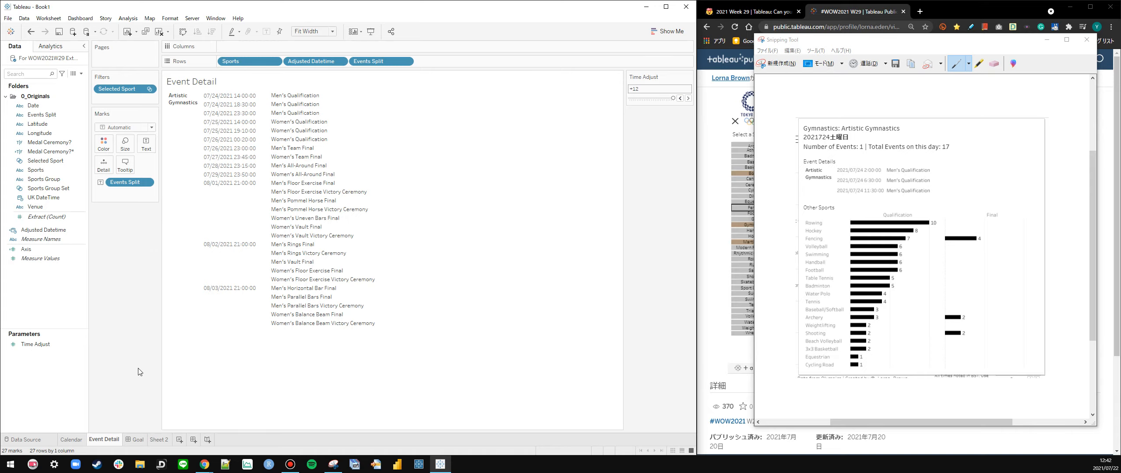
Create a new worksheet after Event Detail and name it Other Sports
right_click(104, 436)
click(111, 436)
right_click(114, 439)
click(153, 277)
double_click(130, 438)
text(Other Sports)
key(Return)
Filter Other Sports by the Selected Sport set, and move Selected Sport and Sports Group Set out of the 0_Originals folder
click(74, 163)
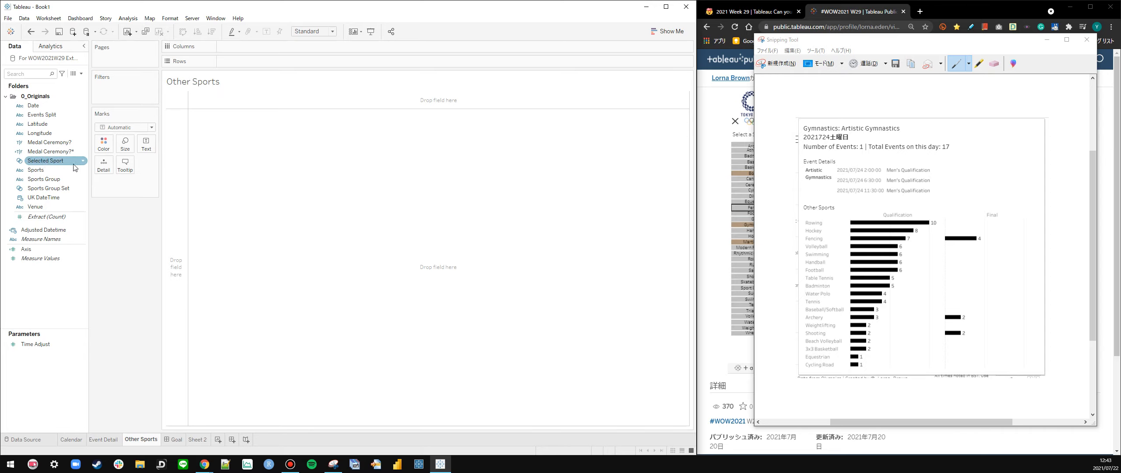
drag(77, 149, 132, 90)
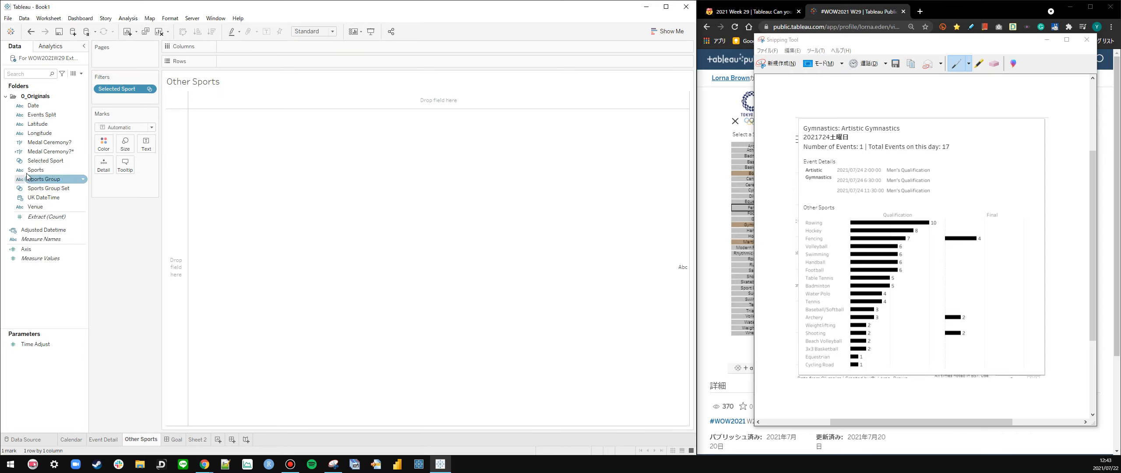
drag(40, 213, 40, 289)
drag(54, 179, 51, 296)
Replace the Selected Sport filter with an In/Out filter on Sports Group Set, keeping only Out
right_click(128, 90)
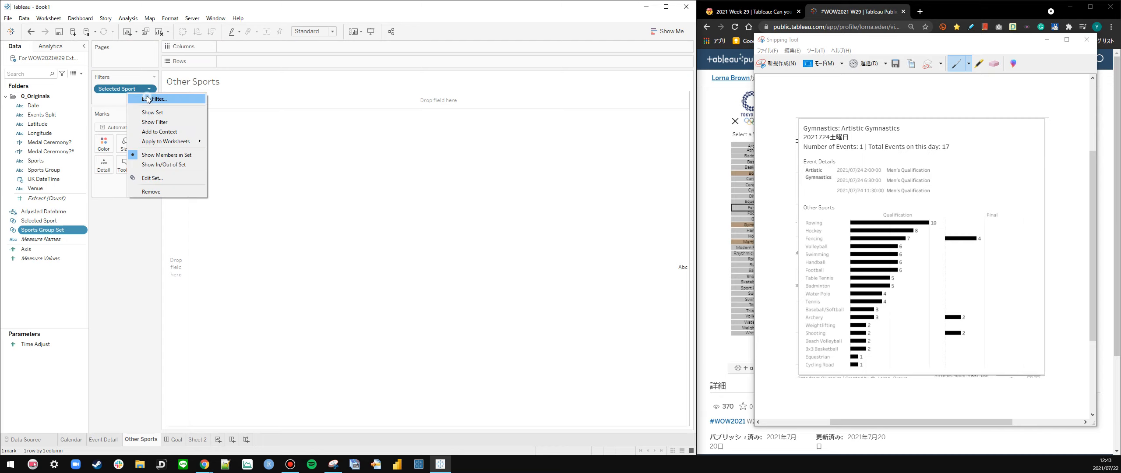
click(141, 100)
click(439, 111)
drag(117, 89, 14, 173)
drag(43, 229, 124, 99)
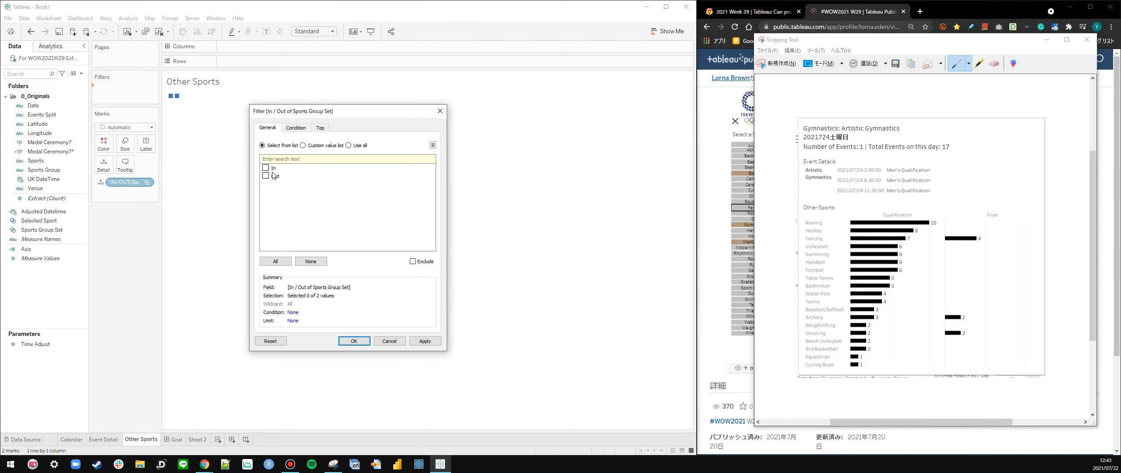
click(425, 341)
click(354, 341)
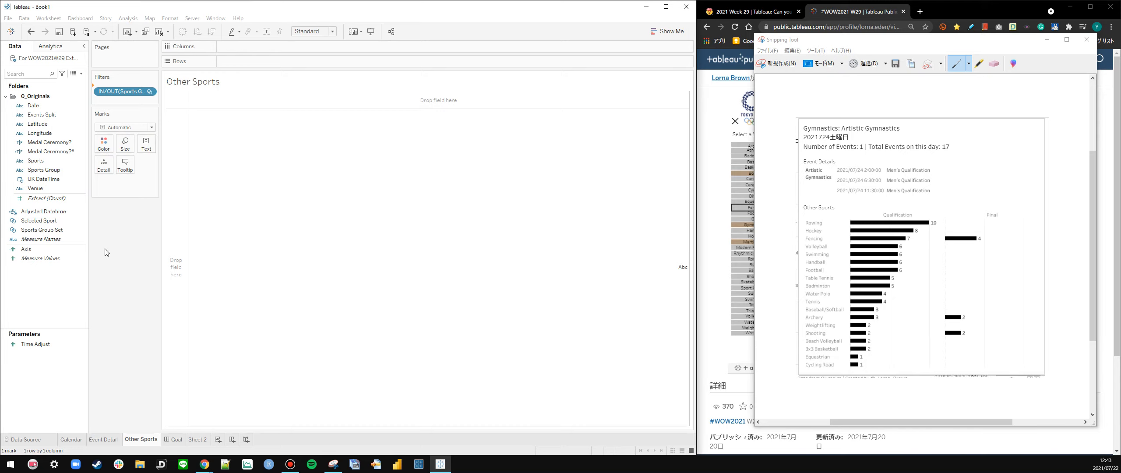
Place Sports on Rows and Medal Ceremony?* on Columns in the Other Sports view
drag(36, 161, 61, 141)
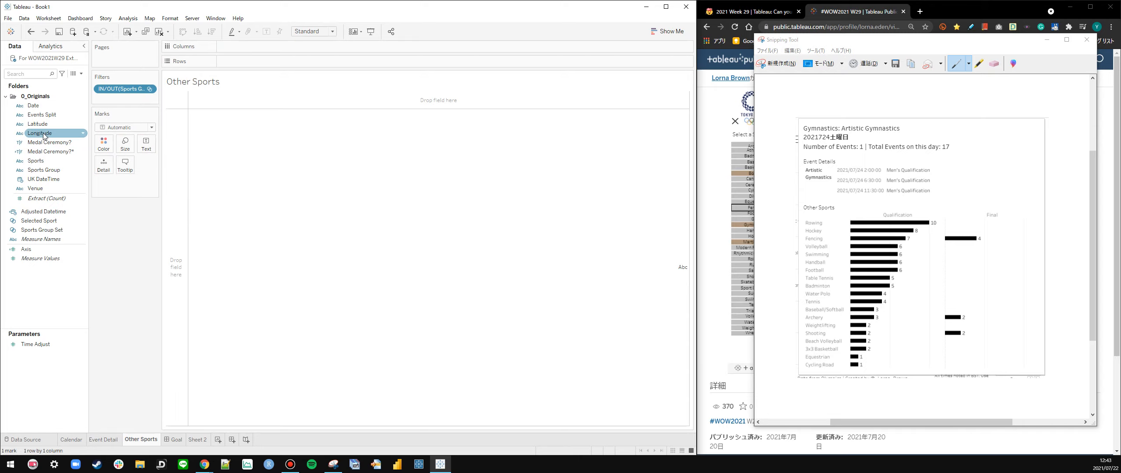
drag(43, 163, 283, 63)
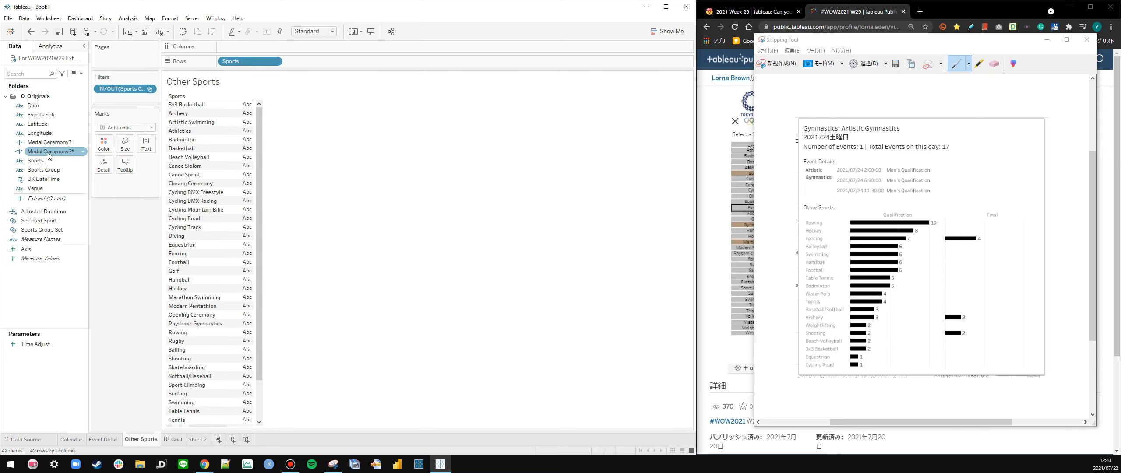
drag(48, 151, 242, 49)
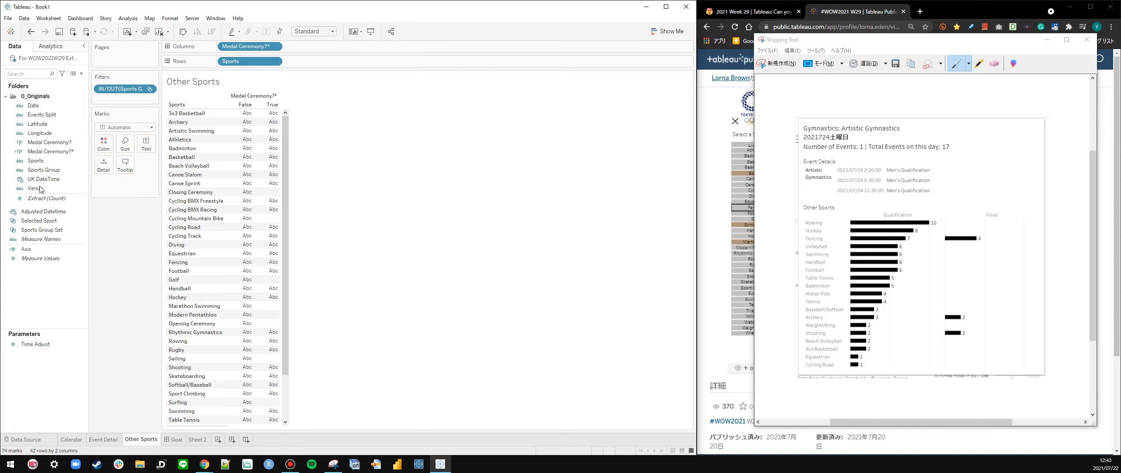
Edit the aliases of Medal Ceremony?* so that True reads Final and False reads Qualification
right_click(51, 152)
click(78, 257)
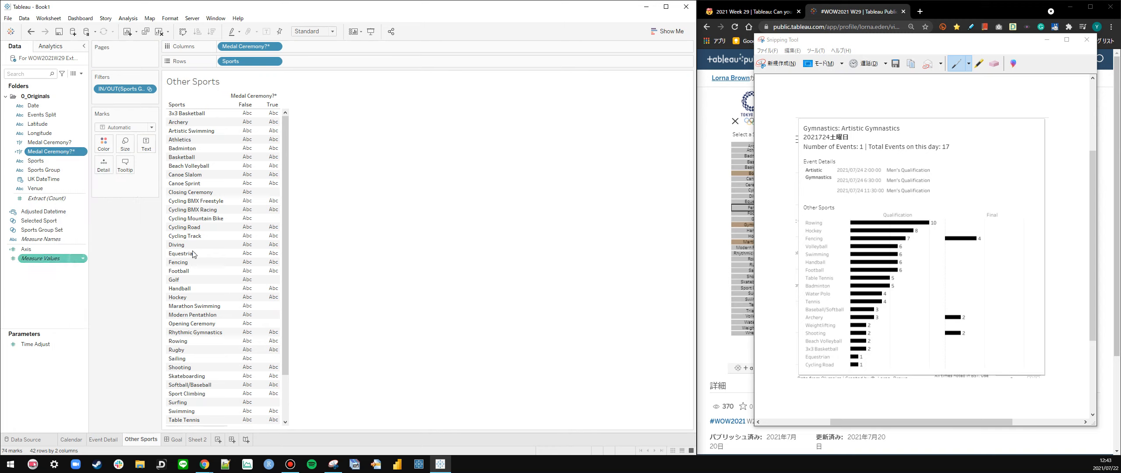
click(351, 195)
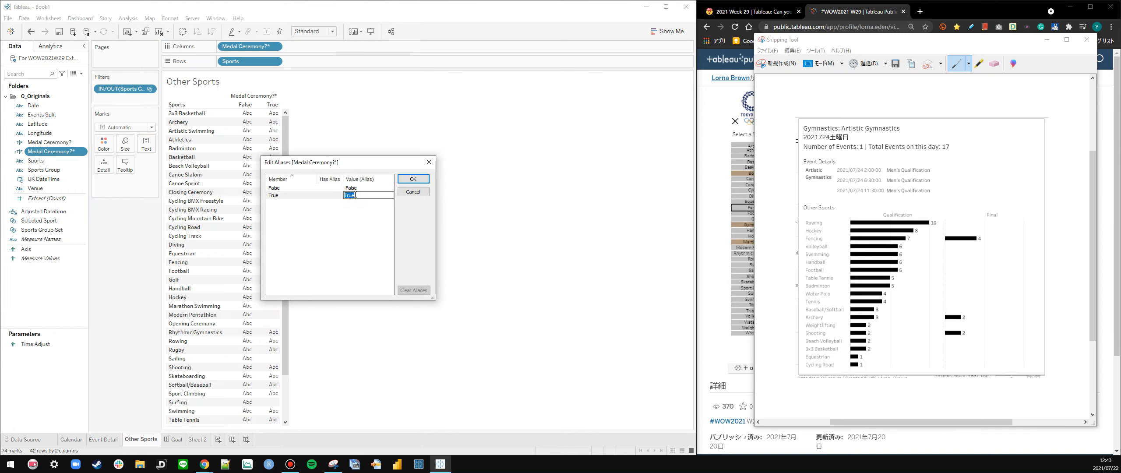
text(Final)
click(360, 188)
text(Q)
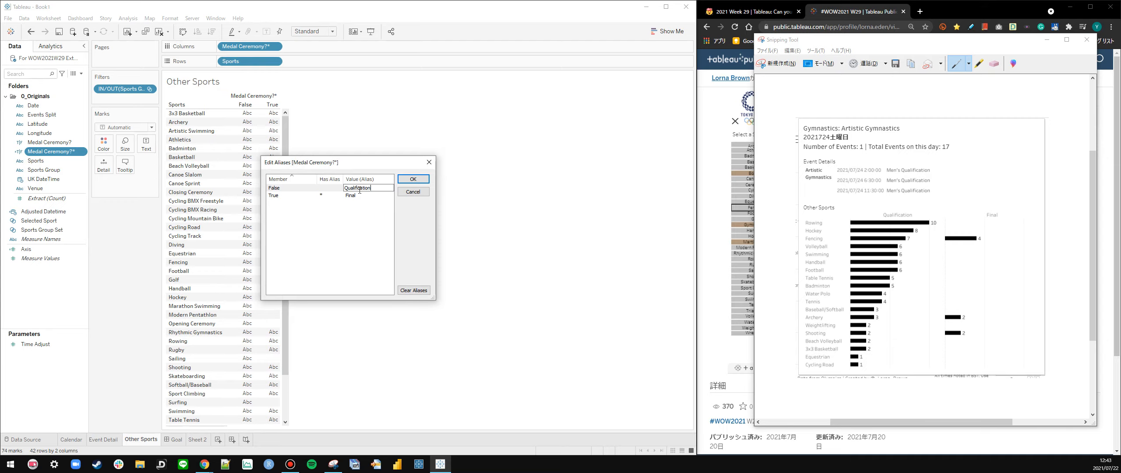
text(ualification)
key(Return)
key(Return)
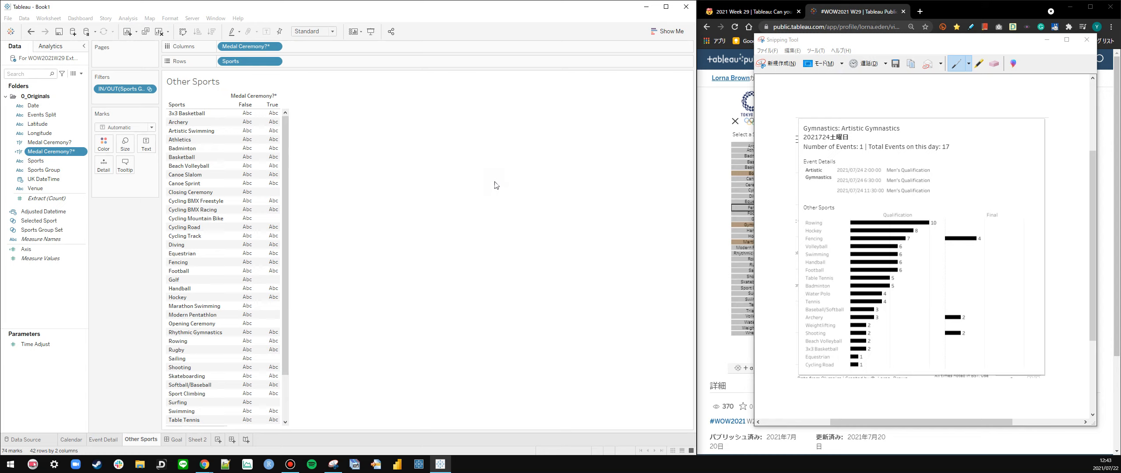
Widen the columns of the Other Sports table and hide the field labels for both columns and rows
key(ctrl+Right)
key(ctrl+Right)
key(ctrl+Right)
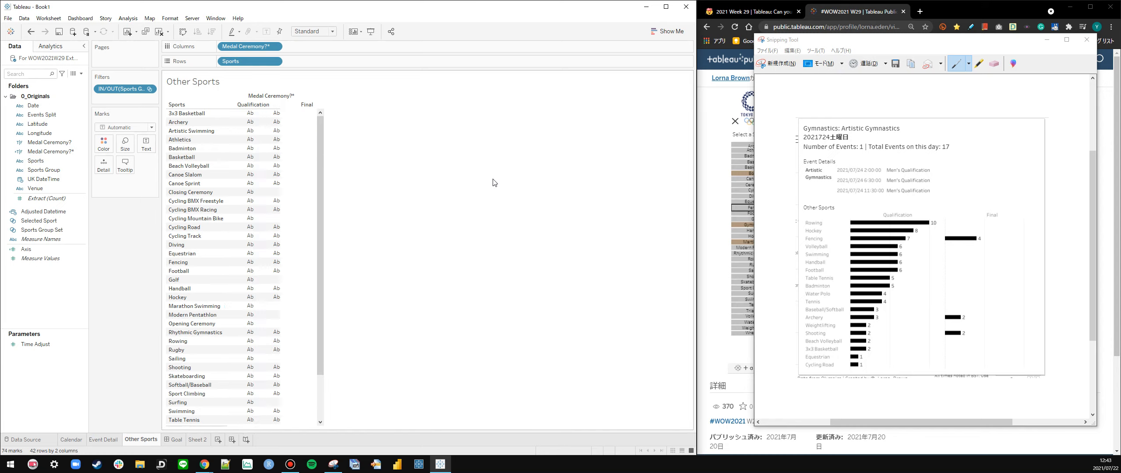
right_click(271, 96)
click(298, 112)
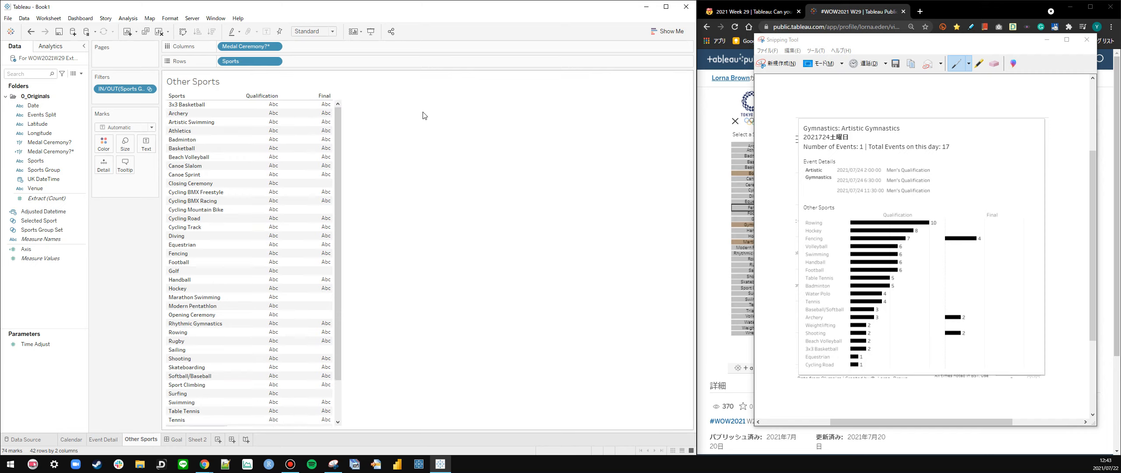
right_click(197, 97)
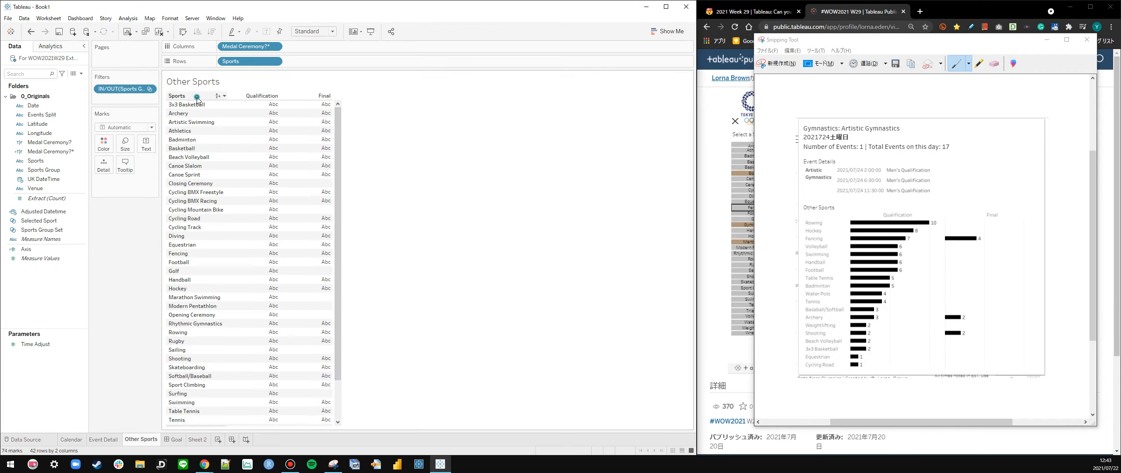
click(226, 187)
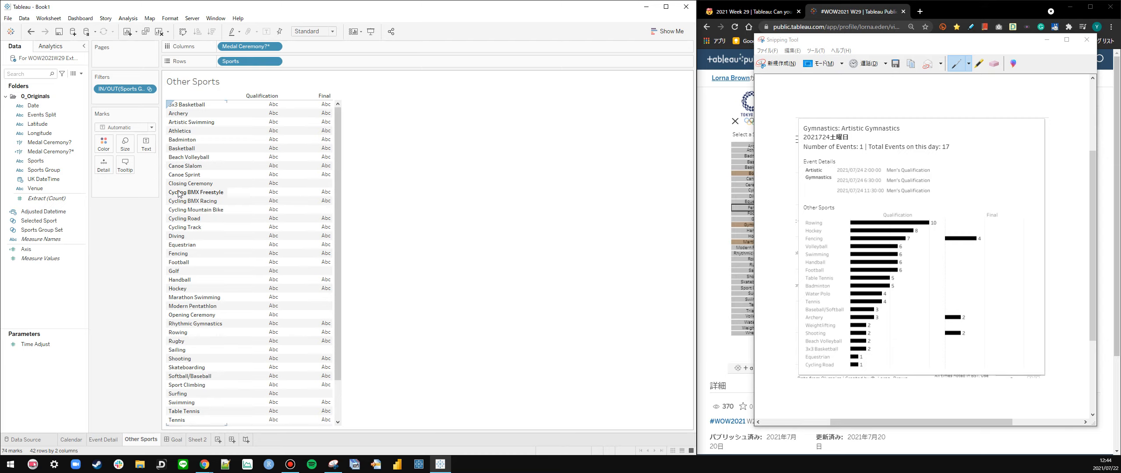
Add Extract (Count) to Columns as bars and sort the sports in descending order
click(68, 232)
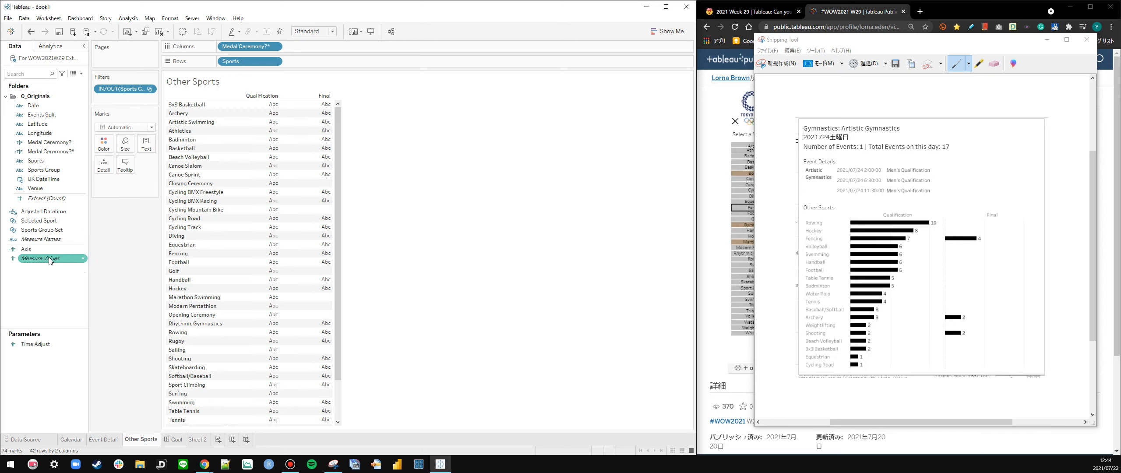
drag(41, 199, 310, 46)
click(212, 32)
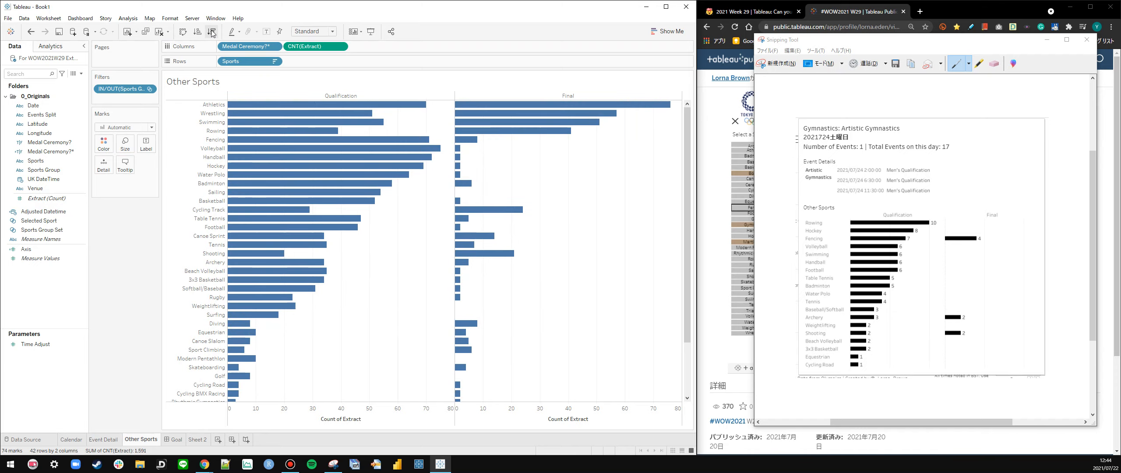
Create a calculated field named Sorter
right_click(41, 276)
click(65, 280)
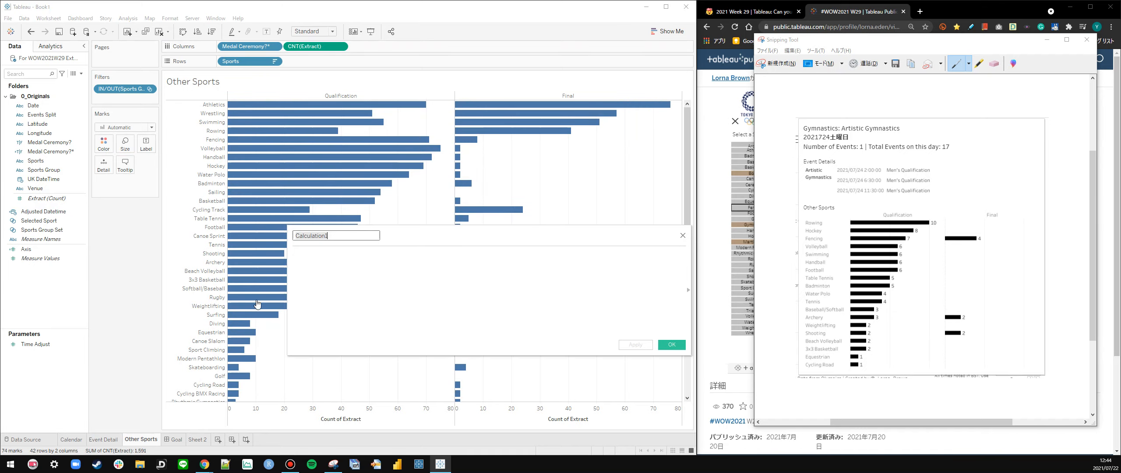
text(Sorter)
click(383, 270)
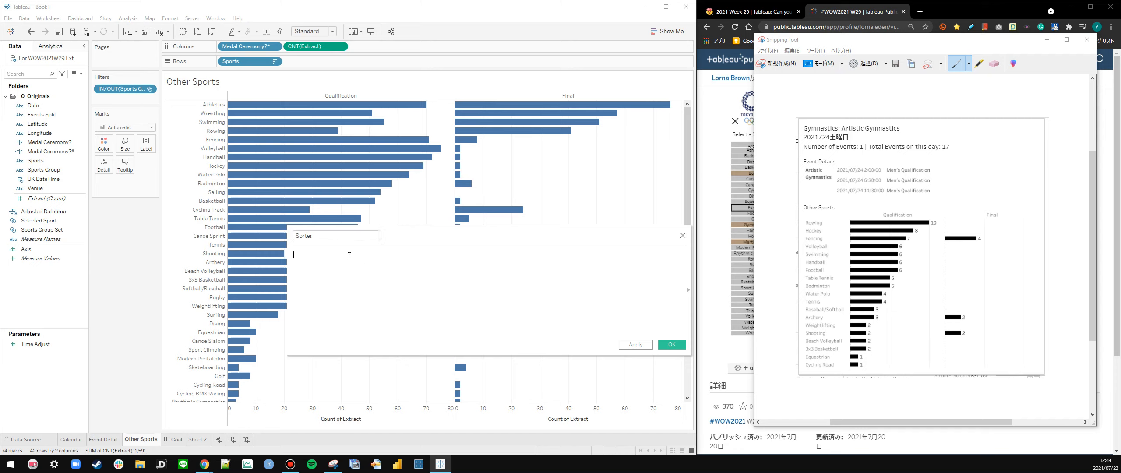
Enter the Sorter formula COUNT(IF NOT [Medal Ceremony?*] THEN [Extract] END) and apply it
text(COUNT)()
key(BackSpace)
key(BackSpace)
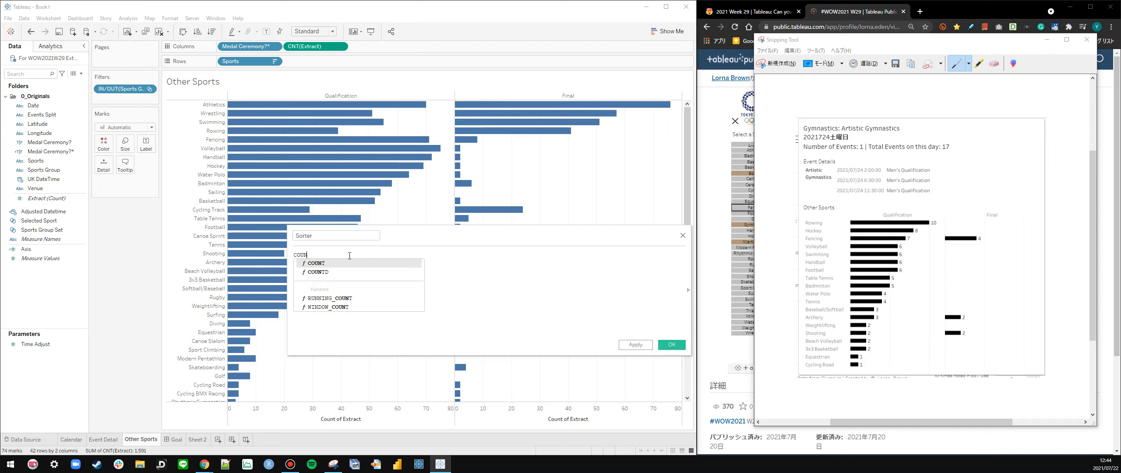
key(Return)
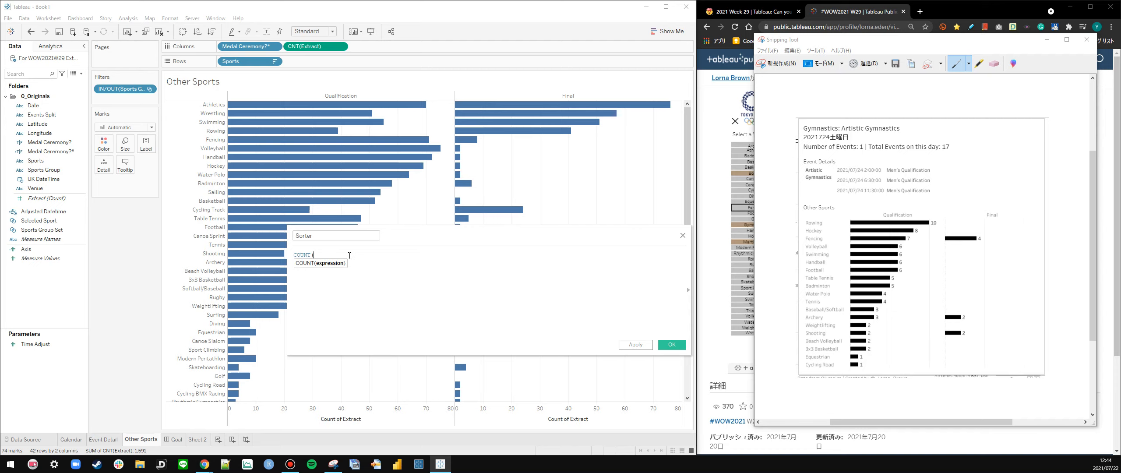
text(IF)
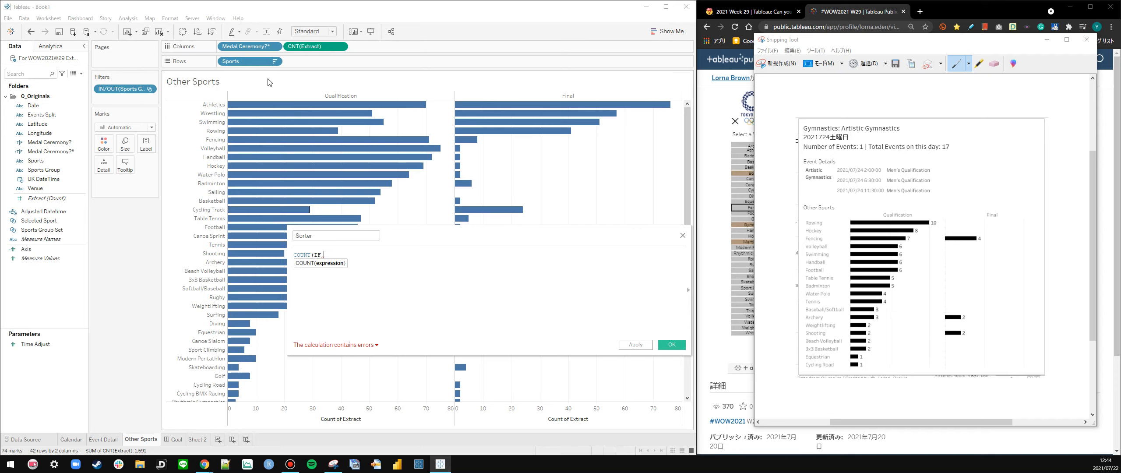
drag(259, 49, 389, 289)
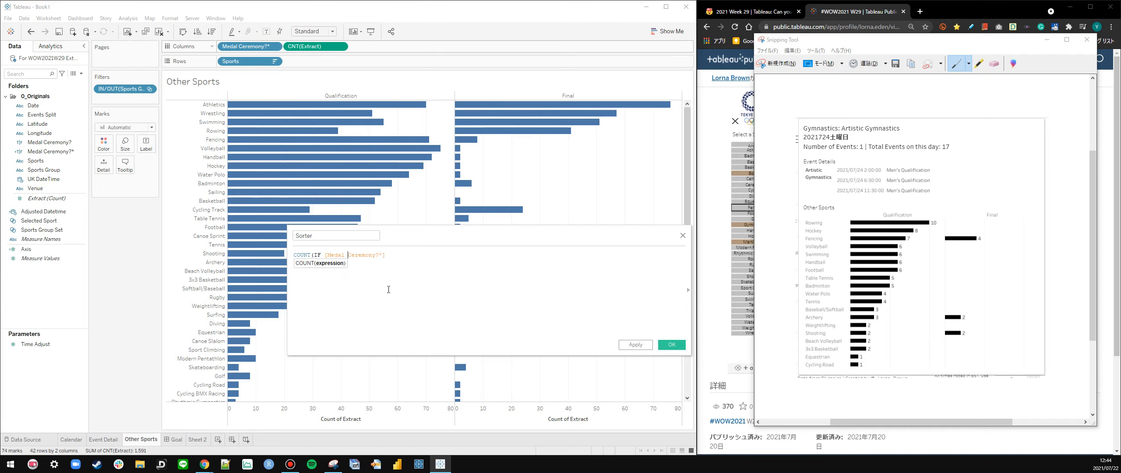
text(NOT )
text( THEN)
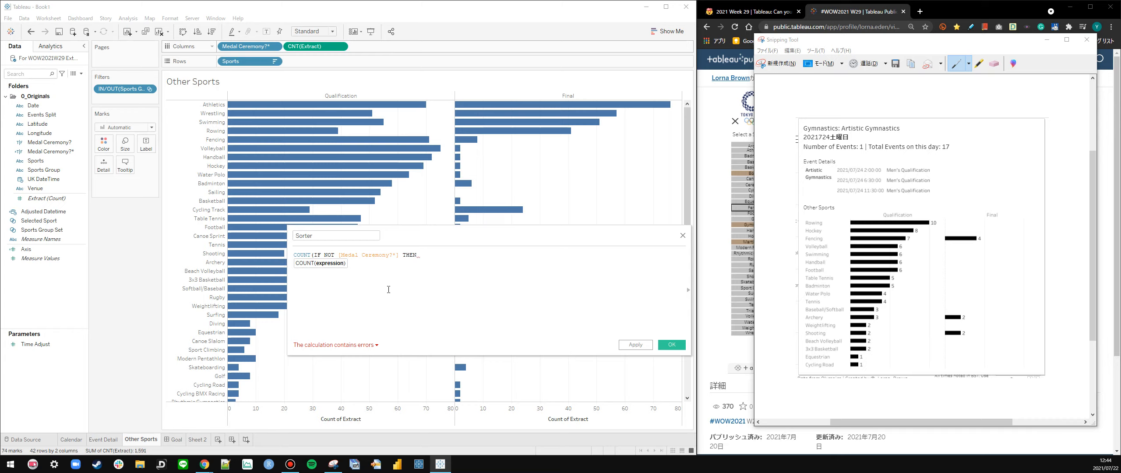
text([Extract] END))
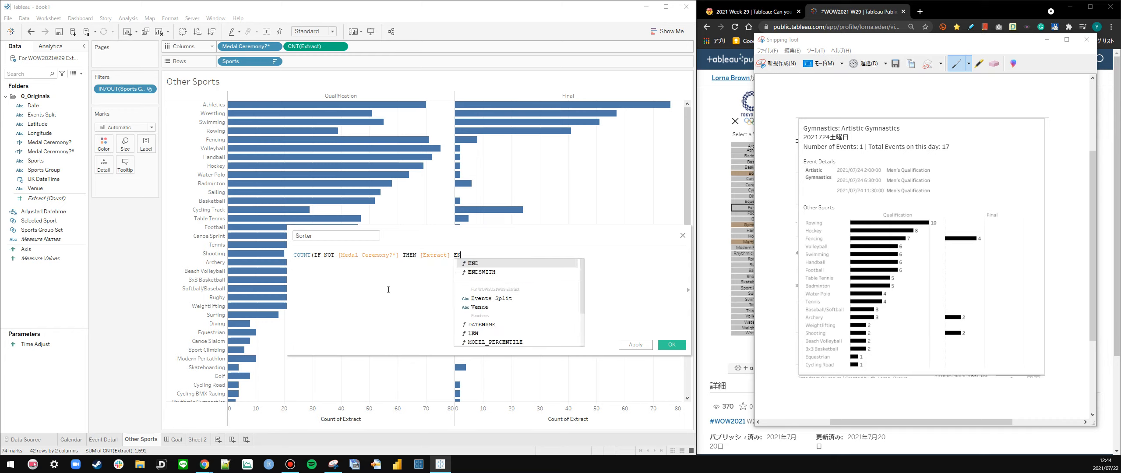
click(634, 345)
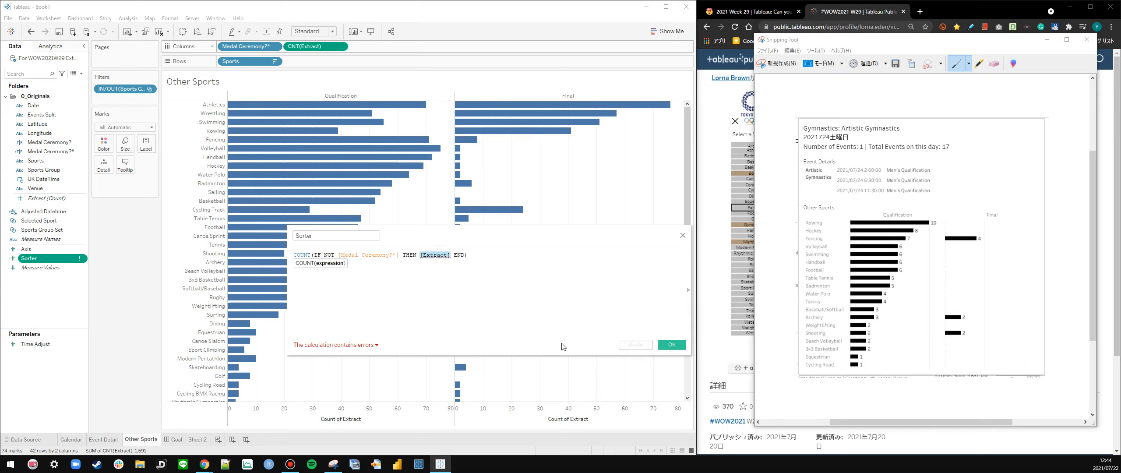
Check the calculation error, replace [Extract] with 1 in the Sorter formula, and save the field
click(362, 347)
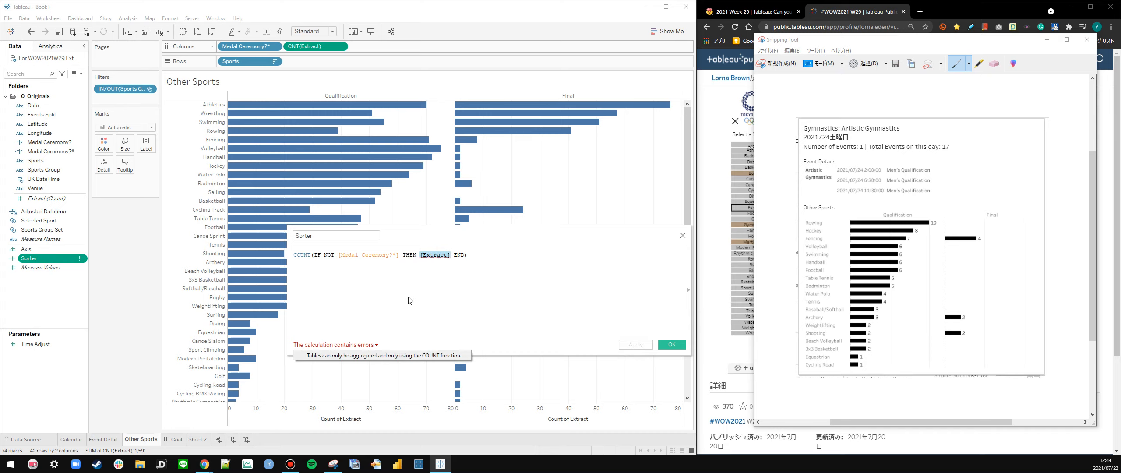
double_click(435, 255)
text(1)
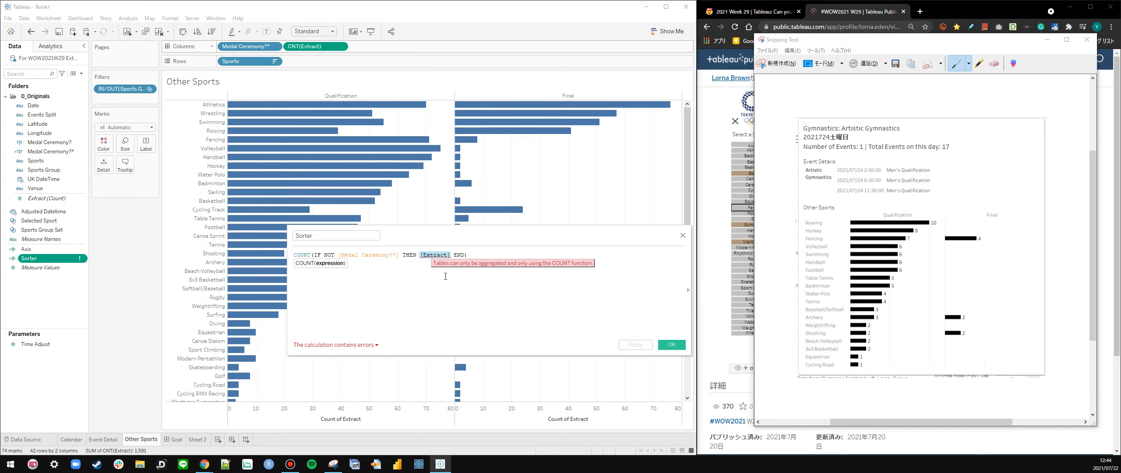
click(665, 349)
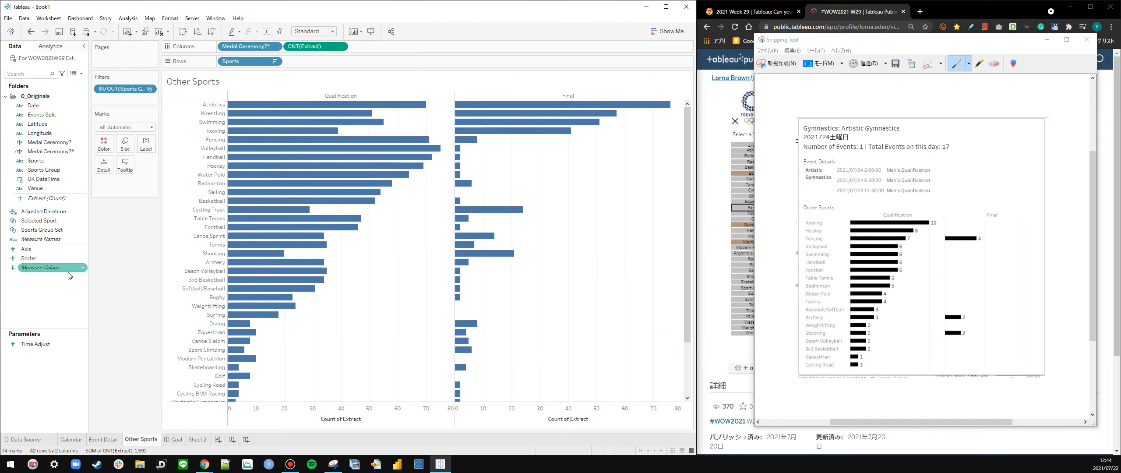
Set the nested descending sort of Sports to use the Sorter field
right_click(241, 60)
click(258, 104)
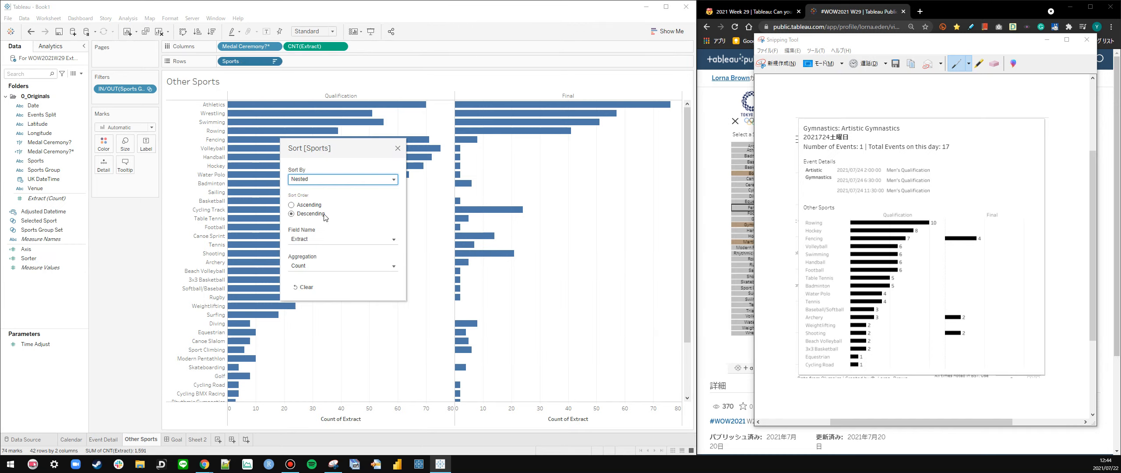
click(319, 242)
scroll(323, 316, down, 2)
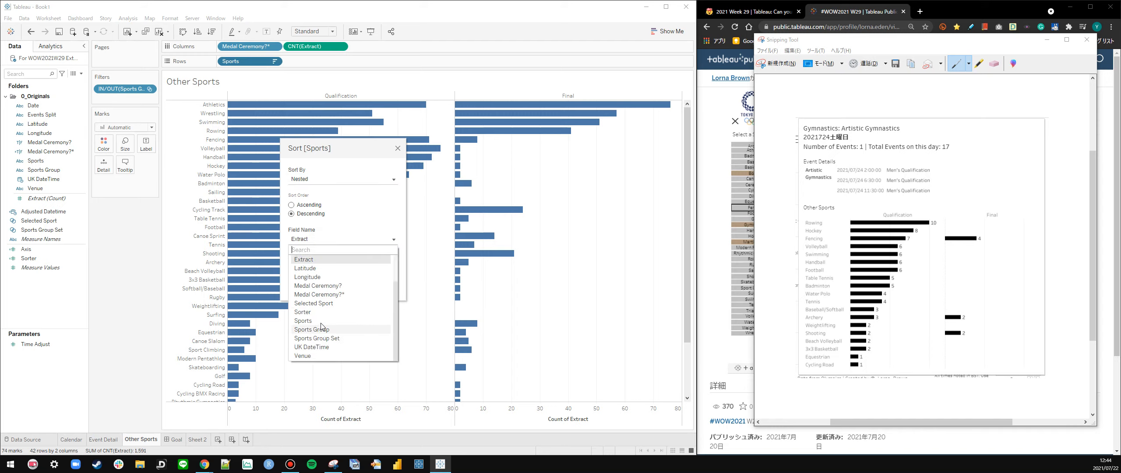
click(322, 320)
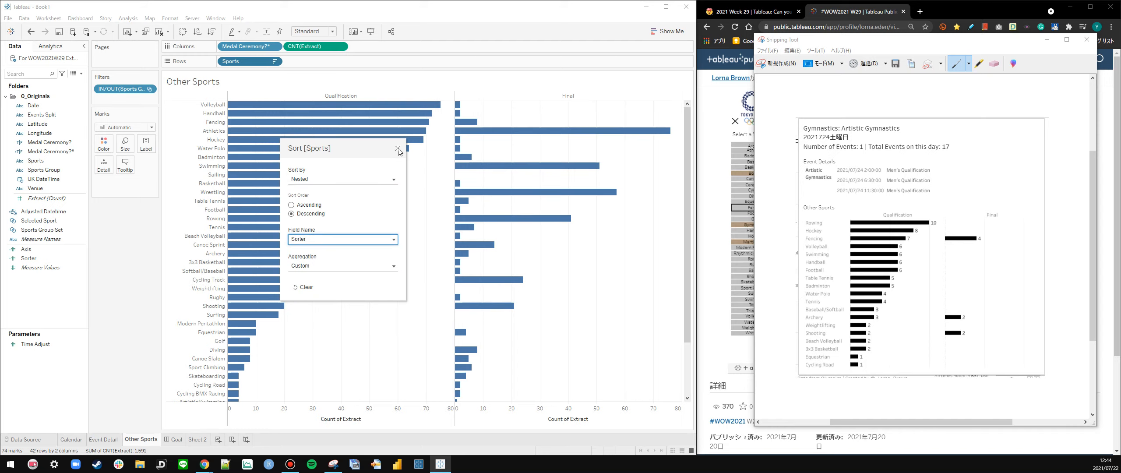
click(408, 223)
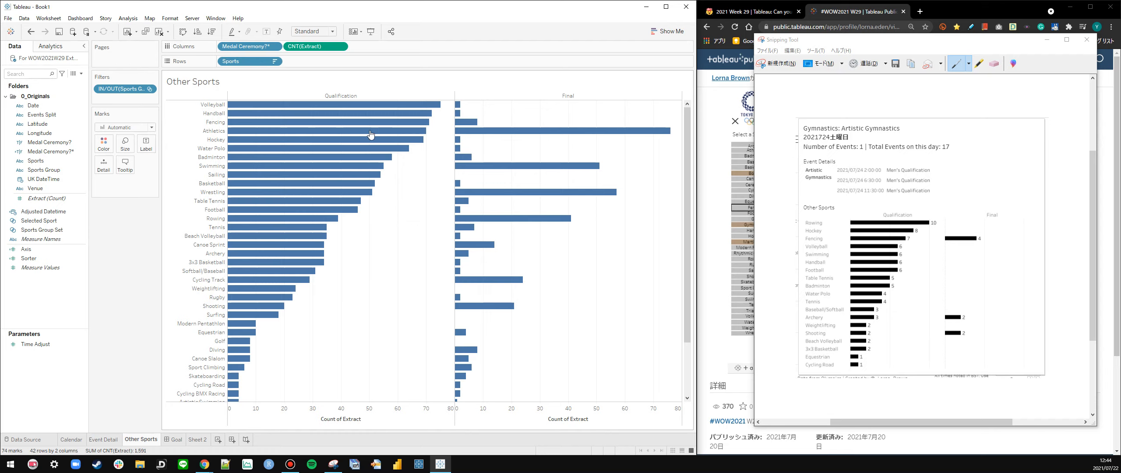
Label the Other Sports bars with CNT(Extract) and colour them near-black
drag(301, 51, 146, 145)
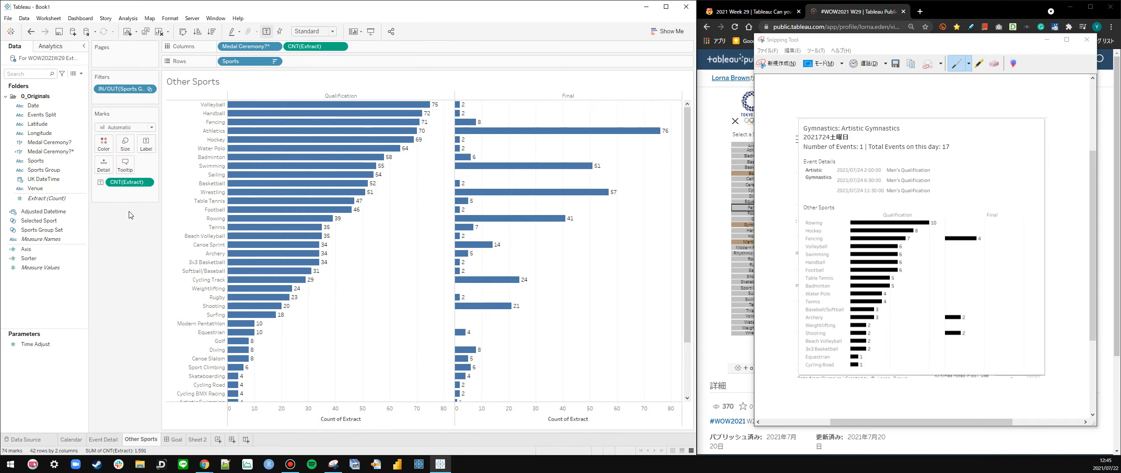
click(103, 144)
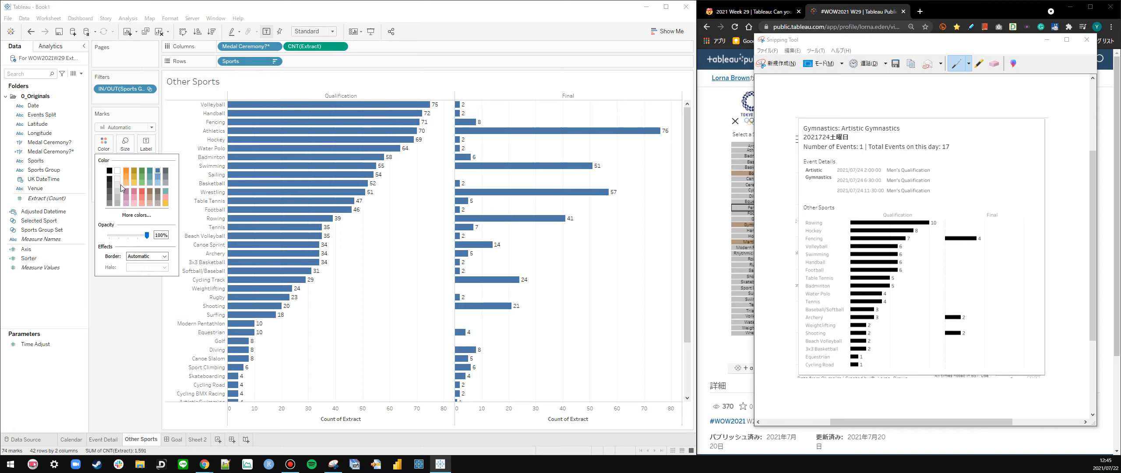
click(110, 185)
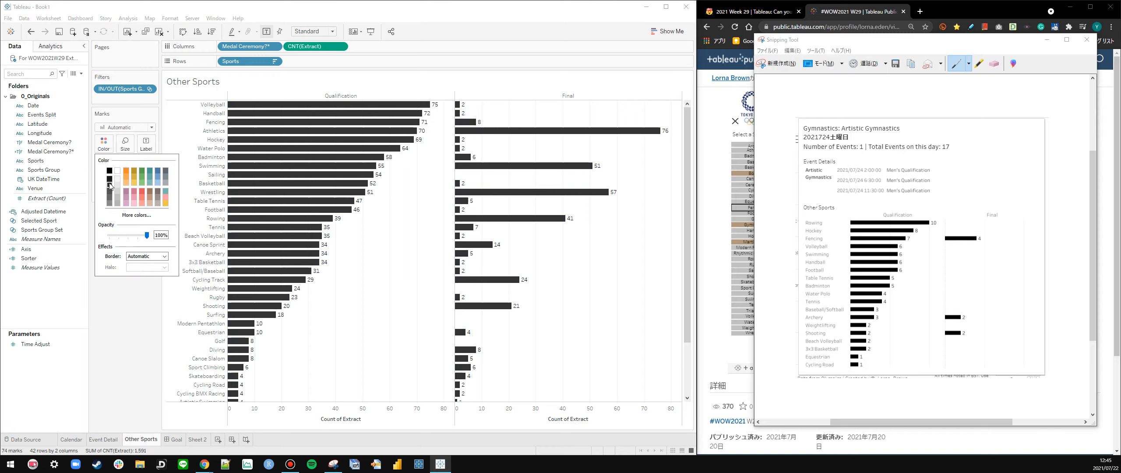
Make the bars thinner and hide the Count of Extract axis header
click(126, 143)
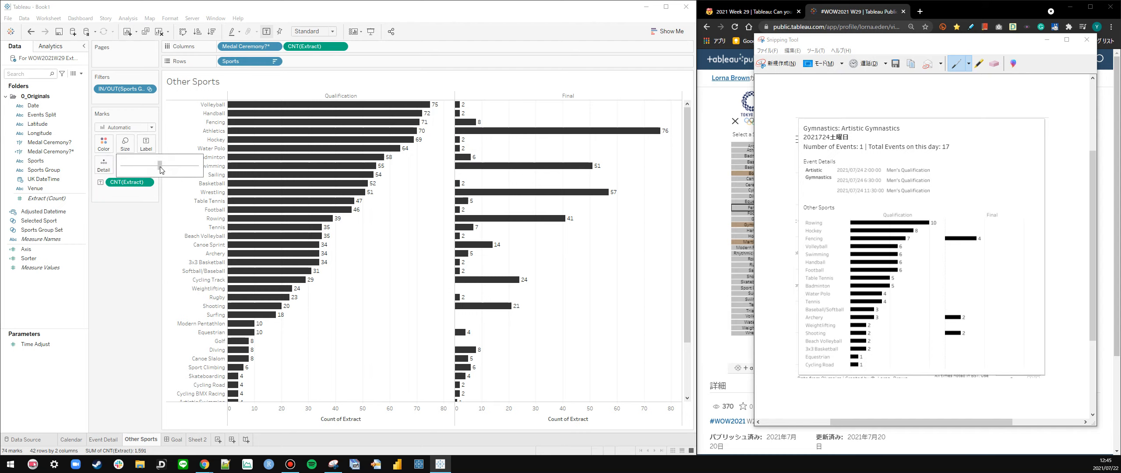
click(421, 234)
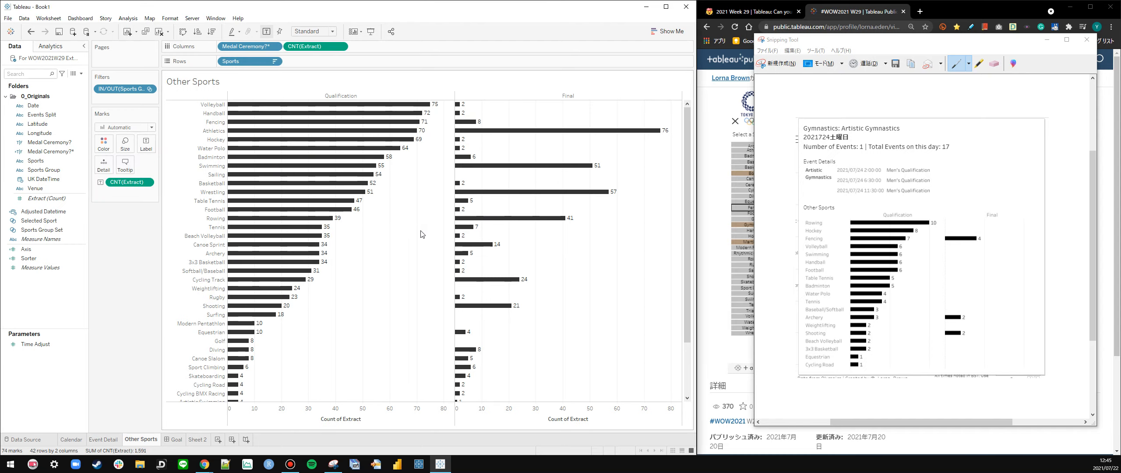
right_click(357, 421)
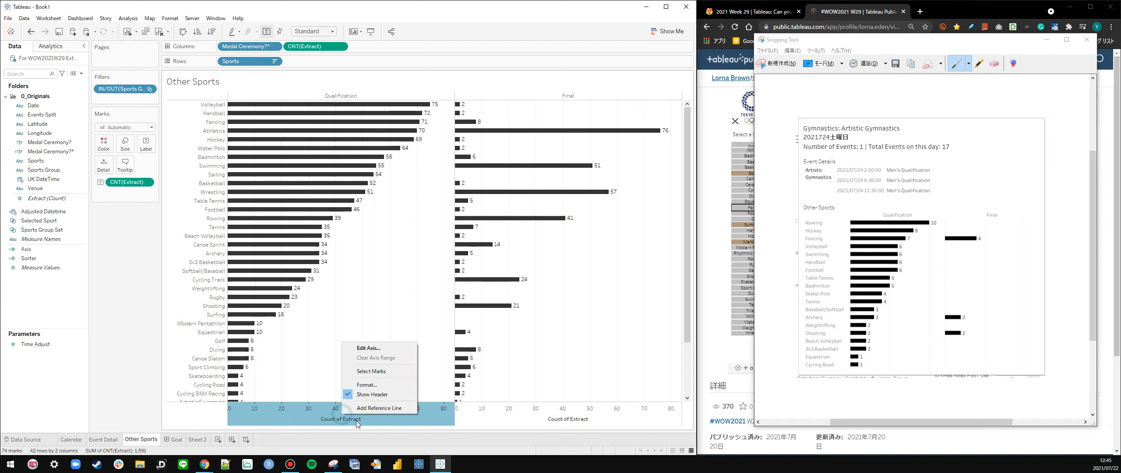
click(374, 394)
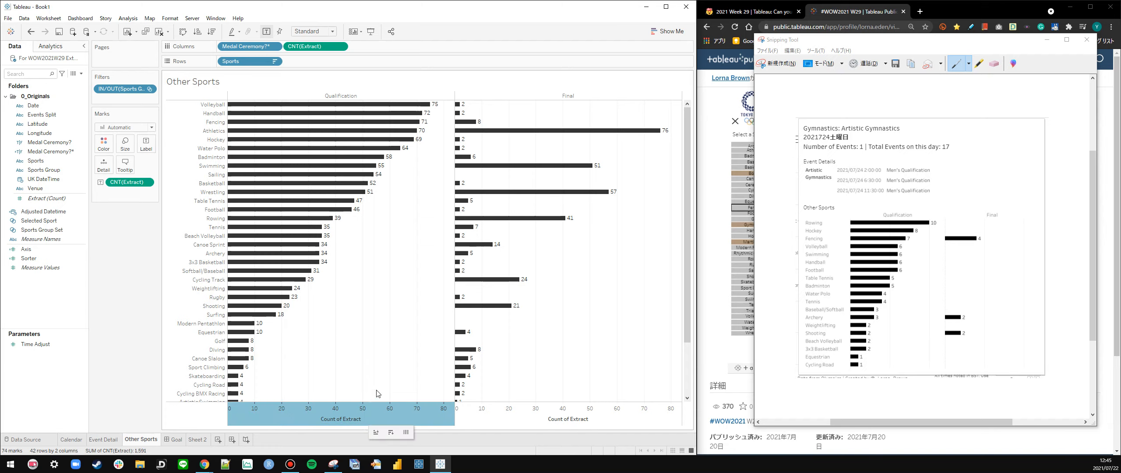
Format the Other Sports borders, setting the row divider's pane and header and the column divider's pane to None
right_click(398, 377)
key(Escape)
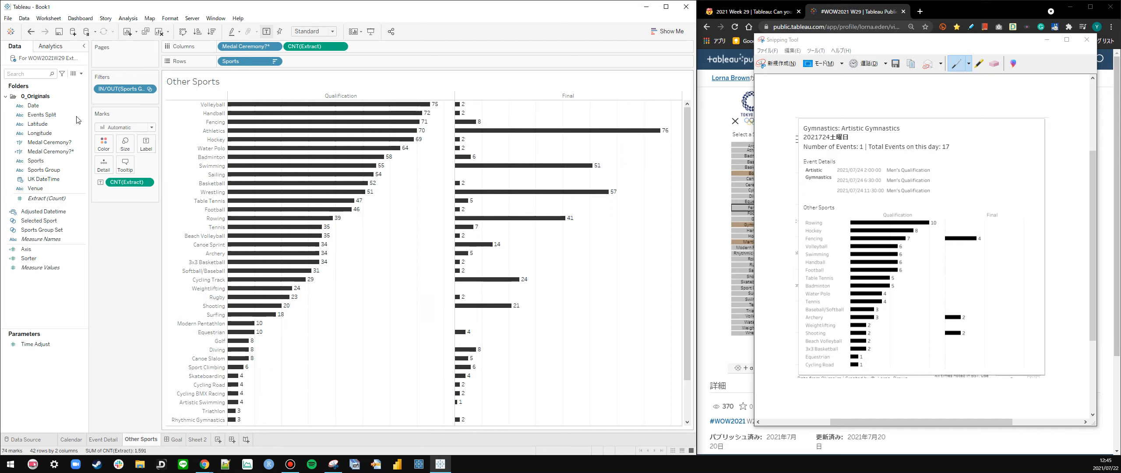
click(46, 63)
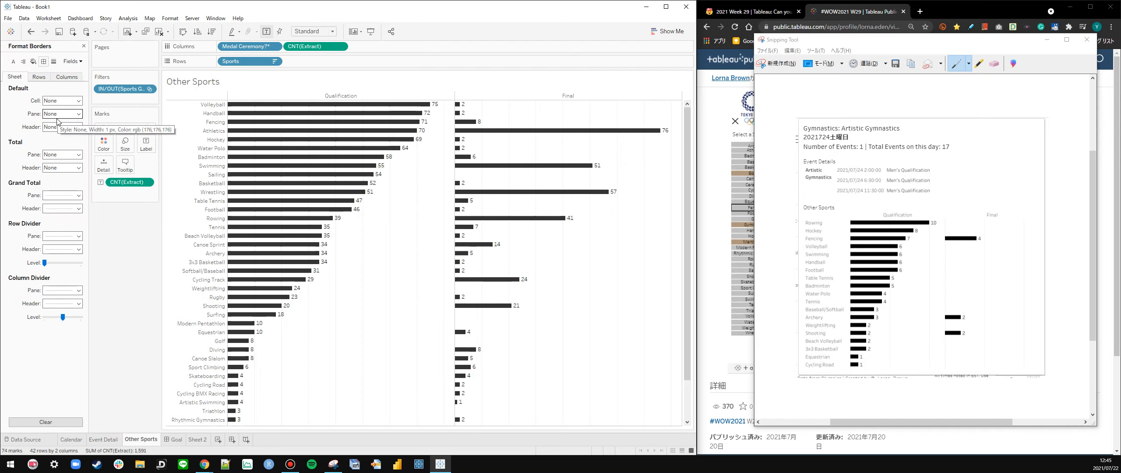
click(64, 103)
click(52, 96)
click(58, 237)
click(48, 249)
click(55, 238)
click(51, 249)
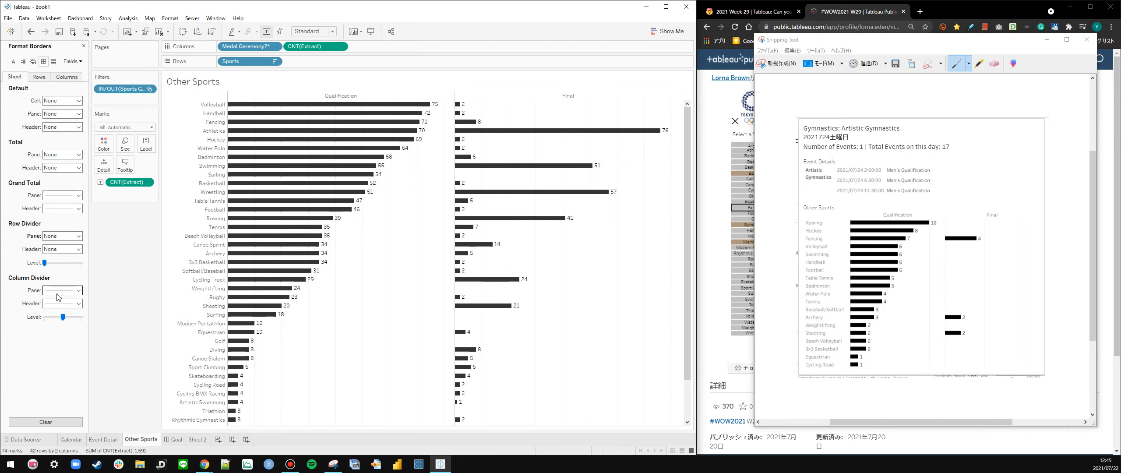
click(58, 295)
click(49, 308)
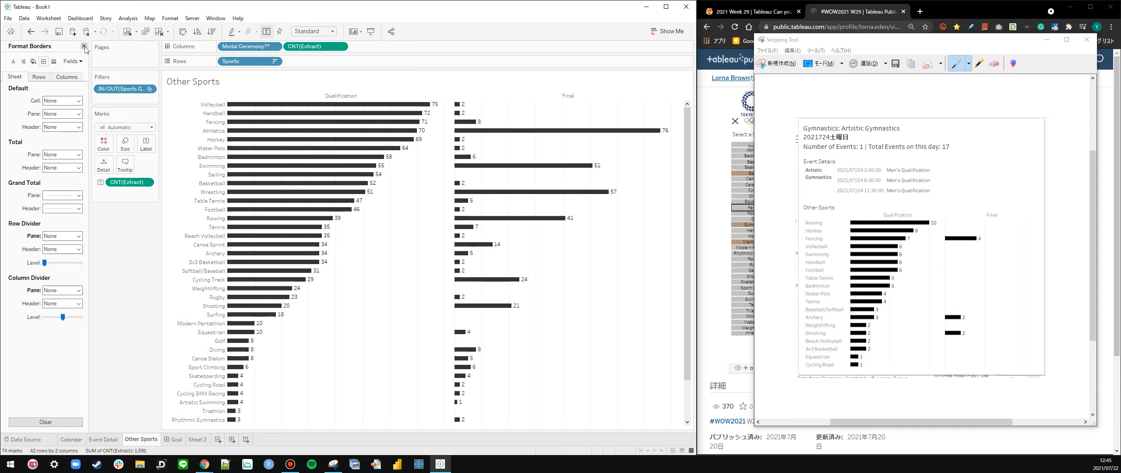
click(84, 46)
Format the Sports row headers so their names are left-aligned
click(212, 176)
right_click(212, 176)
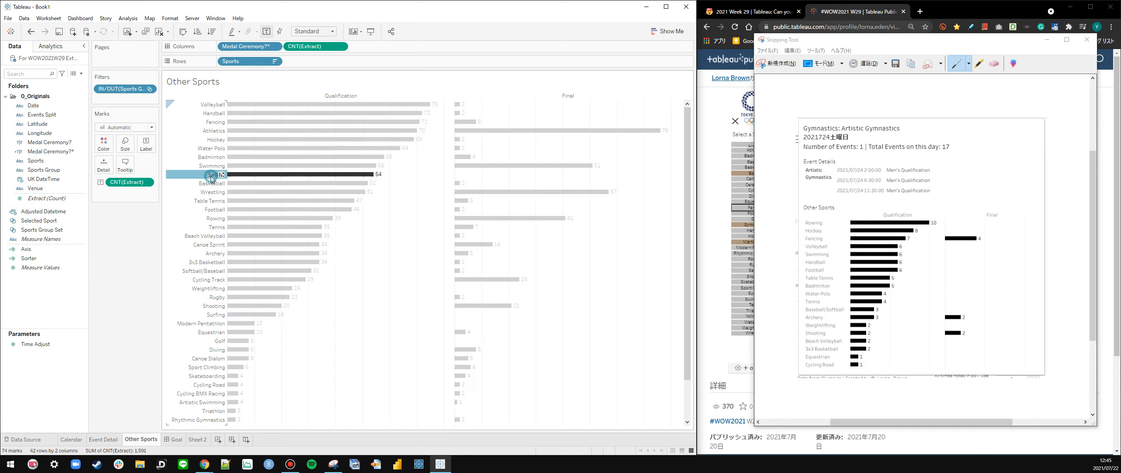
click(228, 239)
click(62, 113)
click(55, 150)
click(124, 225)
click(83, 46)
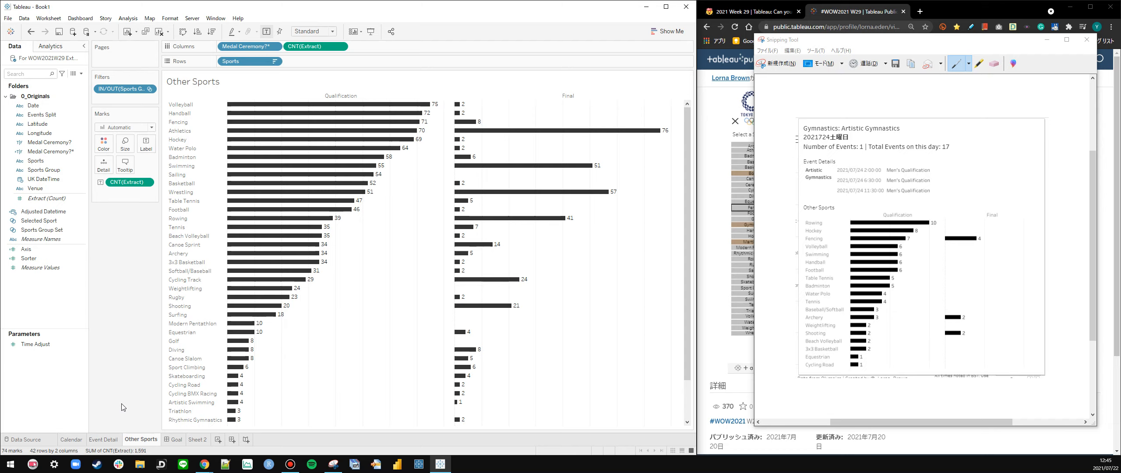
On the Calendar sheet, add Adjusted Datetime to the marks' detail as a continuous DAY value
click(71, 439)
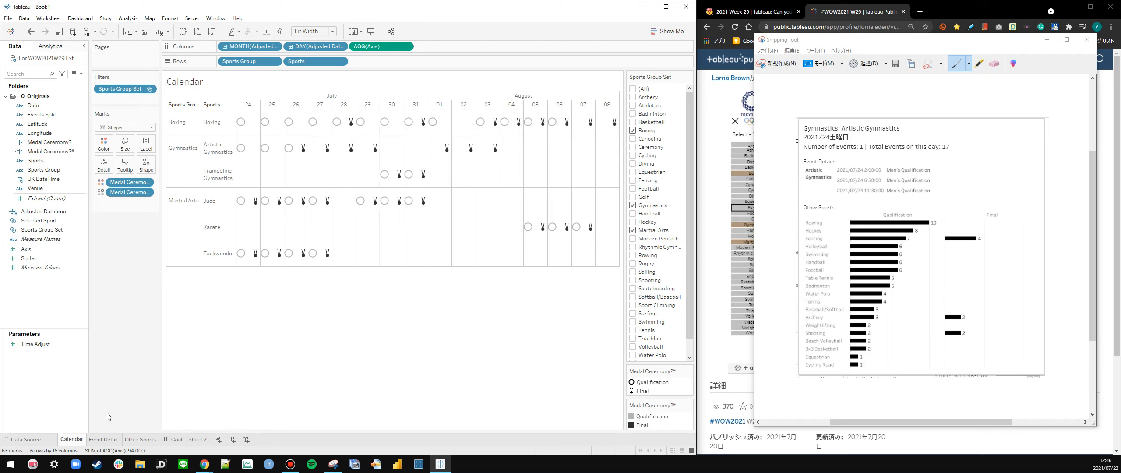
right_click(61, 212)
click(49, 213)
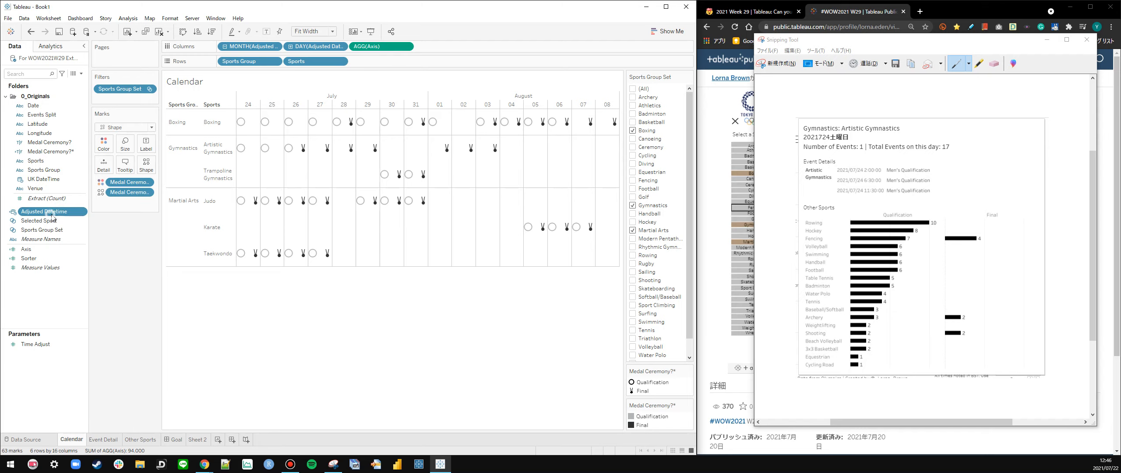
click(44, 293)
drag(49, 214, 105, 168)
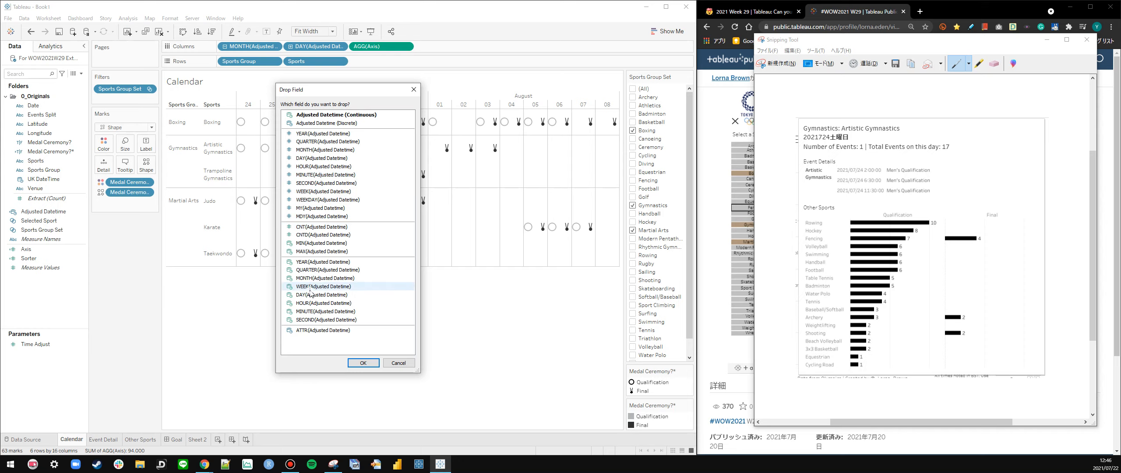
double_click(323, 286)
right_click(136, 205)
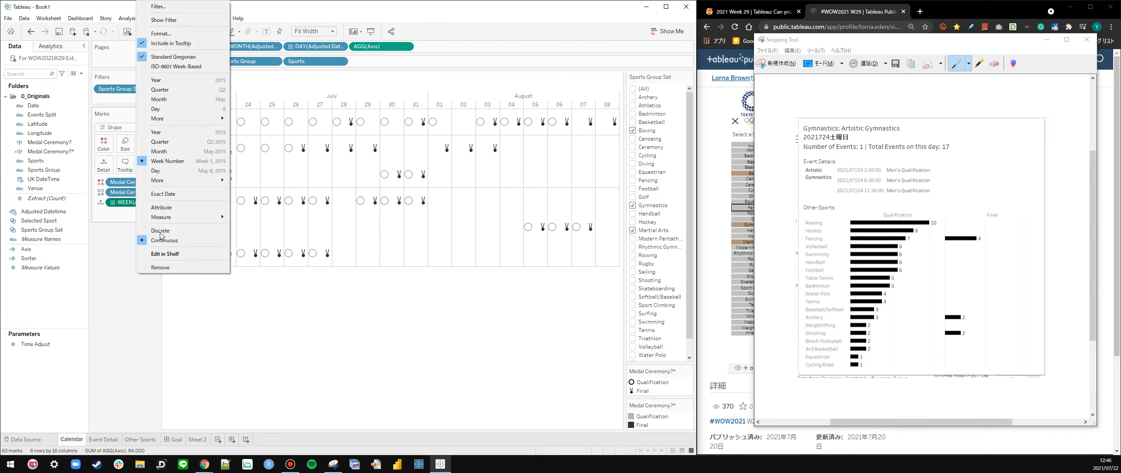
click(155, 178)
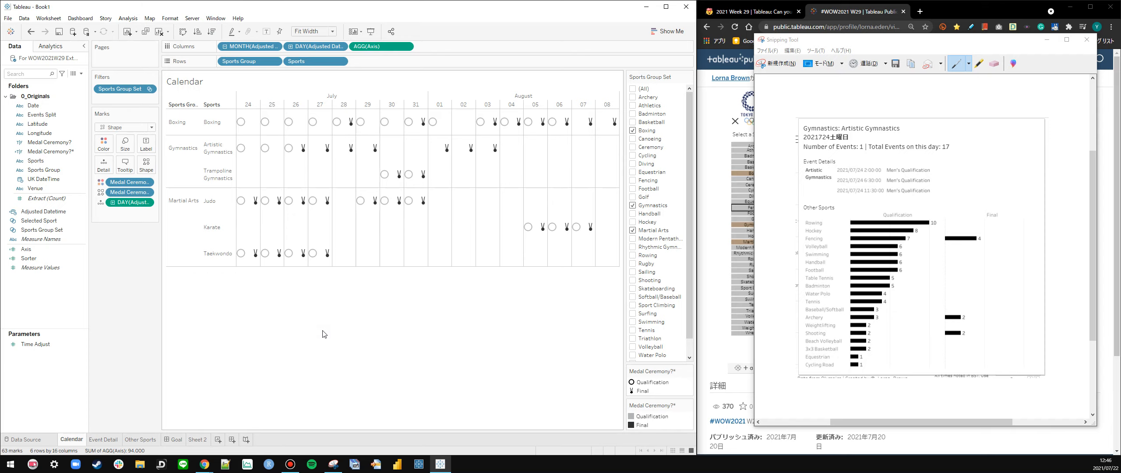
Edit the Calendar tooltip, moving the <Sports Group> field onto a new first line followed by a colon
click(126, 167)
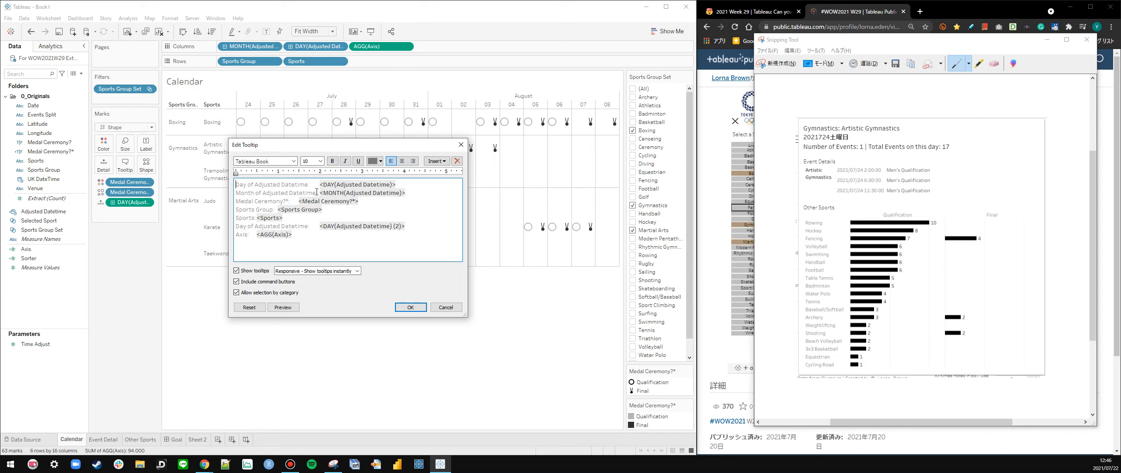
key(Return)
key(Return)
key(Up)
key(Up)
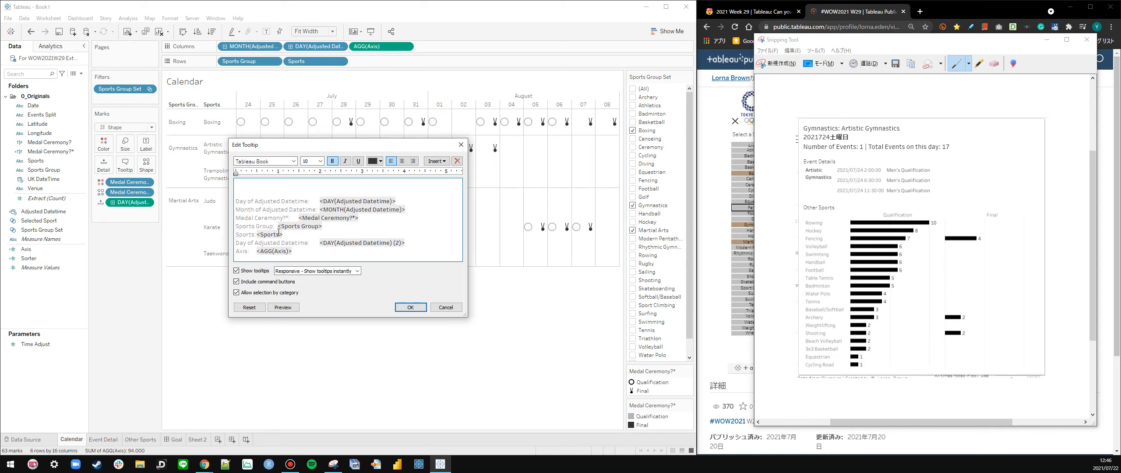
drag(326, 226, 279, 226)
key(ctrl+x)
click(263, 184)
key(ctrl+v)
text(:)
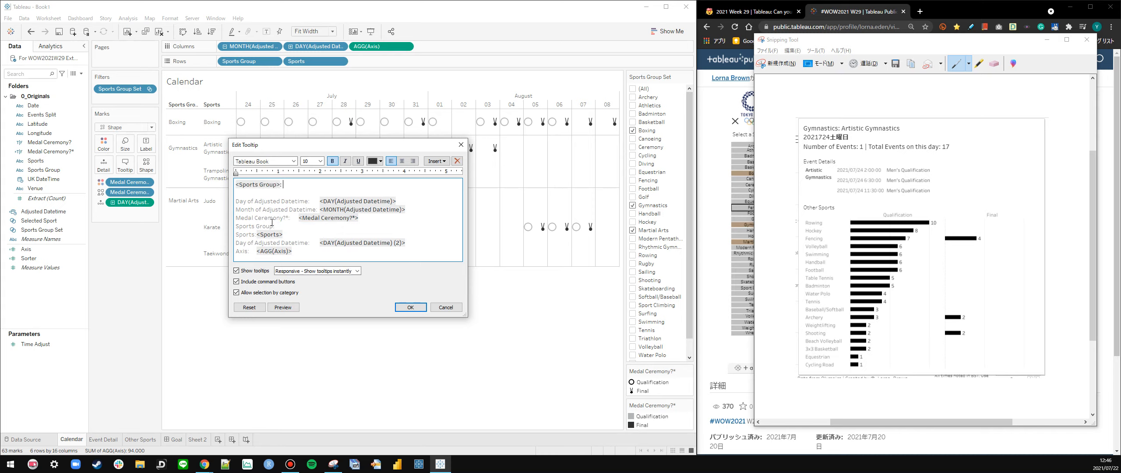
Move the <Sports> field behind the colon on the tooltip's first line, add a line break and save the tooltip
drag(284, 234, 256, 235)
key(ctrl+x)
click(290, 184)
key(ctrl+v)
key(Return)
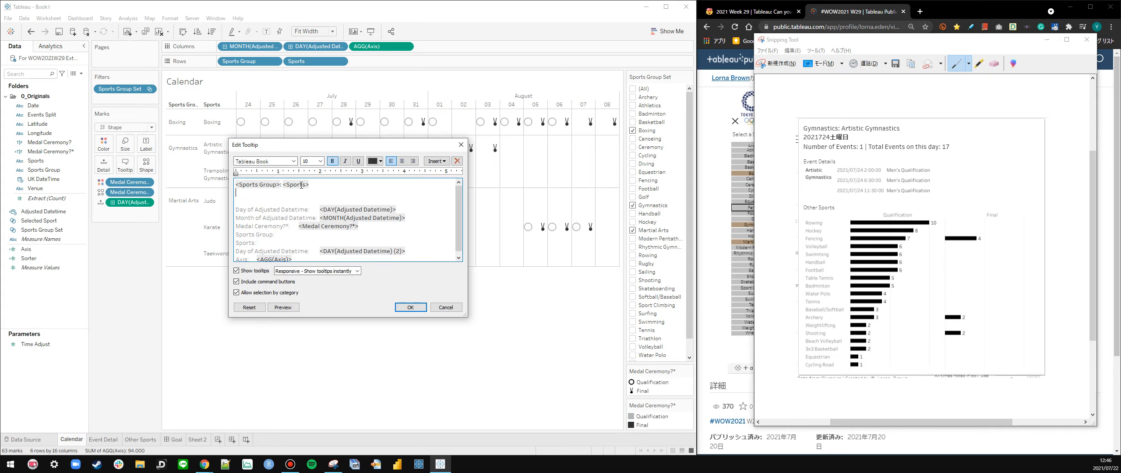
click(407, 307)
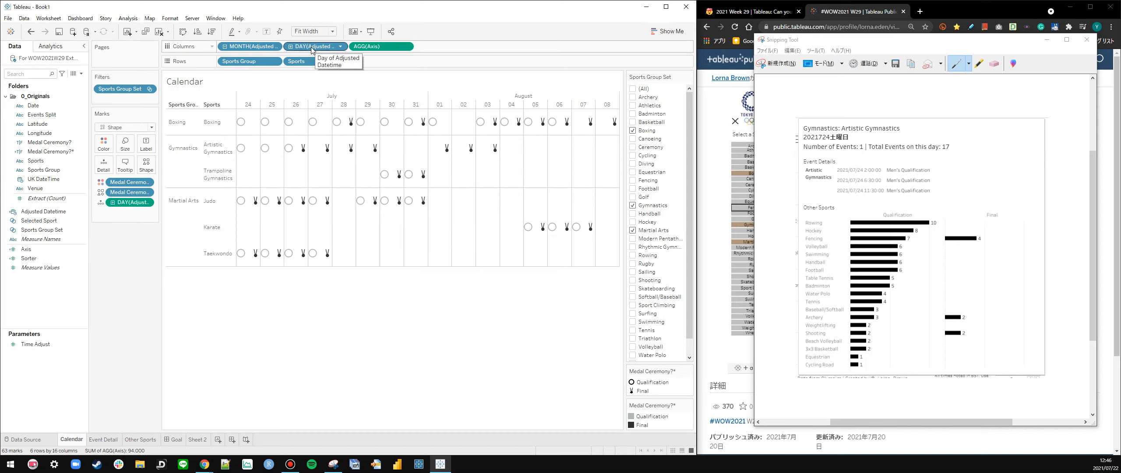
Add a copy of the discrete DAY(Adjusted Datetime) field to the marks' detail and change it to Weekday
drag(312, 50, 130, 212)
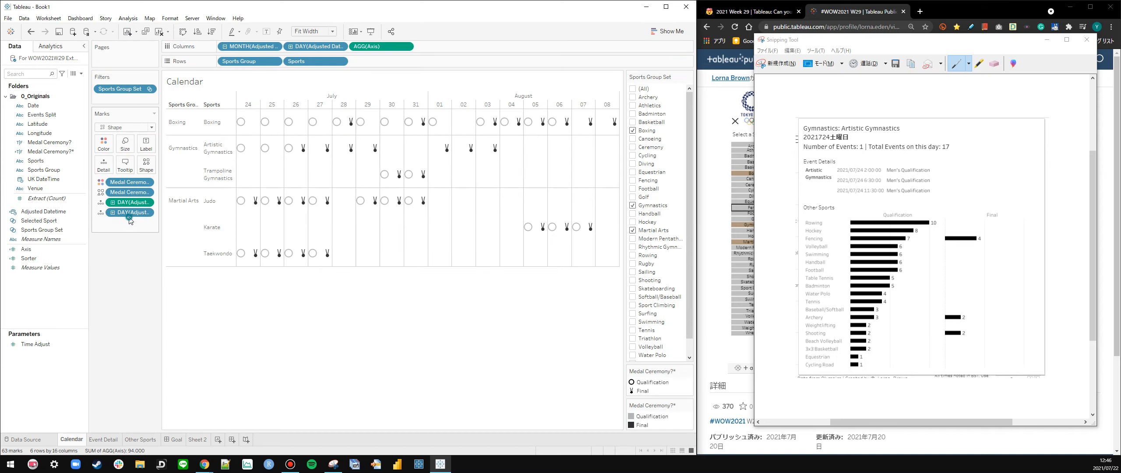
right_click(130, 215)
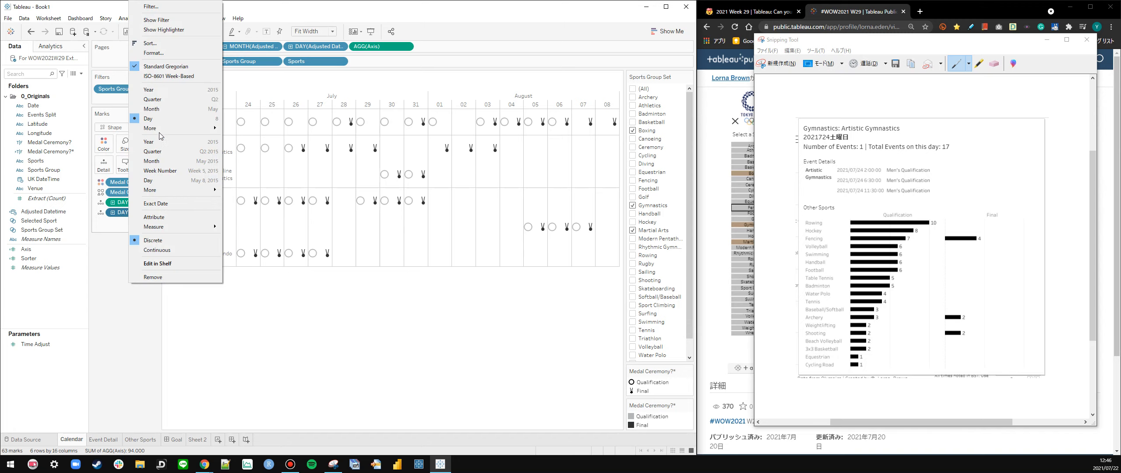
mouse_move(159, 128)
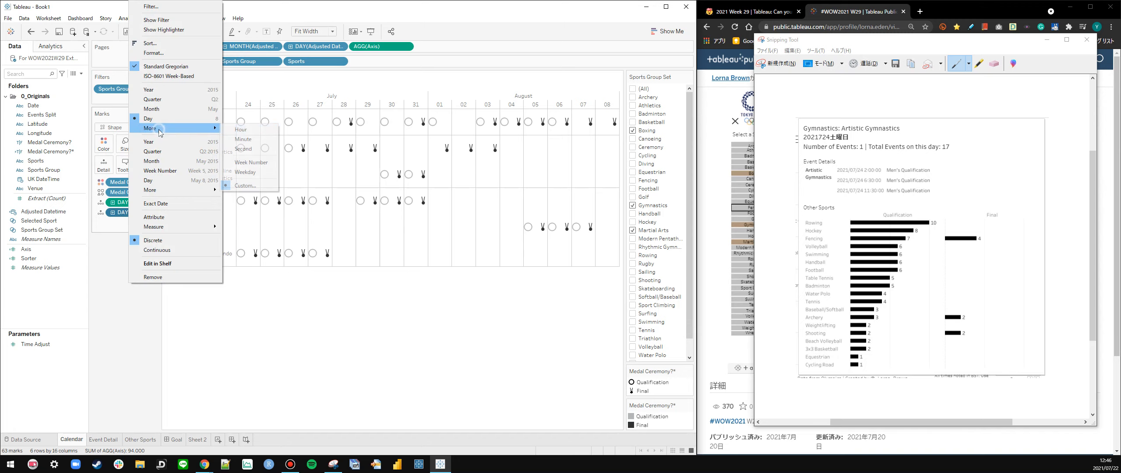
click(250, 172)
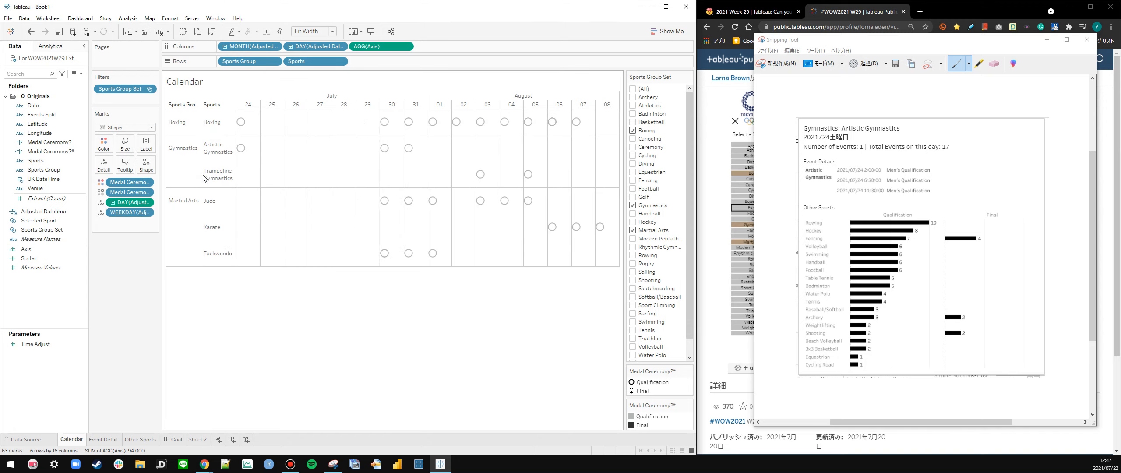
Add a second line to the Calendar tooltip holding the <DAY(Adjusted Datetime)> and <WEEKDAY(Adjusted Datetime)> fields
click(125, 165)
click(317, 192)
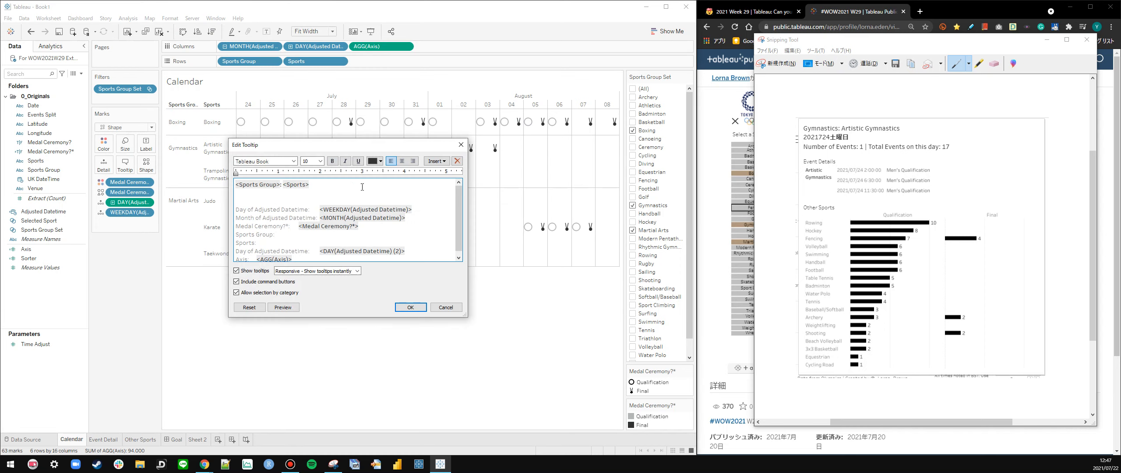
click(437, 160)
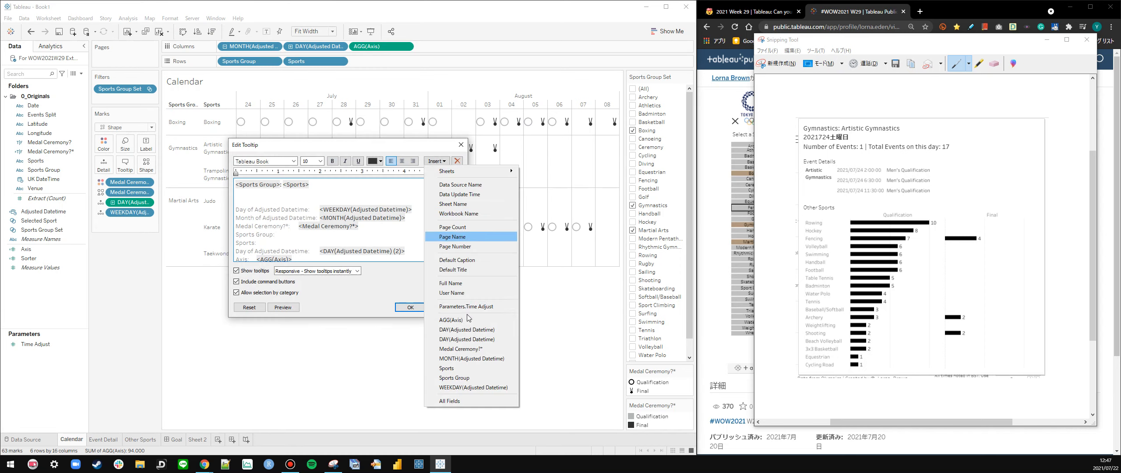
click(477, 342)
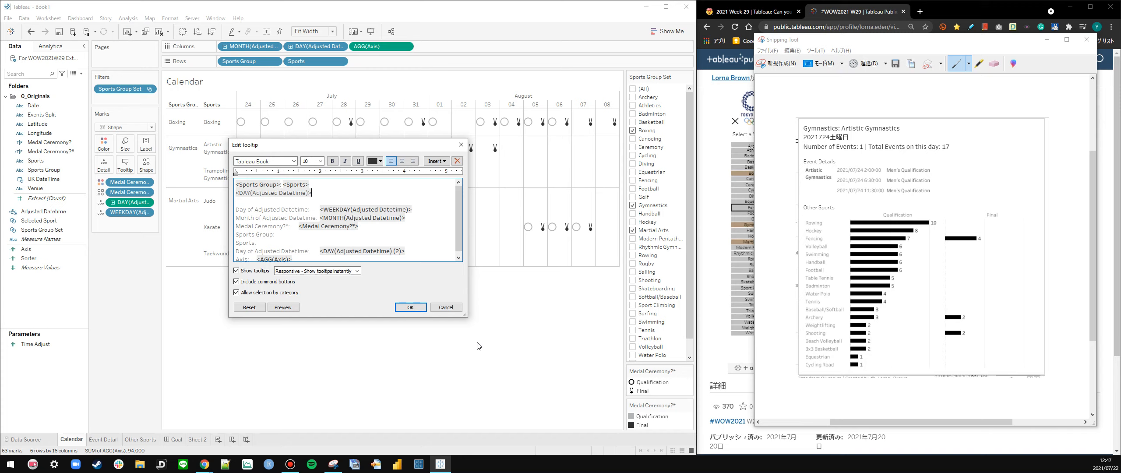
click(437, 160)
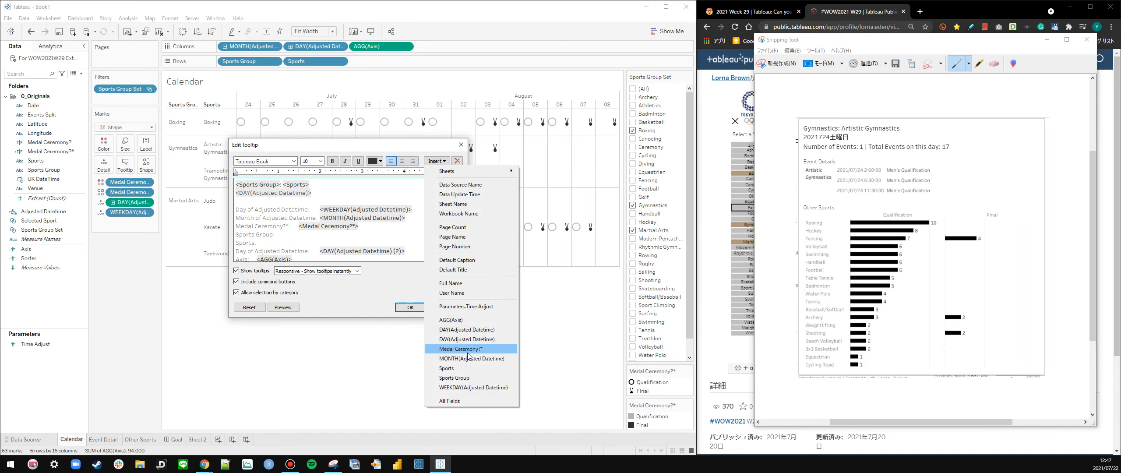
click(461, 387)
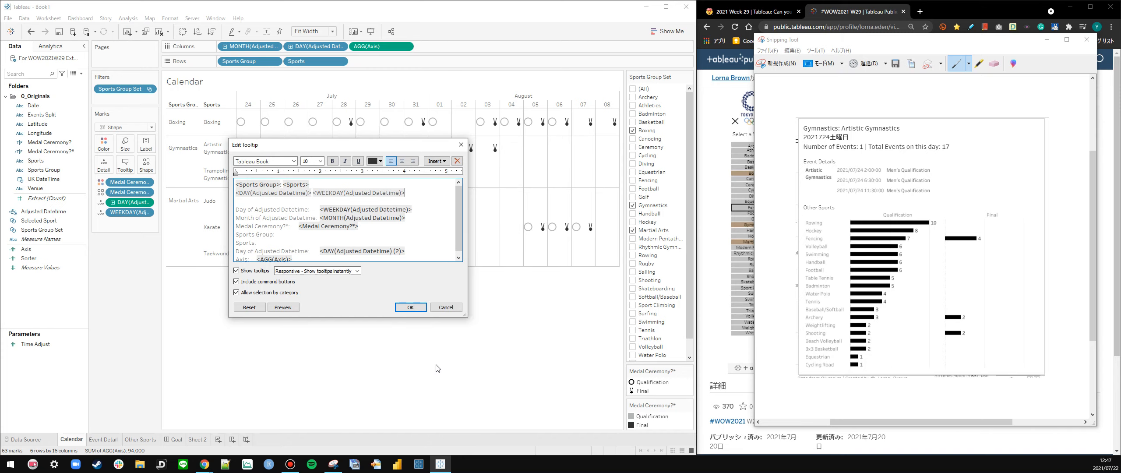
Preview the Calendar tooltip, check which date fields can be inserted in its second line, and save the tooltip
drag(405, 193, 233, 193)
click(426, 189)
click(283, 308)
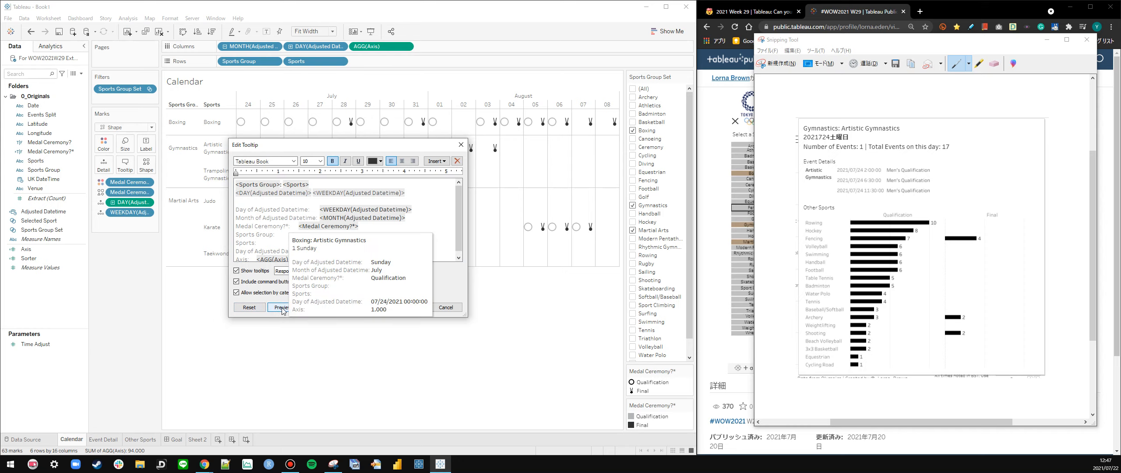
click(284, 198)
double_click(312, 193)
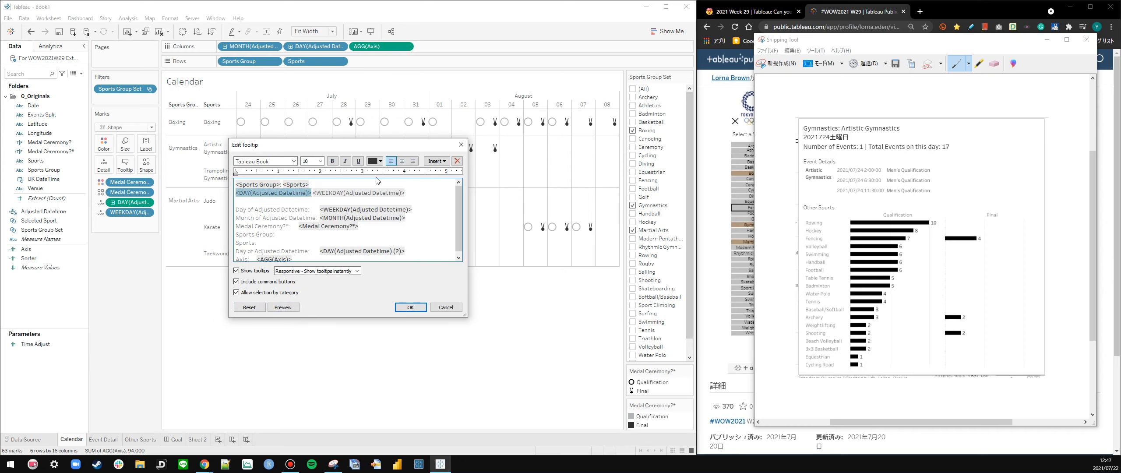
click(436, 161)
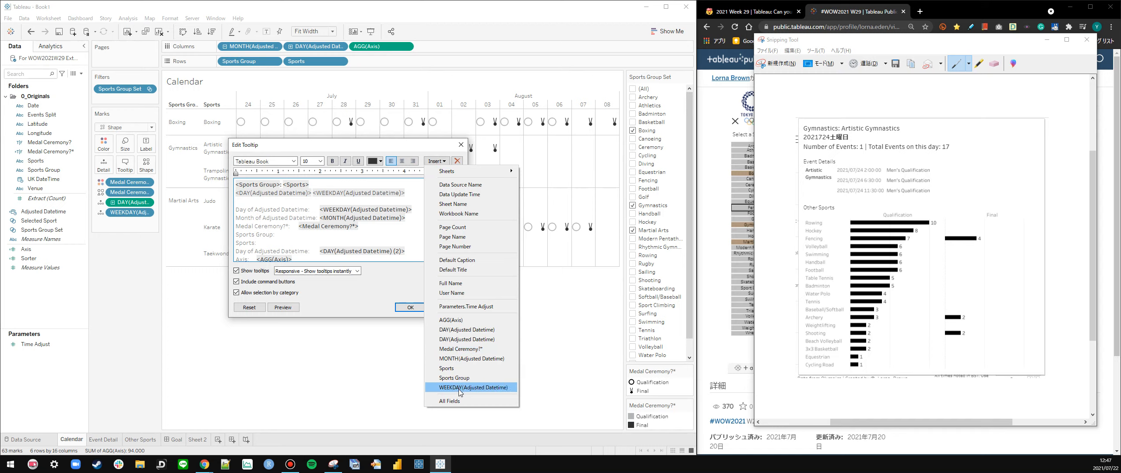
click(471, 358)
click(414, 308)
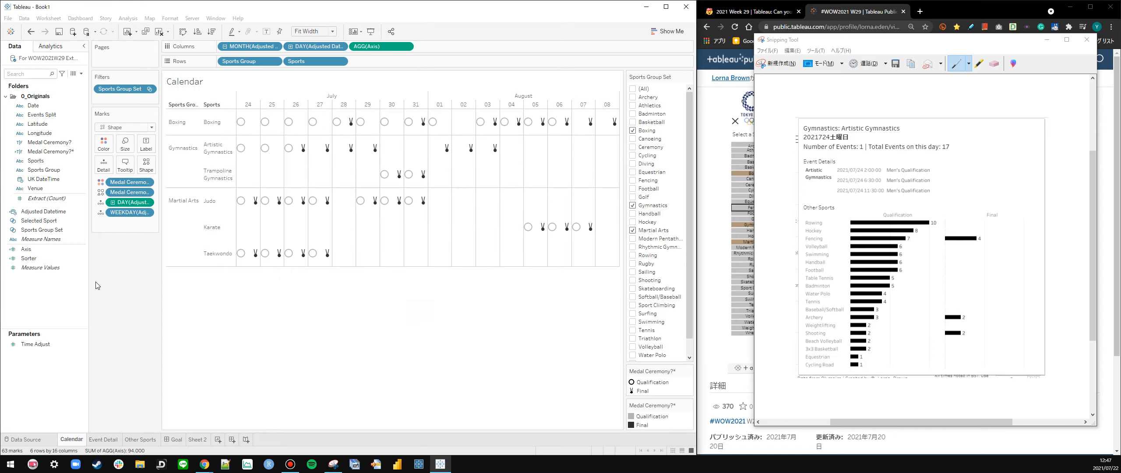
Start a new calculated field with [Adjusted Datetime] as its formula
right_click(62, 283)
click(81, 288)
drag(50, 212, 348, 236)
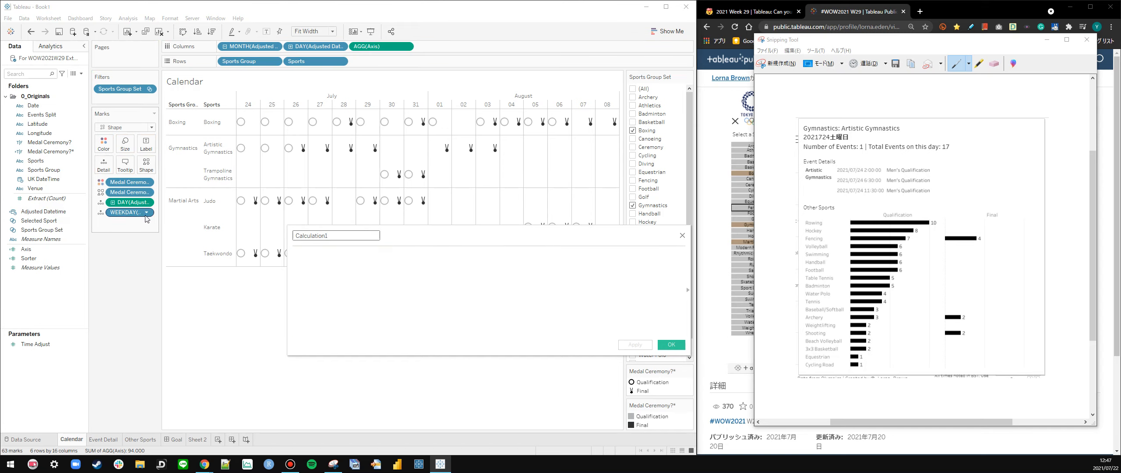
key(Delete)
key(ctrl+a)
key(Delete)
drag(43, 212, 325, 258)
key(ctrl+c)
Name the calculated field Adjusted Datetime (Day) and begin its formula with DATE in front of [Adjusted Datetime]
click(322, 237)
key(ctrl+v)
click(296, 236)
key(Delete)
click(347, 236)
key(BackSpace)
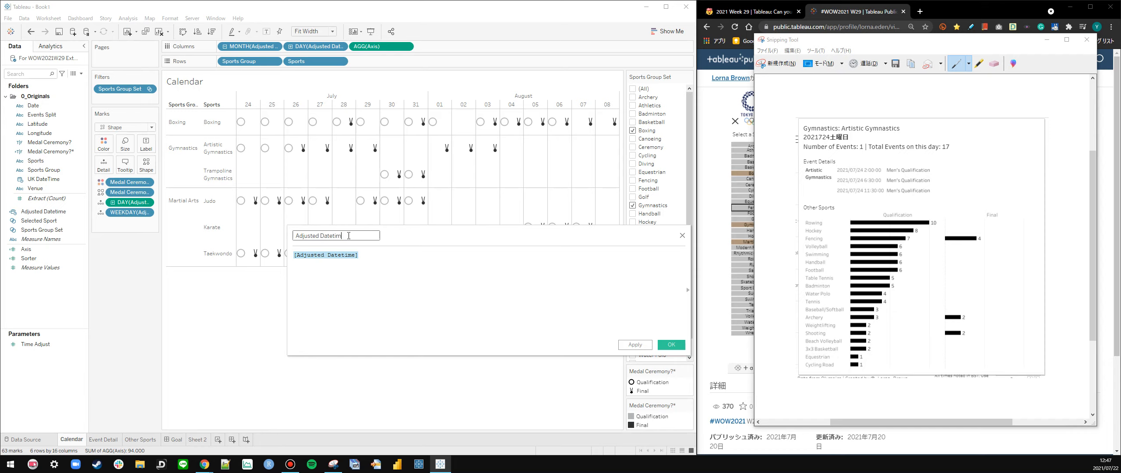
text((Day))
click(431, 285)
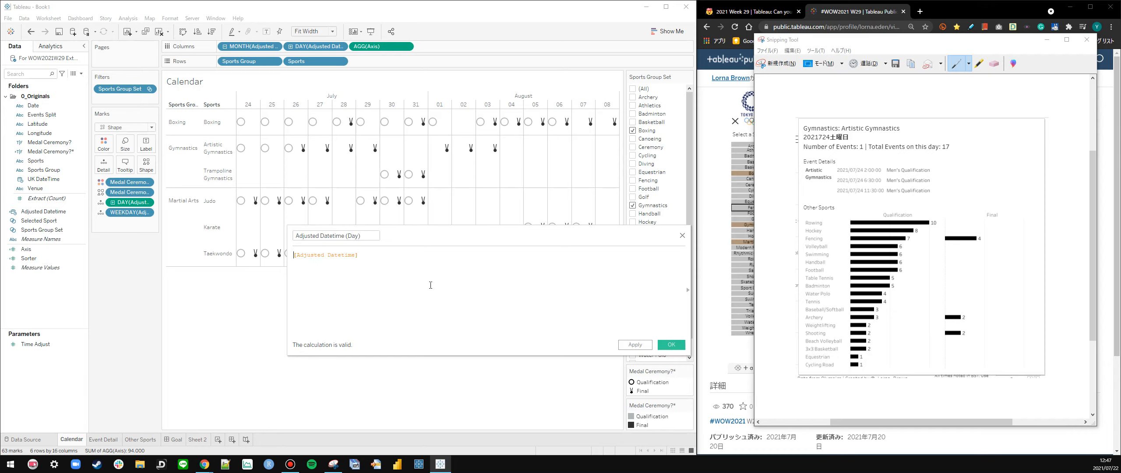
text(DATE)
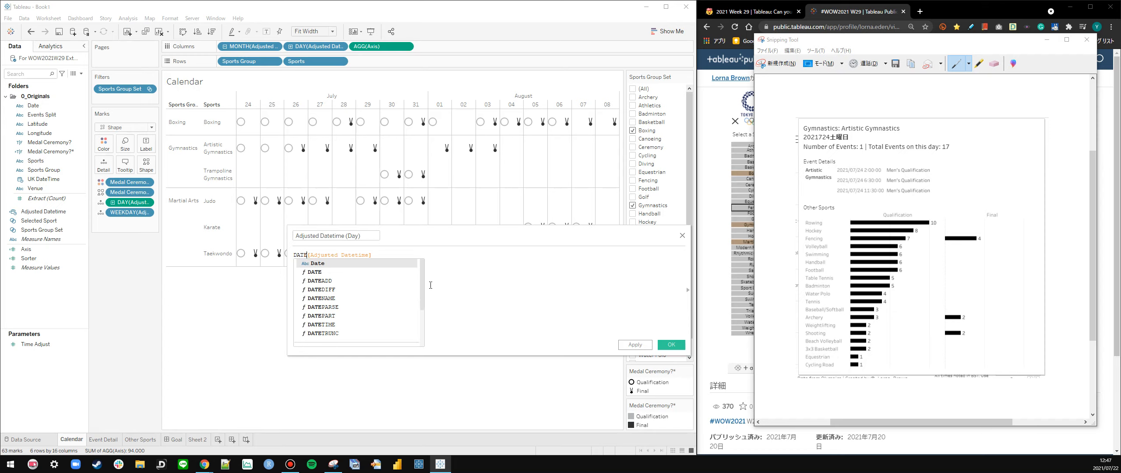
text(TRUNC(')
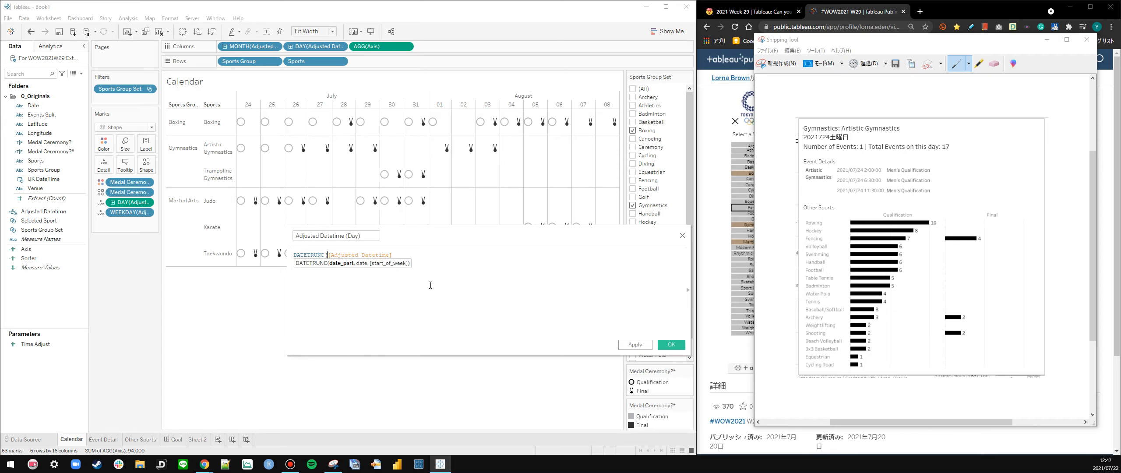
key(BackSpace)
key(BackSpace)
key(BackSpace)
key(BackSpace)
key(BackSpace)
key(BackSpace)
key(BackSpace)
key(BackSpace)
key(BackSpace)
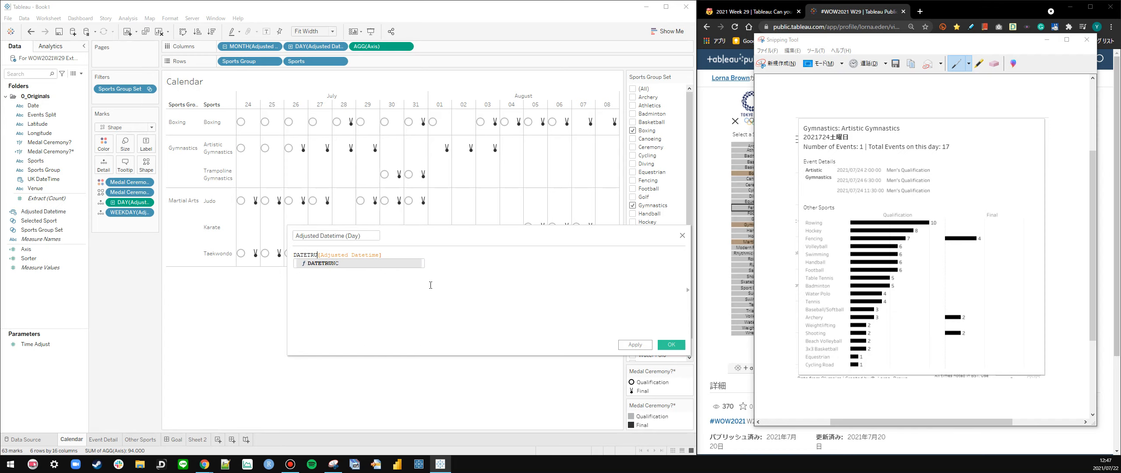
Complete the formula as DATE([Adjusted Datetime]) and save the calculated field
text(TE()
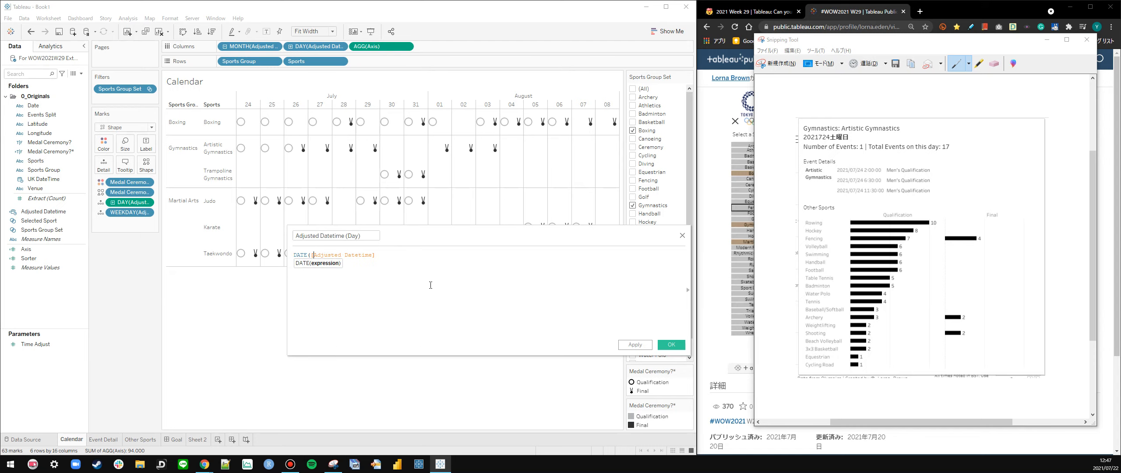
key(End)
text())
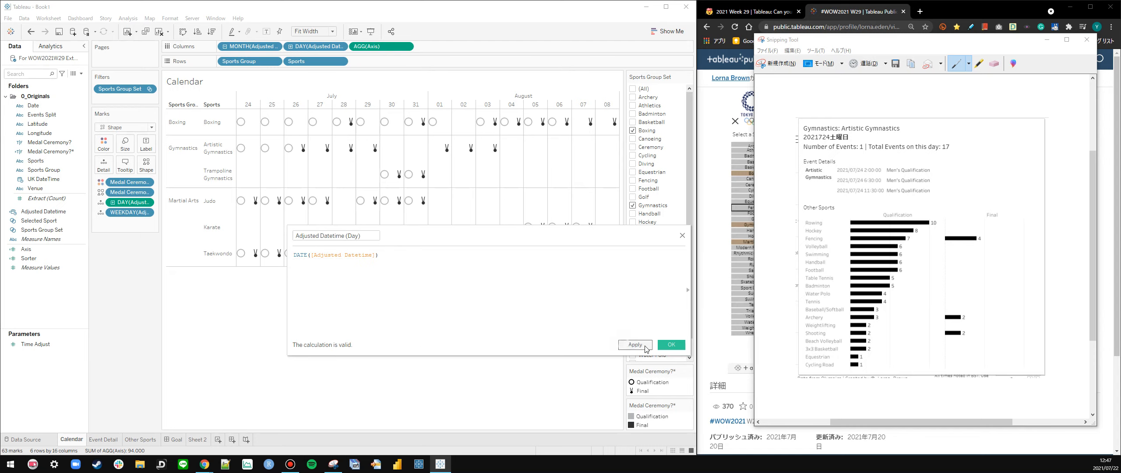
click(635, 345)
click(671, 345)
Replace the continuous DAY(Adjusted Datetime) in the Calendar marks' detail with Adjusted Datetime (Day) as an exact date
drag(94, 221, 132, 202)
right_click(133, 204)
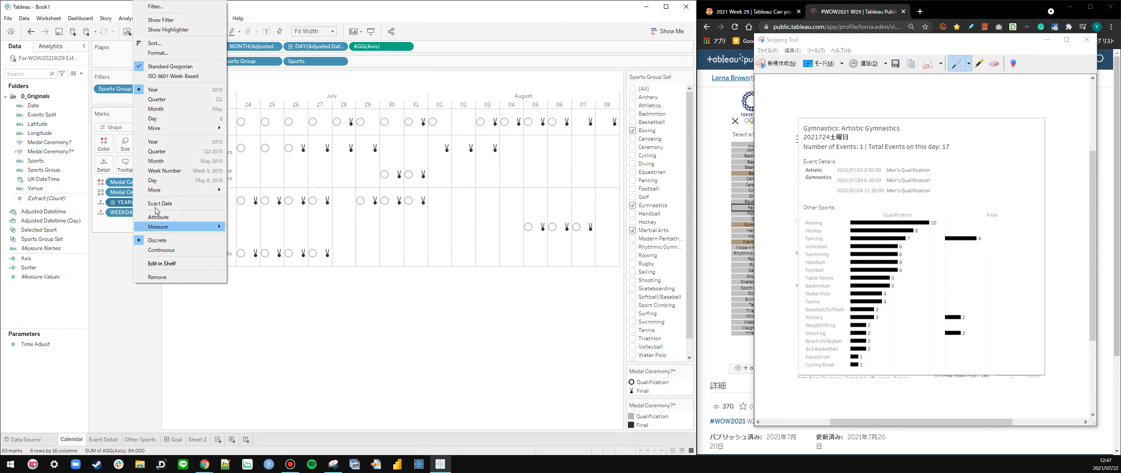
click(152, 205)
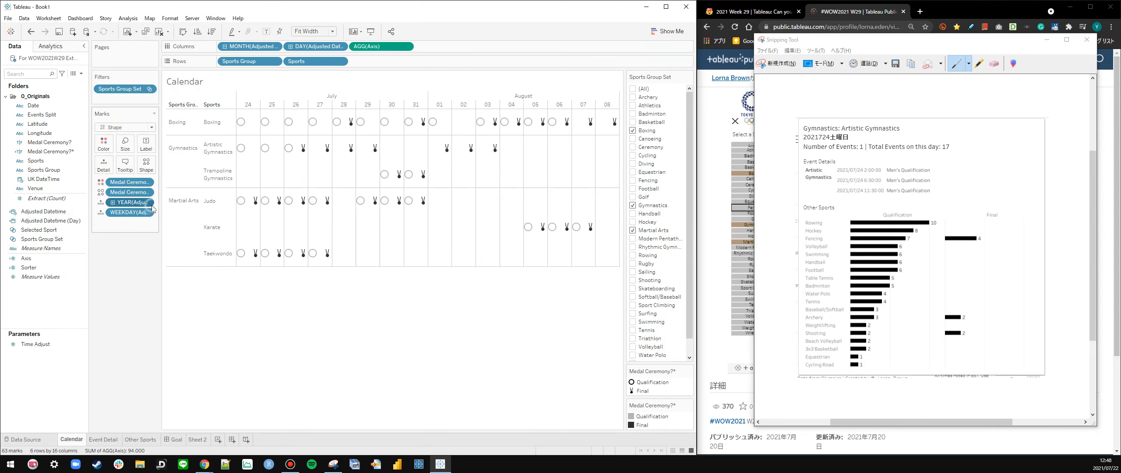
In the Calendar tooltip's second line, replace <DAY(Adjusted Datetime)> with <Adjusted Datetime (Day)> before the weekday field
click(126, 164)
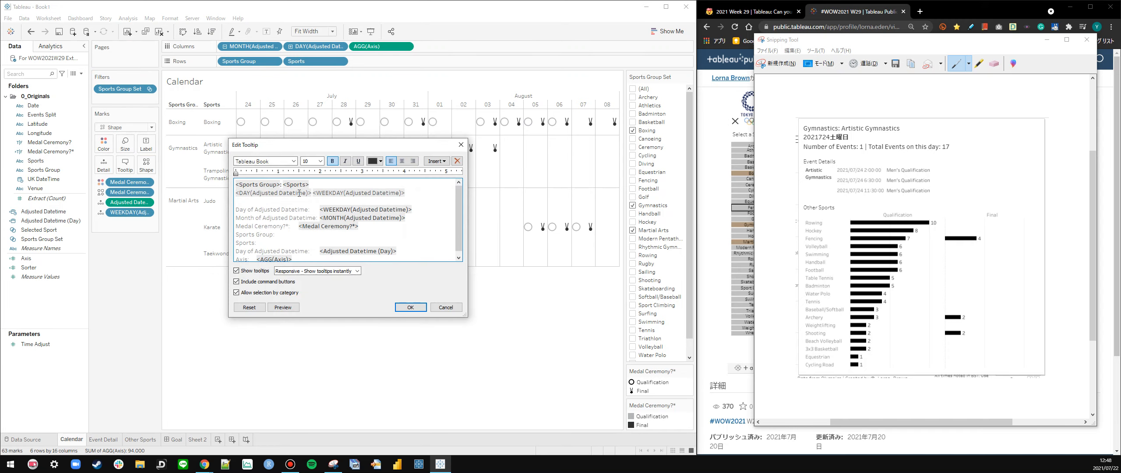
click(311, 193)
click(436, 161)
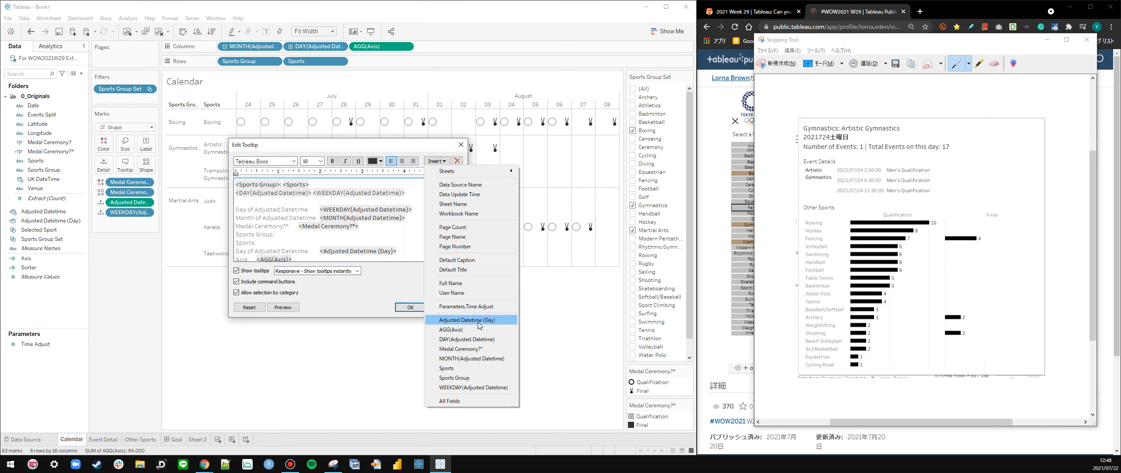
click(479, 320)
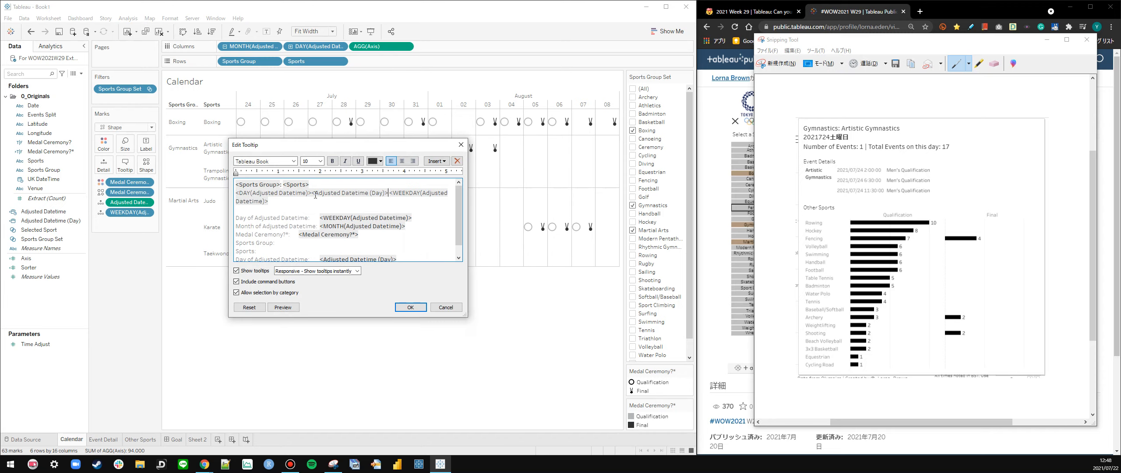
drag(312, 193, 212, 194)
key(BackSpace)
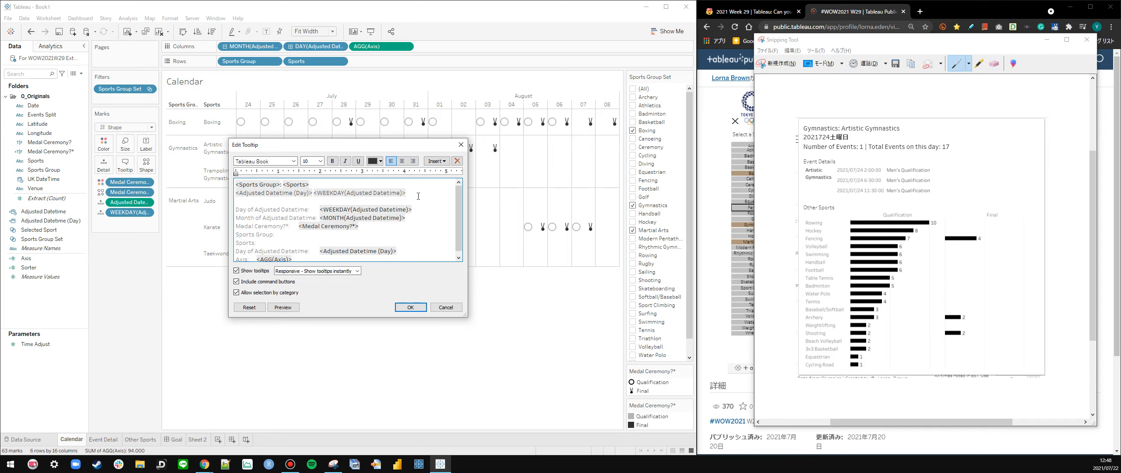
Add a third tooltip line reading "Number of Events:" and save the tooltip
key(Return)
text(Number of Events:)
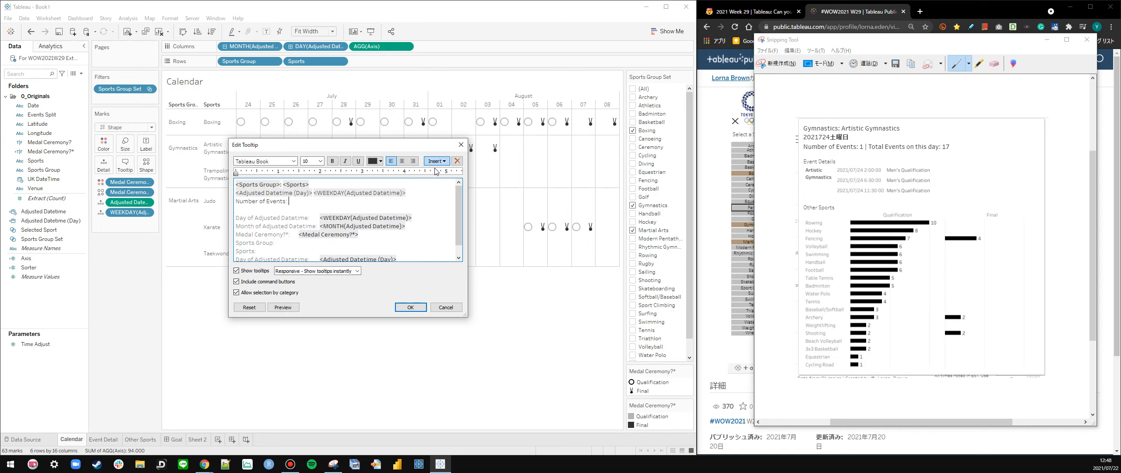
click(410, 307)
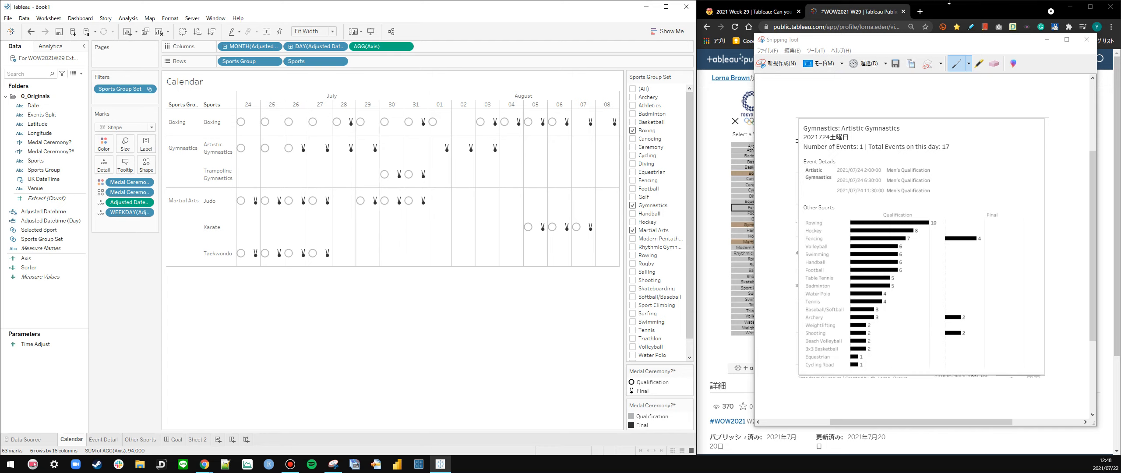
Switch to the reference dashboard in the browser and examine the event counts in its Trampoline and Artistic Gymnastics tooltips
click(732, 108)
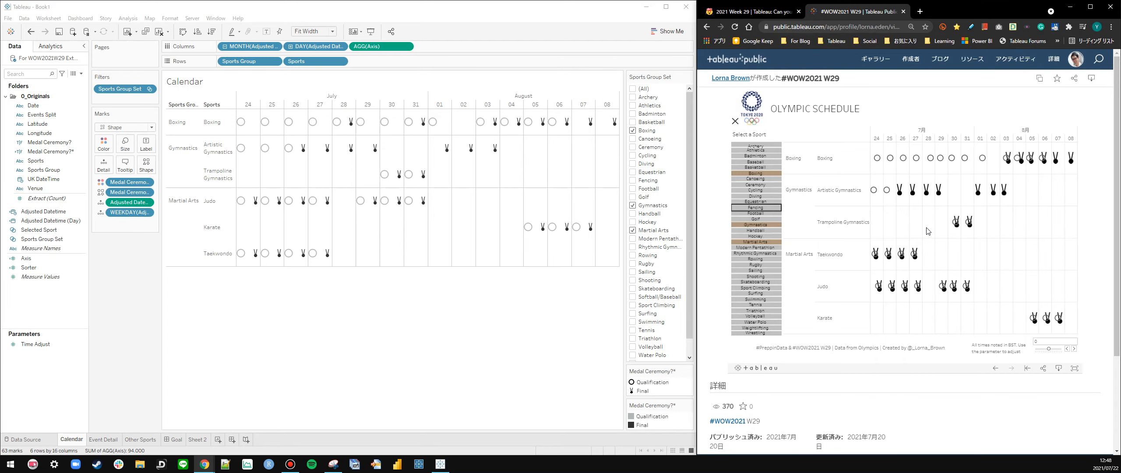
mouse_move(955, 228)
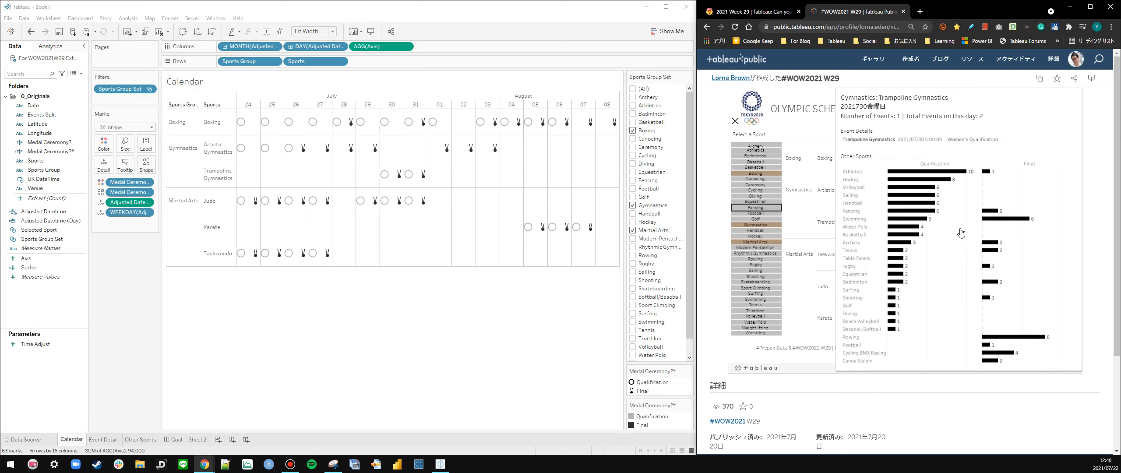
mouse_move(916, 200)
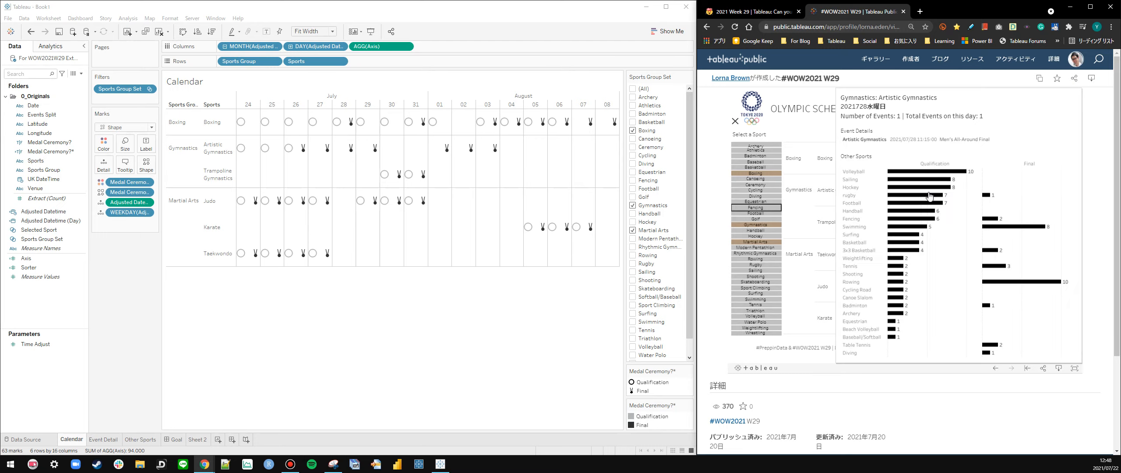
mouse_move(885, 194)
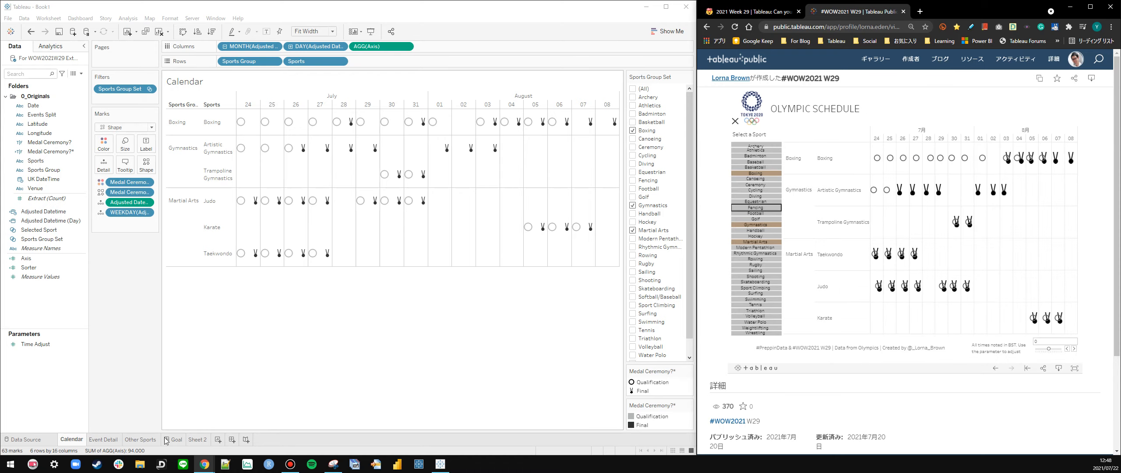
On the Event Detail sheet in Tableau, set the Time Adjust parameter to +0
click(108, 442)
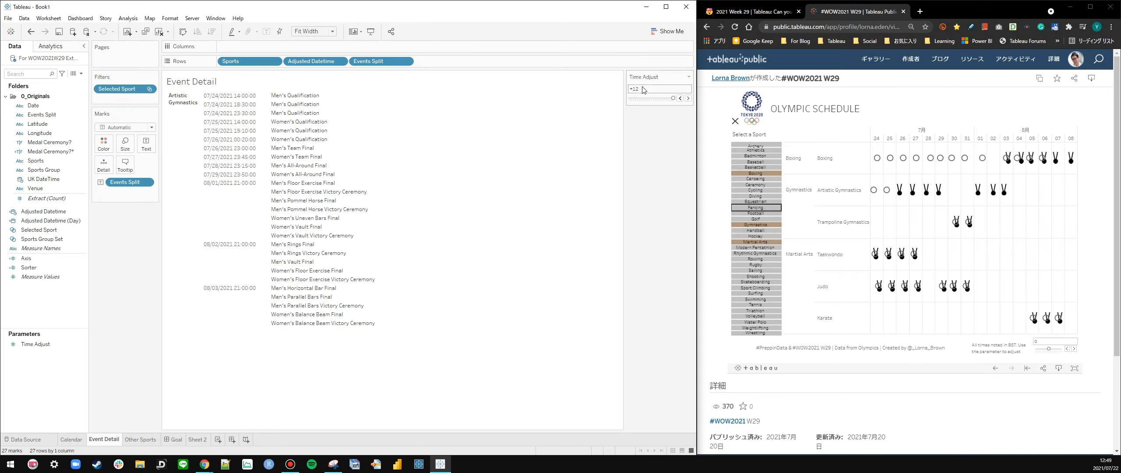
drag(670, 98, 652, 99)
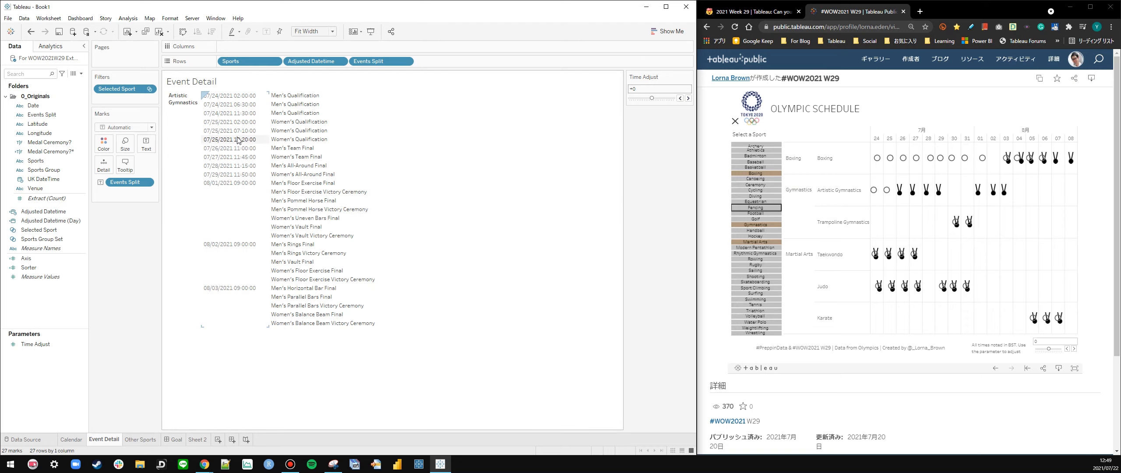
In the browser, review the challenge requirements and compare the Artistic Gymnastics tooltips' event counts and event details
mouse_move(889, 193)
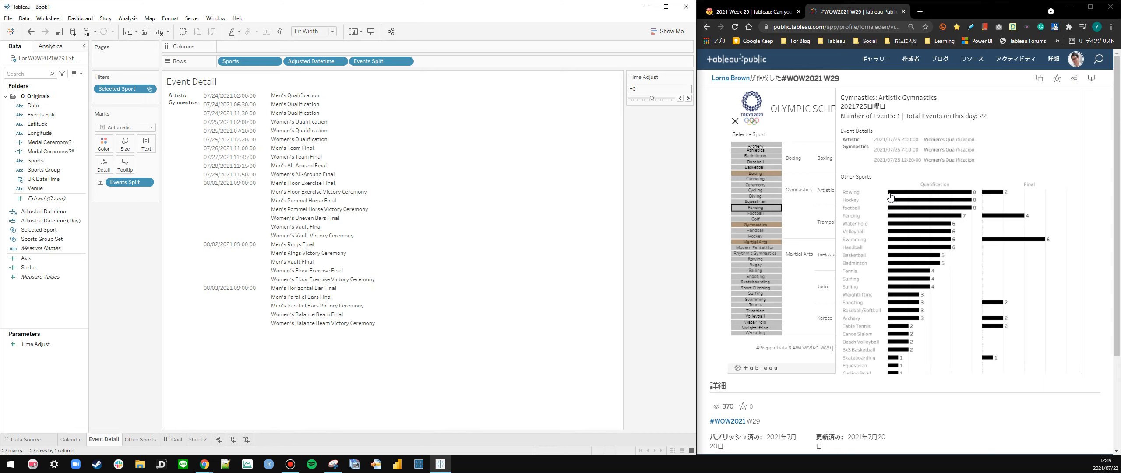
click(749, 11)
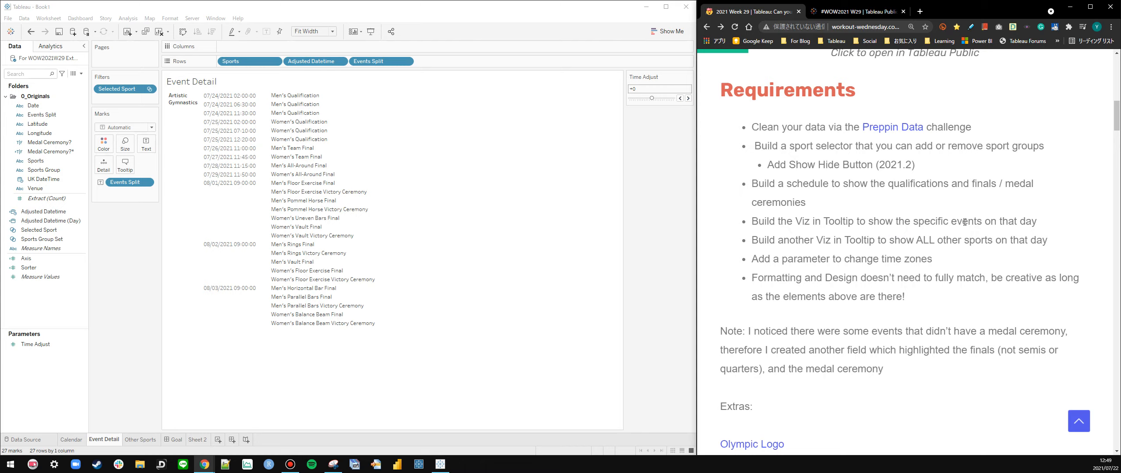
click(824, 13)
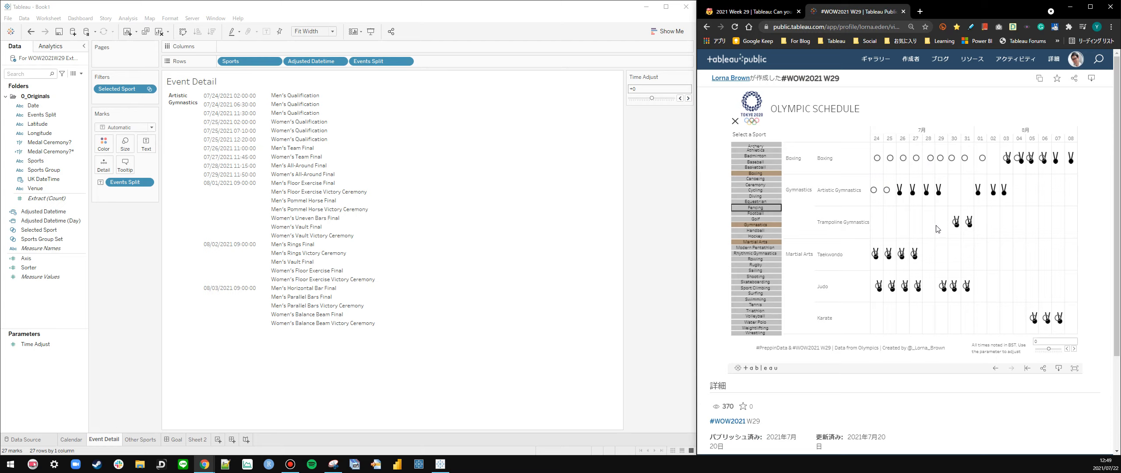
mouse_move(927, 194)
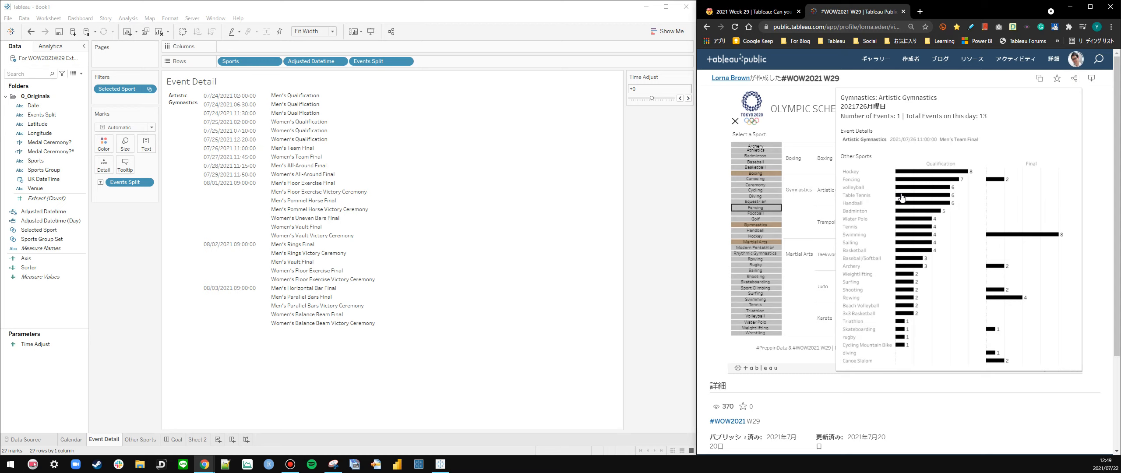
On the Calendar sheet, start a new calculated field and name it "Total Events On the Day"
click(114, 436)
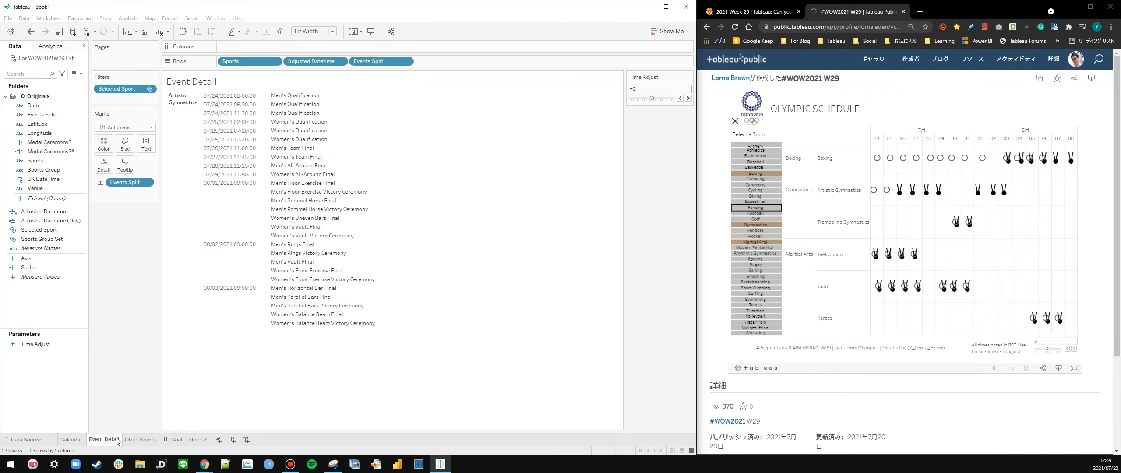
click(77, 440)
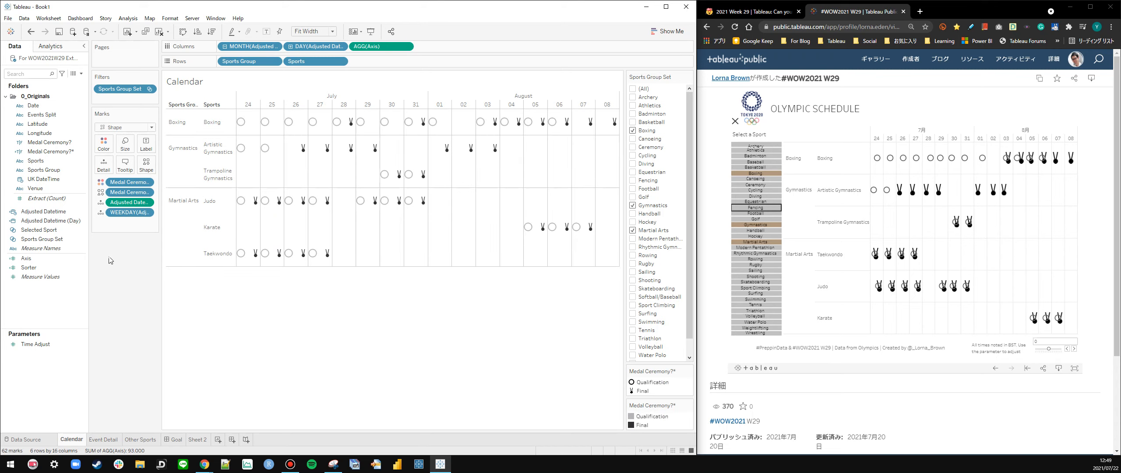
right_click(17, 298)
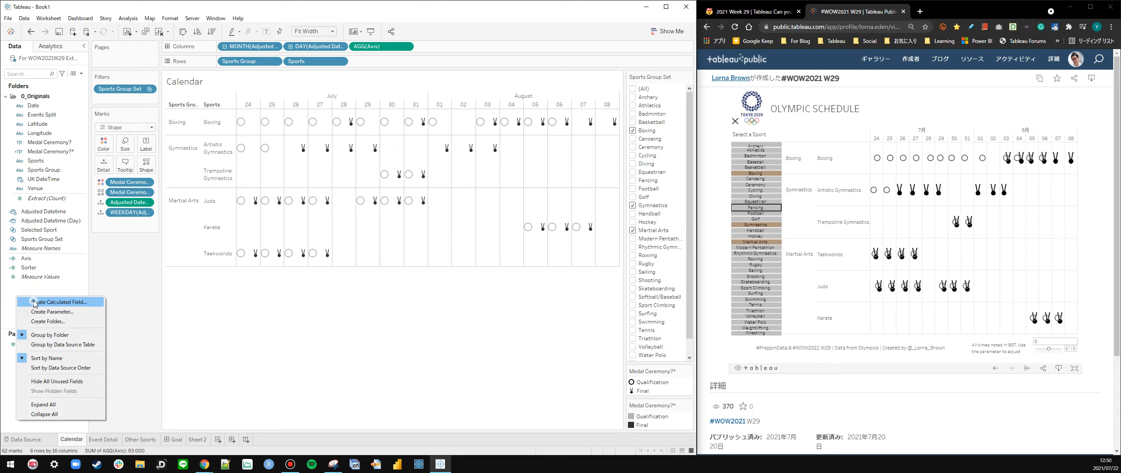
click(33, 302)
text(Toa)
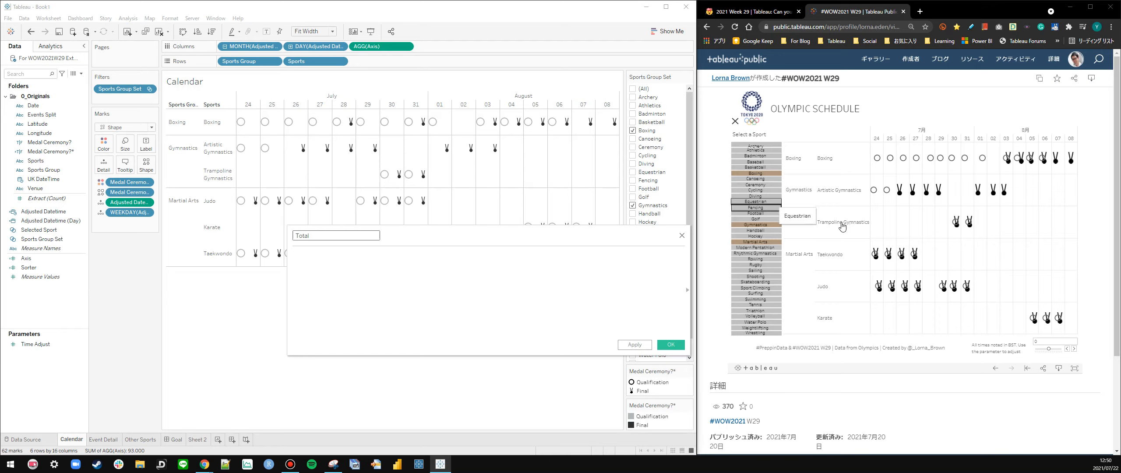
mouse_move(1005, 165)
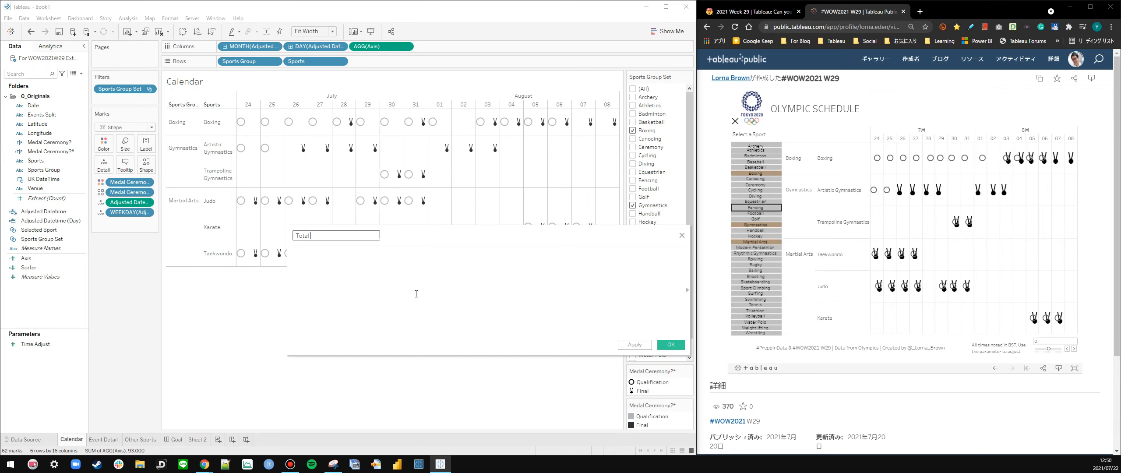
text(VENT)
key(BackSpace)
key(BackSpace)
key(BackSpace)
key(BackSpace)
key(BackSpace)
key(BackSpace)
text(Events On the Day)
Define the calculation as { FIXED [Adjusted Datetime (Day)]: COUNT([Extract])} and save the field
click(429, 273)
text({ FIXED)
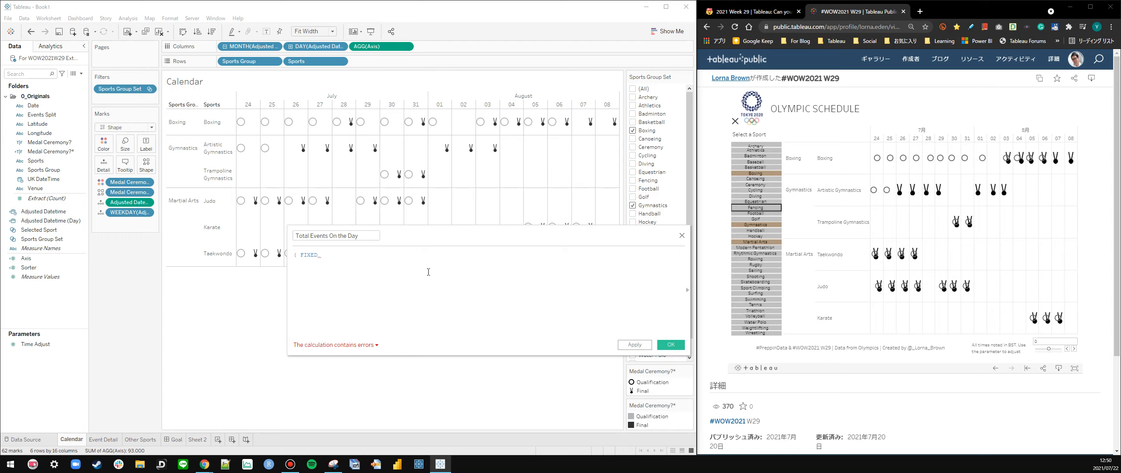
drag(49, 220, 457, 279)
click(45, 276)
drag(46, 198, 434, 306)
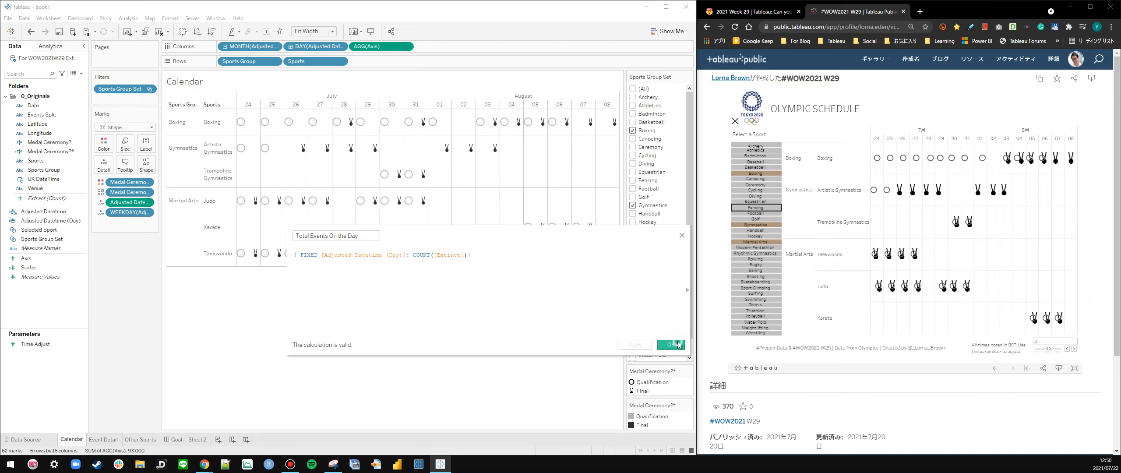
click(671, 344)
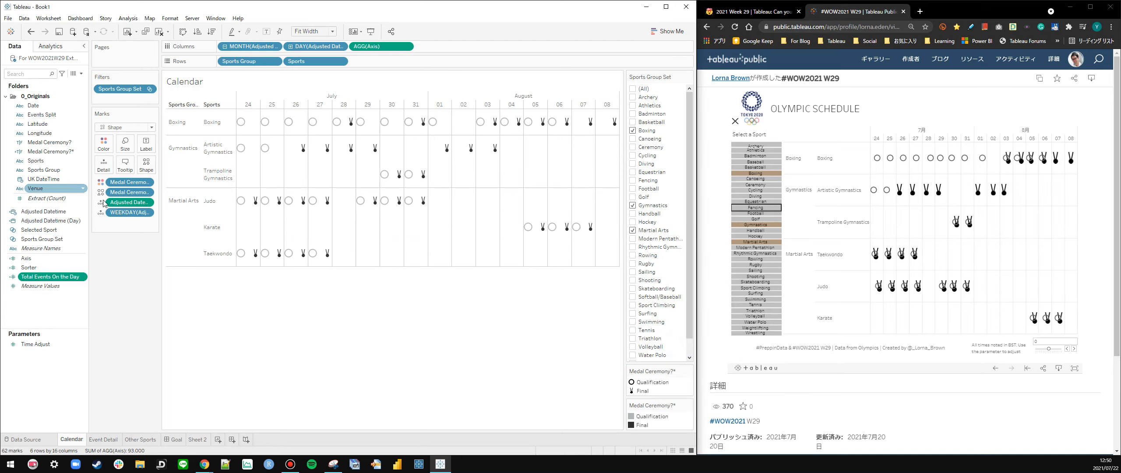
Add the Extract count and Total Events On the Day to the Calendar's tooltip fields, aggregating Total Events On the Day as Minimum
drag(46, 198, 125, 170)
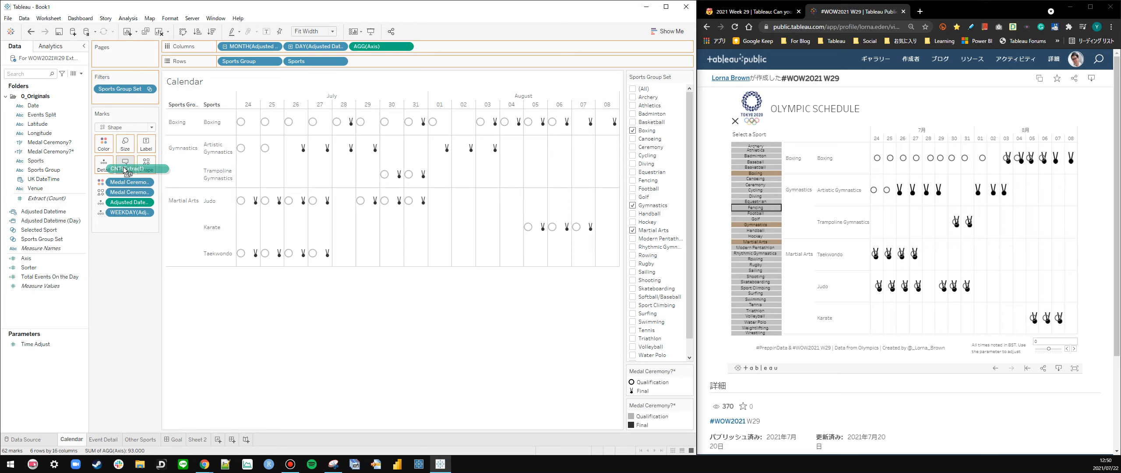
drag(124, 169, 124, 168)
drag(49, 276, 125, 169)
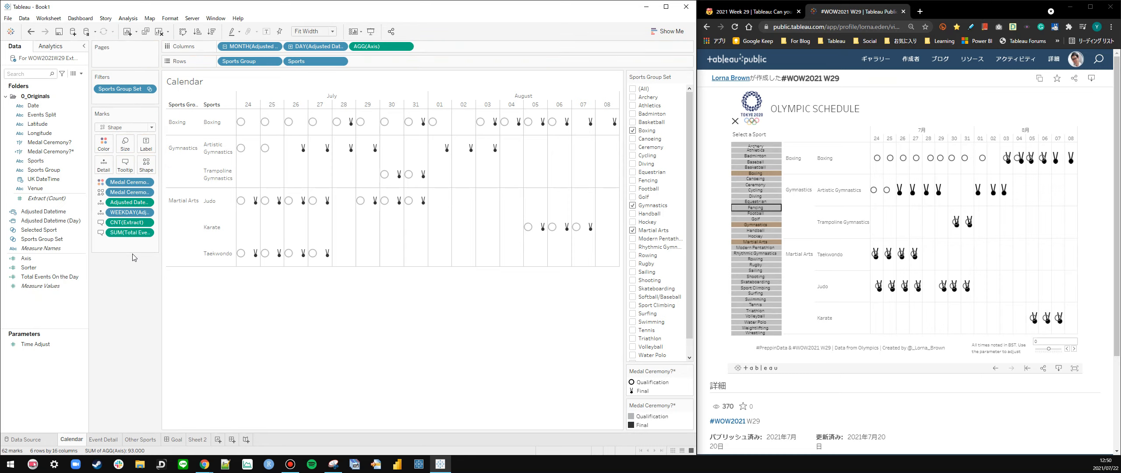
right_click(131, 232)
mouse_move(146, 305)
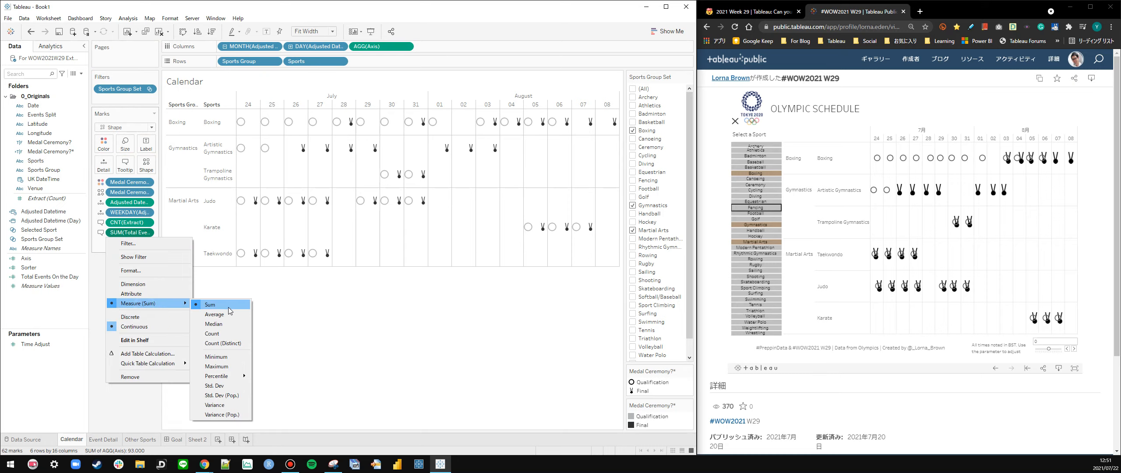
click(216, 356)
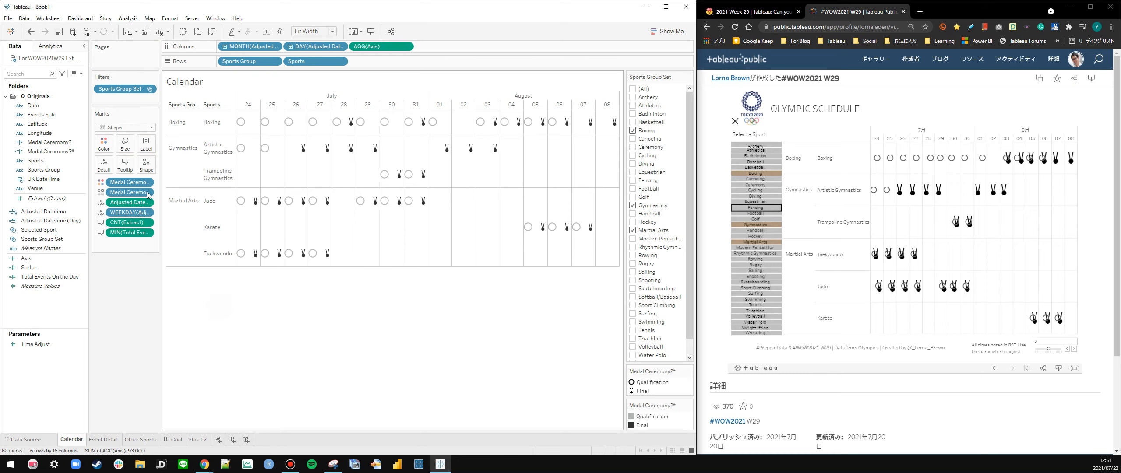
Complete the tooltip's "Number of Events:" line with CNT(Extract), "| Total Events on this day:" and MIN(Total Events On the Day), and save it
click(131, 172)
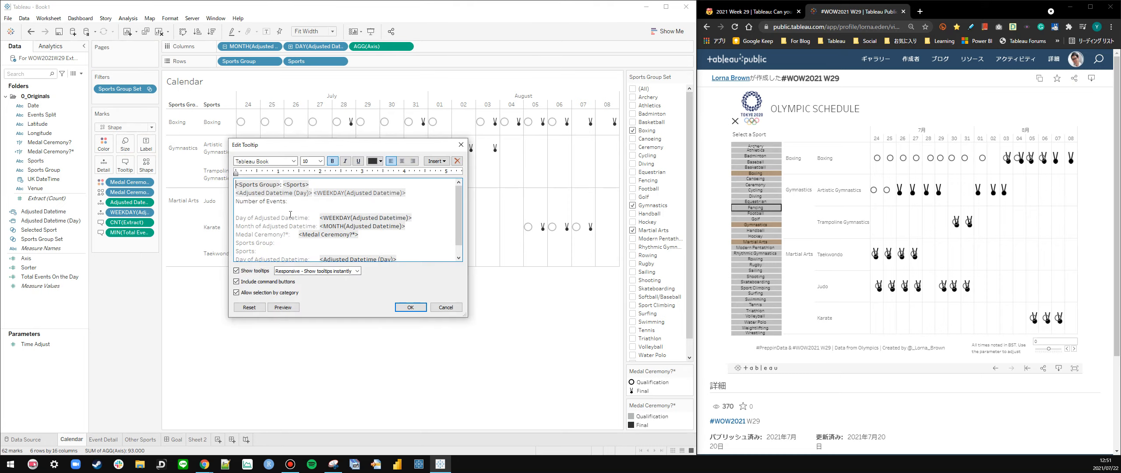
click(437, 161)
click(334, 464)
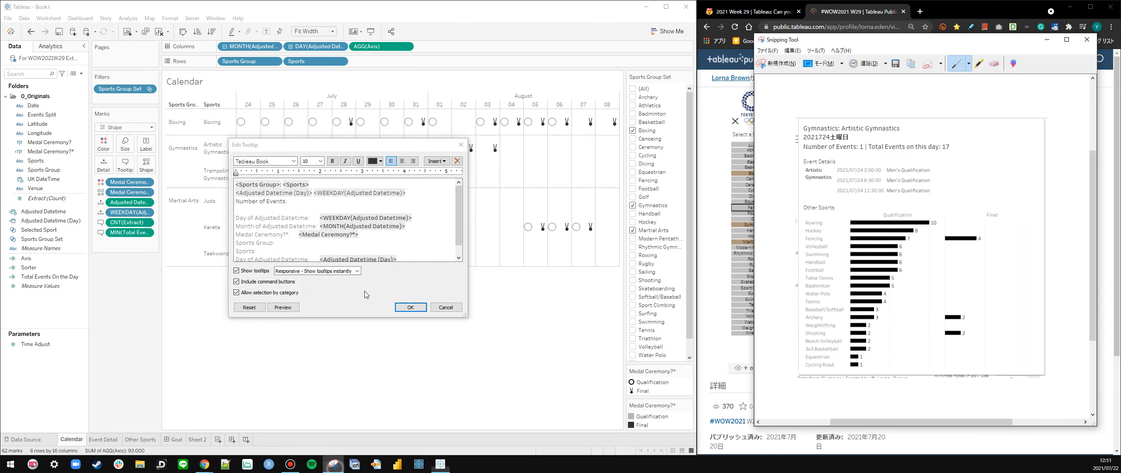
click(438, 161)
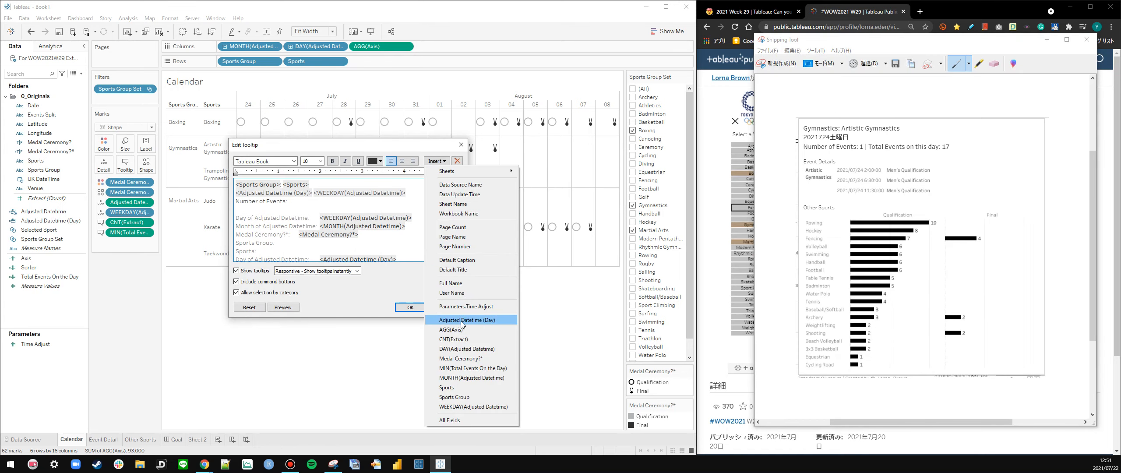
click(461, 340)
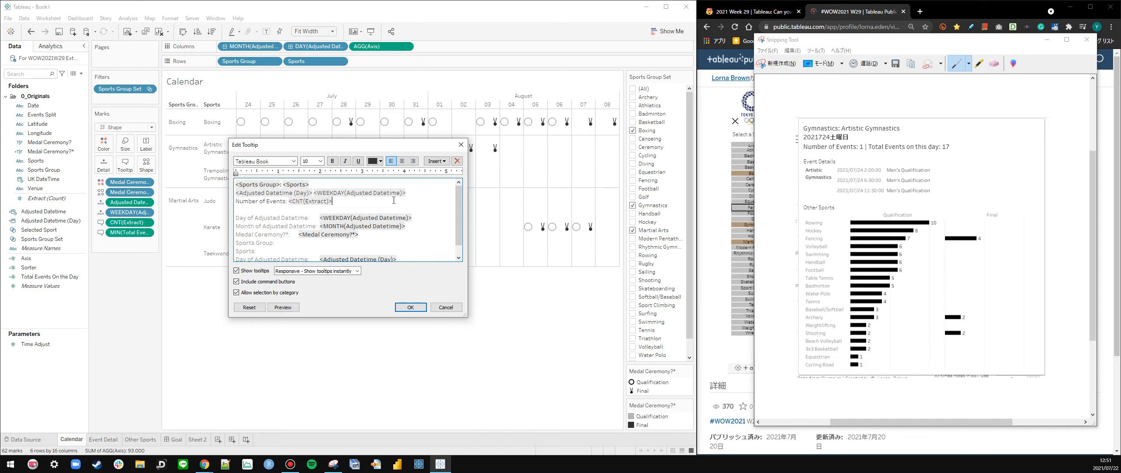
text(| Total Events on this day:)
click(437, 162)
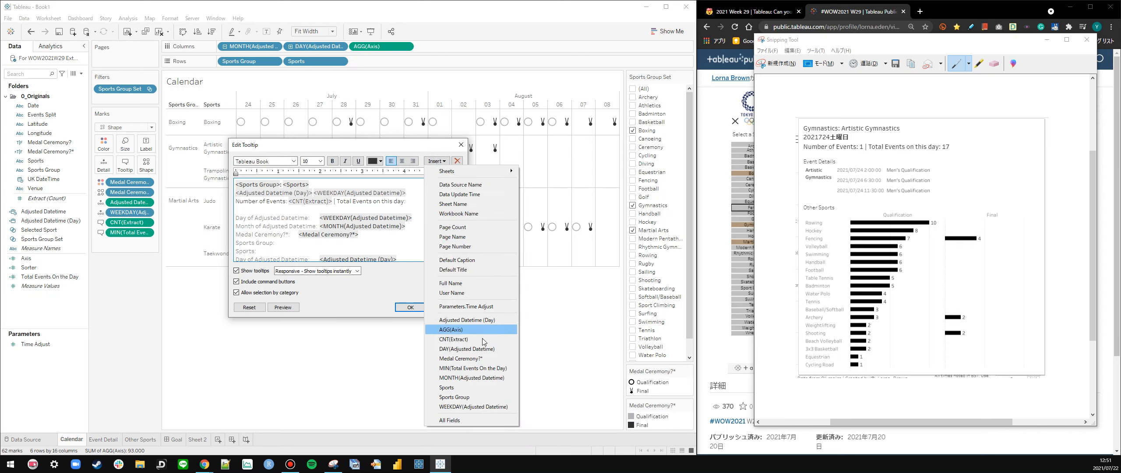
click(482, 369)
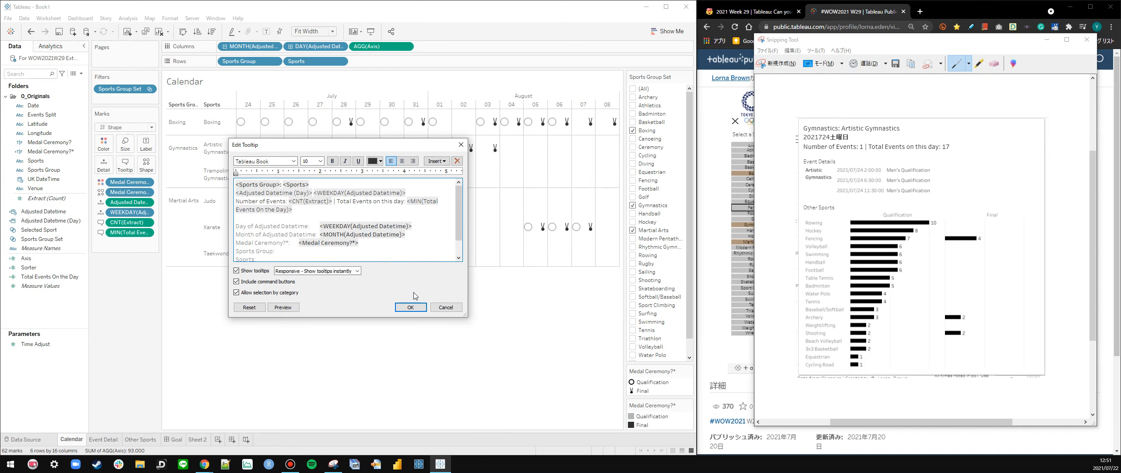
click(411, 307)
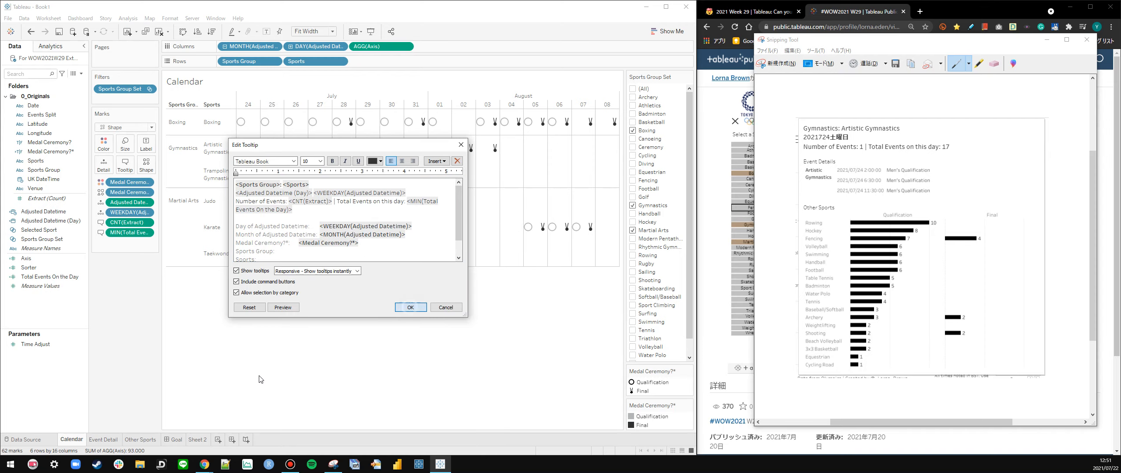
Review the Event Detail sheet, return to Calendar and examine the event counts in the Artistic Gymnastics tooltips
click(140, 439)
click(109, 441)
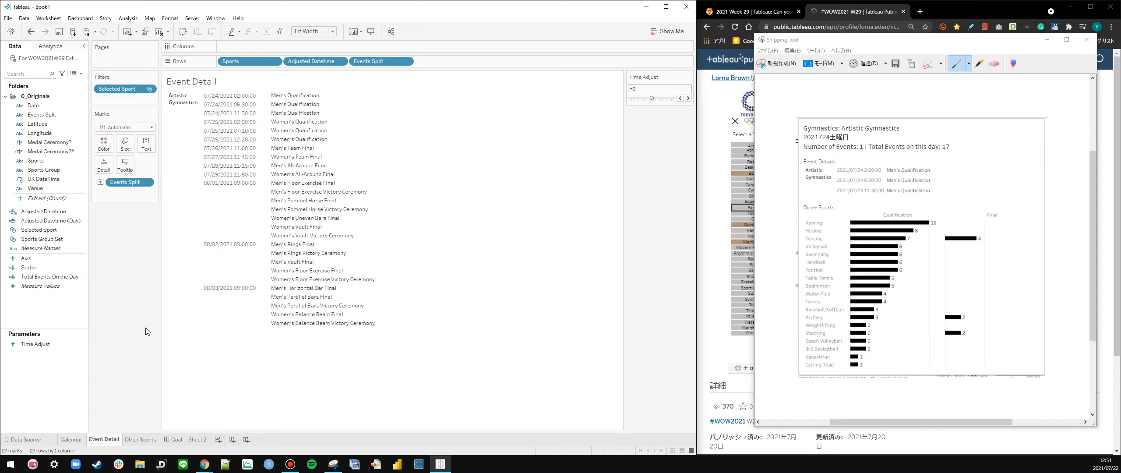
click(78, 438)
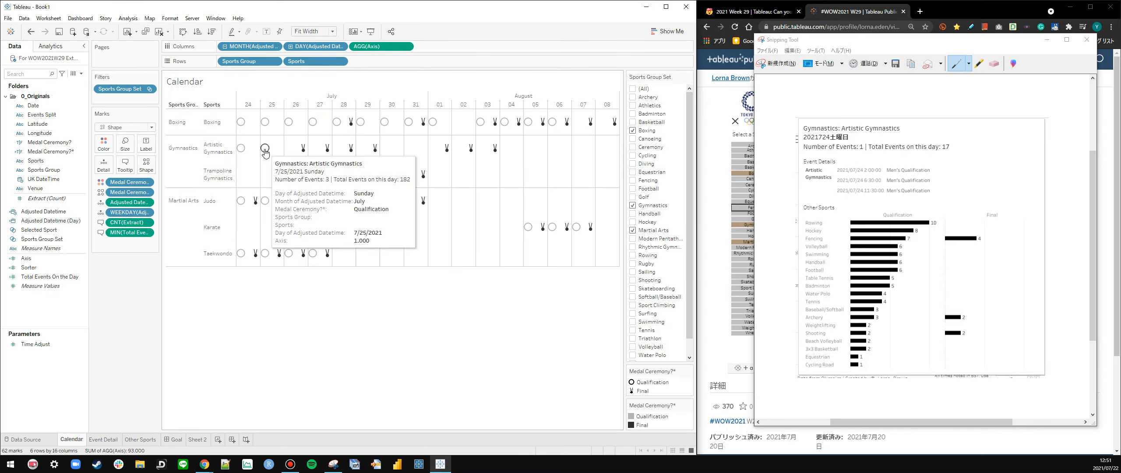
mouse_move(241, 152)
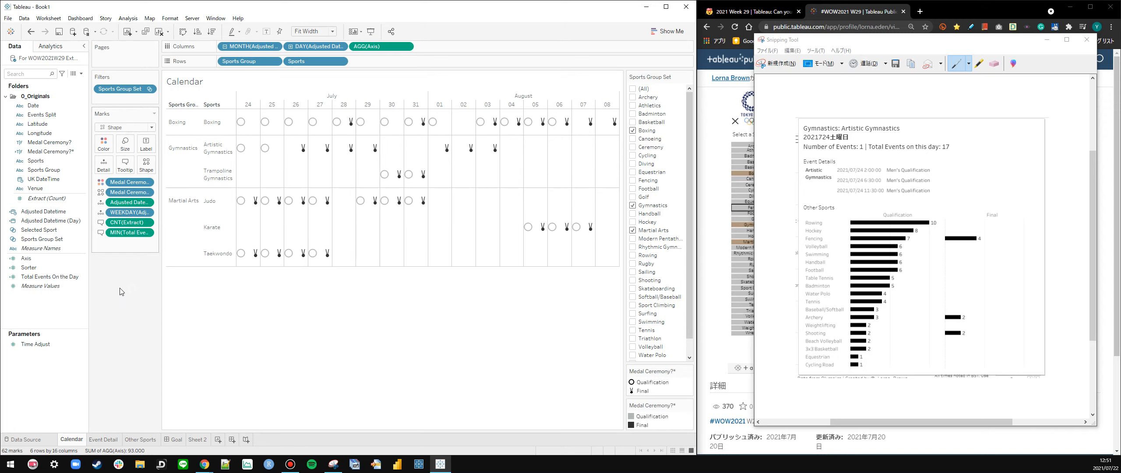
Try COUNTD([Events Split]) as the aggregation in Total Events On the Day and check the Calendar's tooltips
right_click(55, 276)
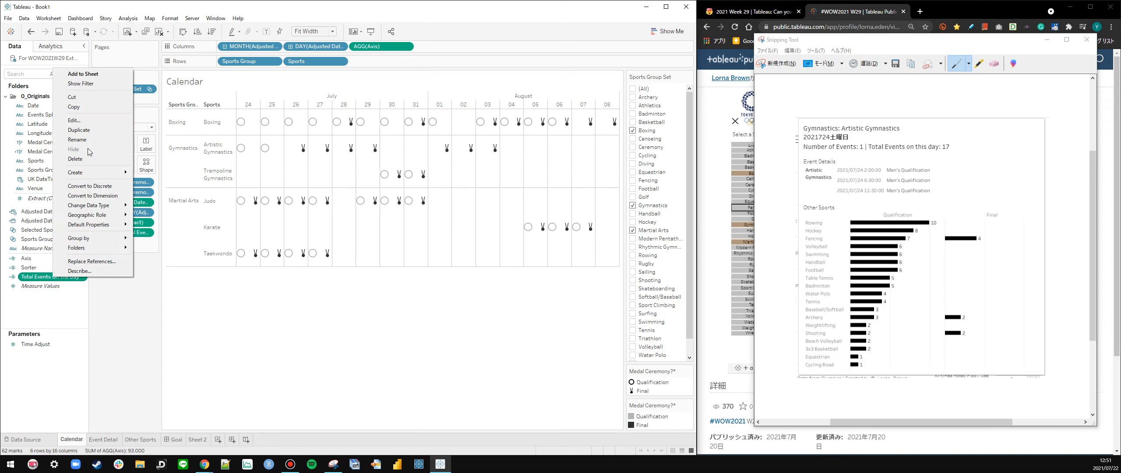
click(75, 120)
click(431, 255)
text(D)
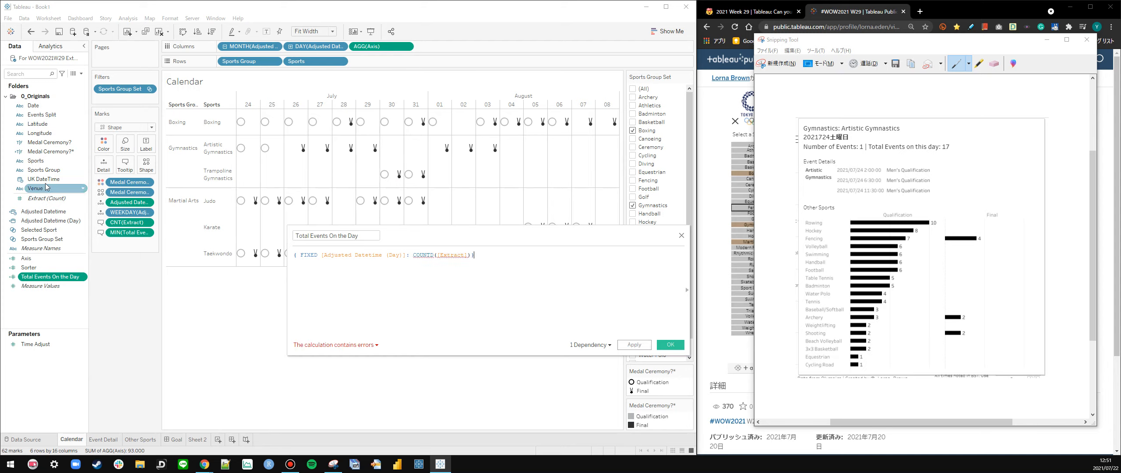
drag(42, 115, 452, 257)
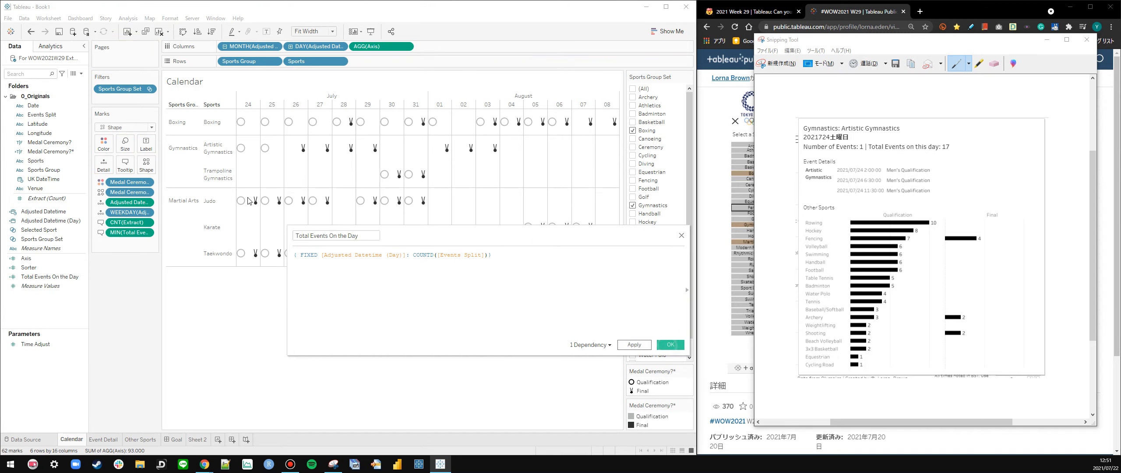
mouse_move(252, 151)
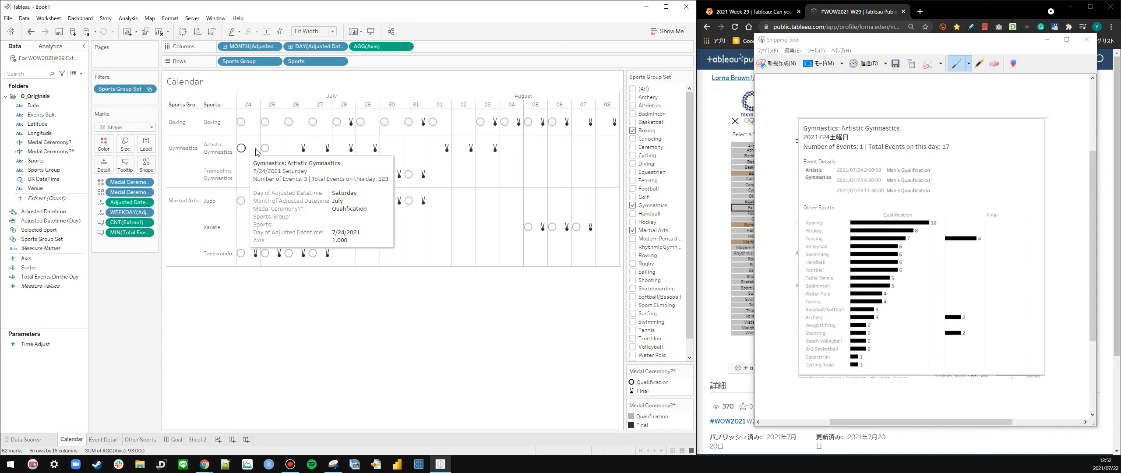
mouse_move(270, 260)
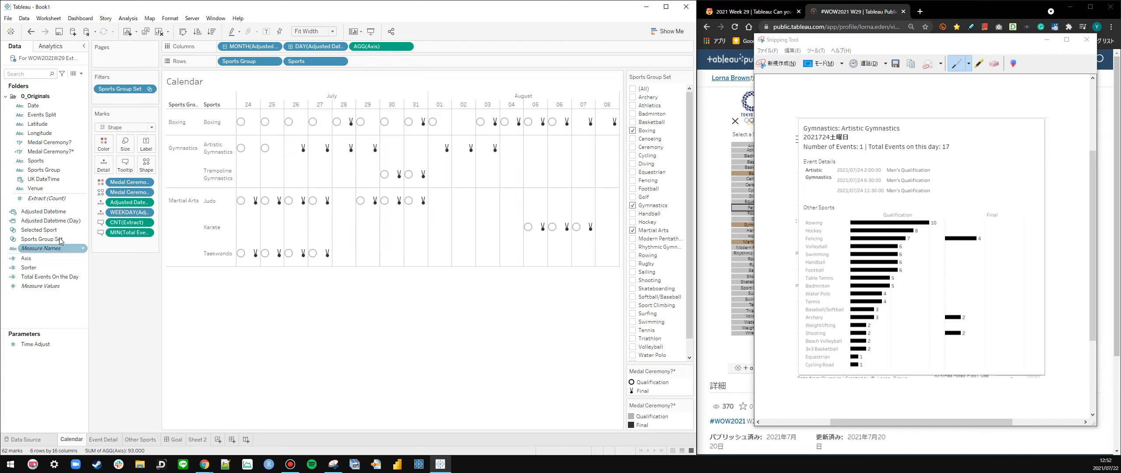
Change the aggregation in Total Events On the Day to COUNT(1), save the field and check a Judo mark's tooltip
right_click(52, 277)
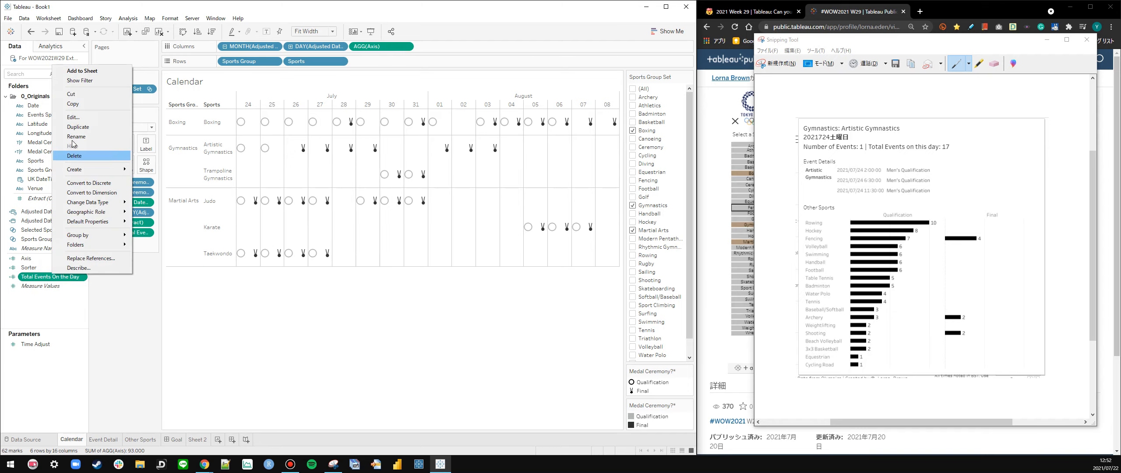
click(72, 117)
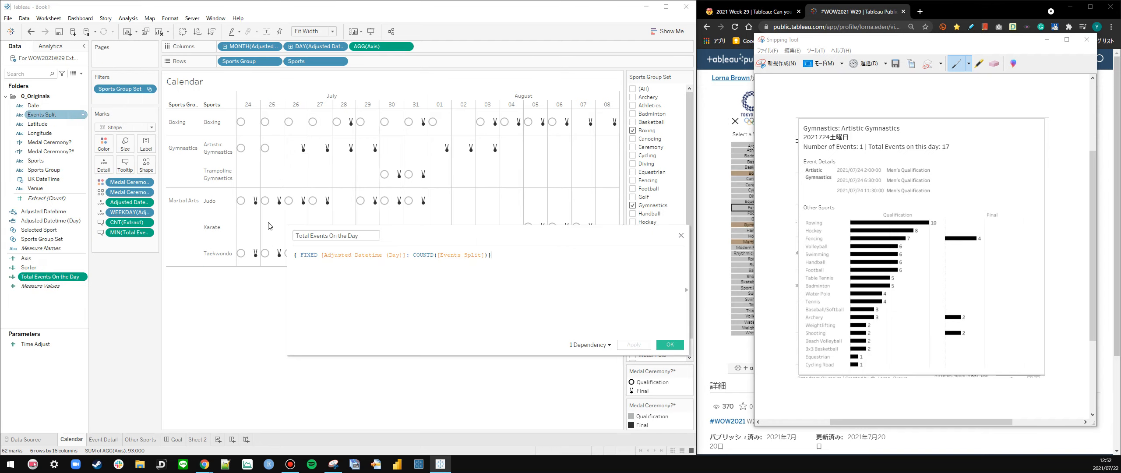
key(BackSpace)
double_click(436, 254)
text(exc)
key(BackSpace)
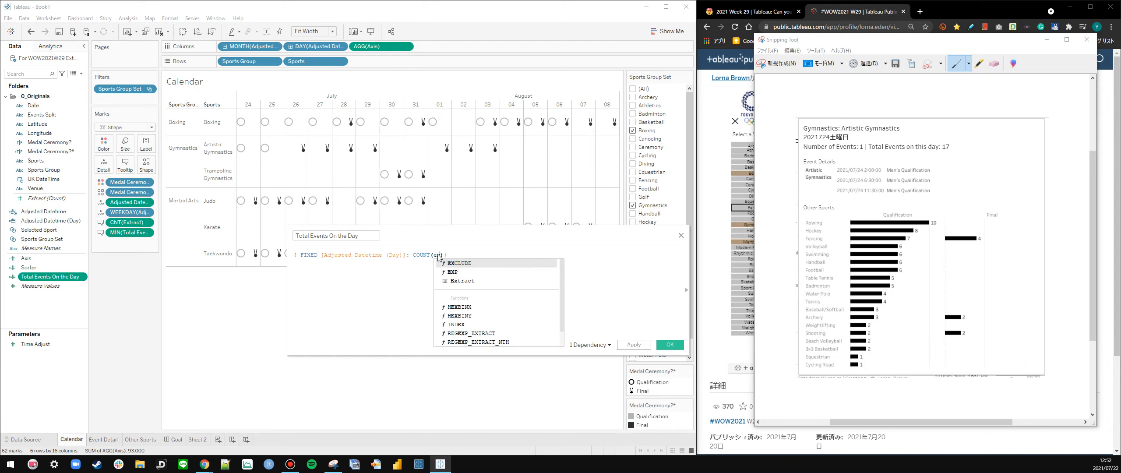
key(BackSpace)
key(BackSpace)
text(1)
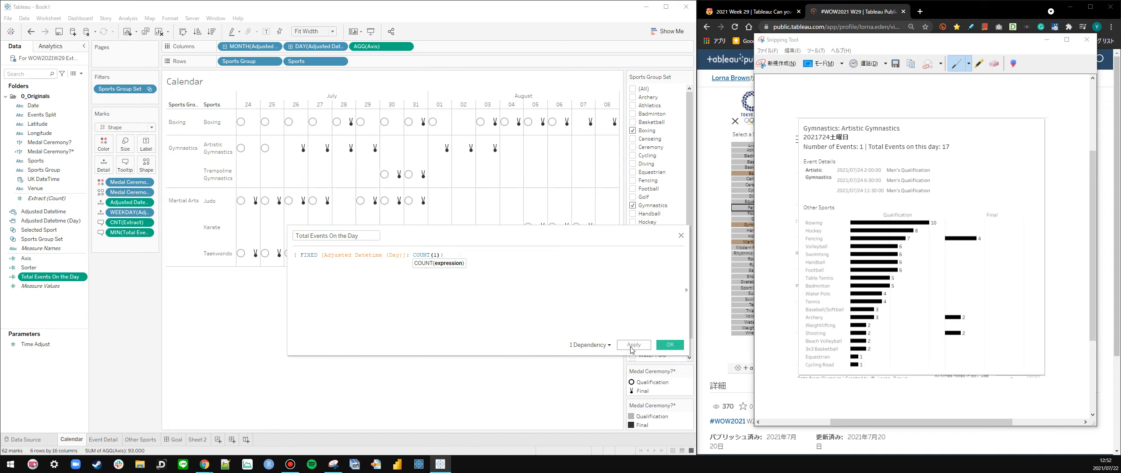
click(669, 346)
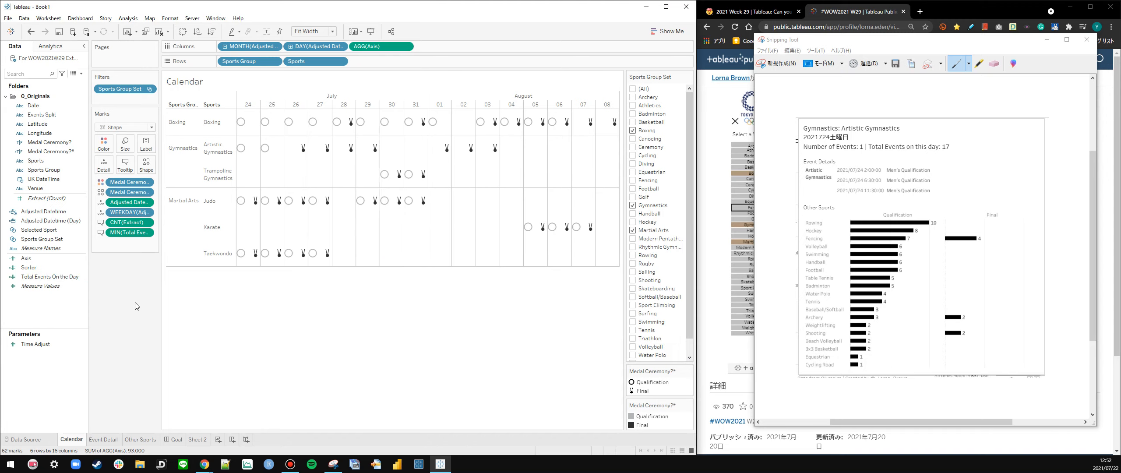
mouse_move(270, 203)
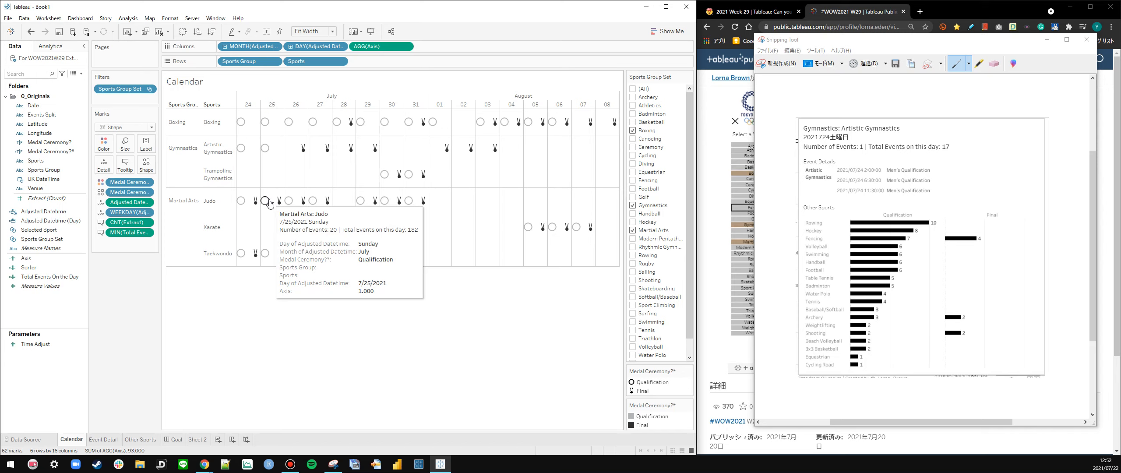
Add an "Event Details" heading beneath the event counts in the Calendar's tooltip, separated by a blank line
click(125, 165)
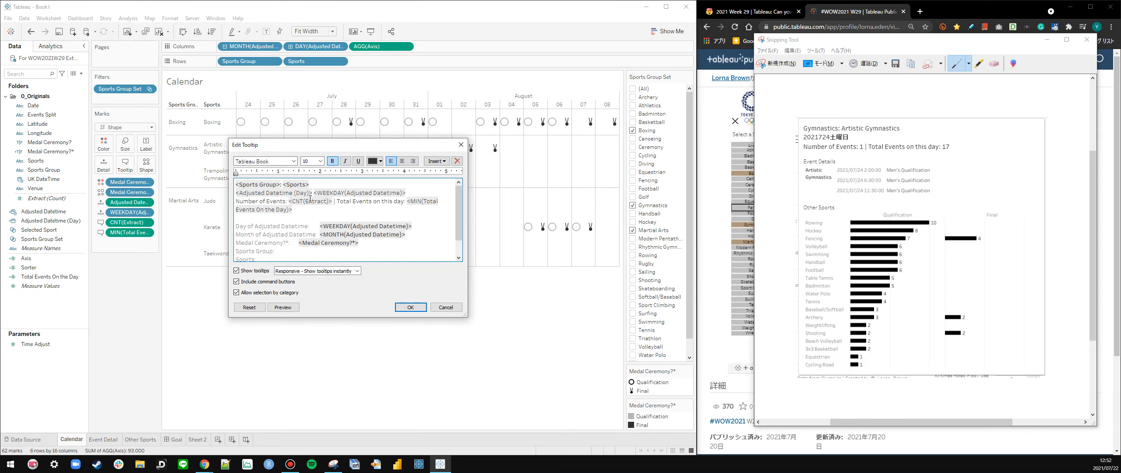
click(317, 211)
key(Return)
key(Return)
text(Event De)
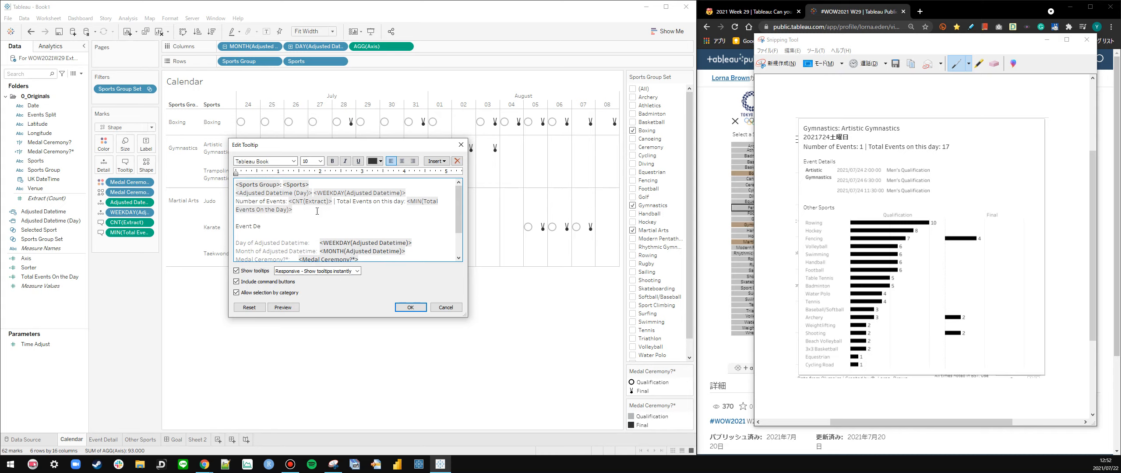
text(tails)
Give the tooltip's date and event-count lines a darker text colour and disable command buttons and selection by category
triple_click(252, 201)
drag(296, 210, 232, 192)
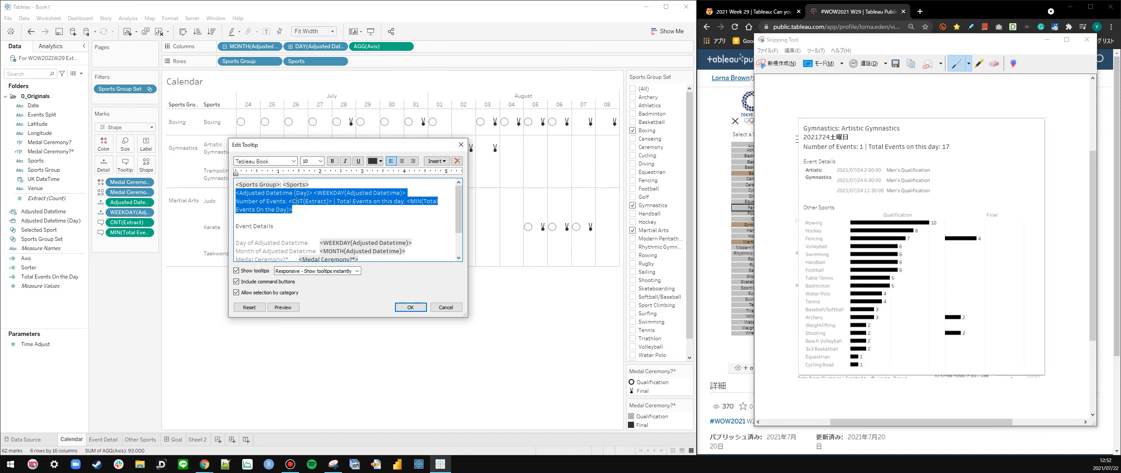
click(312, 219)
click(283, 307)
click(268, 292)
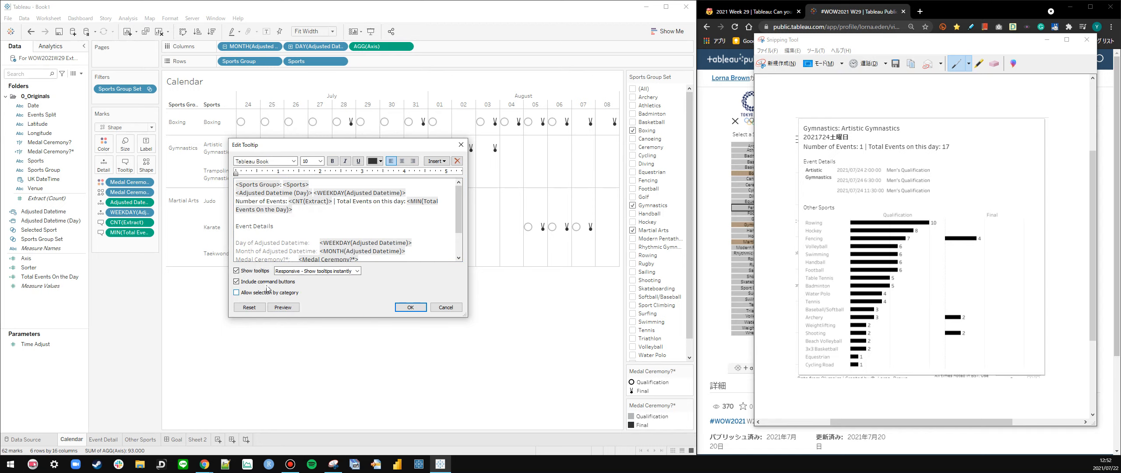
click(262, 284)
Replace the remaining default field lines in the tooltip with an "Other Sports" heading
drag(236, 235, 489, 293)
key(Delete)
text(Other Sports)
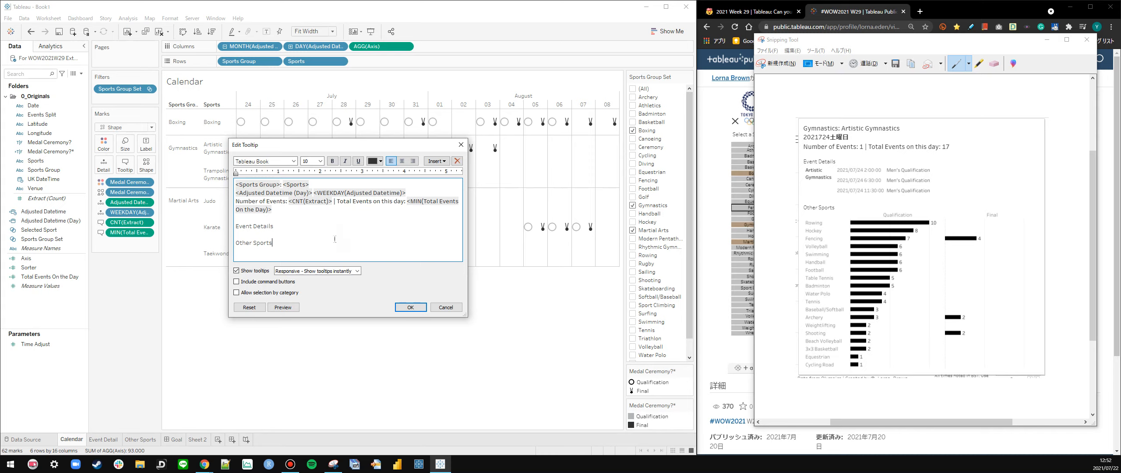
key(Return)
Insert the Event Detail sheet beneath the "Event Details" heading and tidy the blank lines after it
click(436, 161)
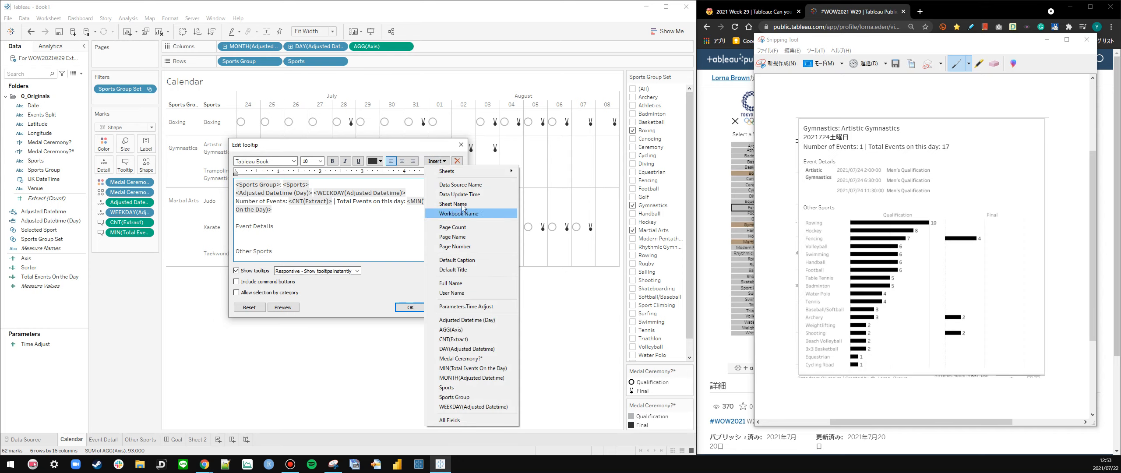
mouse_move(467, 172)
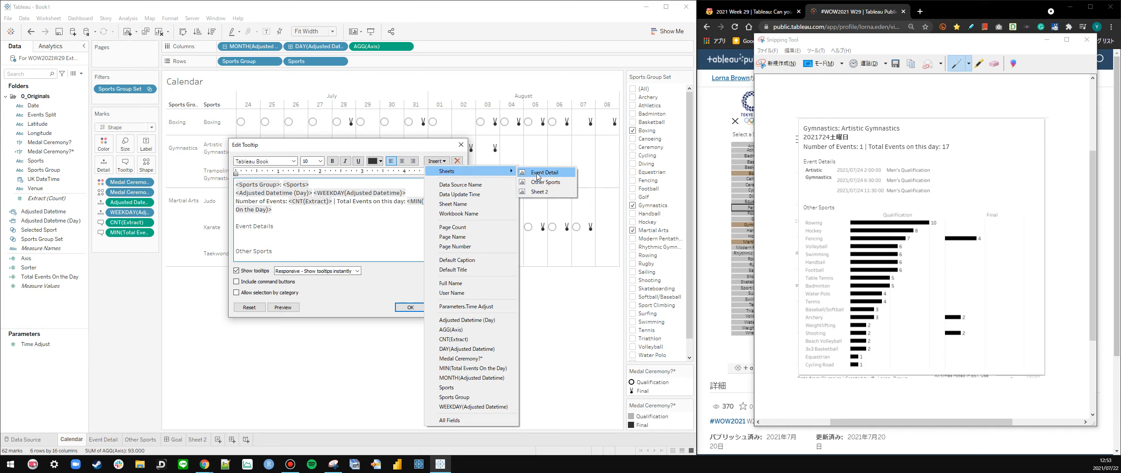
click(538, 174)
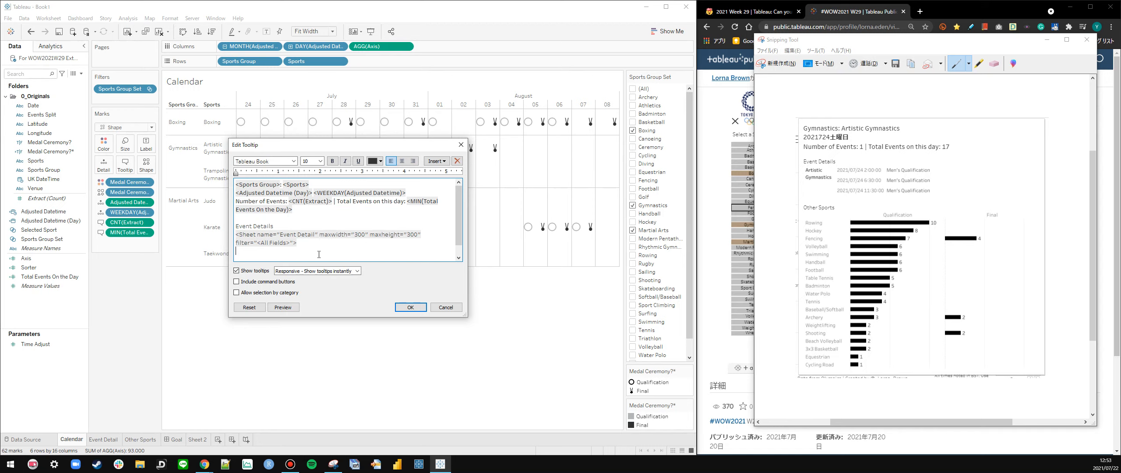
drag(337, 149, 393, 199)
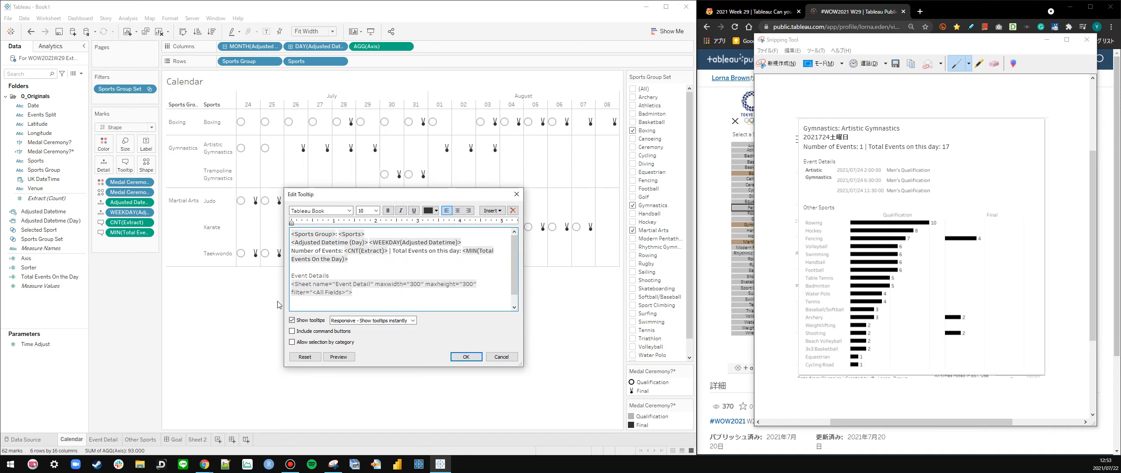
scroll(326, 301, down, 1)
key(BackSpace)
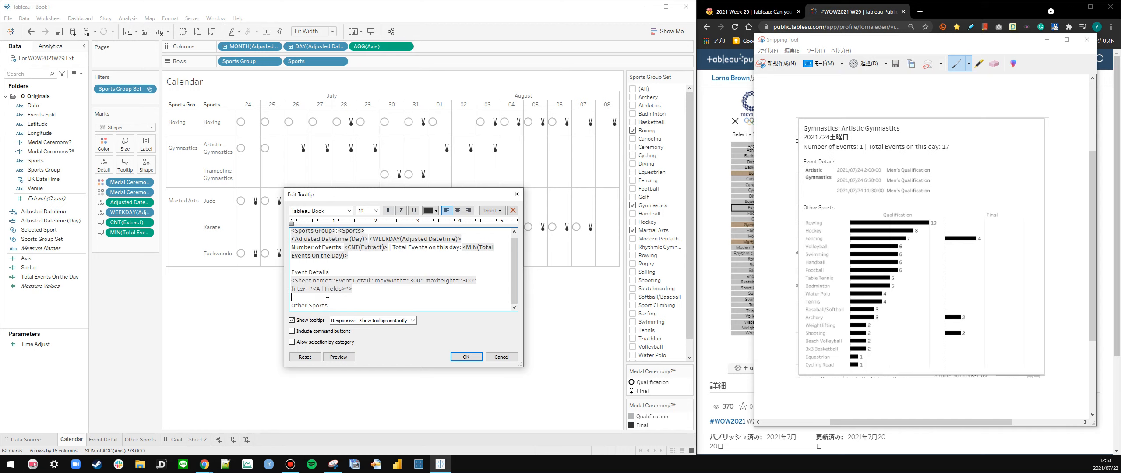
Insert the Other Sports sheet on a new line beneath the "Other Sports" heading in the tooltip
click(330, 300)
key(Return)
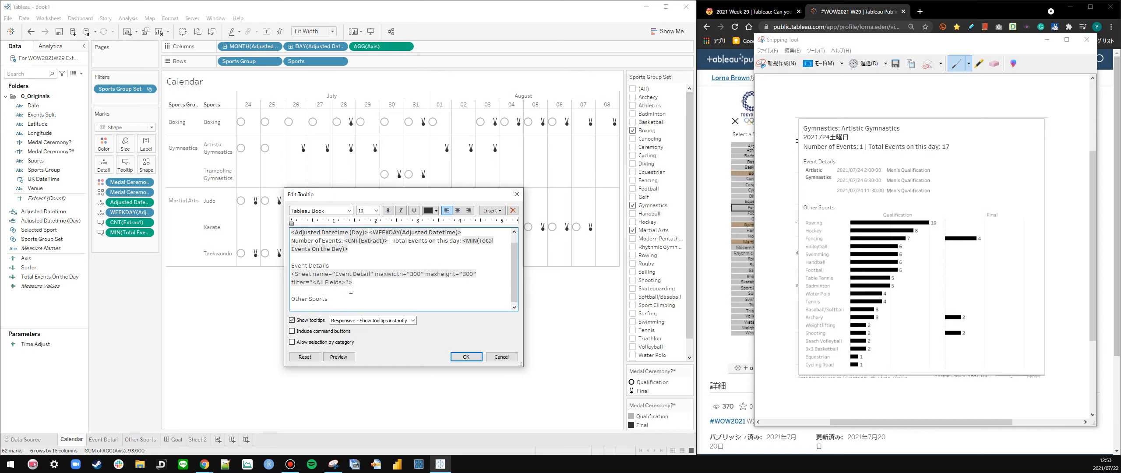
click(493, 211)
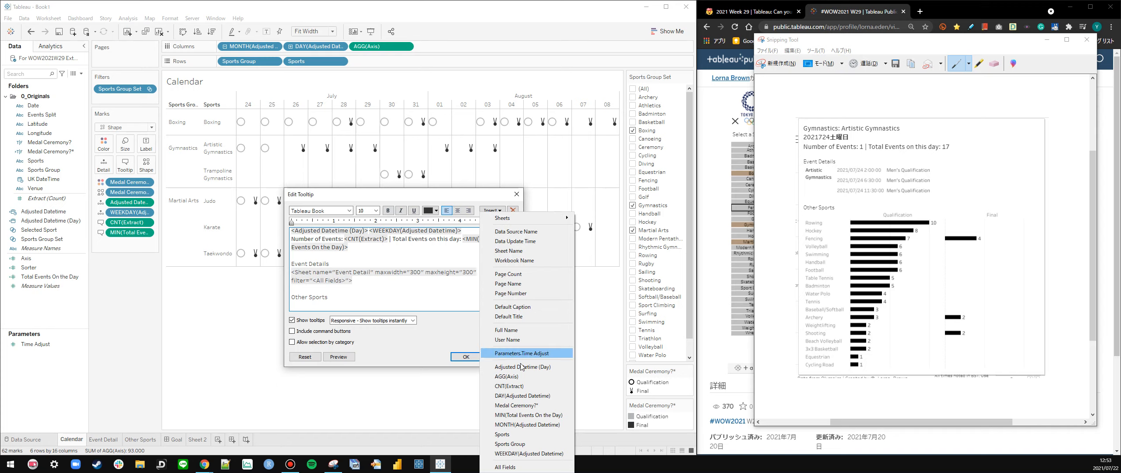
mouse_move(517, 218)
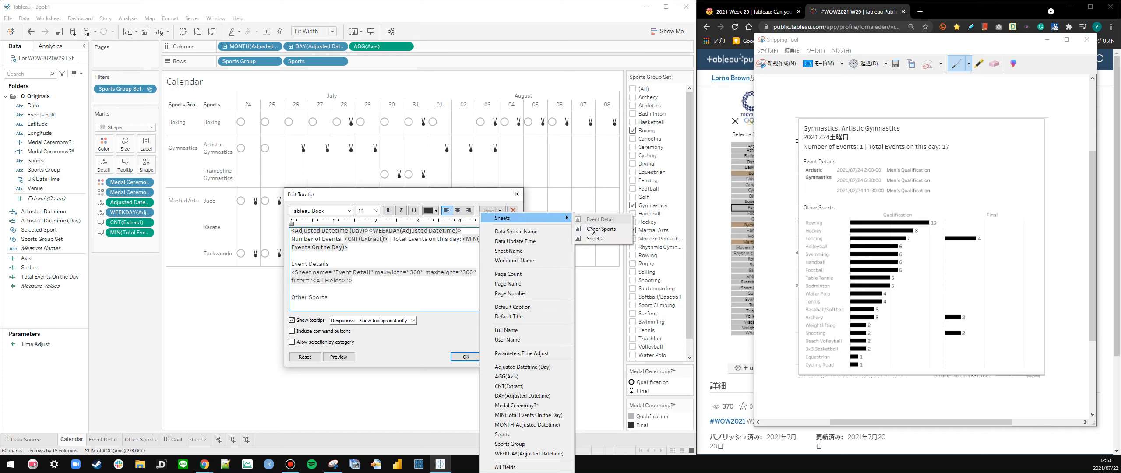
click(592, 229)
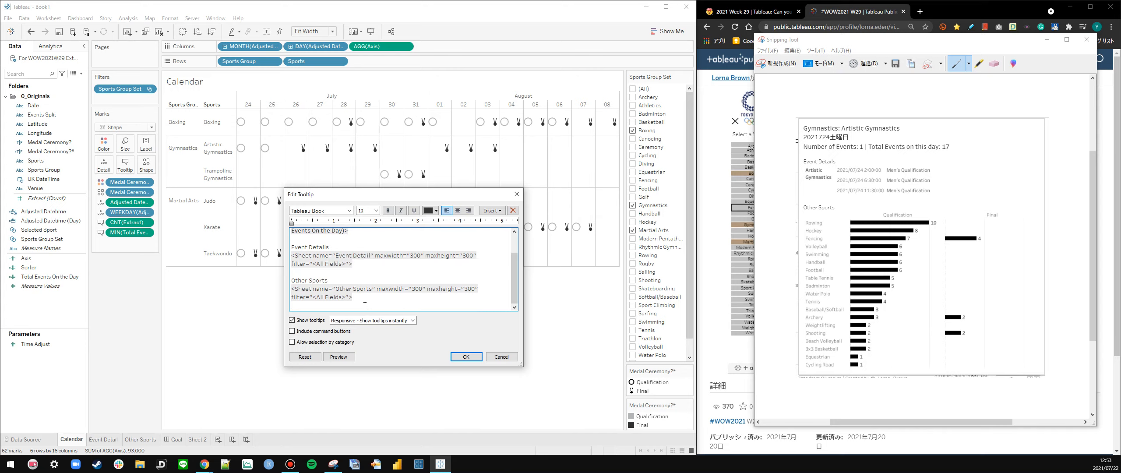
Change the embedded Other Sports sheet's filter to Adjusted Datetime (Day), save the tooltip and check an Artistic Gymnastics mark
double_click(343, 298)
key(BackSpace)
key(BackSpace)
key(BackSpace)
key(BackSpace)
key(BackSpace)
key(BackSpace)
key(BackSpace)
key(BackSpace)
key(BackSpace)
key(BackSpace)
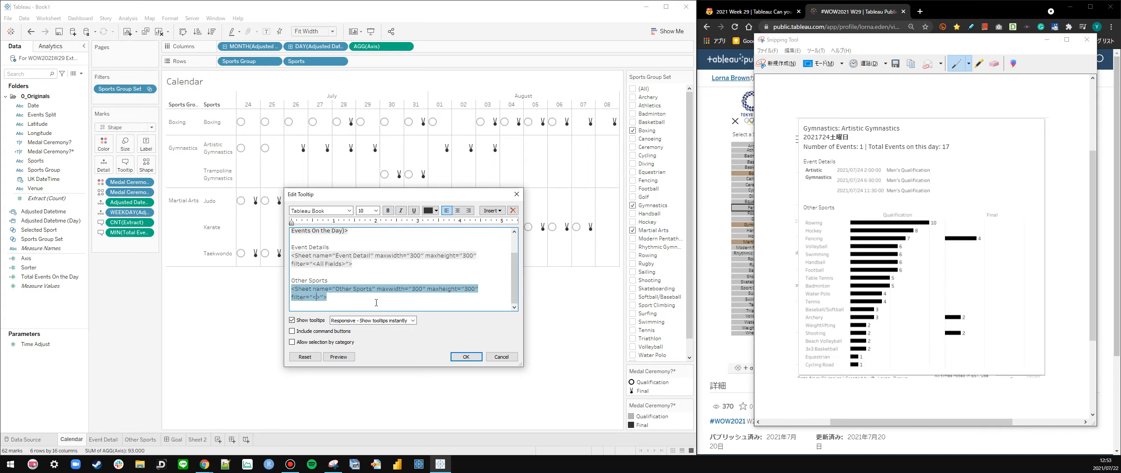
text(Adjusted Datetime (Day))
click(448, 303)
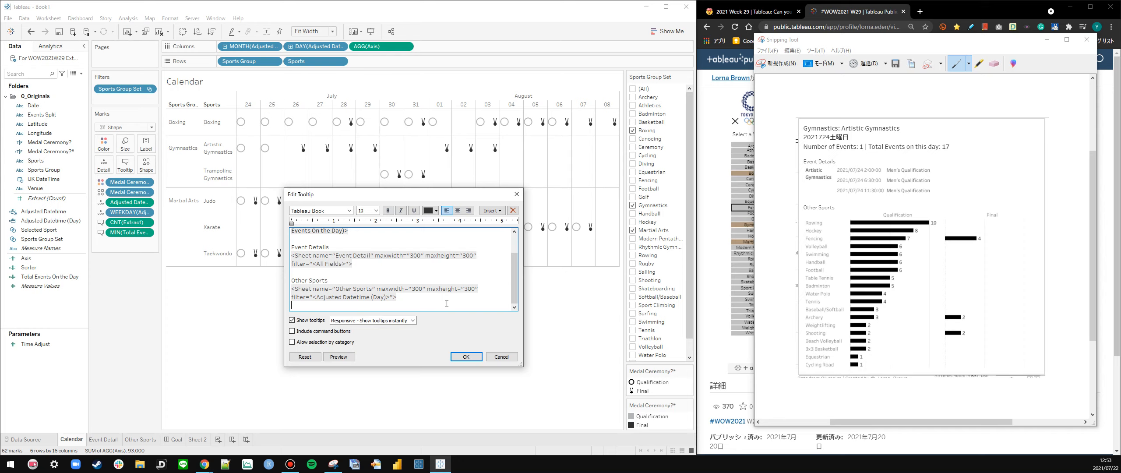
click(338, 357)
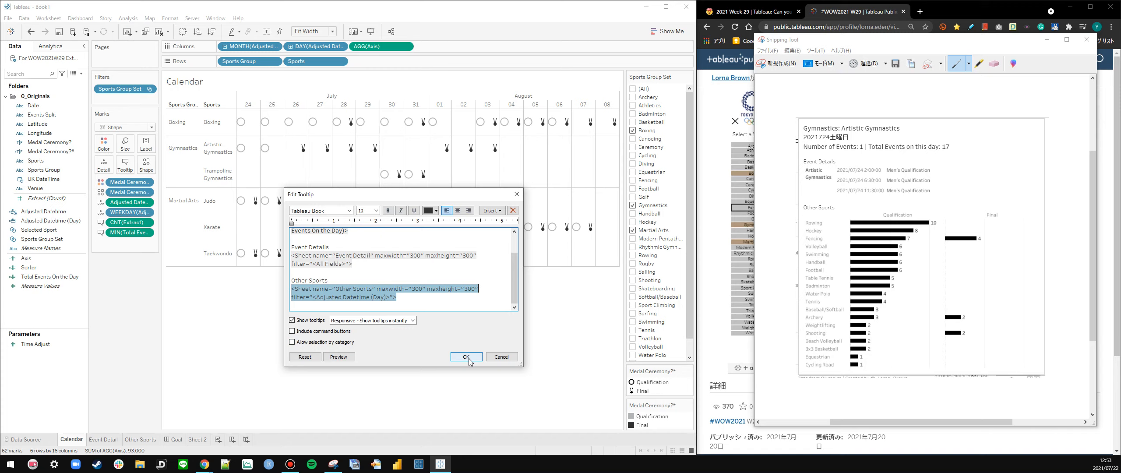
click(466, 357)
mouse_move(244, 152)
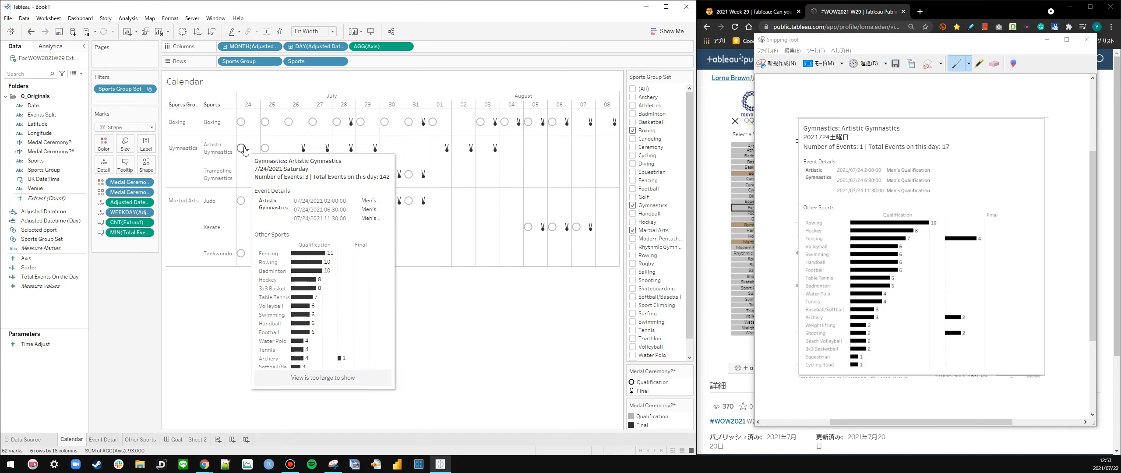
Set the embedded Event Detail sheet's maxheight to 600, save the tooltip and check an Artistic Gymnastics mark
click(125, 164)
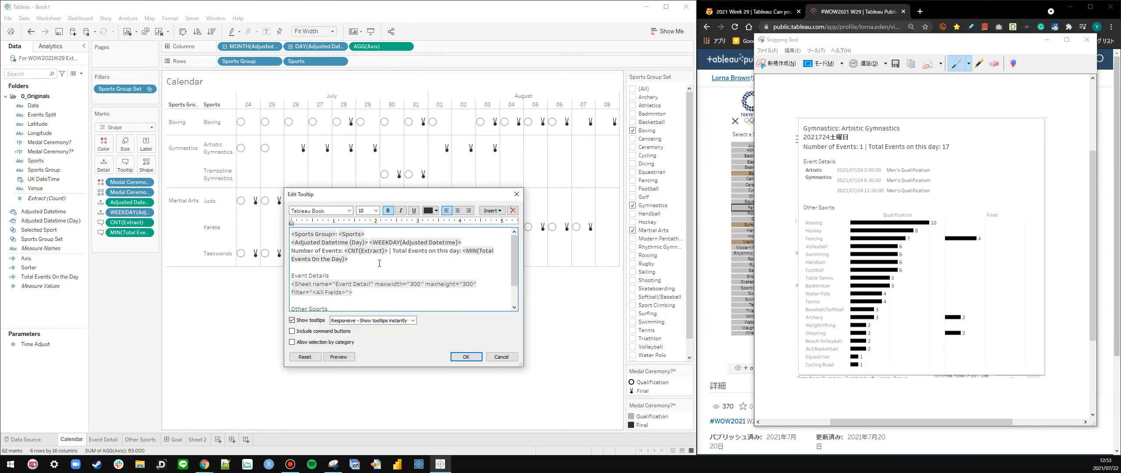
triple_click(466, 285)
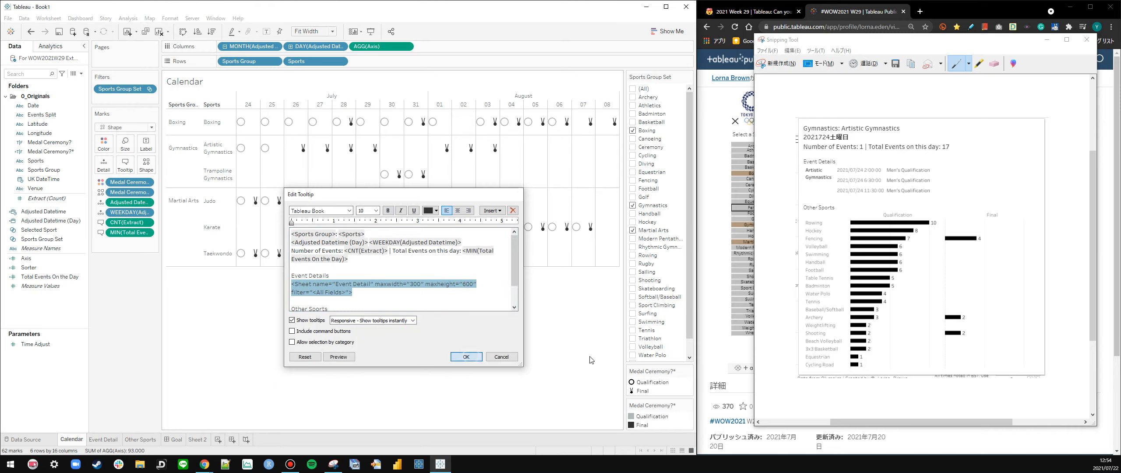
click(466, 356)
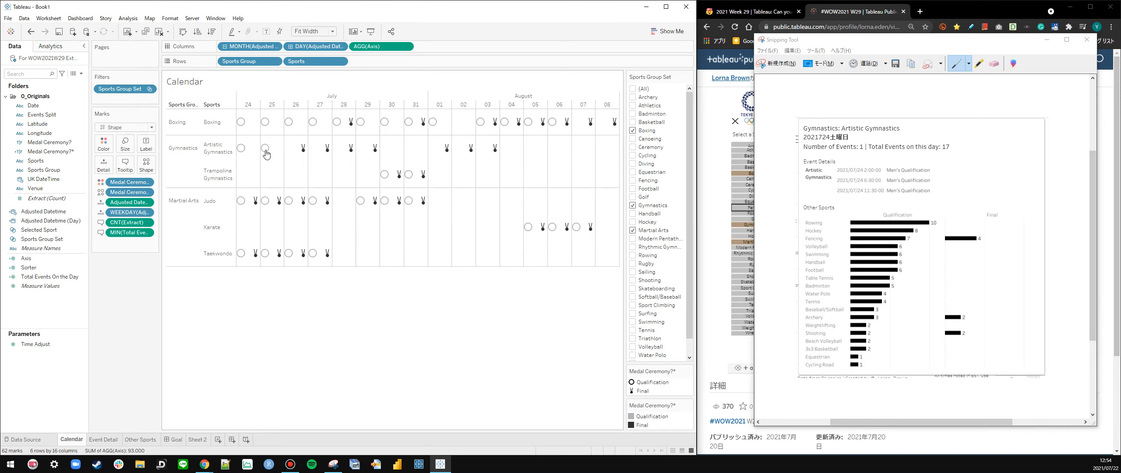
mouse_move(268, 151)
Set the embedded Event Detail sheet's maxwidth to 600, save the tooltip and check the 1 August Artistic Gymnastics mark
click(124, 164)
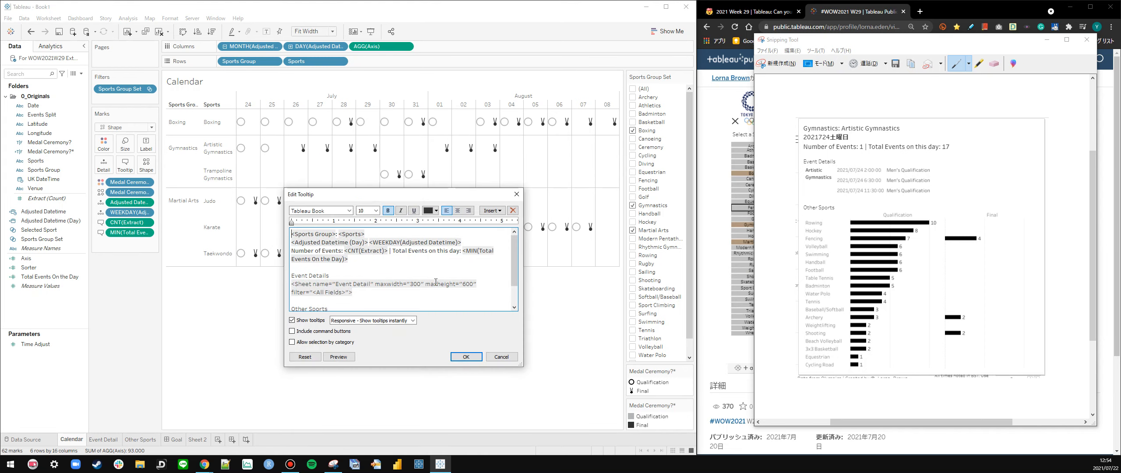
triple_click(465, 283)
key(Left)
key(BackSpace)
text(6)
click(466, 357)
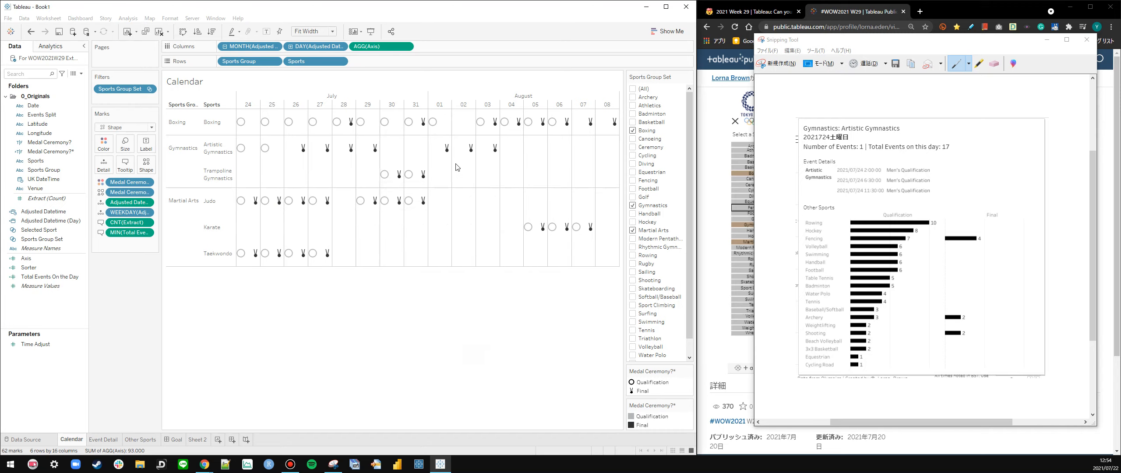
mouse_move(448, 150)
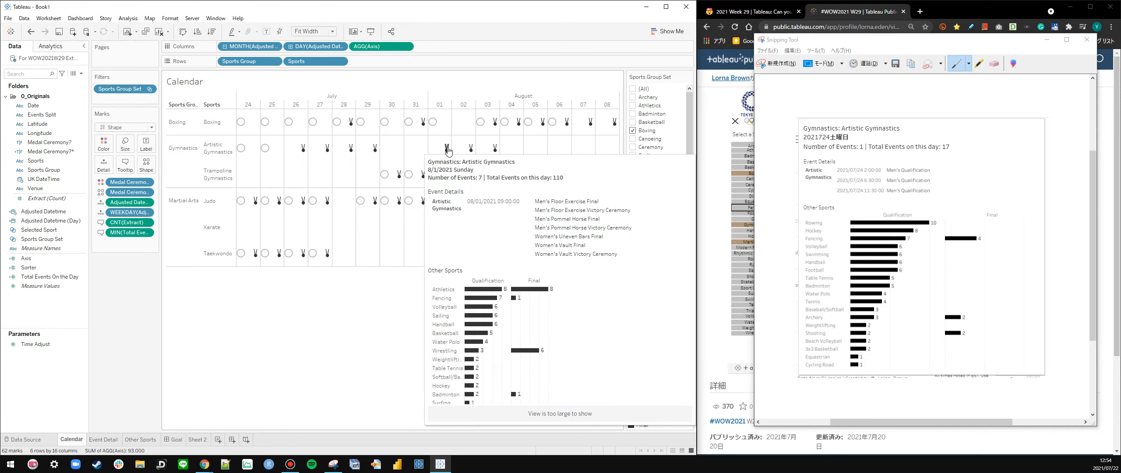
Compare the gymnastics tooltips in the published Olympic Schedule dashboard with those on the Calendar sheet
click(1112, 130)
mouse_move(939, 197)
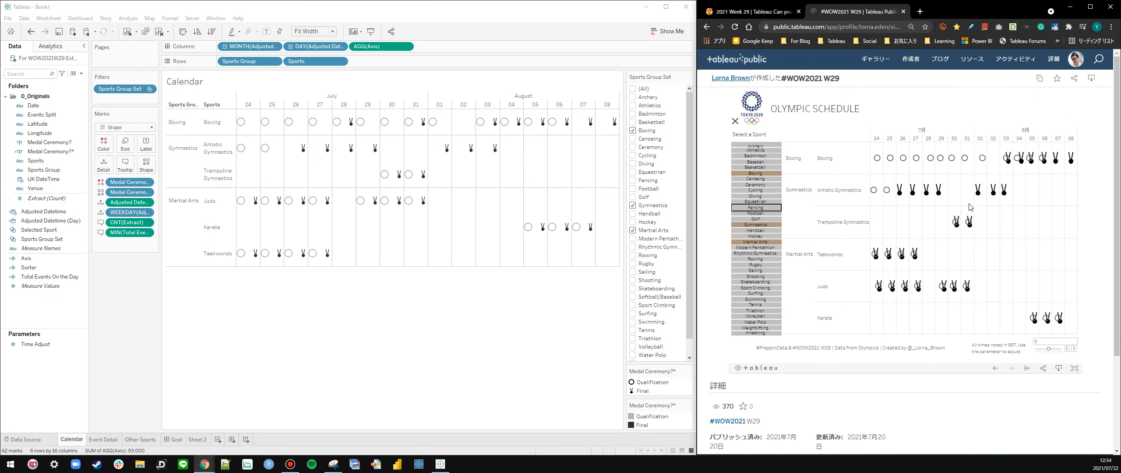
mouse_move(976, 199)
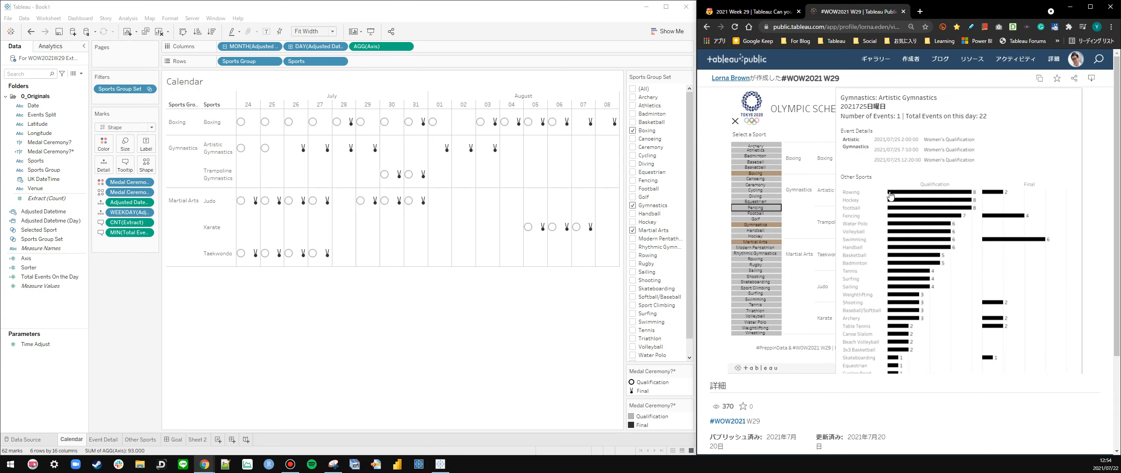
mouse_move(410, 179)
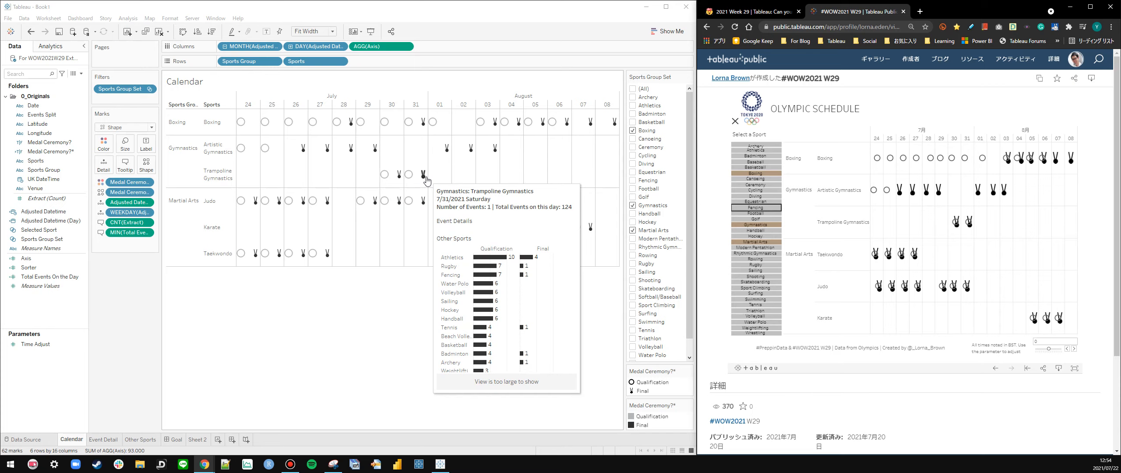
mouse_move(375, 149)
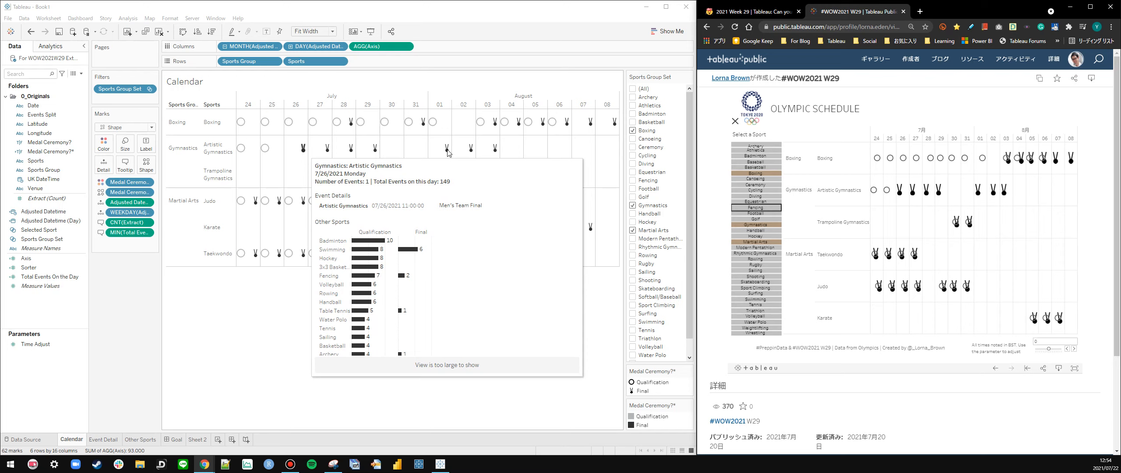
mouse_move(495, 152)
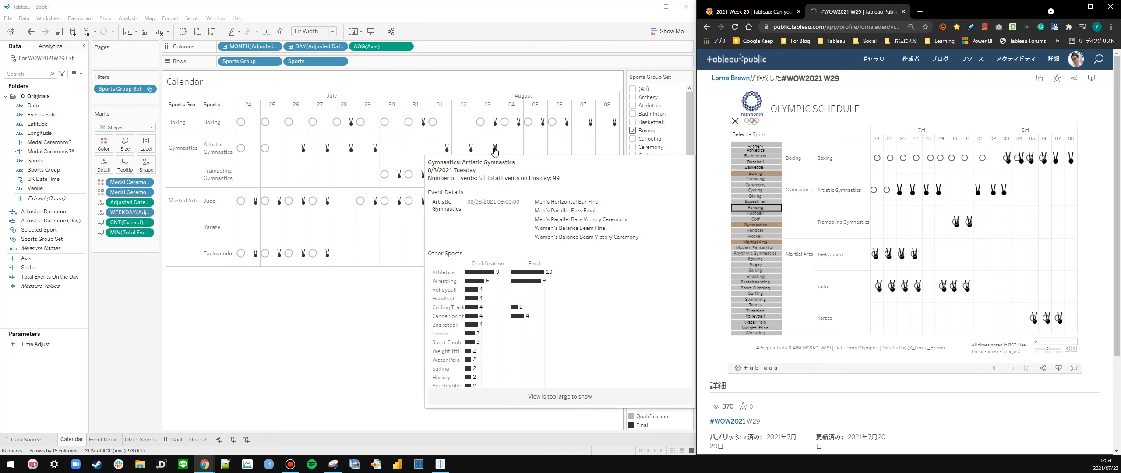
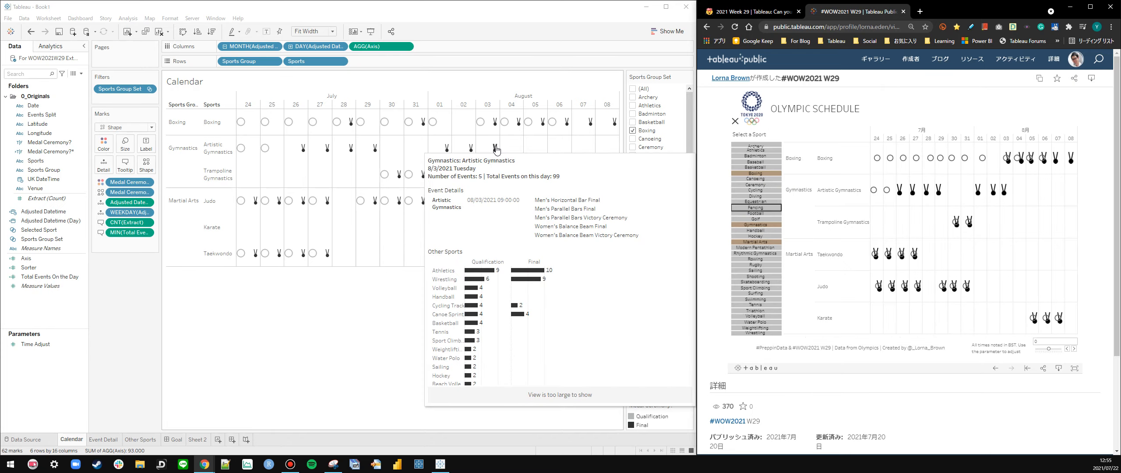
Review the Requirements list on the Workout Wednesday page and return to the published Olympic Schedule dashboard
click(762, 12)
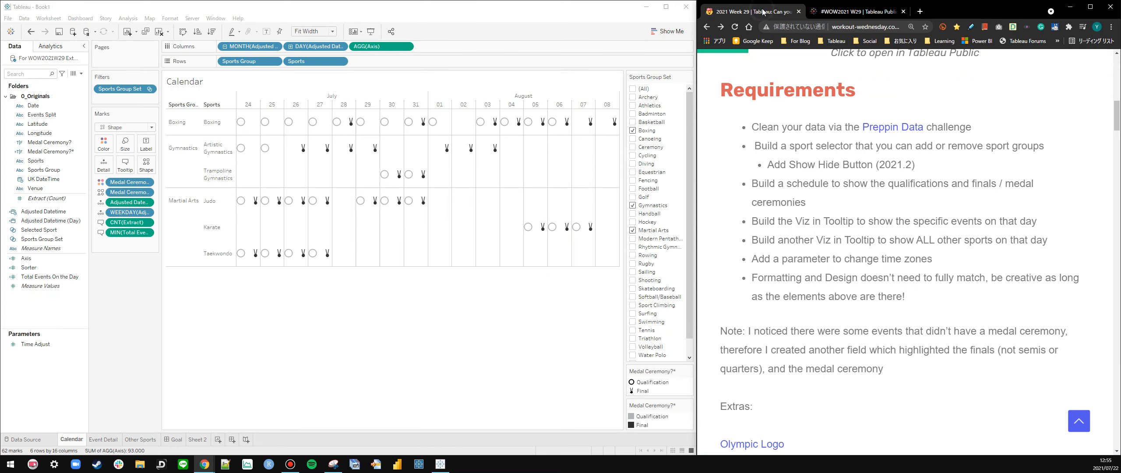
scroll(892, 273, down, 1)
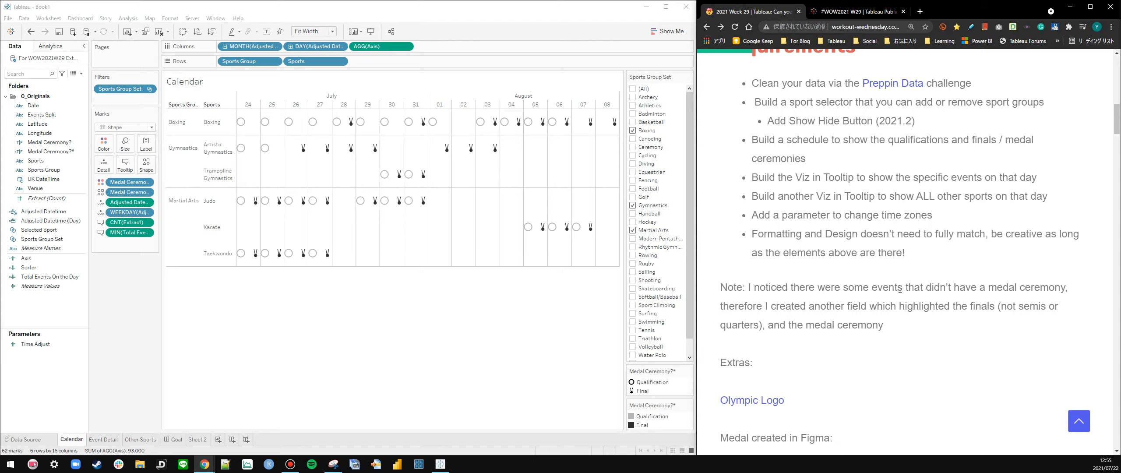
scroll(900, 289, up, 1)
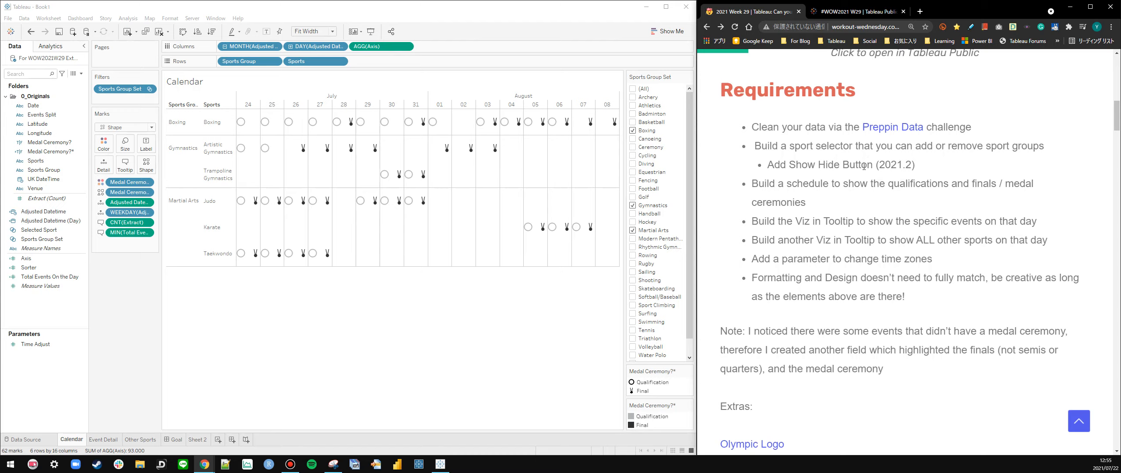
click(833, 12)
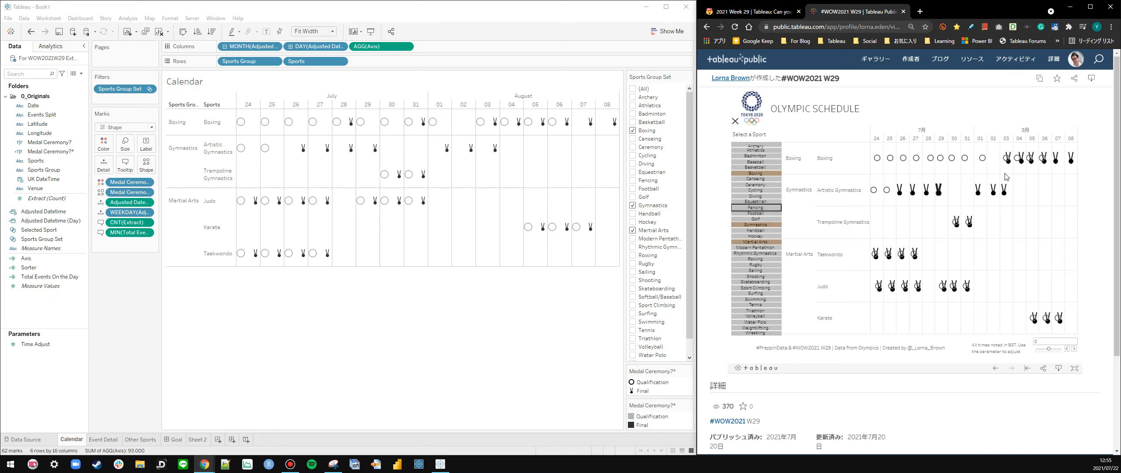
click(48, 18)
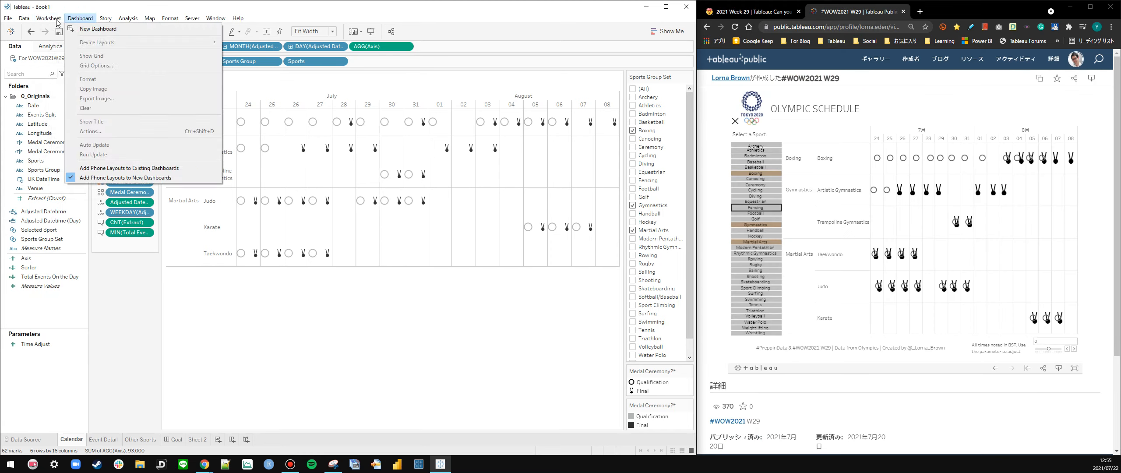
click(51, 81)
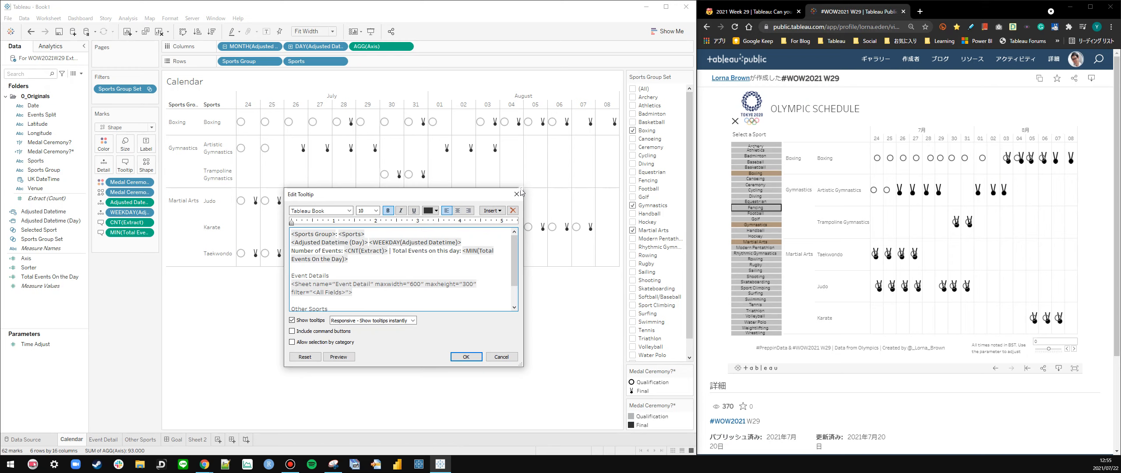
click(516, 194)
Add a set action on the Calendar sheet that assigns values to Selected Sport on select and removes all values when cleared
click(48, 17)
click(56, 75)
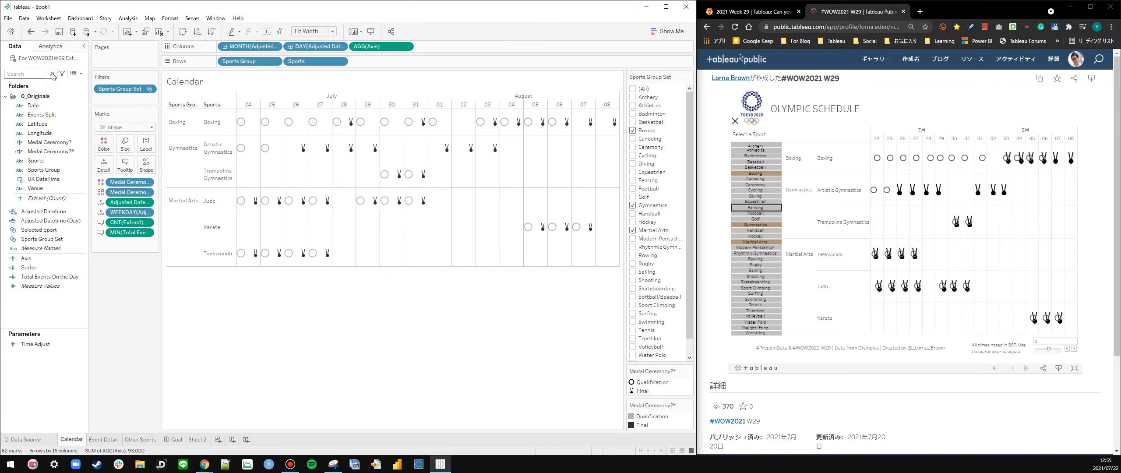
click(252, 275)
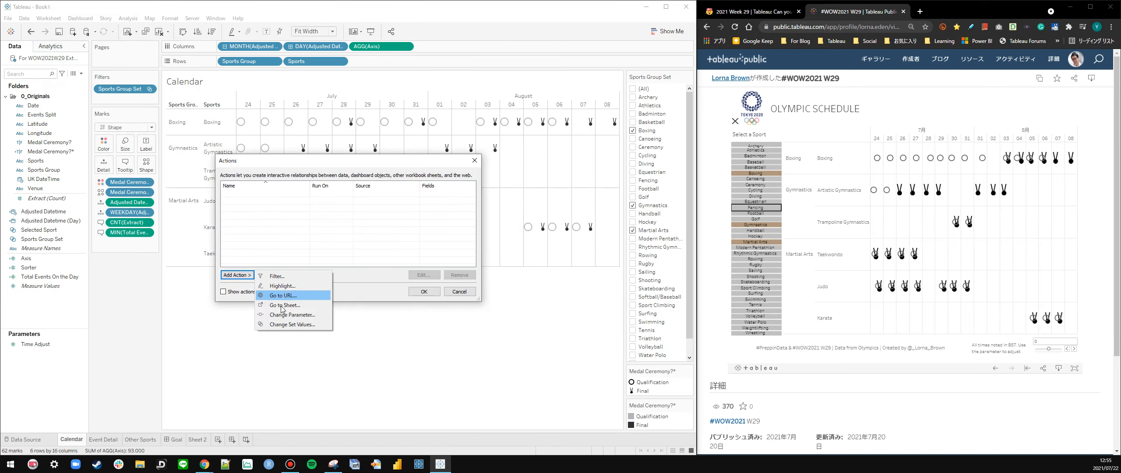
click(285, 323)
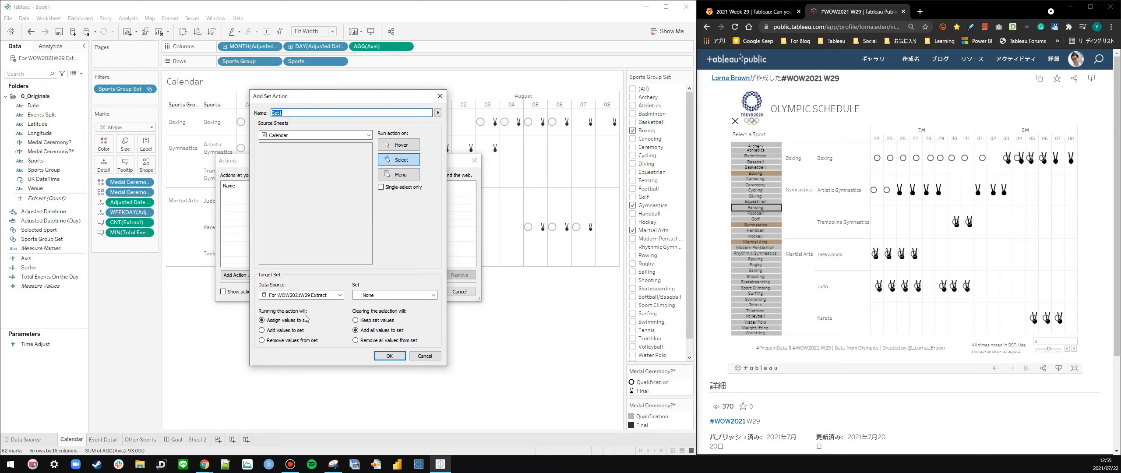
click(394, 296)
click(379, 310)
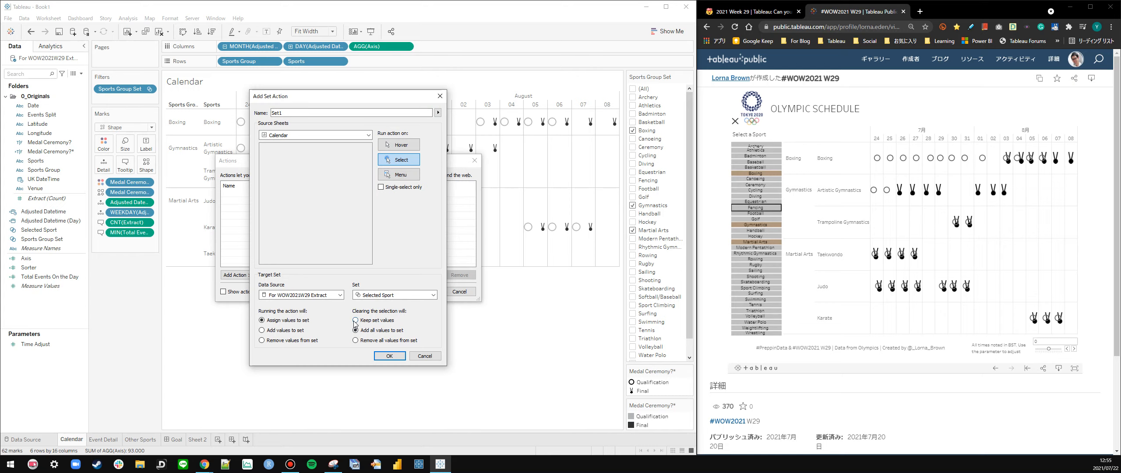
click(356, 340)
click(390, 356)
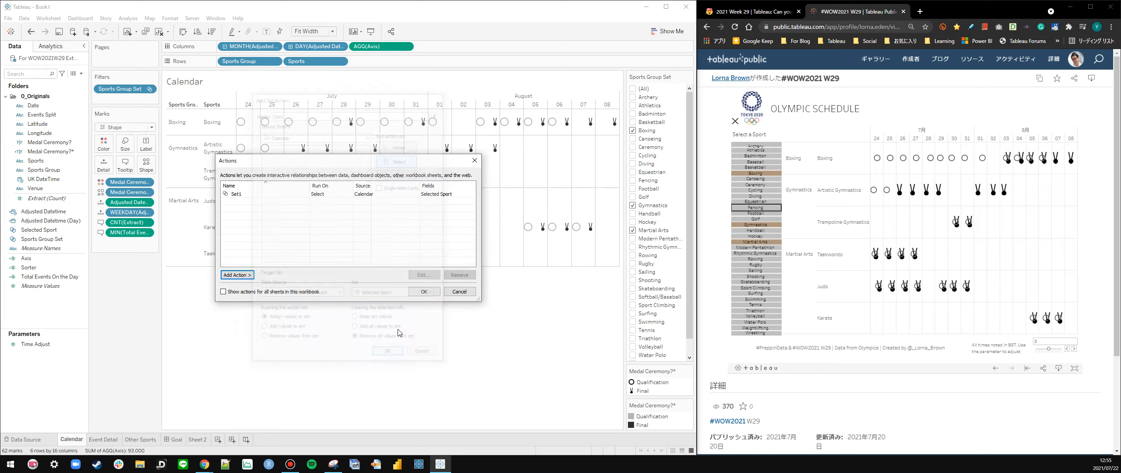
Rename the new set action as Select Sport, make it run on hover, and recheck its settings
double_click(262, 194)
text(Selec)
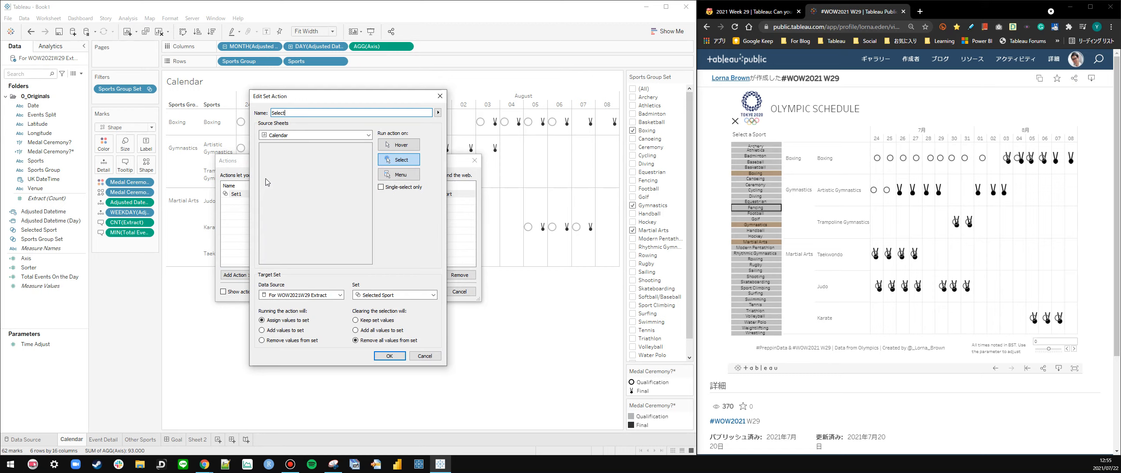
text(t Sport)
click(402, 148)
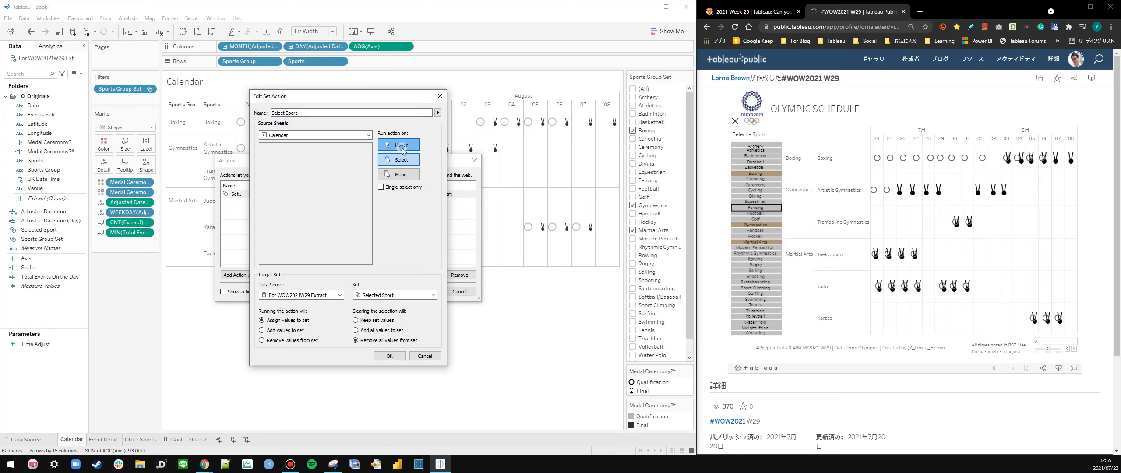
click(390, 356)
double_click(390, 194)
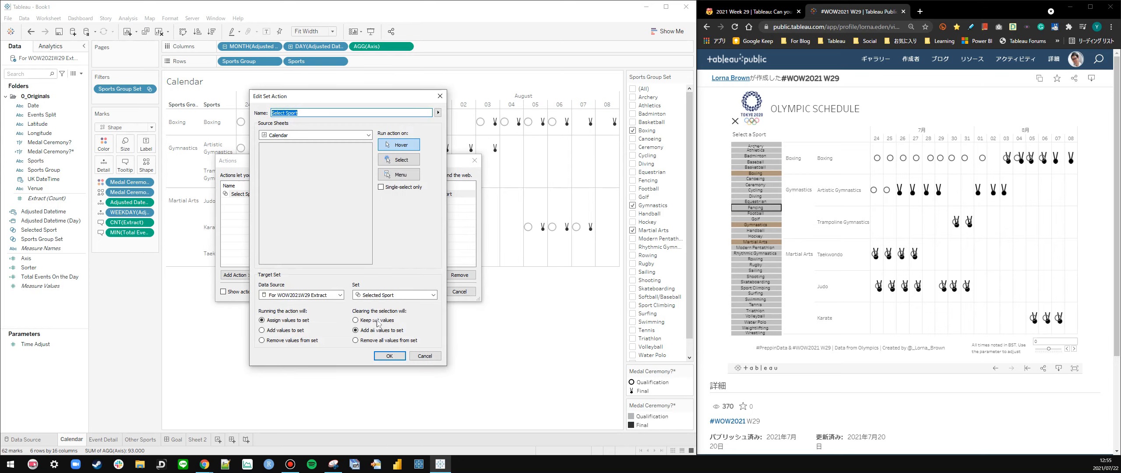
click(389, 356)
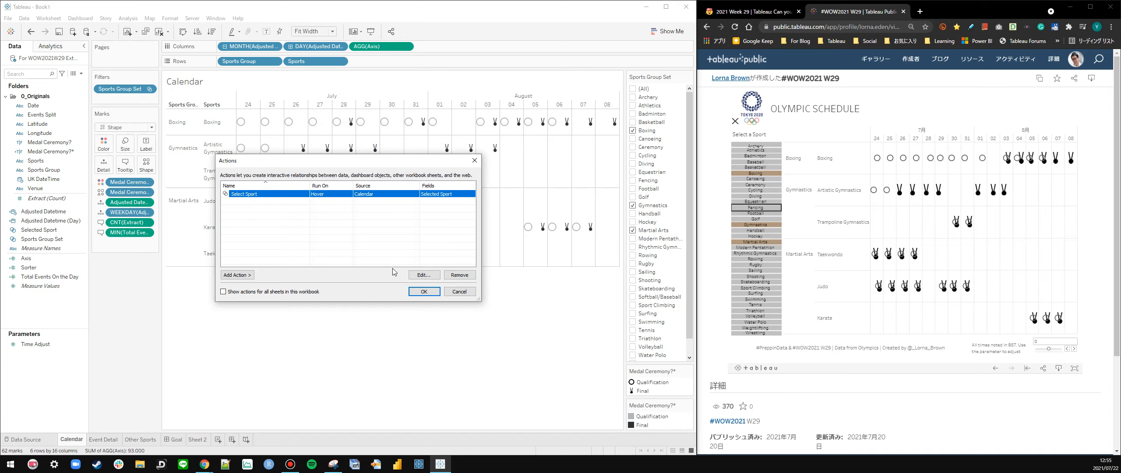
Confirm the Select Sport hover set action and check the Artistic Gymnastics tooltips on the Calendar sheet
double_click(380, 194)
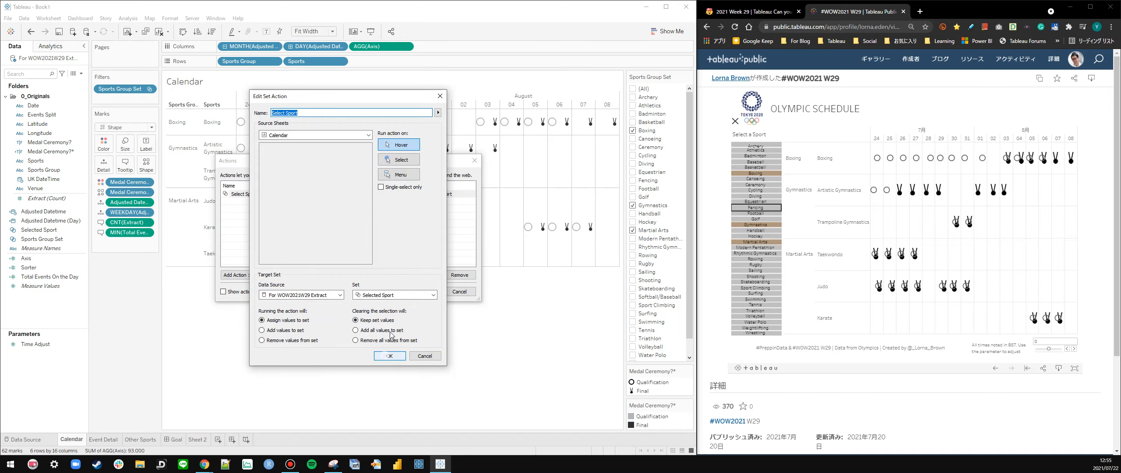
click(389, 356)
click(424, 292)
mouse_move(353, 153)
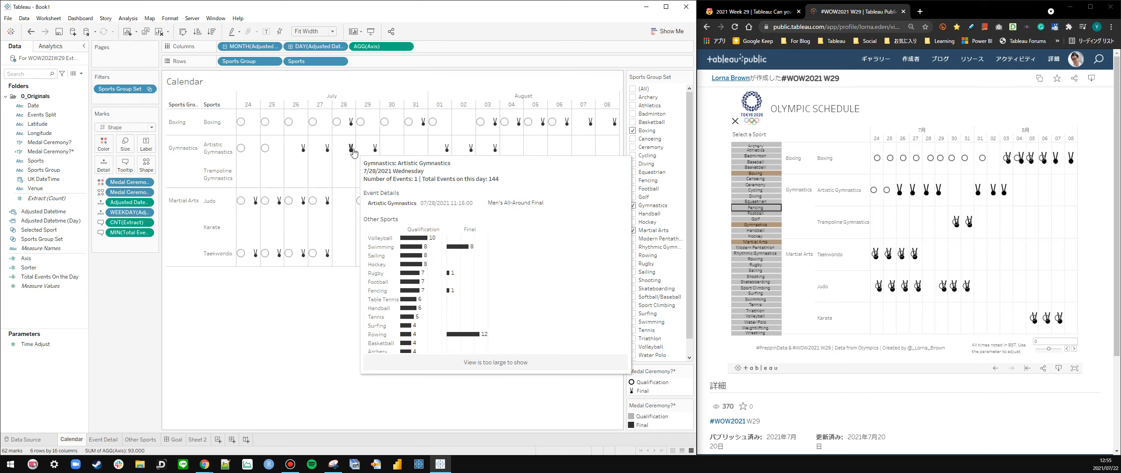
mouse_move(495, 152)
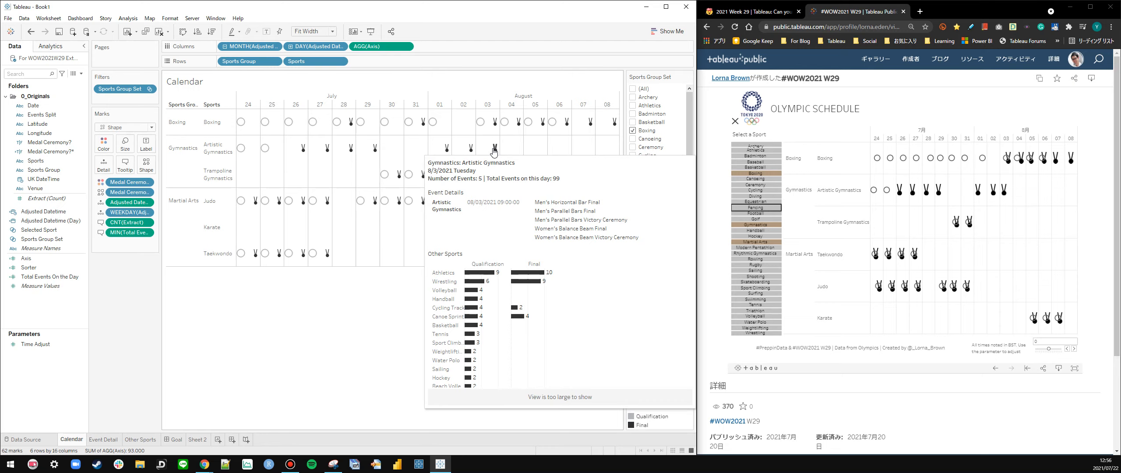
Capture the reference dashboard's Artistic Gymnastics tooltip for August 3 with the Snipping Tool
click(332, 465)
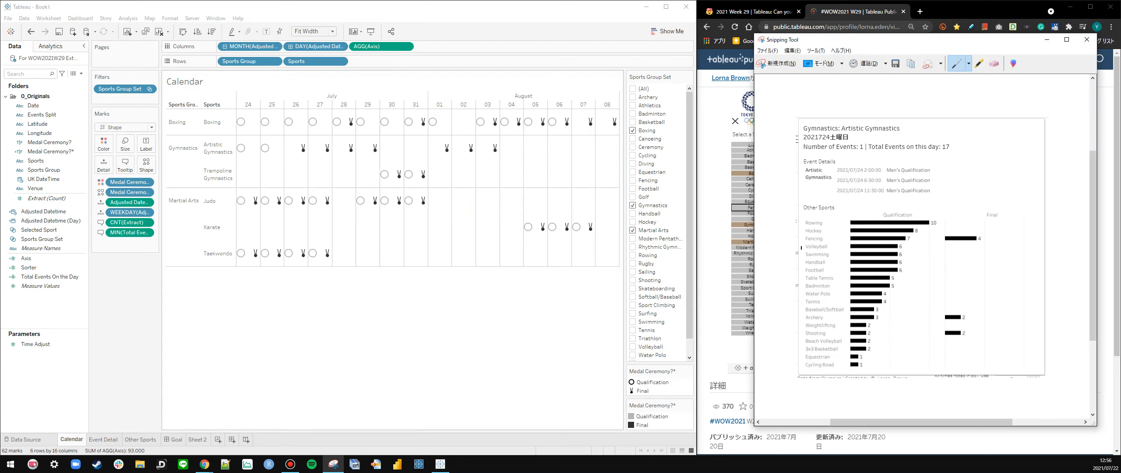
click(529, 185)
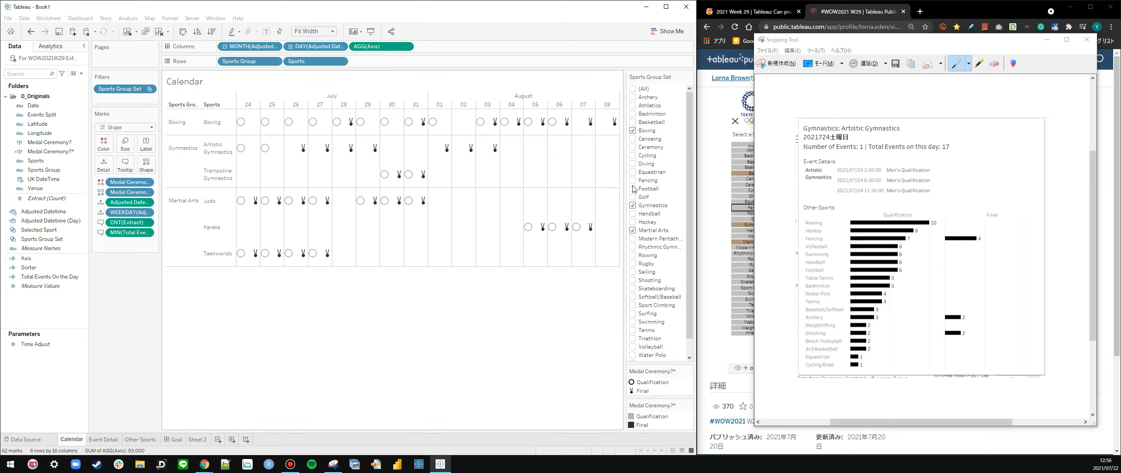
click(771, 67)
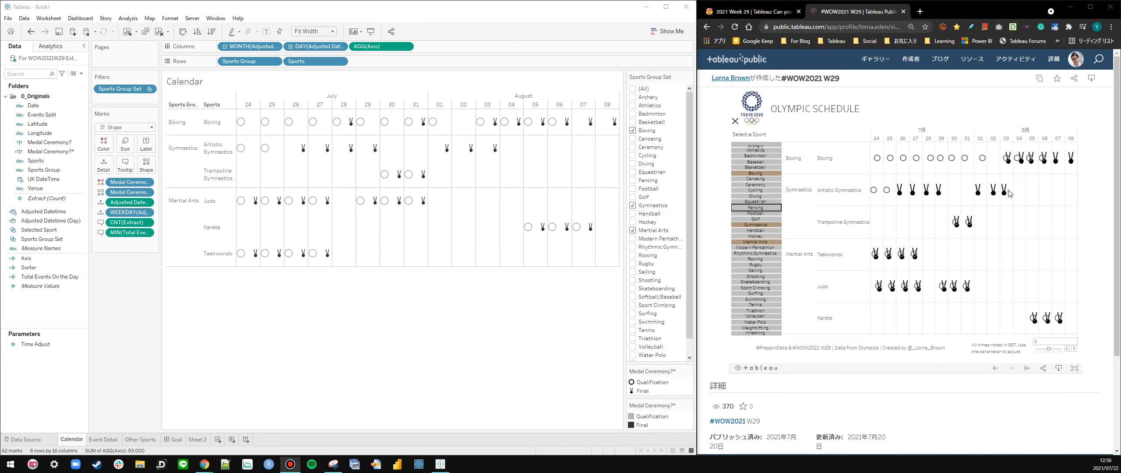
mouse_move(1005, 197)
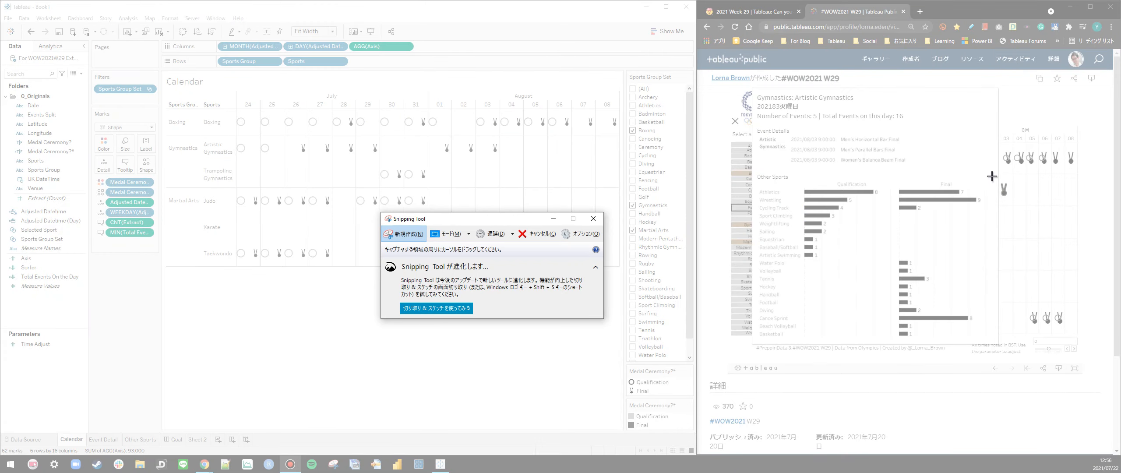
drag(996, 173, 753, 89)
click(738, 40)
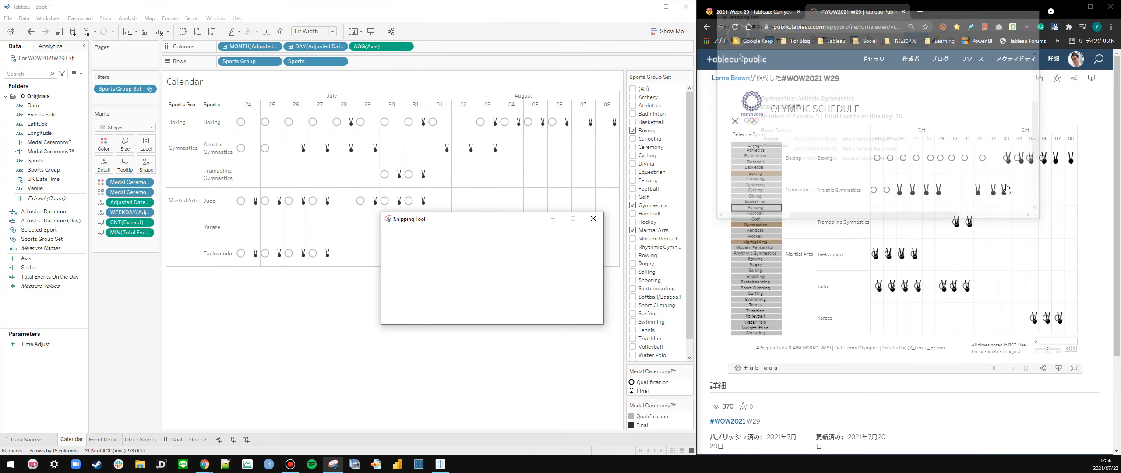
mouse_move(1006, 197)
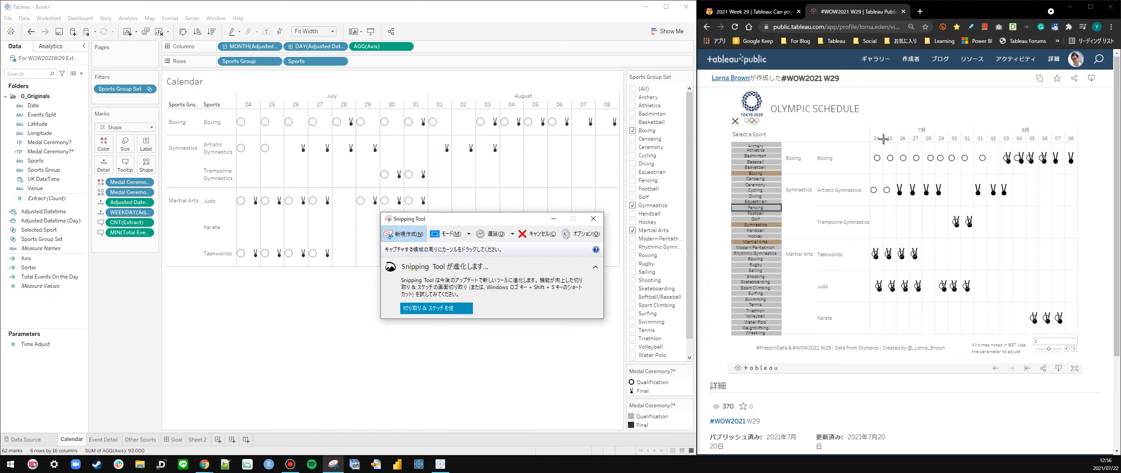
drag(755, 91, 1003, 350)
Compare the Calendar sheet's August 3 Artistic Gymnastics tooltip with the captured reference tooltip
click(430, 162)
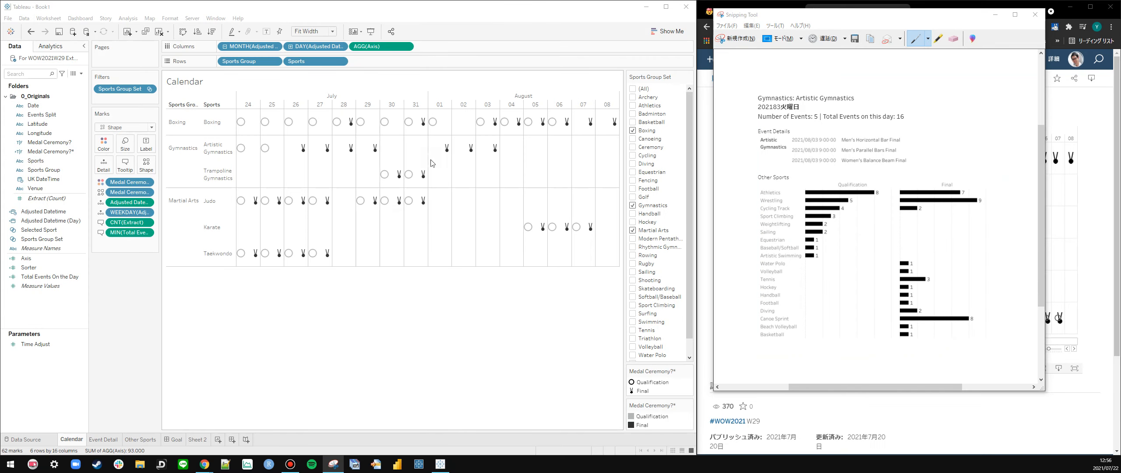
mouse_move(495, 152)
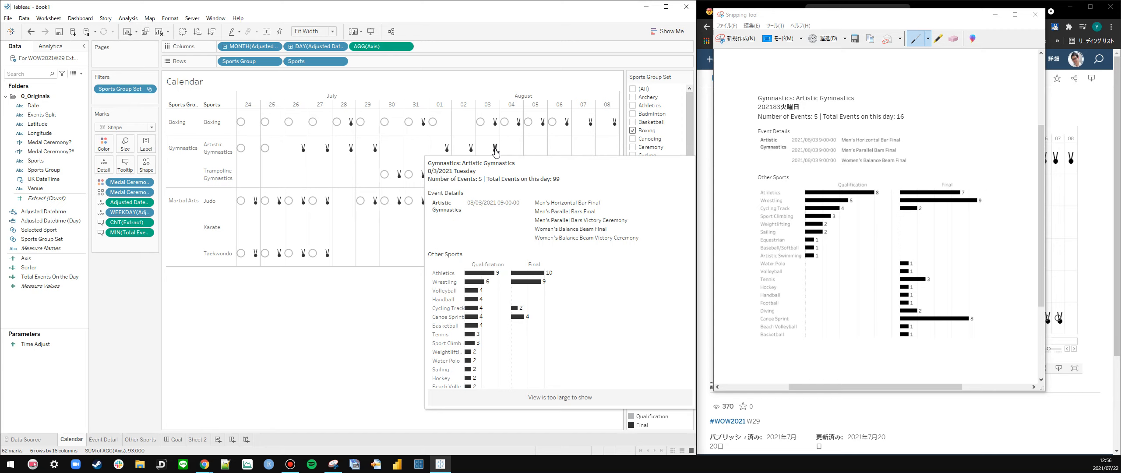
click(1091, 183)
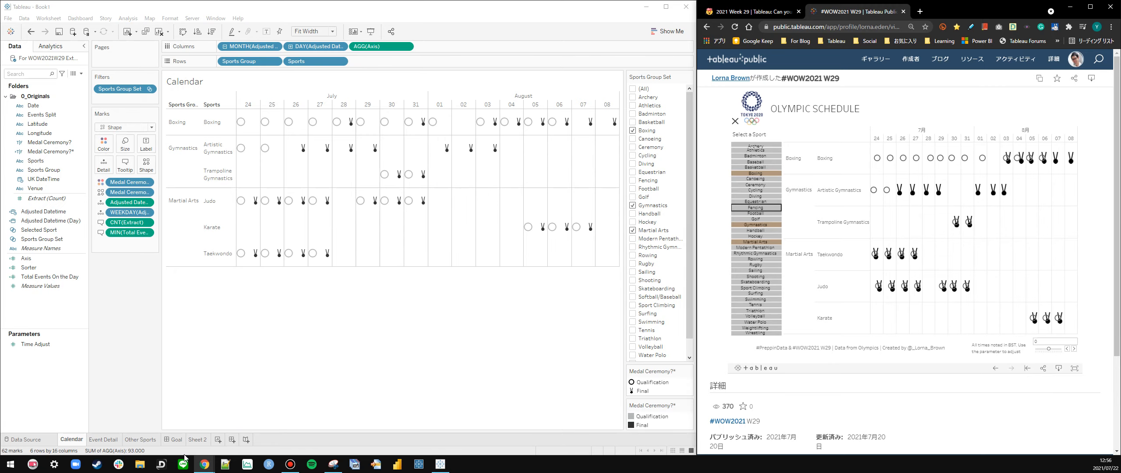
On the Event Detail sheet, add Adjusted Datetime to the text marks while keeping it on Rows
click(140, 439)
click(104, 439)
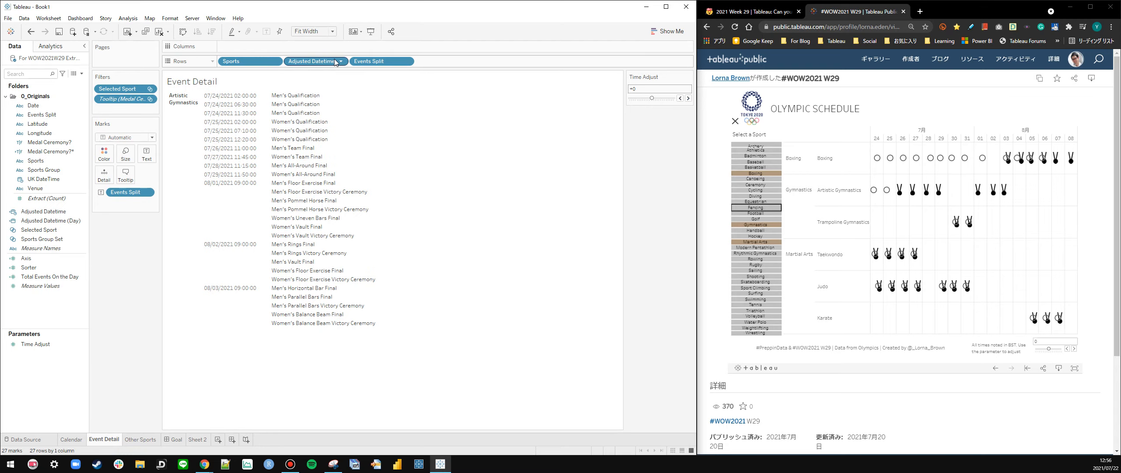
drag(301, 65, 148, 155)
Rearrange the Event Detail label into one line with Adjusted Datetime before Events Split, and left-align it
click(147, 154)
click(222, 174)
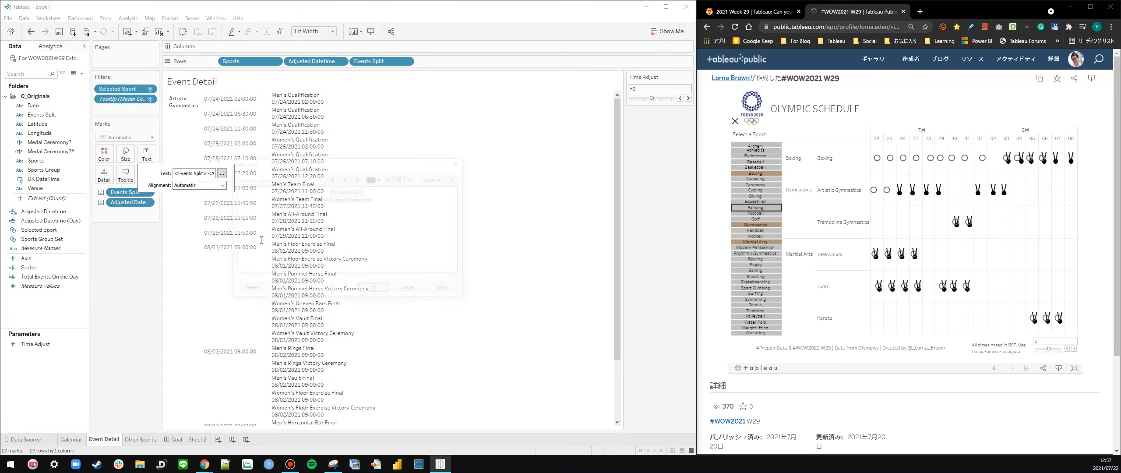
double_click(334, 190)
key(Delete)
key(Delete)
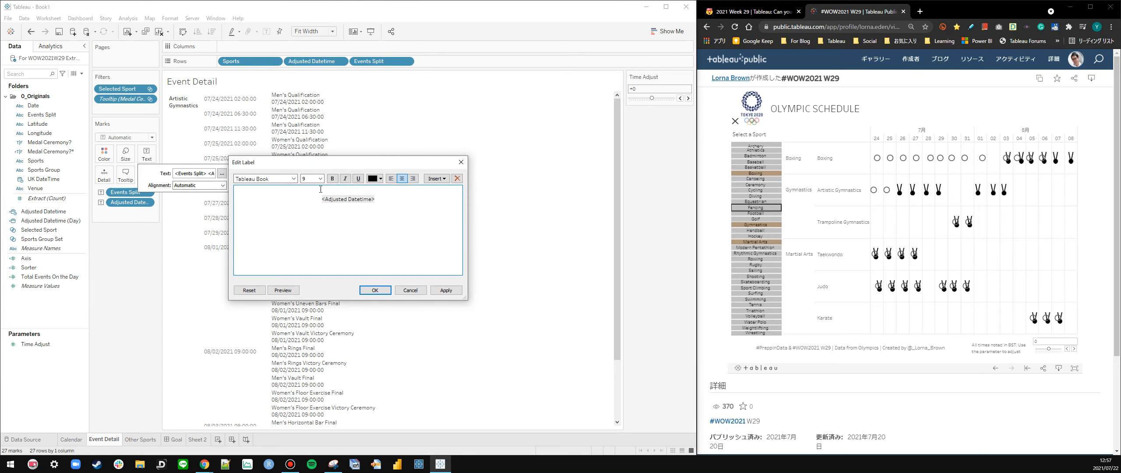
double_click(321, 189)
key(End)
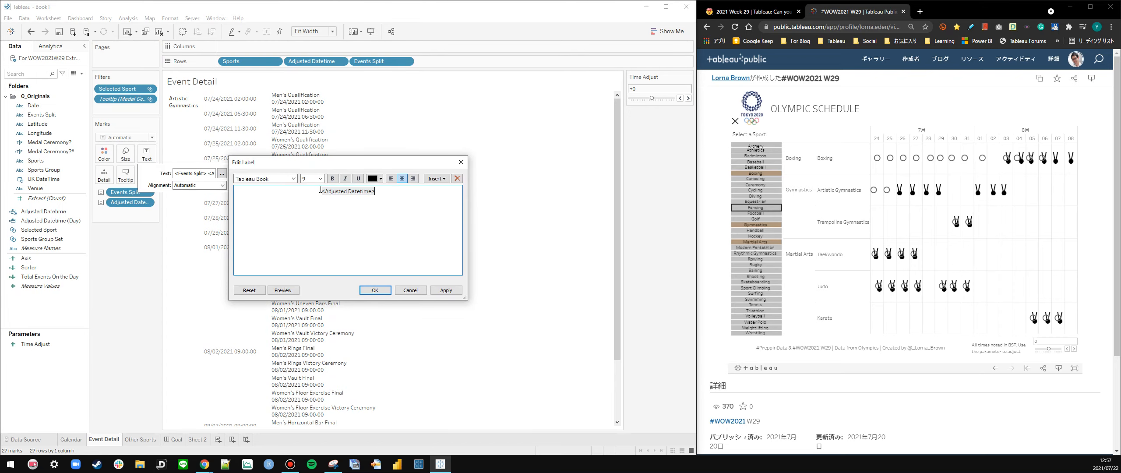
key(ctrl+v)
click(446, 290)
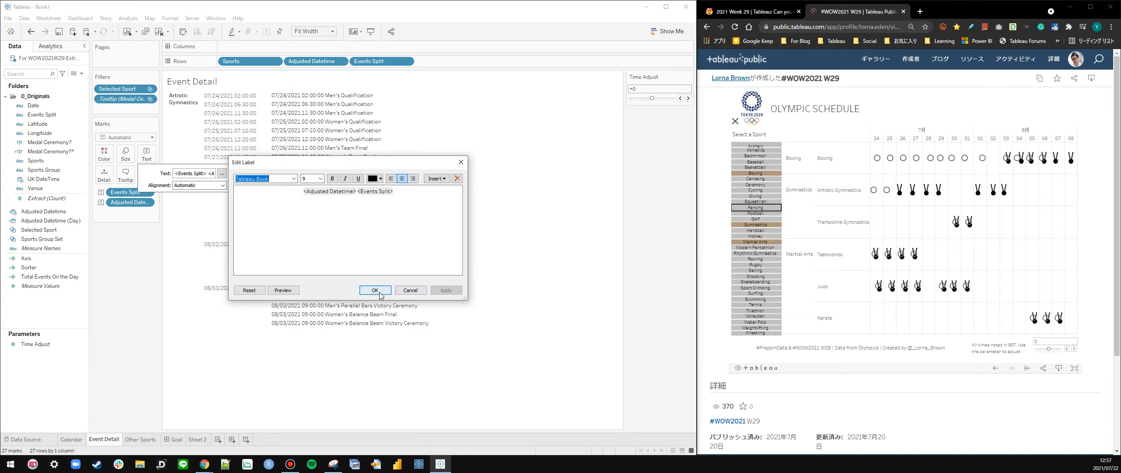
click(391, 178)
click(376, 290)
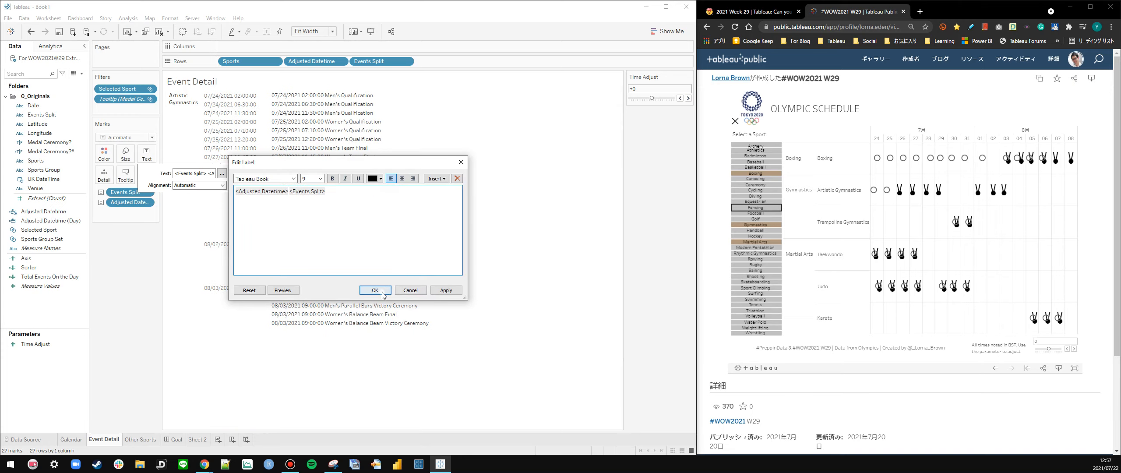
Hide the Adjusted Datetime row header on the Event Detail sheet
right_click(320, 63)
right_click(373, 63)
right_click(328, 65)
click(350, 127)
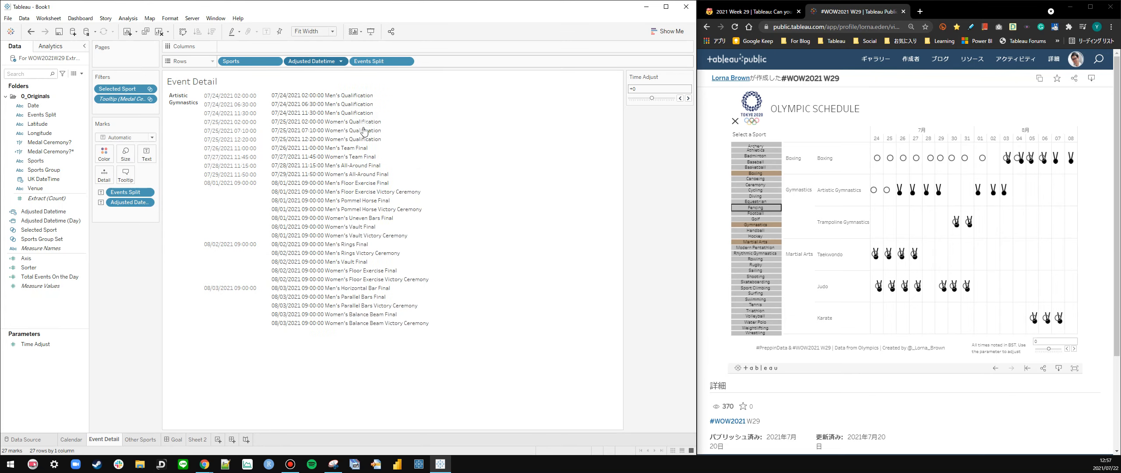
Compare the Calendar sheet's Artistic Gymnastics tooltips for July 26 and 27 with the captured reference
click(70, 439)
mouse_move(304, 151)
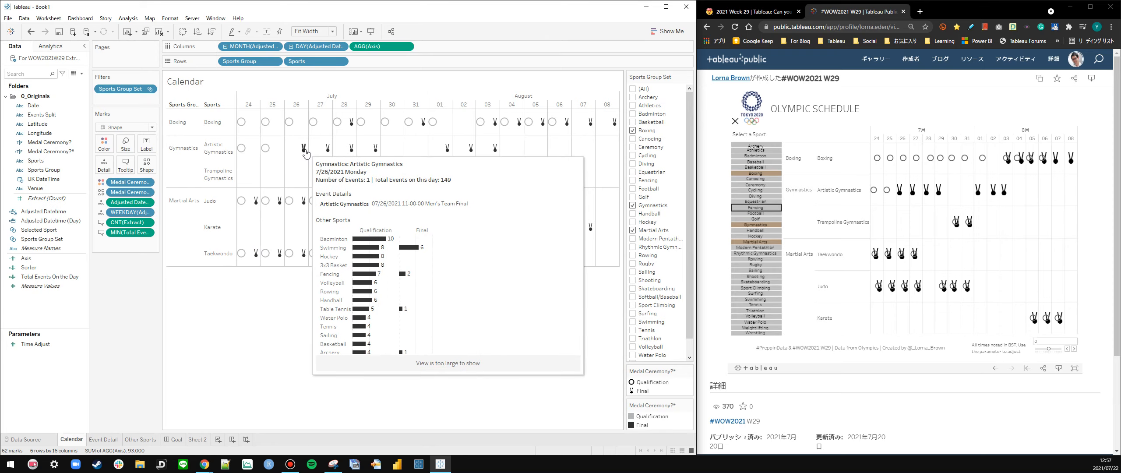
click(332, 464)
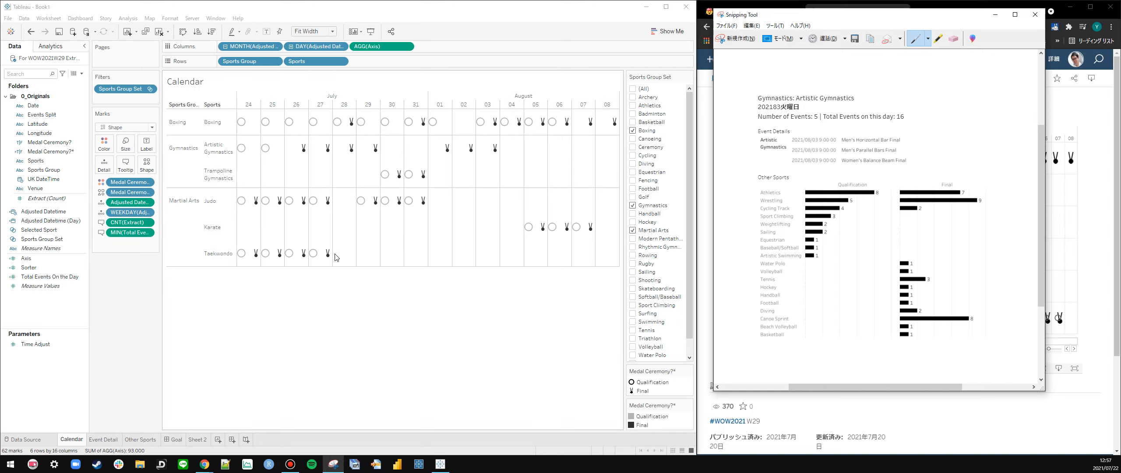
mouse_move(329, 152)
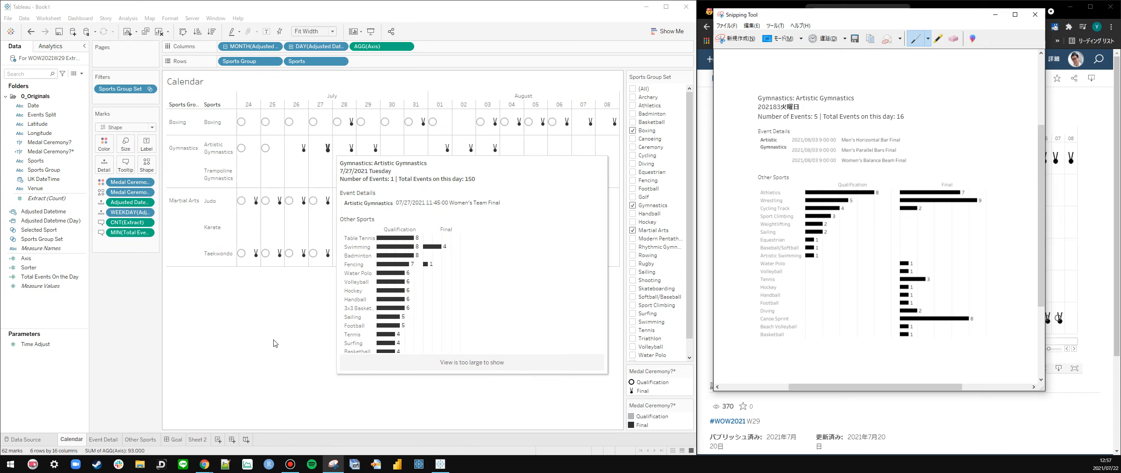
Adjust the width of the Sports header column on the Event Detail sheet so Artistic Gymnastics wraps between words
click(104, 440)
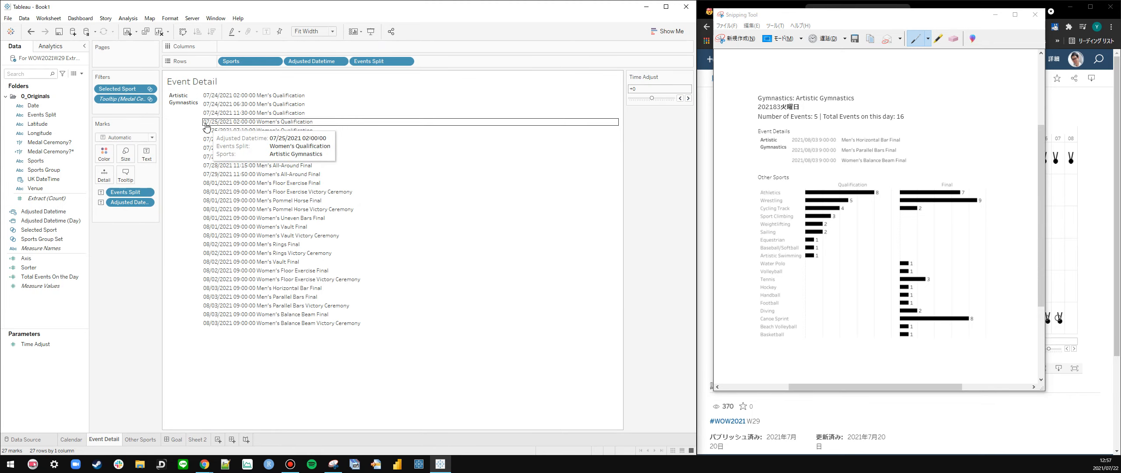
drag(195, 123, 188, 124)
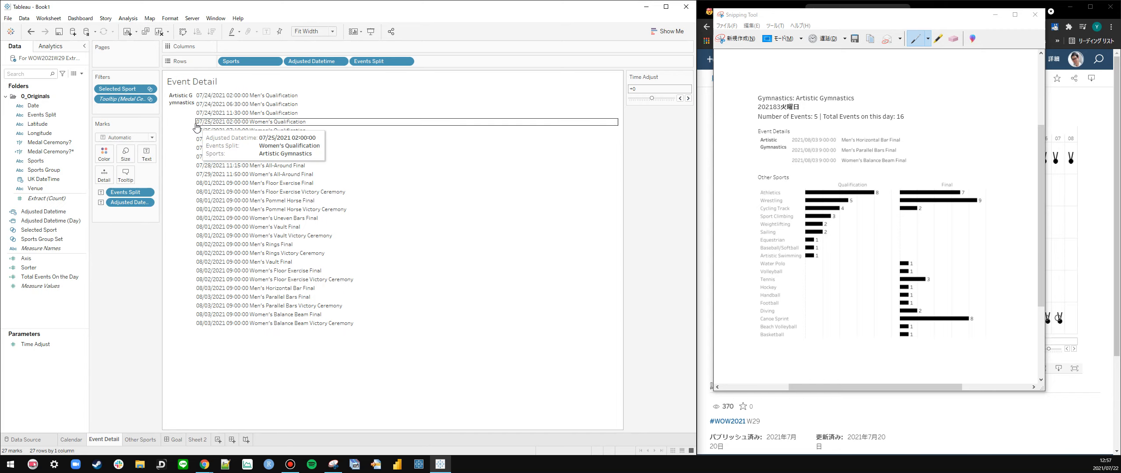
key(ctrl+z)
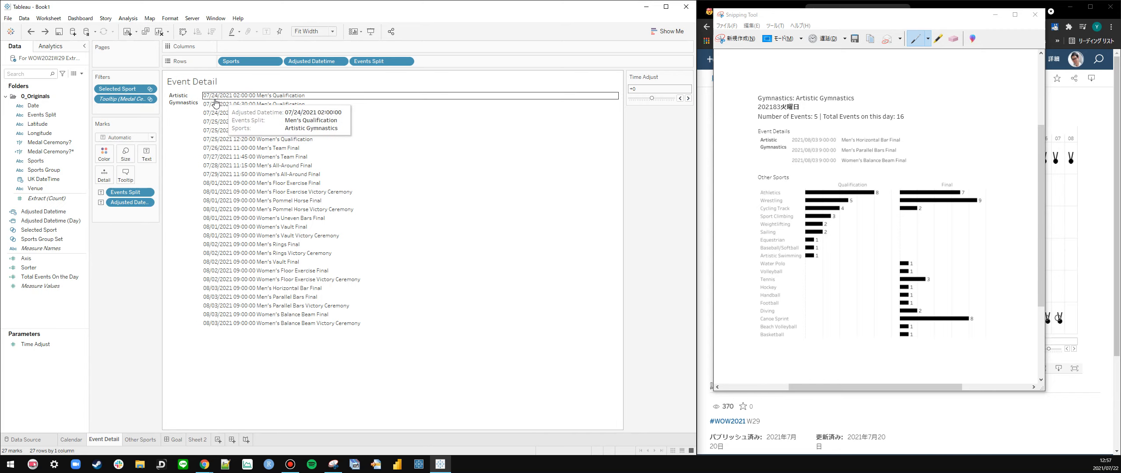
drag(199, 120, 197, 121)
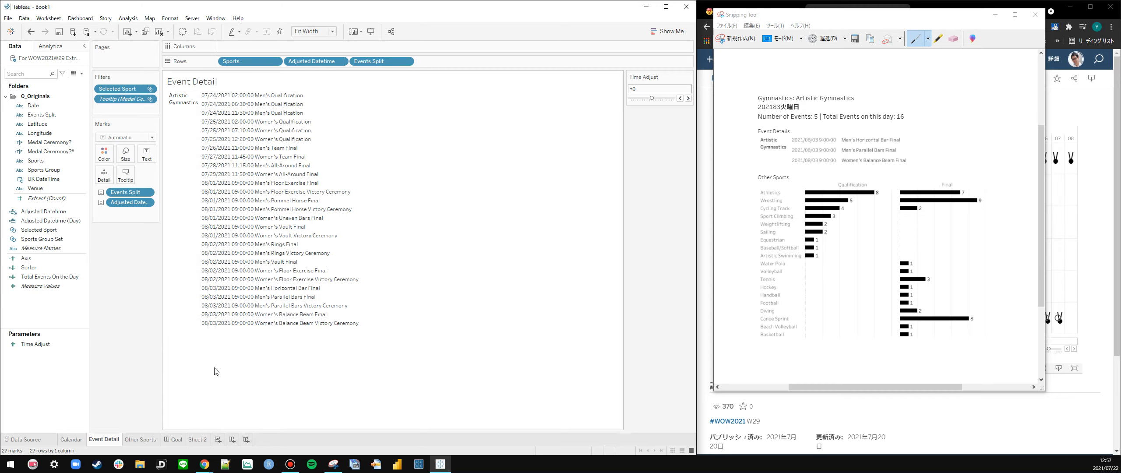
drag(201, 155, 205, 154)
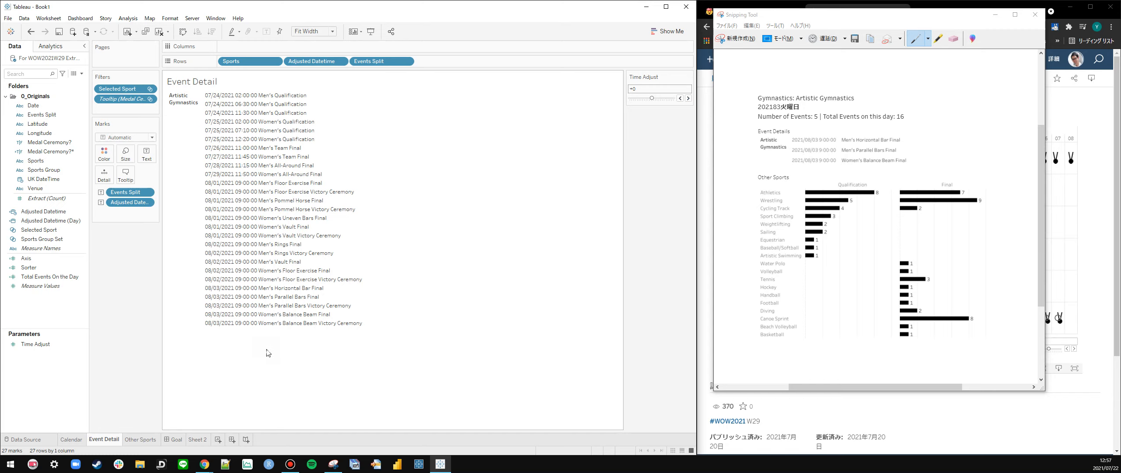
Widen the gap between Adjusted Datetime and Events Split in the Event Detail label with extra spacing
click(146, 154)
click(222, 173)
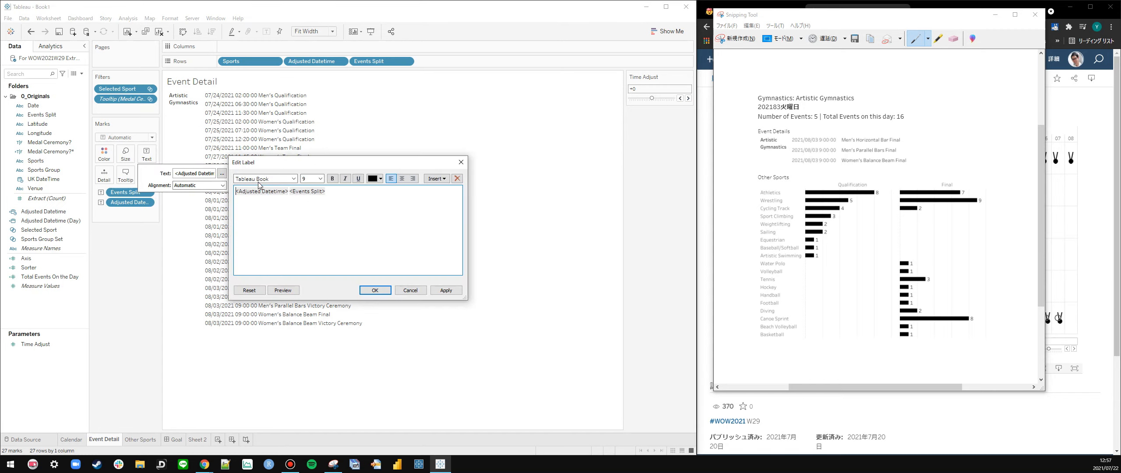
click(290, 192)
click(446, 291)
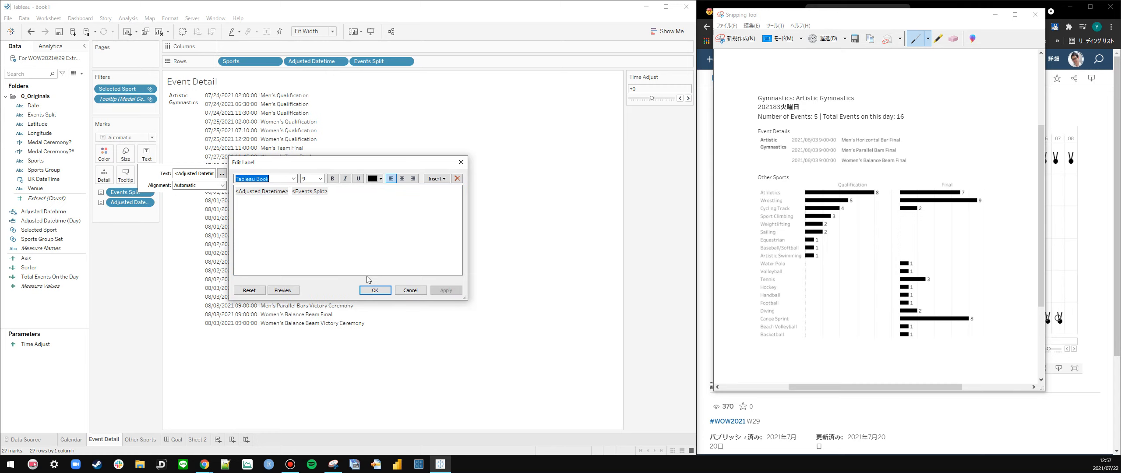
click(375, 290)
Check the August 3 Artistic Gymnastics tooltip on the Calendar sheet and review its tooltip definition
click(72, 440)
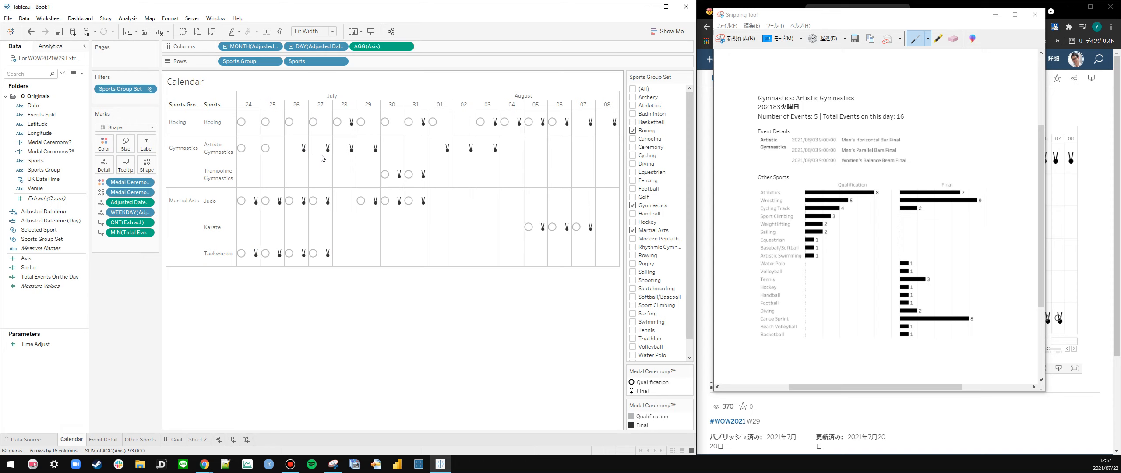
mouse_move(495, 152)
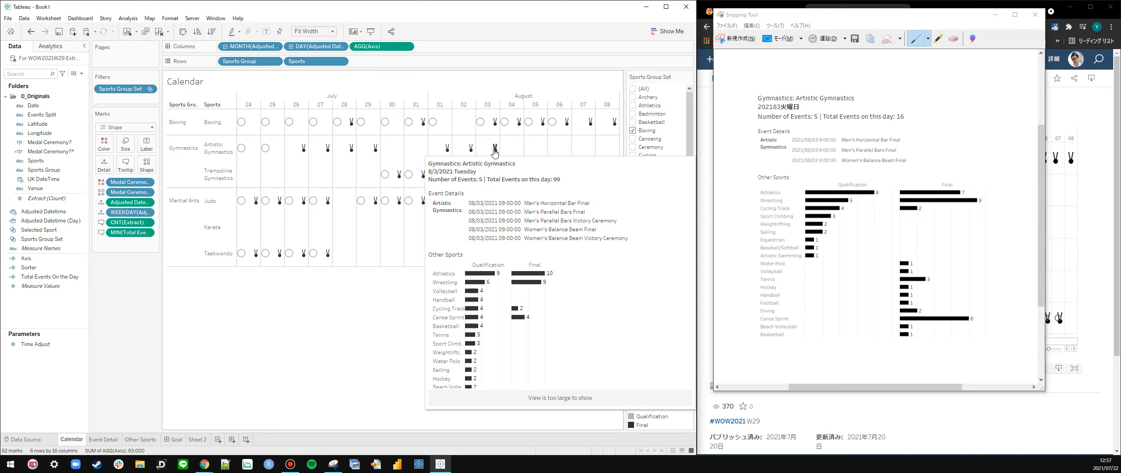
click(125, 165)
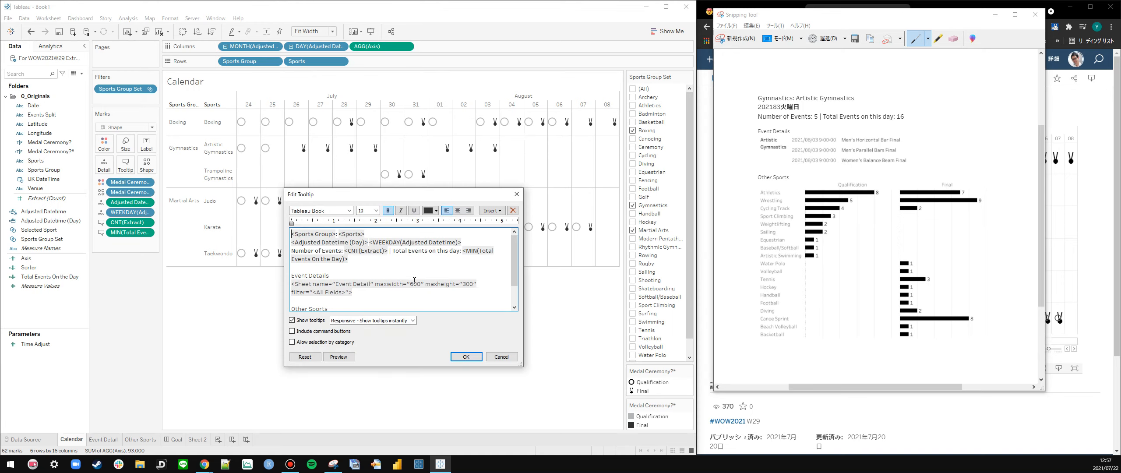
click(469, 358)
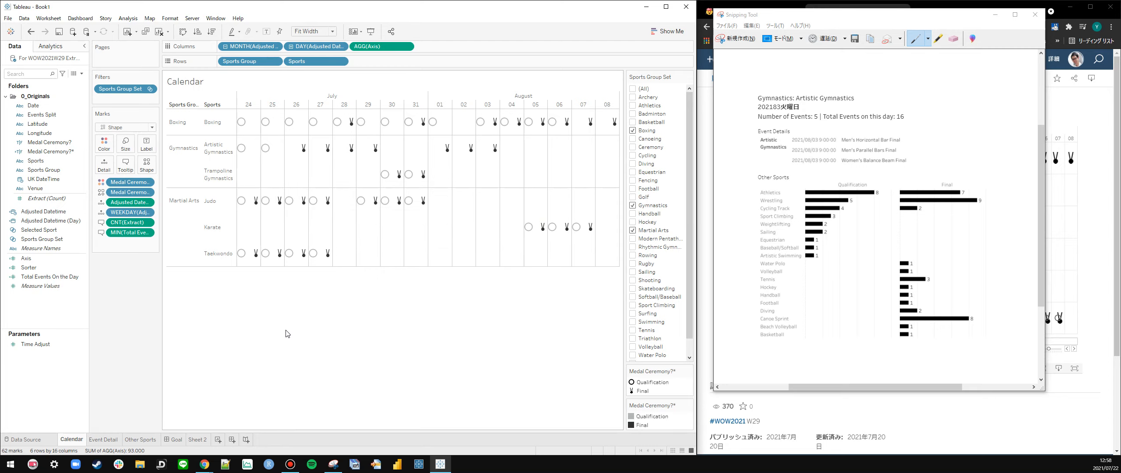
Open the Other Sports sheet and examine its Qualification and Final bars
click(182, 439)
click(196, 440)
click(140, 439)
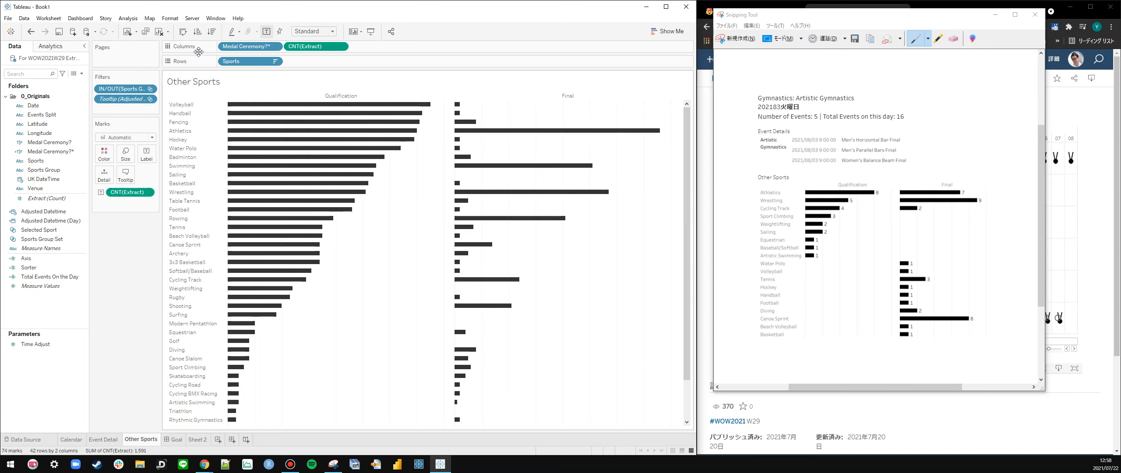
scroll(399, 272, down, 2)
scroll(388, 258, up, 2)
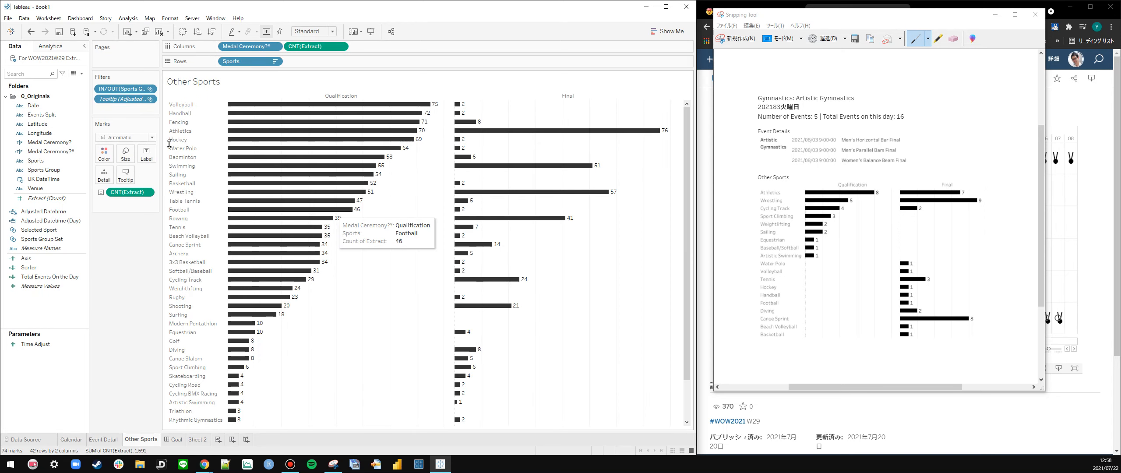
Fit the Other Sports sheet to Entire View
click(170, 19)
click(314, 31)
click(314, 31)
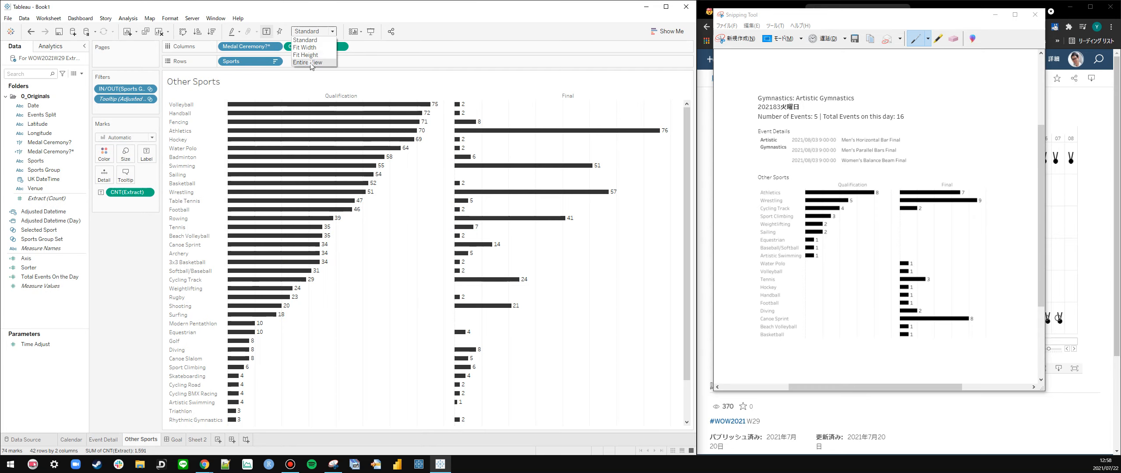
click(309, 64)
Widen the Sports header column slightly on the Other Sports sheet
click(104, 440)
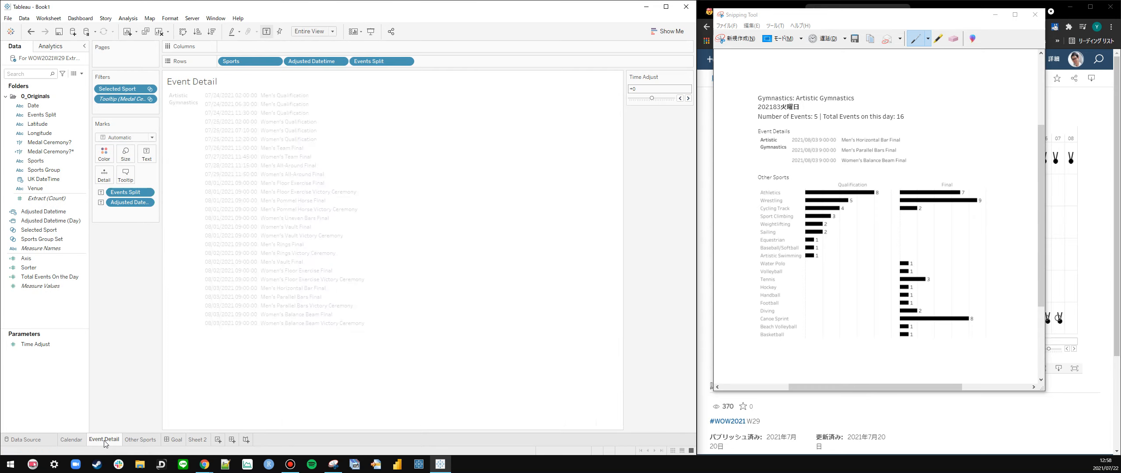
click(74, 440)
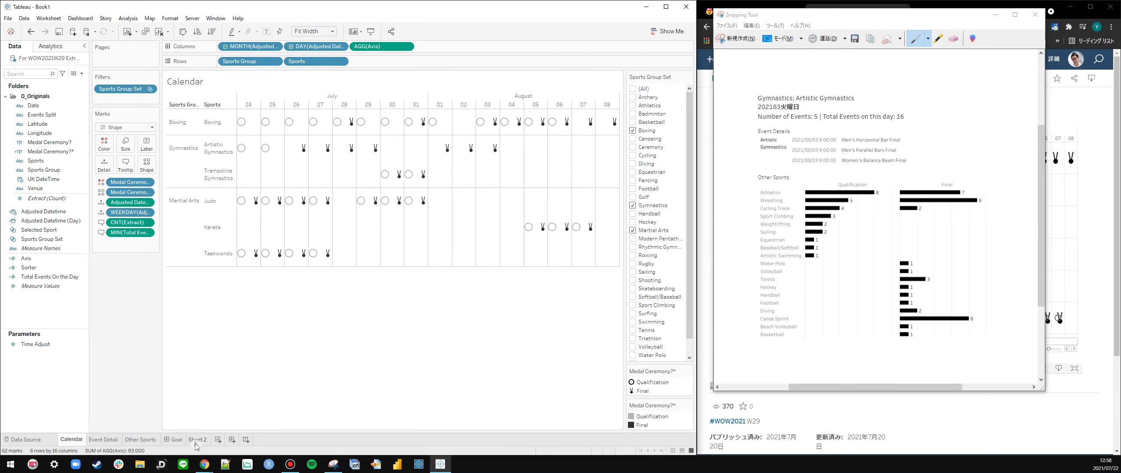
click(149, 439)
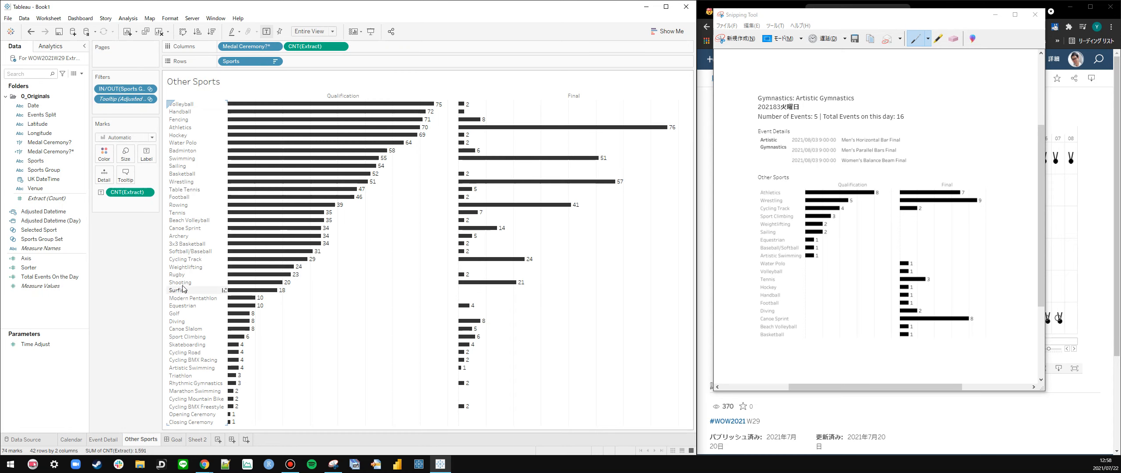
mouse_move(228, 359)
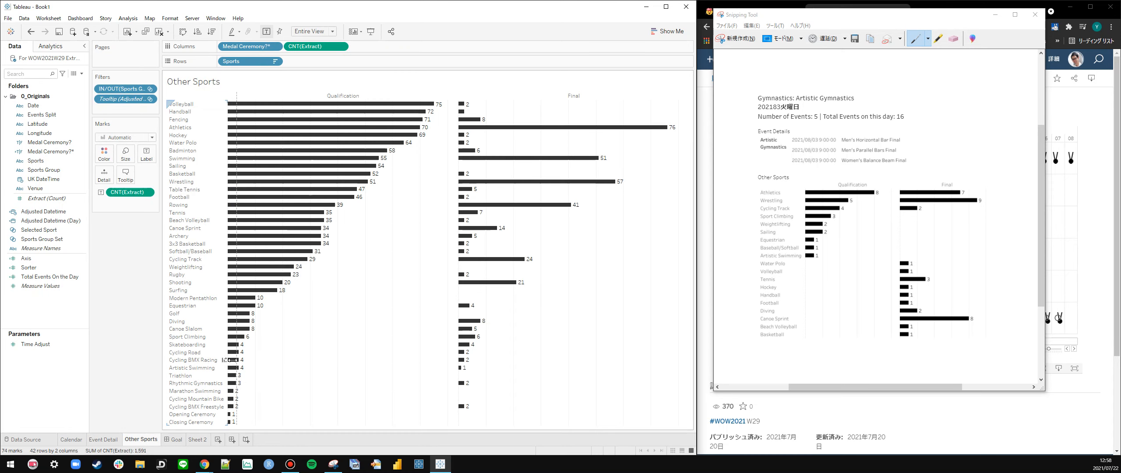
drag(228, 363, 231, 371)
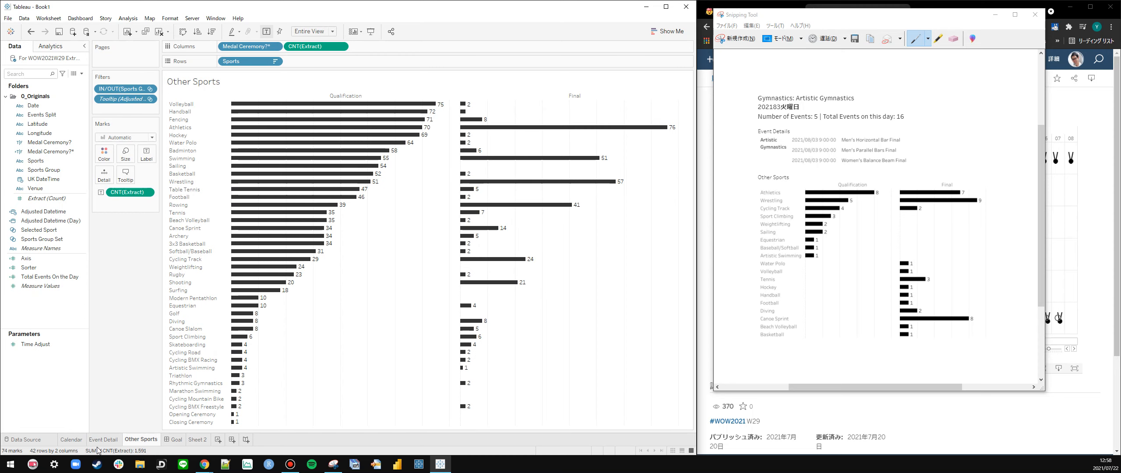
In the Calendar tooltip definition, set the embedded Other Sports sheet to a maximum width of 600 and a maximum height of 300
click(72, 439)
click(125, 165)
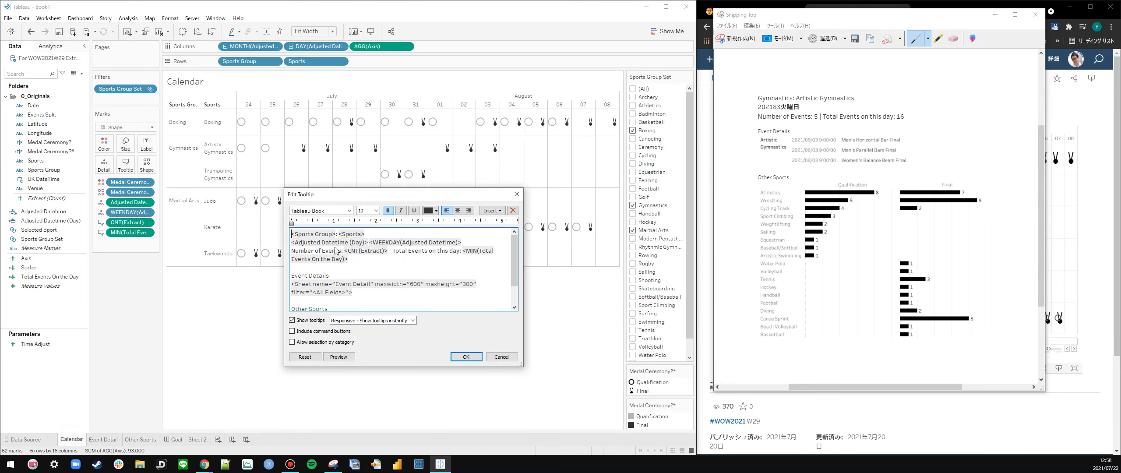
scroll(412, 294, down, 3)
click(416, 291)
key(BackSpace)
text(600" maxheight="300")
click(466, 356)
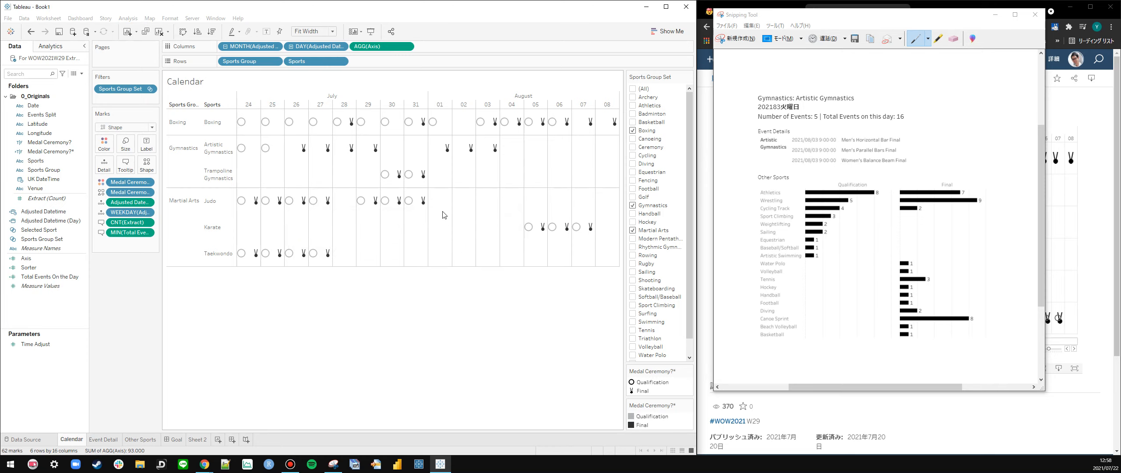
Check the Calendar's August 3 Artistic Gymnastics tooltip and switch the Other Sports bars and labels to the distinct count of Events Split
mouse_move(495, 153)
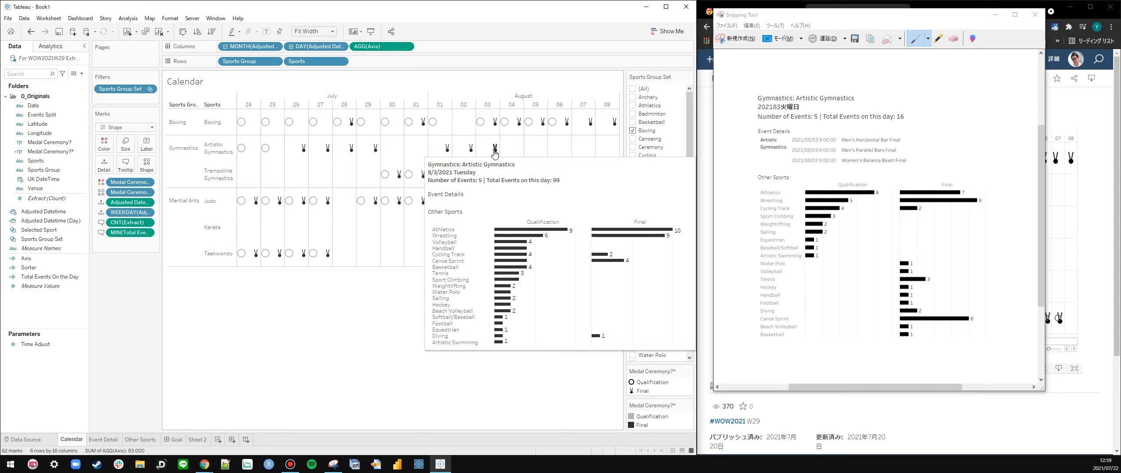
click(140, 439)
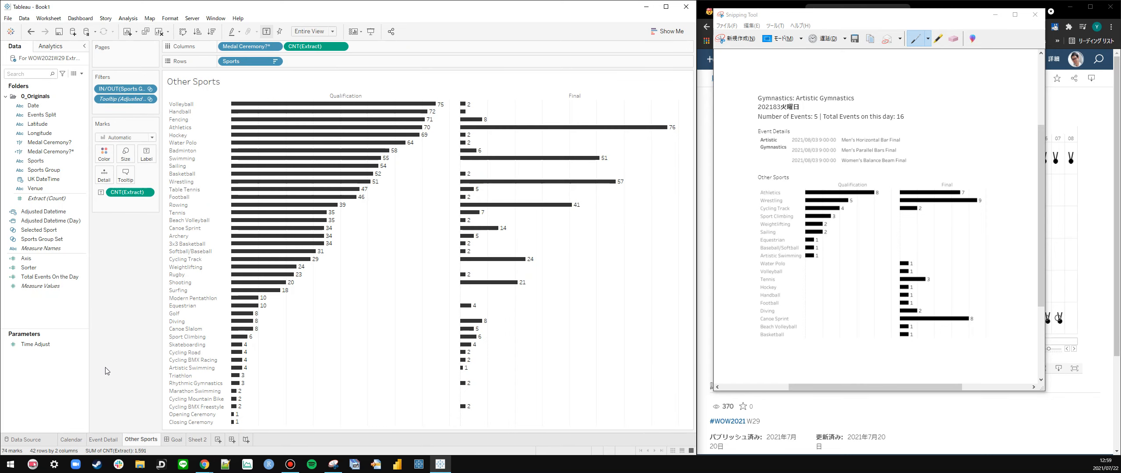
click(43, 199)
ctrl+click(41, 142)
drag(42, 116, 130, 198)
key(Down)
key(Down)
key(Down)
key(Down)
key(Return)
drag(130, 198, 315, 46)
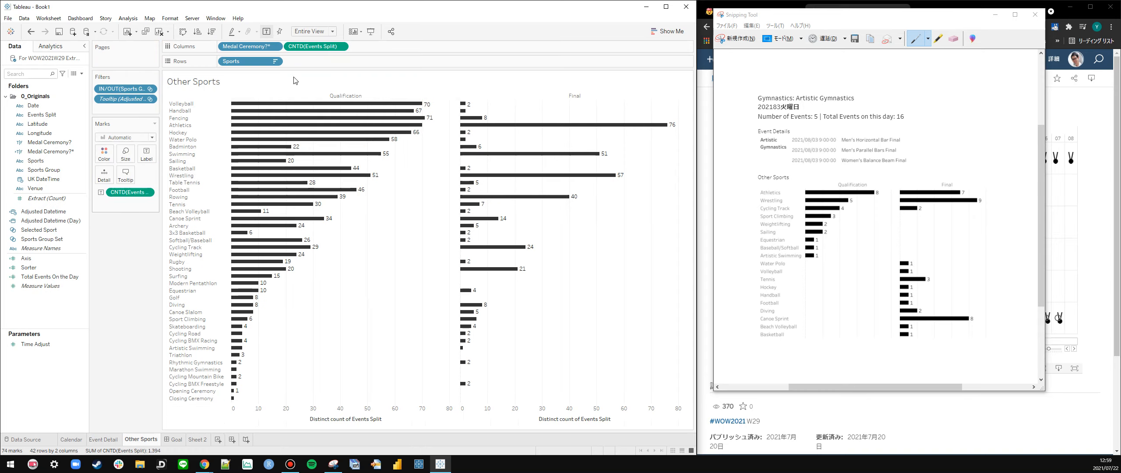
Hide the Distinct count of Events Split axis on the Other Sports sheet
click(73, 440)
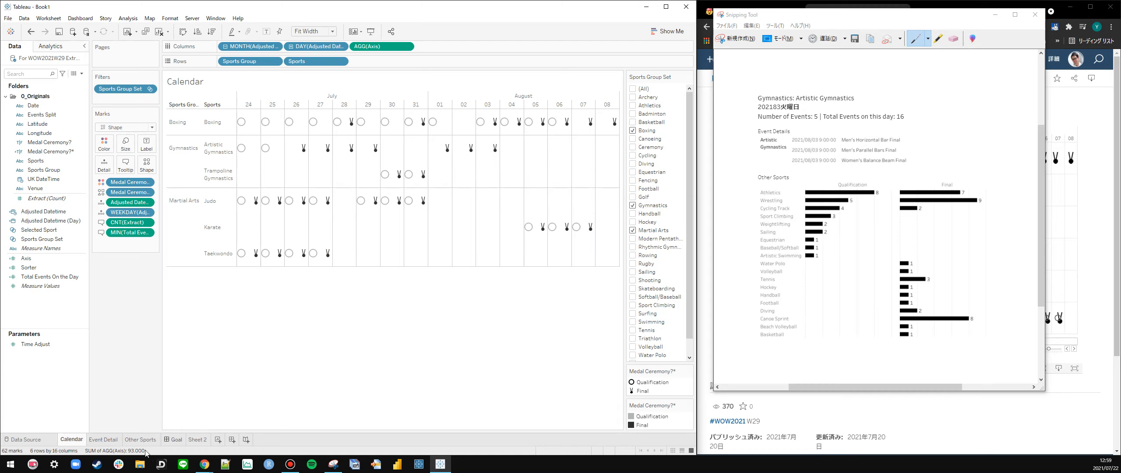
click(114, 442)
click(130, 440)
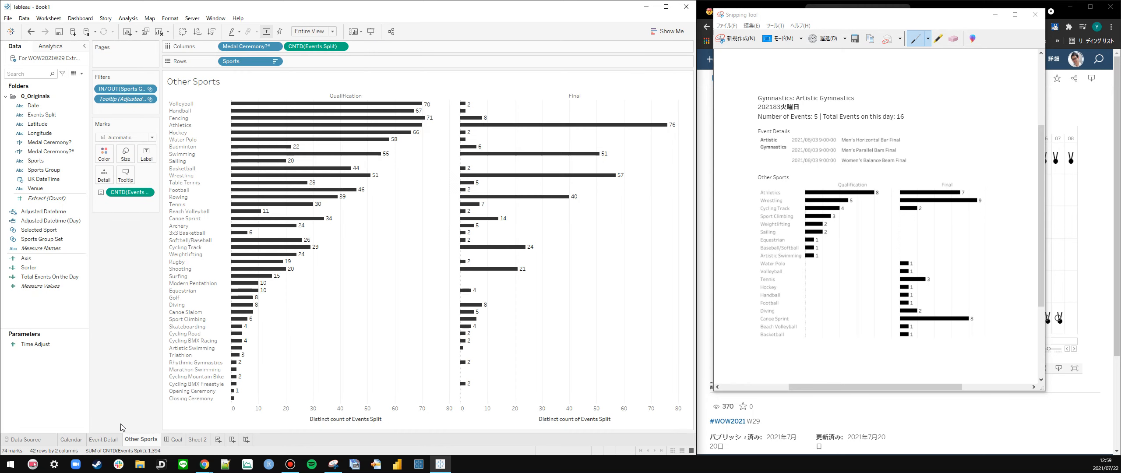
right_click(301, 410)
click(325, 393)
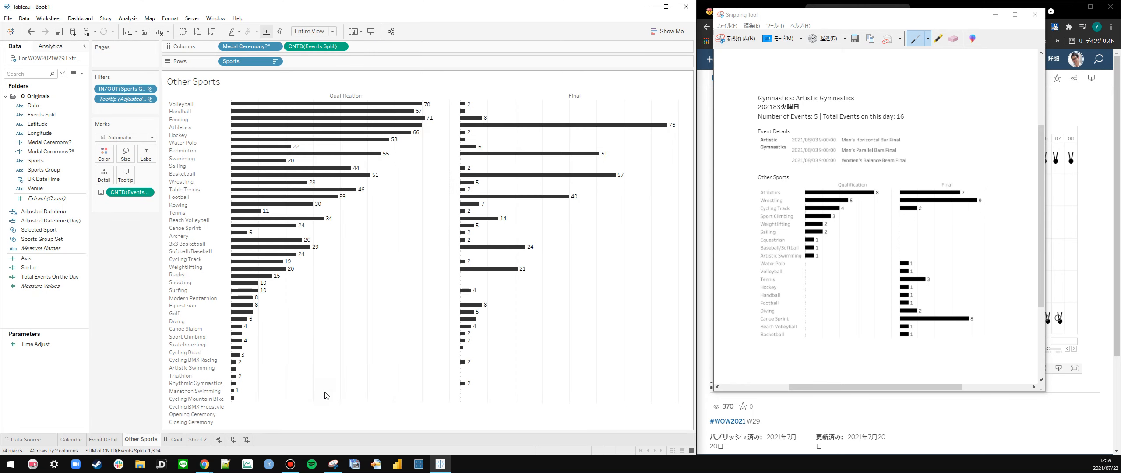
Review the Calendar, Other Sports and Event Detail sheets against the reference tooltip
click(74, 439)
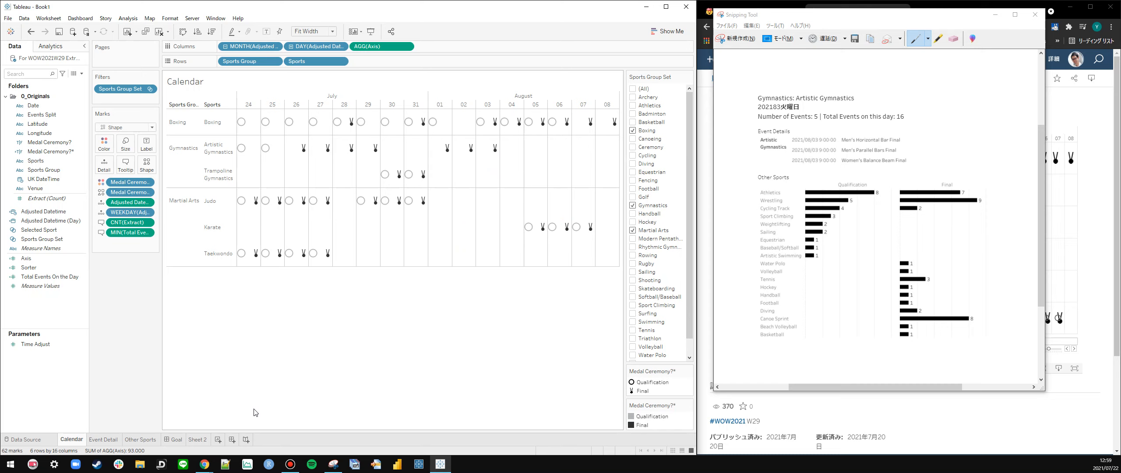
click(198, 440)
click(149, 439)
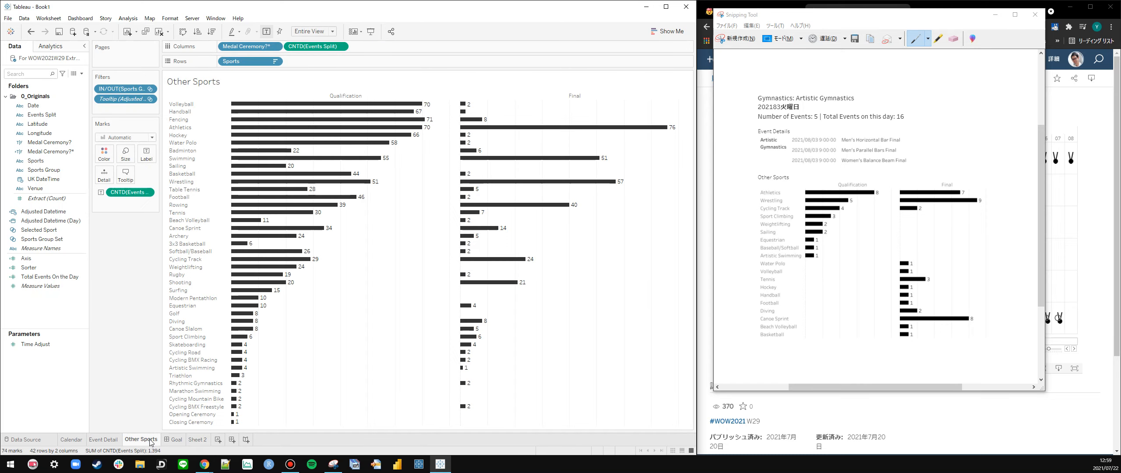
click(105, 439)
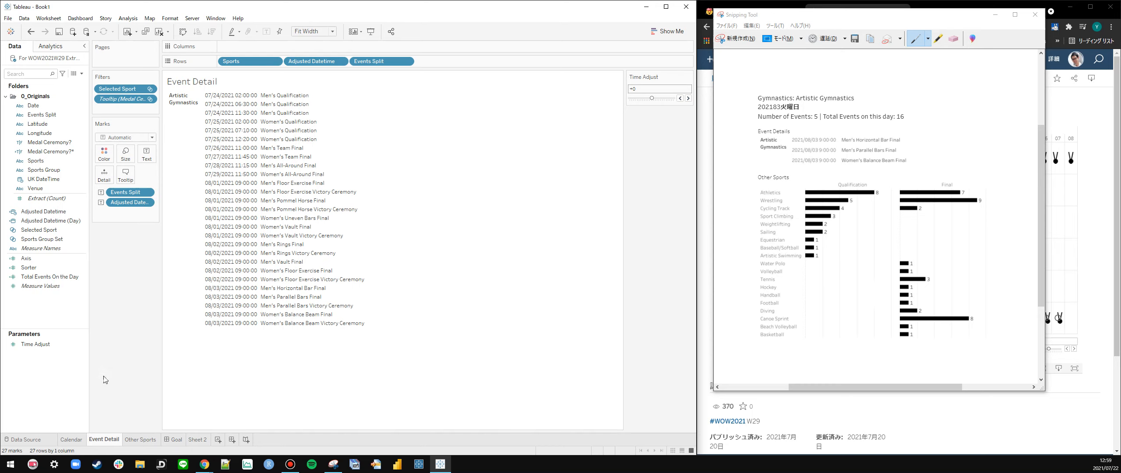
click(130, 439)
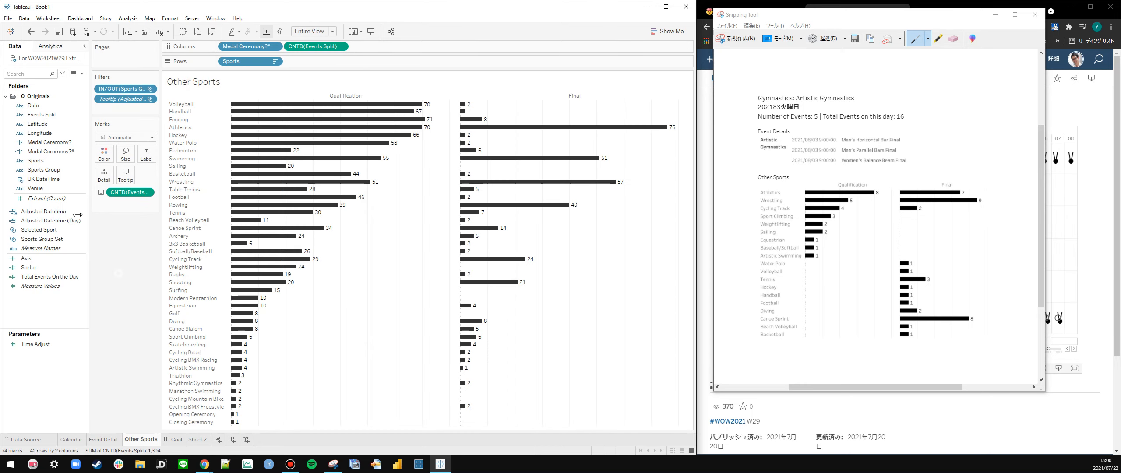
Filter the Other Sports sheet by Adjusted Datetime (Day) to 8/3/2021
click(50, 181)
right_click(44, 180)
click(42, 219)
drag(42, 219, 124, 106)
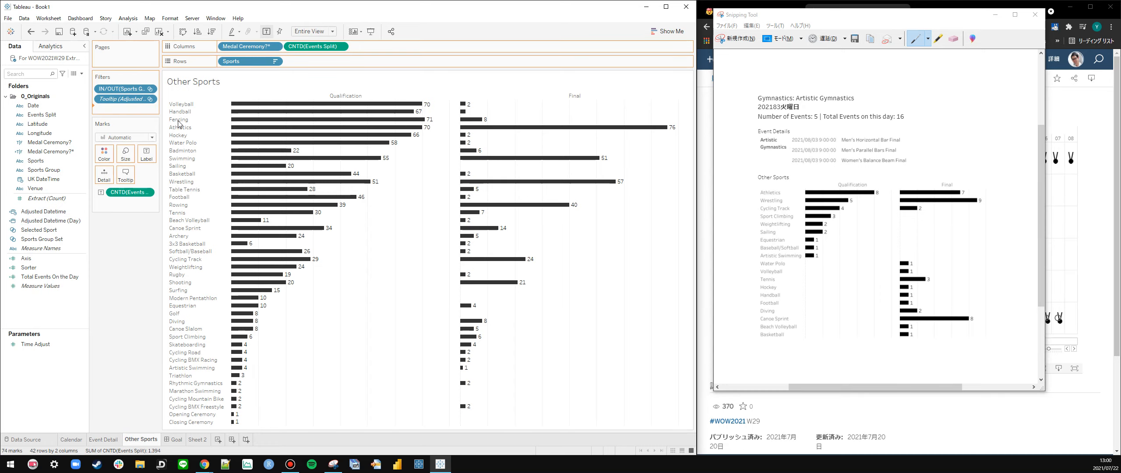
double_click(314, 247)
scroll(294, 222, down, 3)
click(266, 203)
click(354, 347)
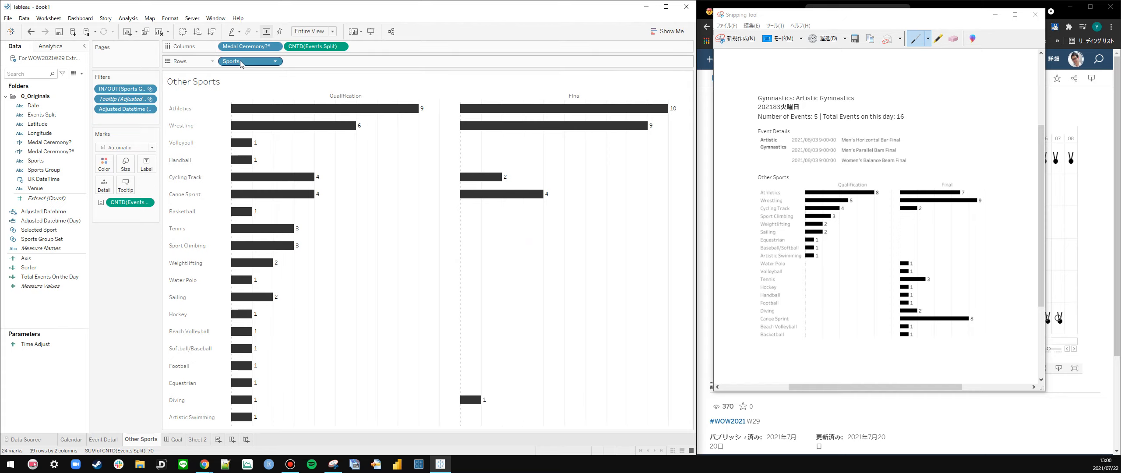
Set up Sheet 2 with a Selected Sport filter, Medal Ceremony?* on columns with Qualification before Final, and Sports on rows
right_click(145, 440)
click(185, 435)
click(197, 440)
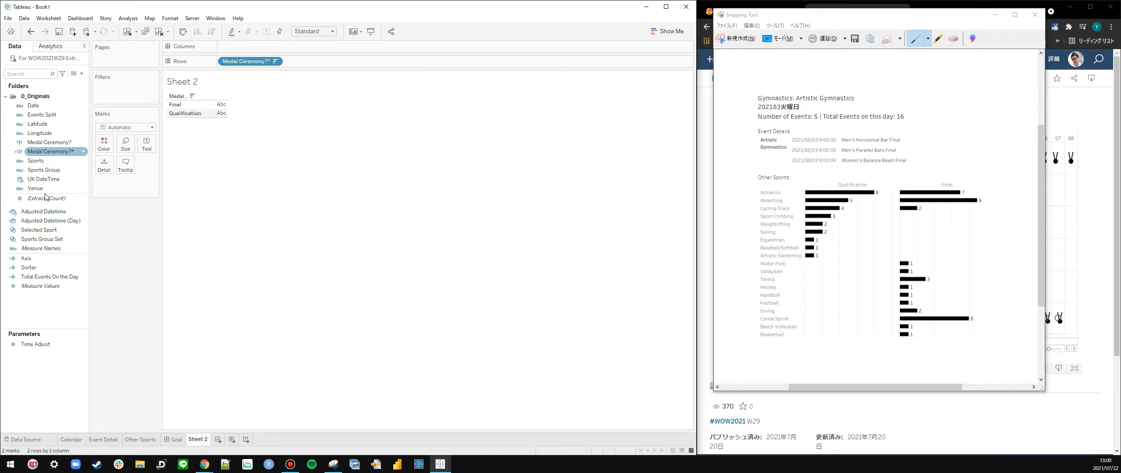
drag(39, 229, 127, 90)
drag(242, 59, 250, 46)
drag(181, 105, 258, 121)
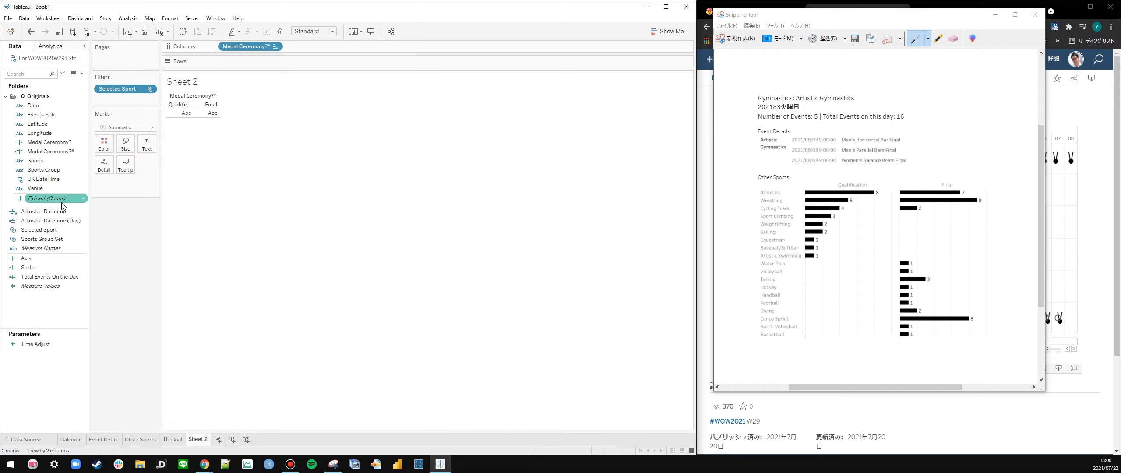
drag(36, 161, 248, 61)
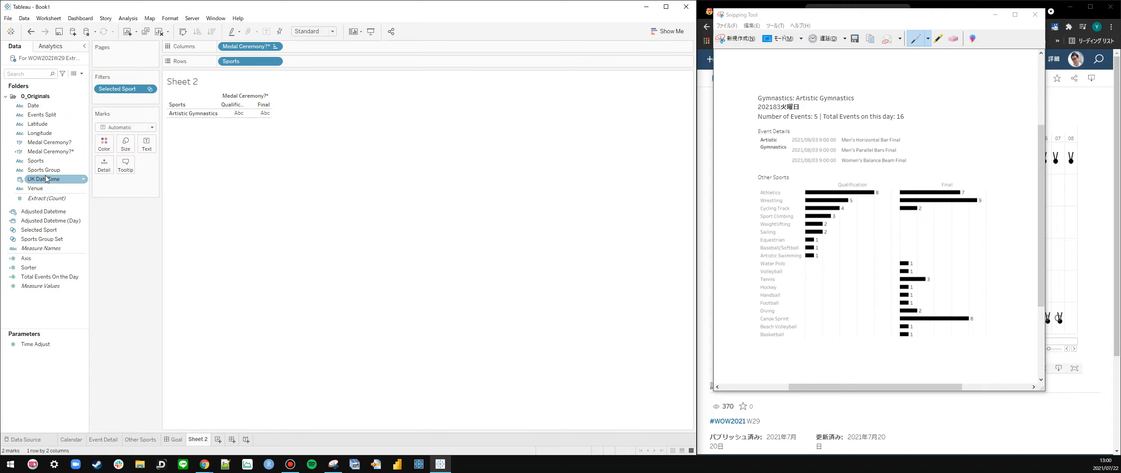
Replace Sheet 2's Selected Sport filter with an IN/OUT filter on that set, keeping only Out
drag(123, 89, 124, 182)
right_click(124, 184)
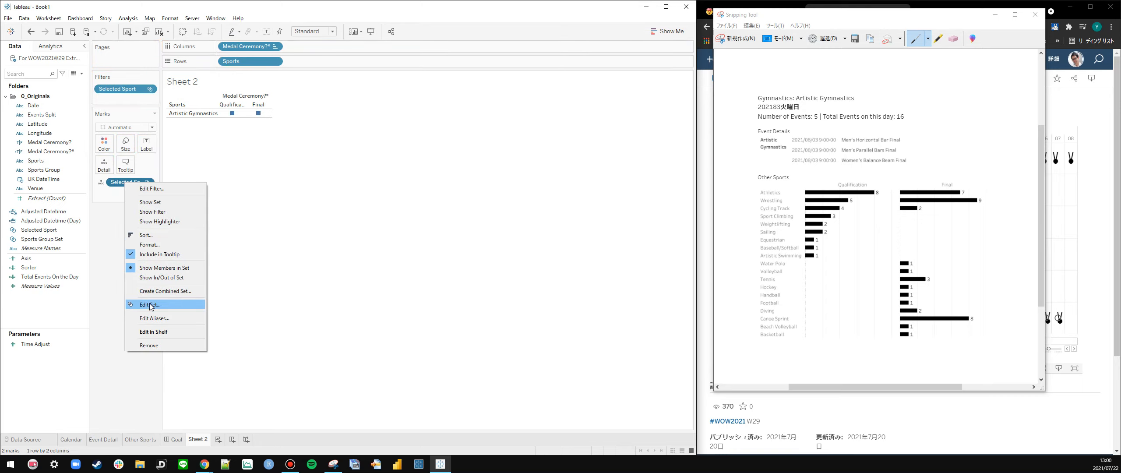
click(119, 266)
drag(127, 89, 74, 117)
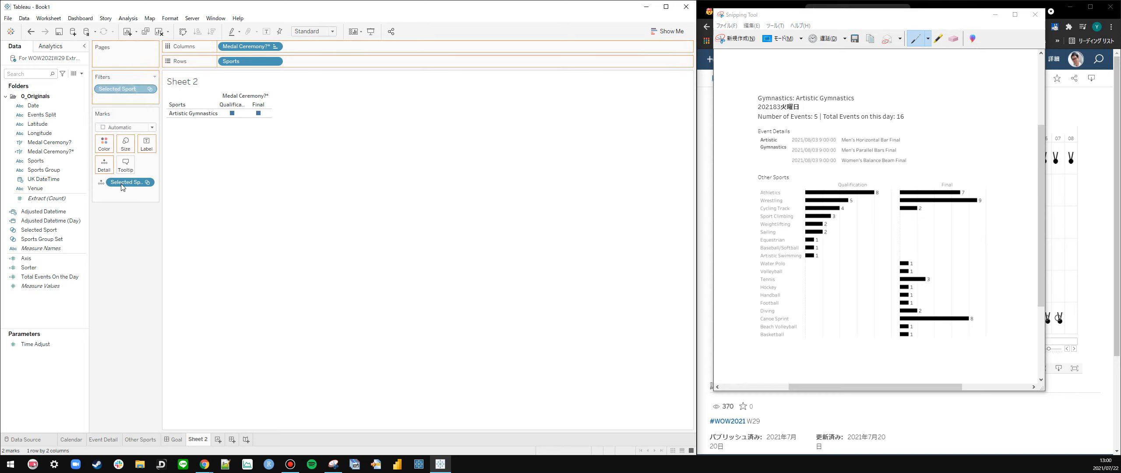
drag(125, 183, 72, 191)
drag(43, 231, 112, 170)
drag(128, 182, 134, 91)
click(265, 176)
click(354, 341)
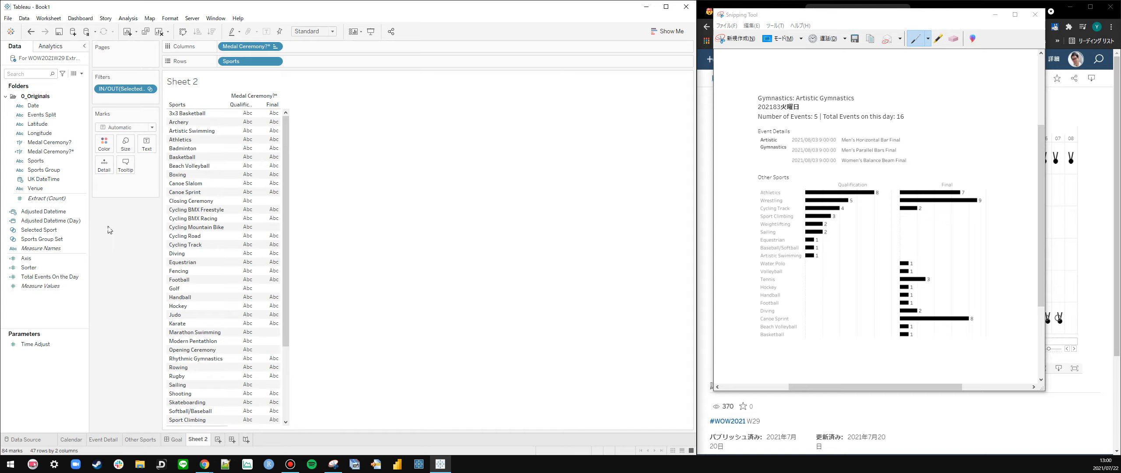
Keep only Athletics on Sheet 2 and break its rows down by Events Split
right_click(180, 140)
click(197, 145)
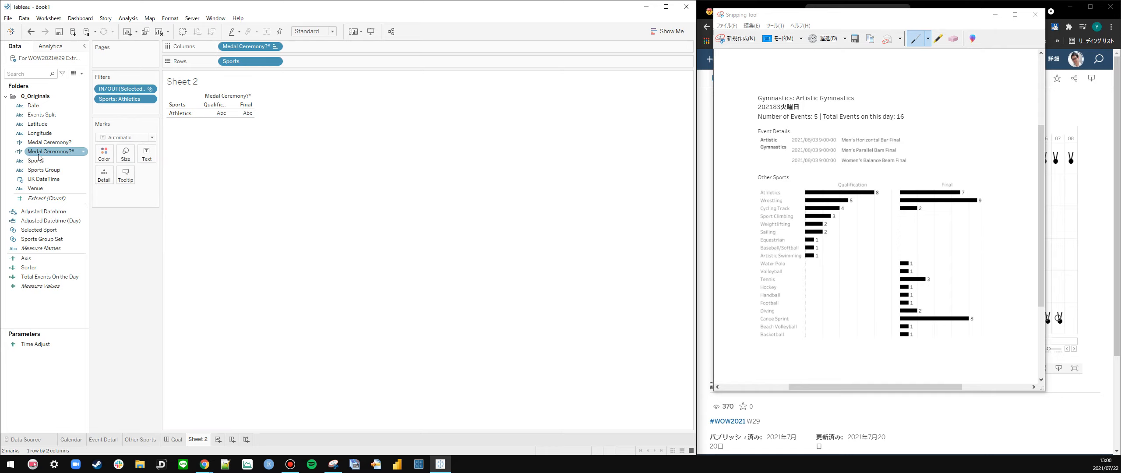
drag(81, 115, 355, 62)
click(325, 229)
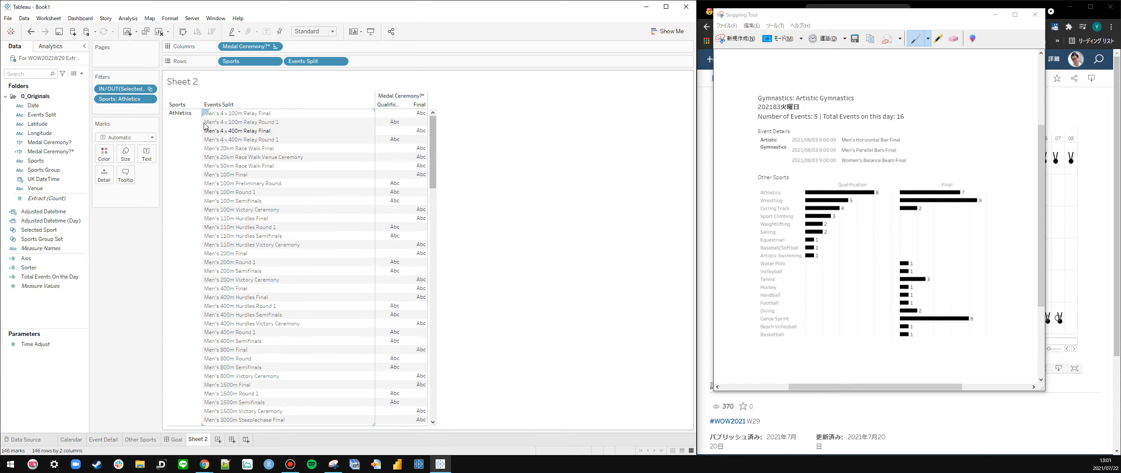
Widen the shelf area and filter Sheet 2 by Adjusted Datetime (Day) to 8/3/2021
drag(161, 118, 190, 119)
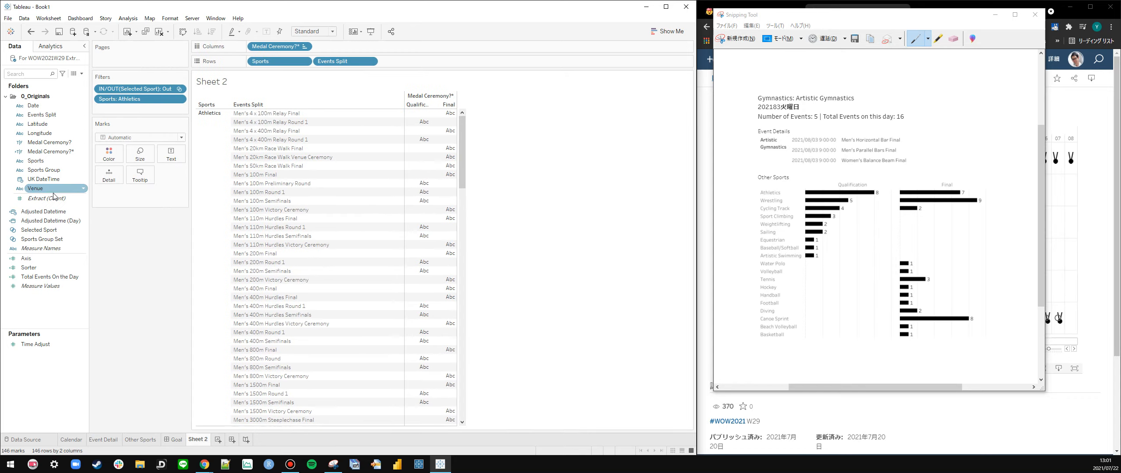
drag(44, 219, 140, 107)
click(307, 245)
double_click(302, 244)
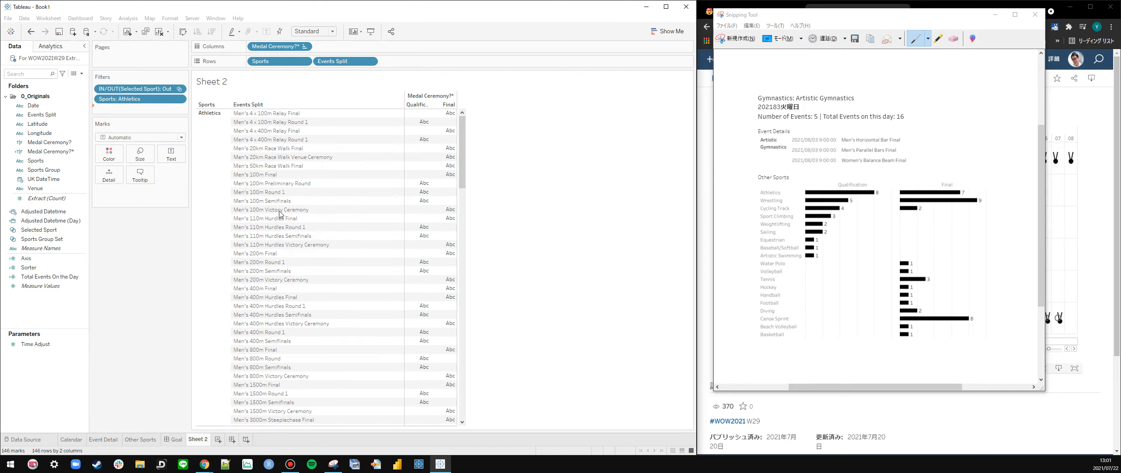
click(265, 195)
click(425, 347)
click(354, 347)
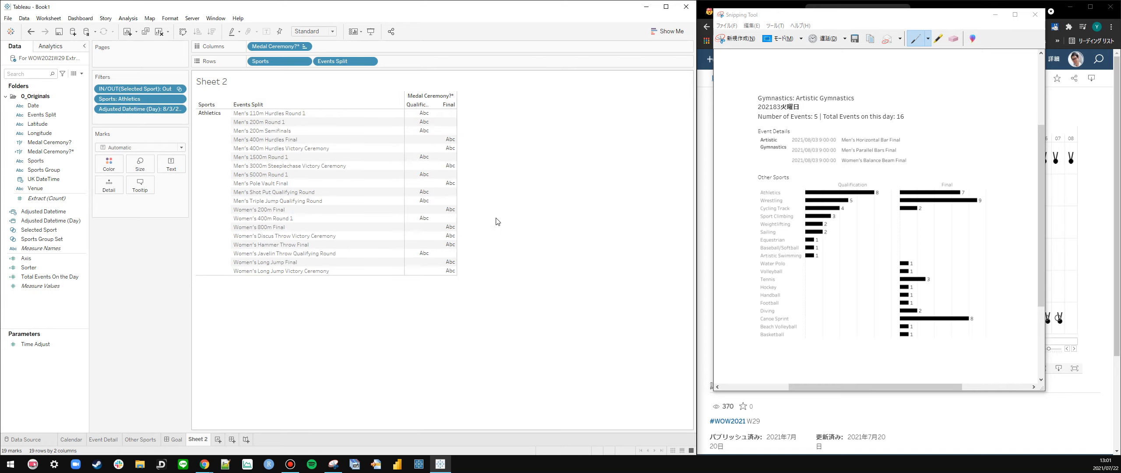
Label the Sheet 2 marks with an INDEX() calculation computed down the table
double_click(153, 216)
text(INDEX())
key(Return)
drag(163, 202, 170, 172)
click(182, 201)
click(219, 284)
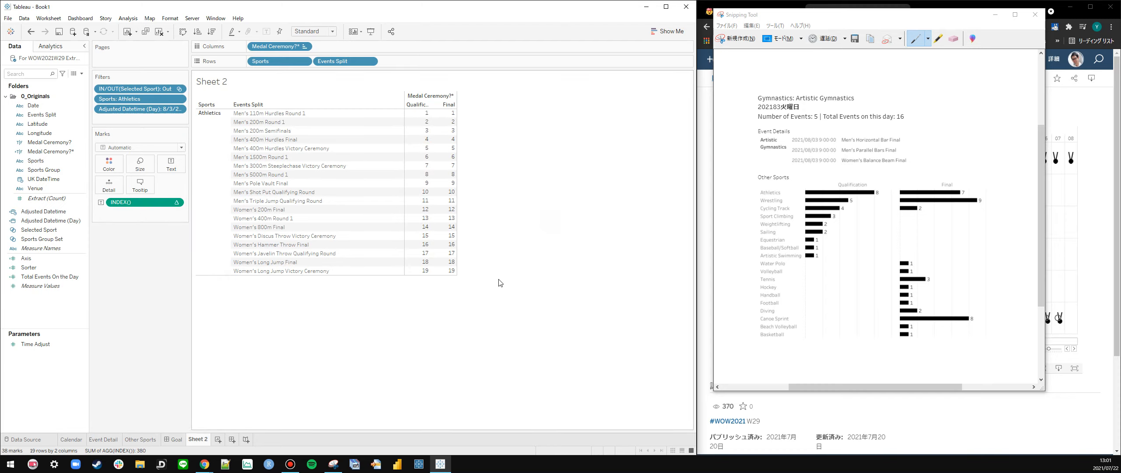
Compute INDEX() using Medal Ceremony?* and Events Split as specific dimensions, at the deepest level, restarting every Medal Ceremony?*
click(183, 202)
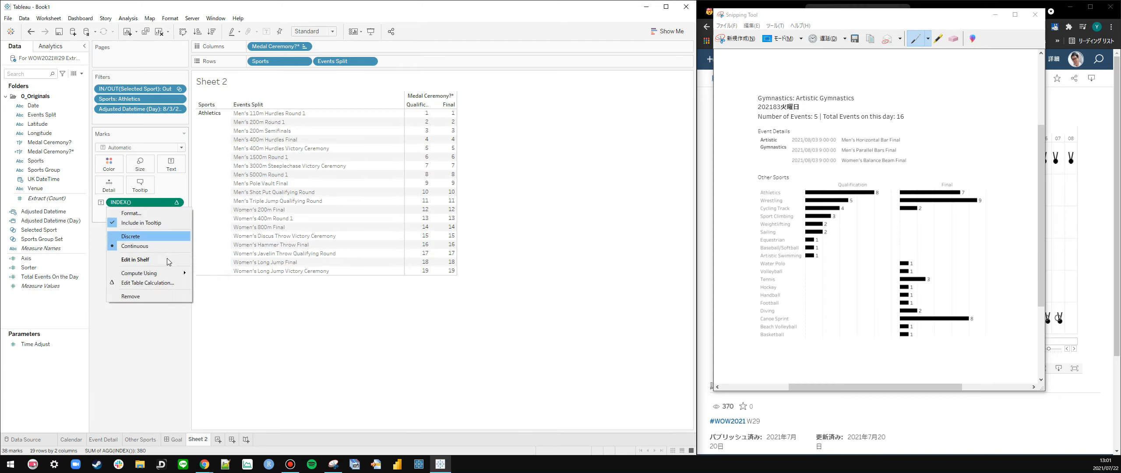
click(148, 283)
click(323, 235)
mouse_move(331, 260)
mouse_down()
mouse_move(340, 250)
mouse_move(329, 255)
mouse_up()
click(299, 259)
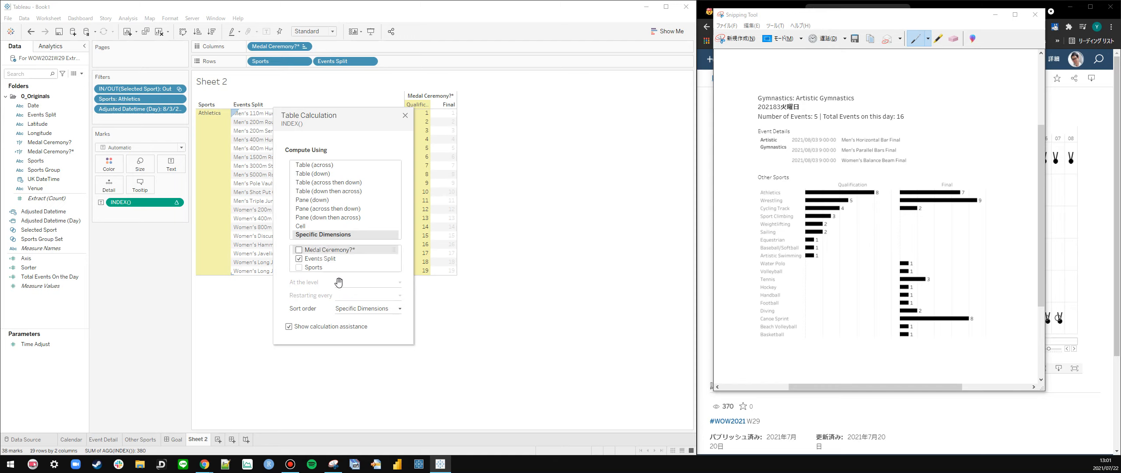
click(299, 249)
click(368, 295)
click(360, 312)
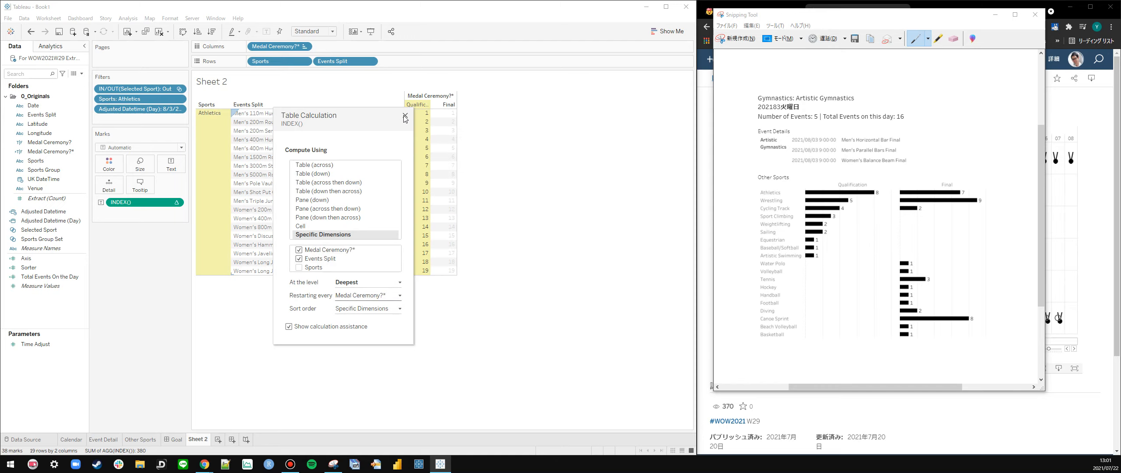
Compute the INDEX() label along Events Split only, leaving Medal Ceremony?* and Sports out of the specific dimensions
click(330, 258)
click(331, 258)
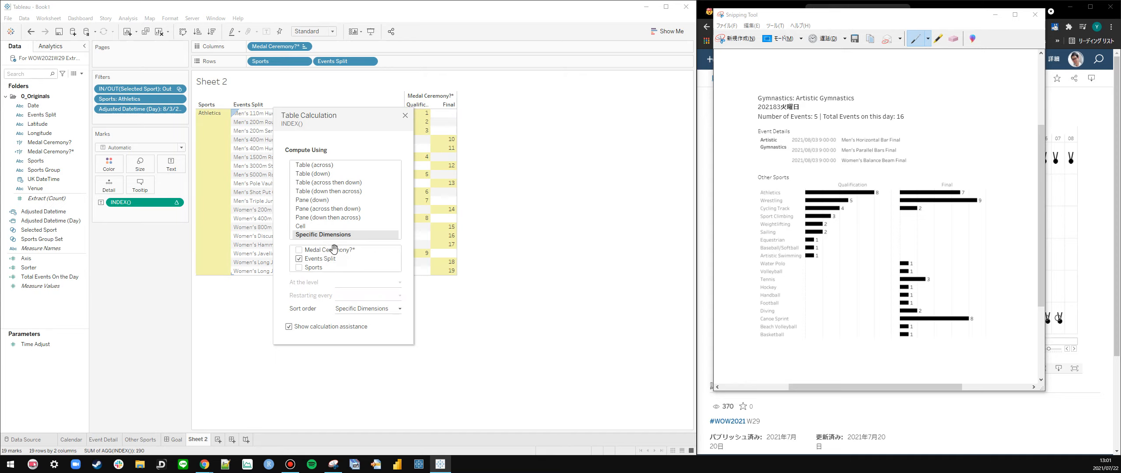
click(333, 250)
click(406, 116)
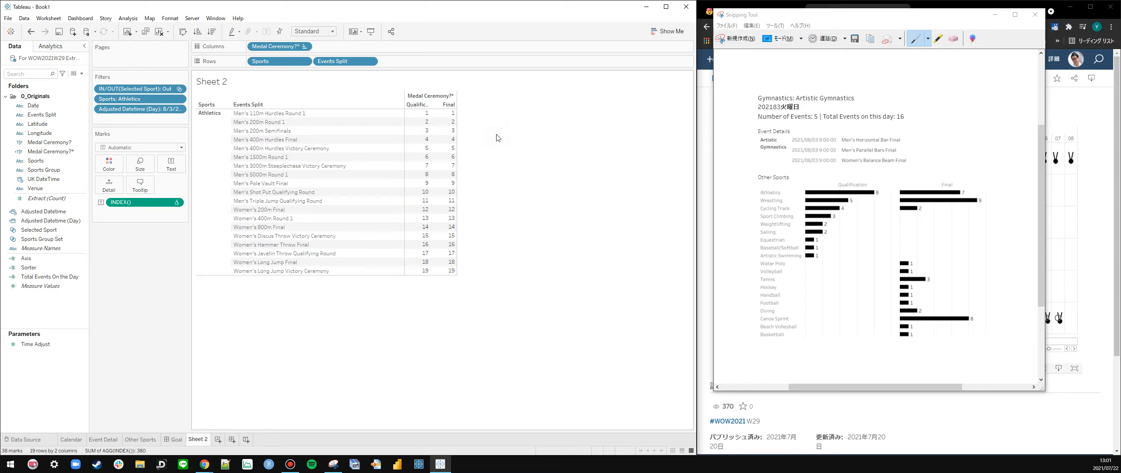
Try removing INDEX() from Sheet 2's marks, and undo the removal
right_click(146, 200)
right_click(132, 203)
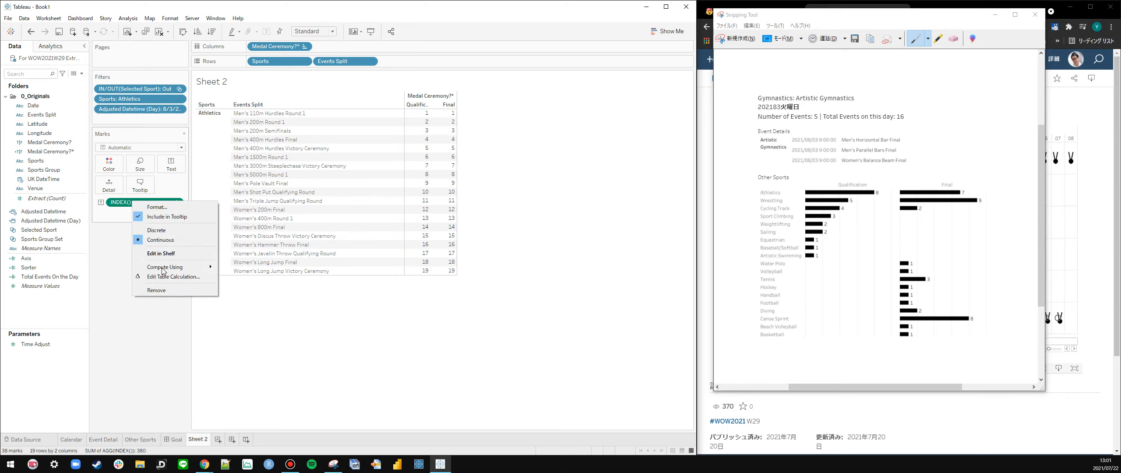
click(154, 290)
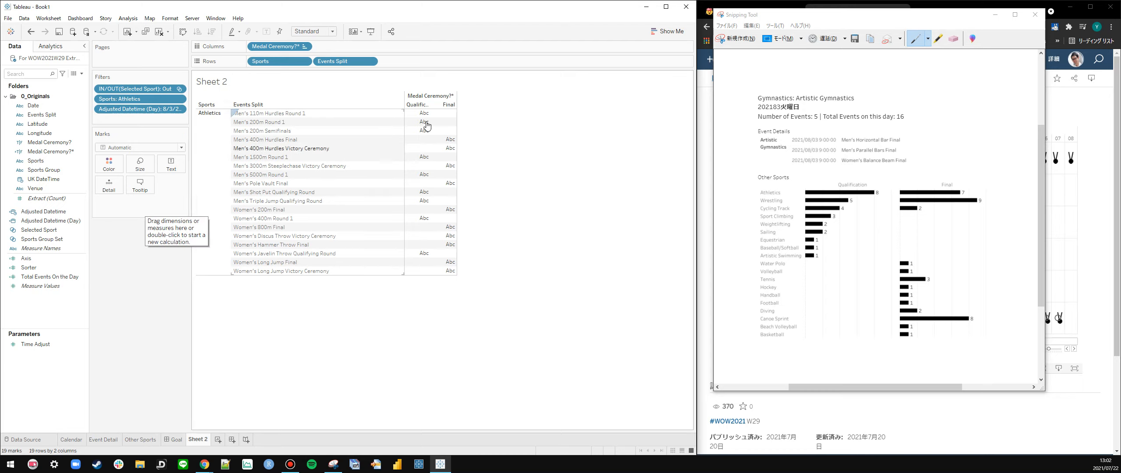
mouse_move(417, 116)
key(ctrl+z)
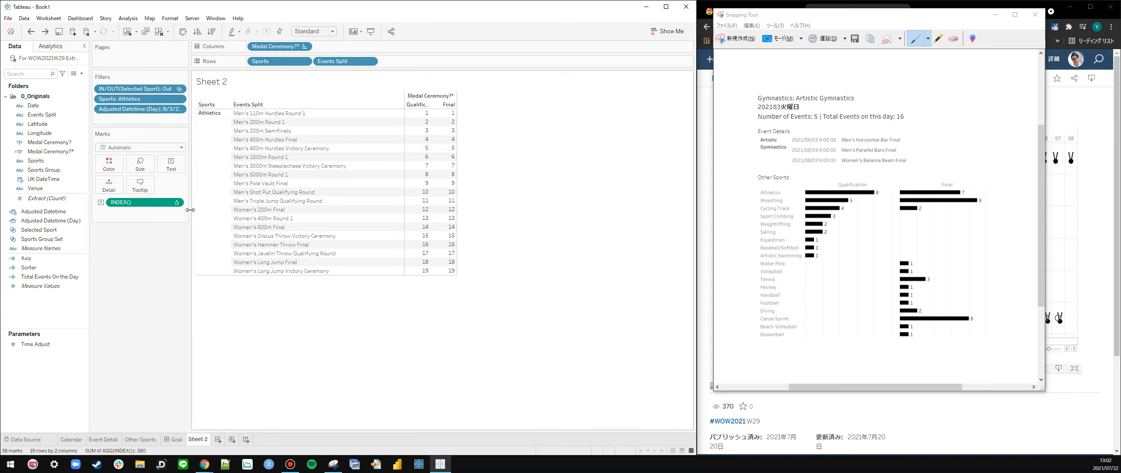
Review the INDEX() table calculation settings and remove Sports from Sheet 2's rows
click(178, 203)
click(148, 283)
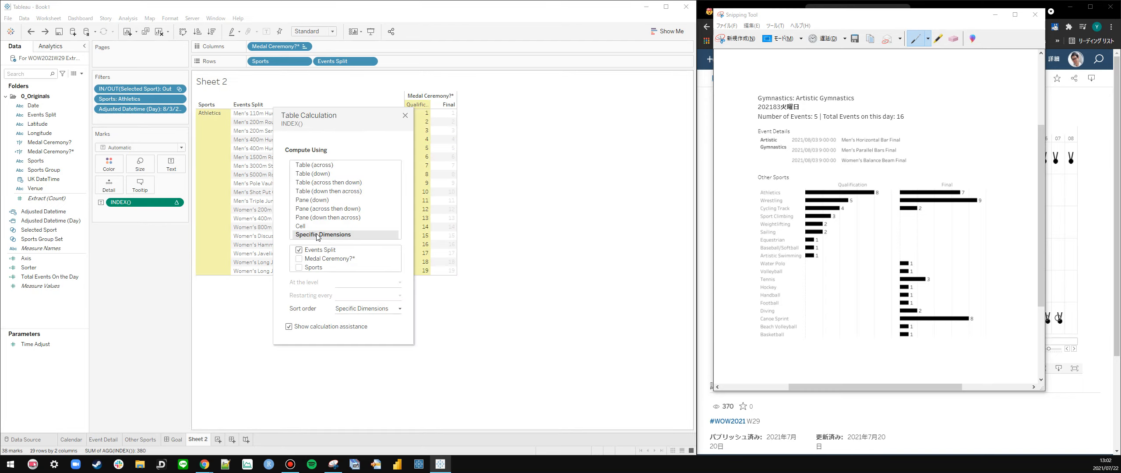
click(405, 115)
drag(261, 61, 30, 137)
Compute INDEX() using Medal Ceremony?* and Events Split as specific dimensions, restarting every Medal Ceremony?*, without Sports in the view
click(177, 202)
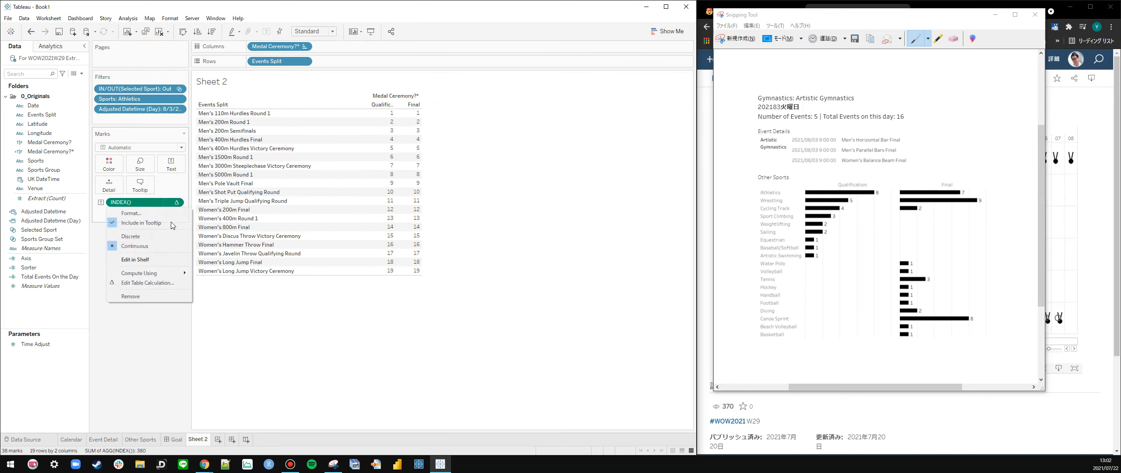
click(147, 283)
click(298, 232)
click(360, 260)
click(355, 276)
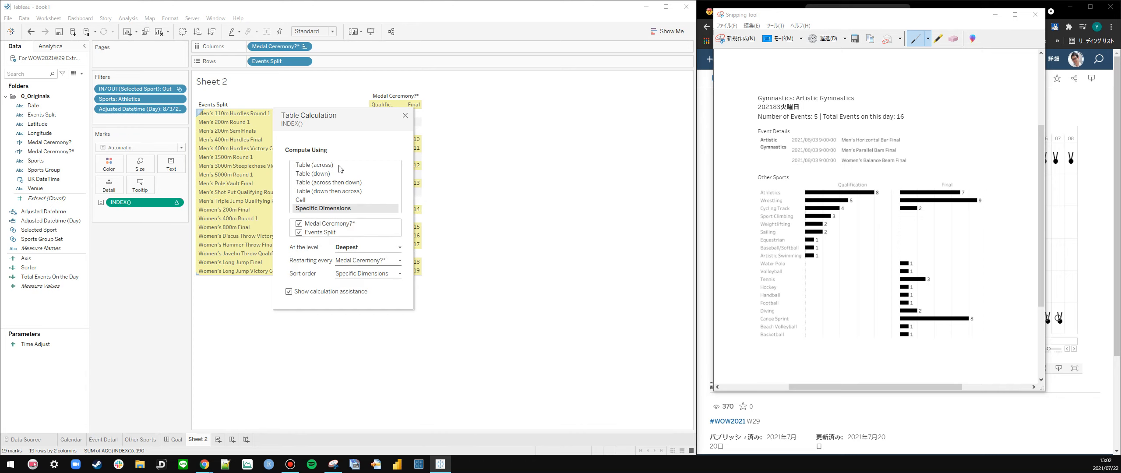
Clear Medal Ceremony?* and Events Split from INDEX()'s specific dimensions and remove INDEX() from the marks
drag(346, 117, 528, 122)
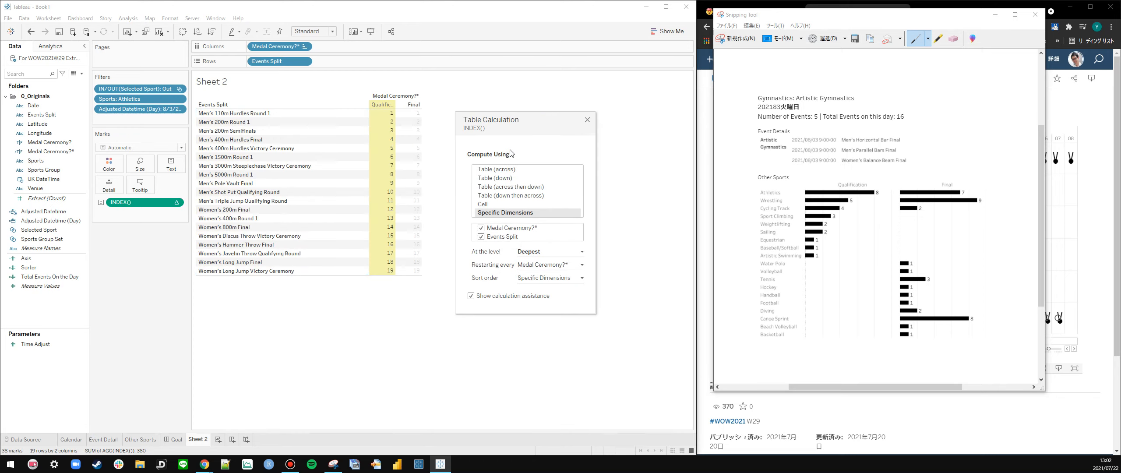
click(508, 227)
click(499, 236)
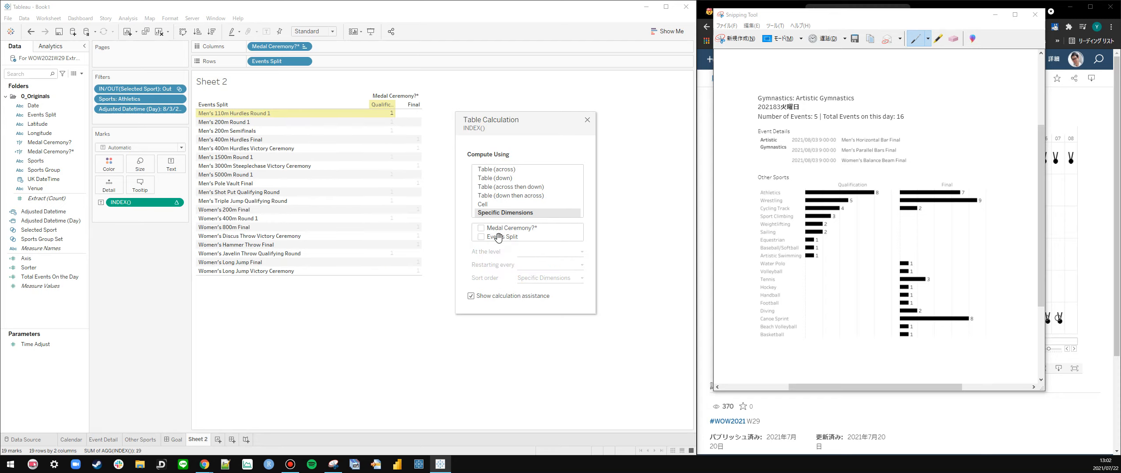
click(481, 237)
click(481, 236)
click(587, 119)
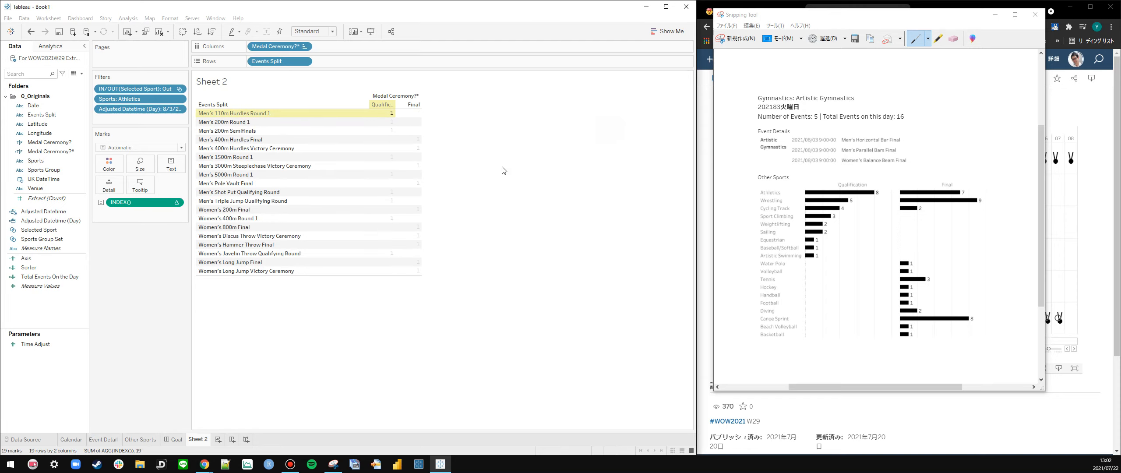
right_click(156, 202)
click(175, 293)
Add the ad hoc calculation RUNNING_SUM(SUM(1)) to Sheet 2's marks
double_click(169, 214)
text(RUNNING_SUM(SUM(1)))
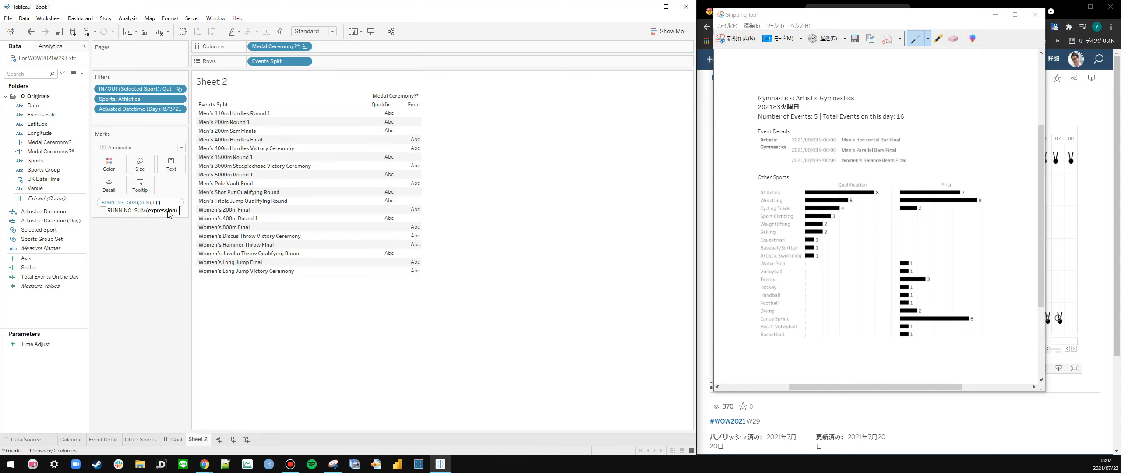
key(Return)
Change the calculation to RUNNING_SUM(1) and show it as the marks' text
double_click(155, 203)
key(BackSpace)
key(BackSpace)
key(BackSpace)
key(BackSpace)
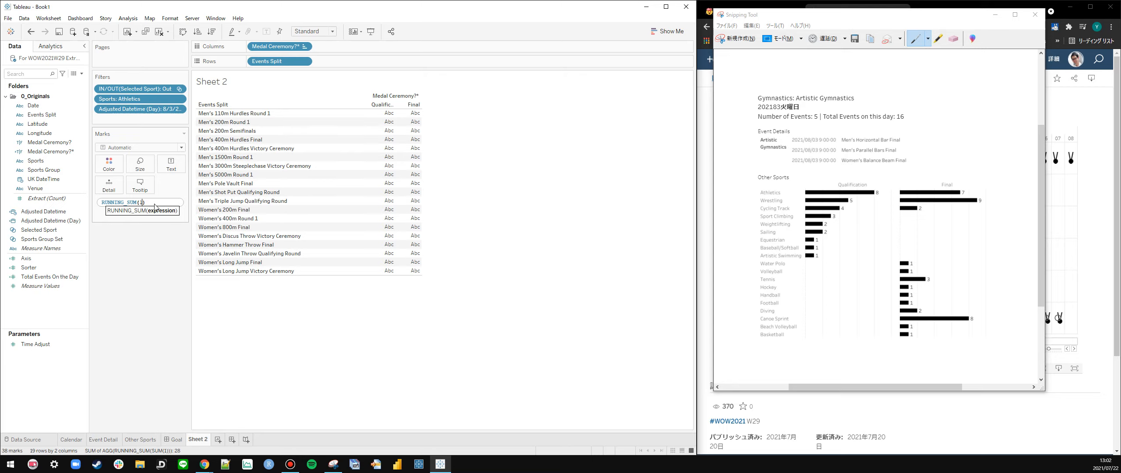
key(Return)
drag(155, 202, 174, 169)
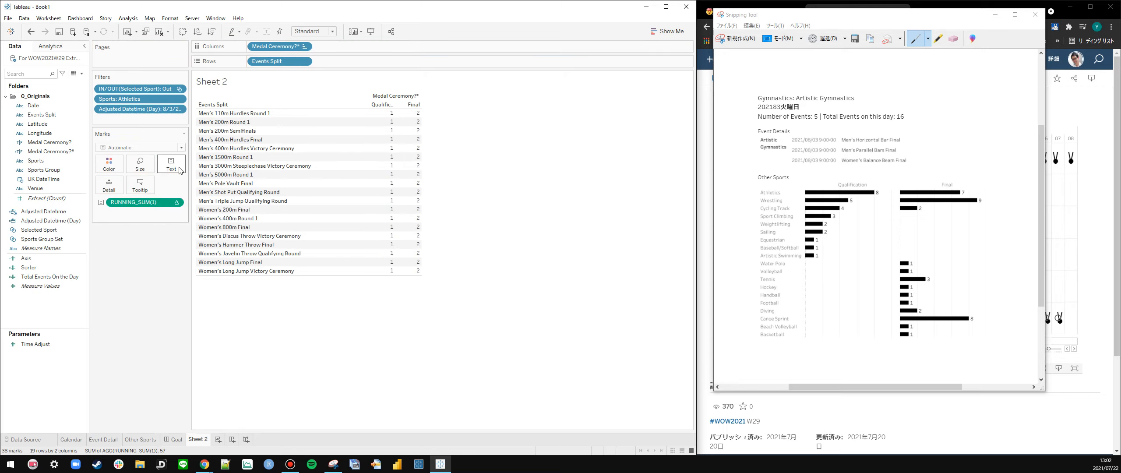
Compute RUNNING_SUM(1) down the table and remove it from Sheet 2's marks
right_click(110, 204)
mouse_move(149, 273)
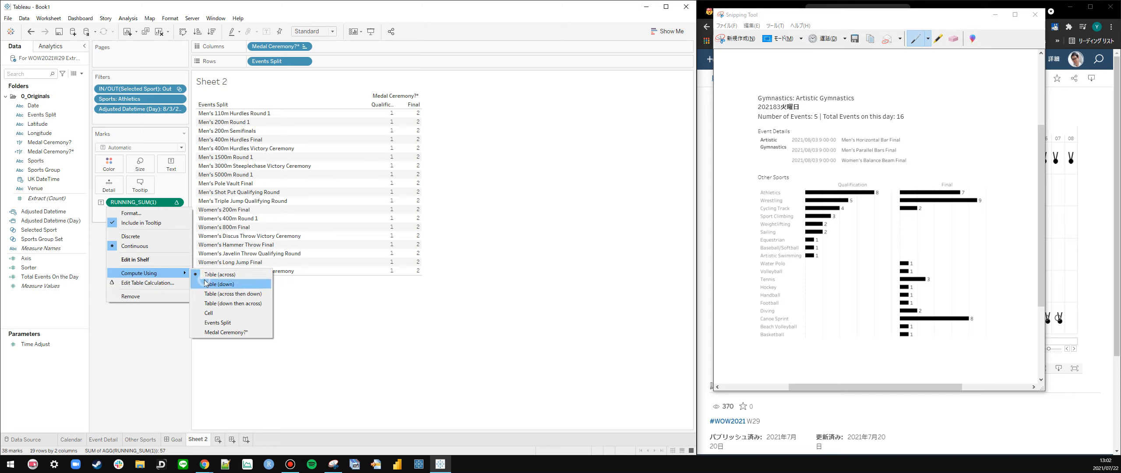
click(219, 283)
right_click(132, 202)
click(206, 291)
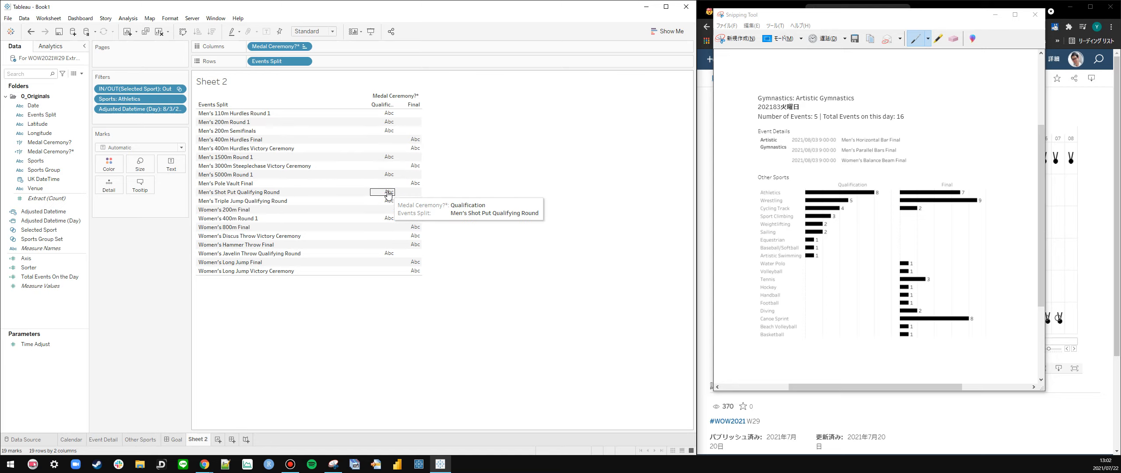
mouse_move(389, 223)
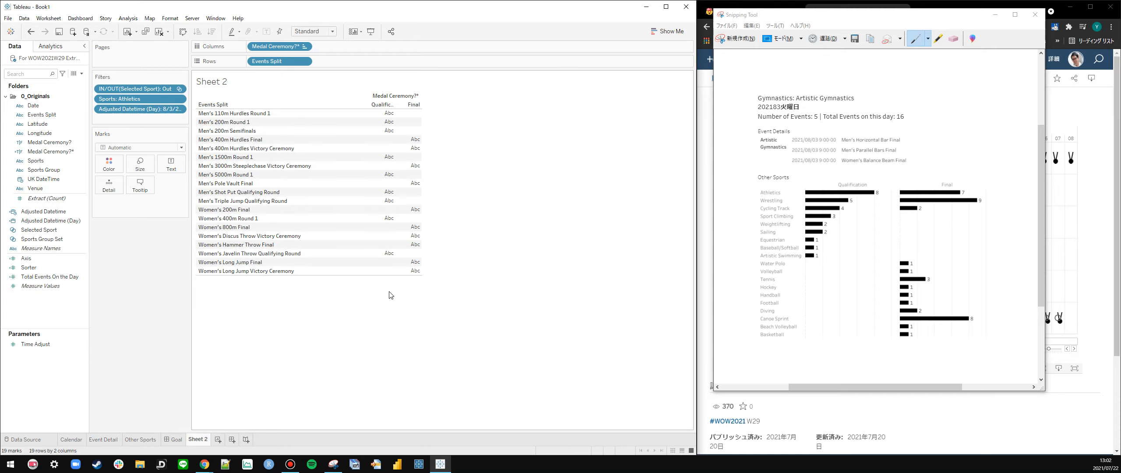
Review the Goal dashboard and compare the Other Sports sheet with the reference tooltip snapshot and the published viz
click(171, 440)
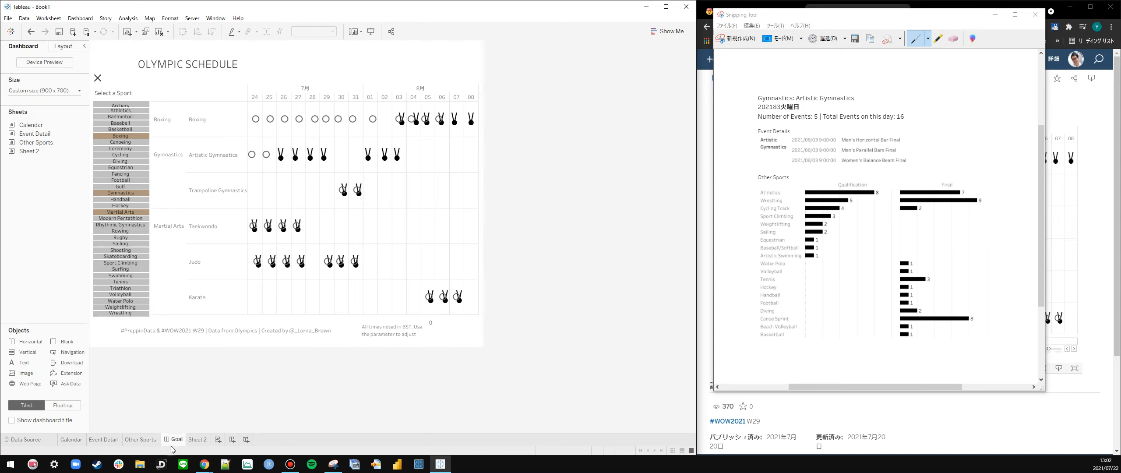
click(148, 440)
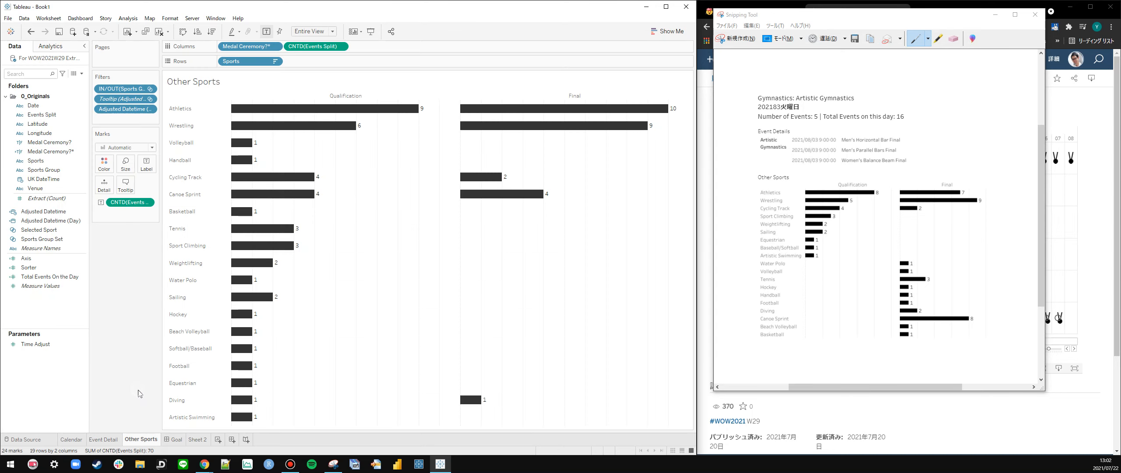
click(995, 14)
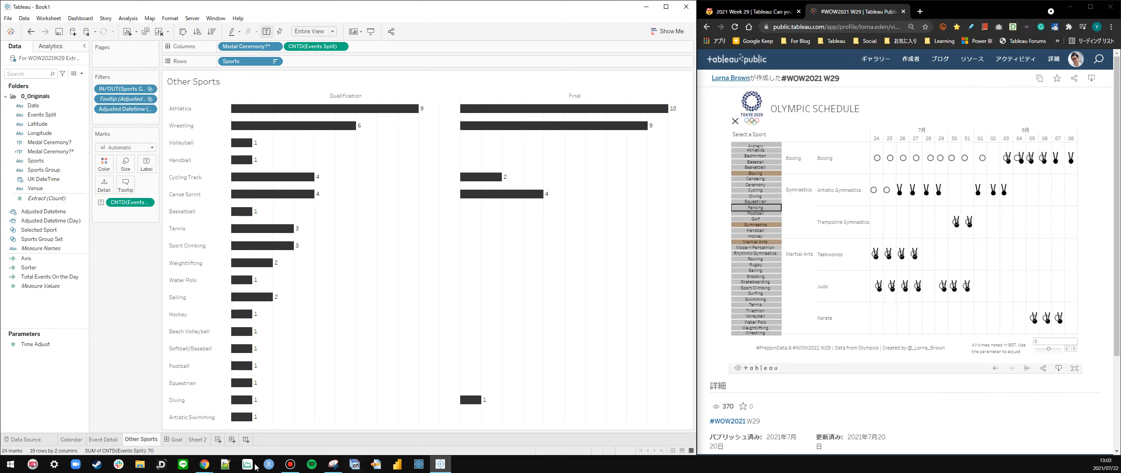
click(343, 462)
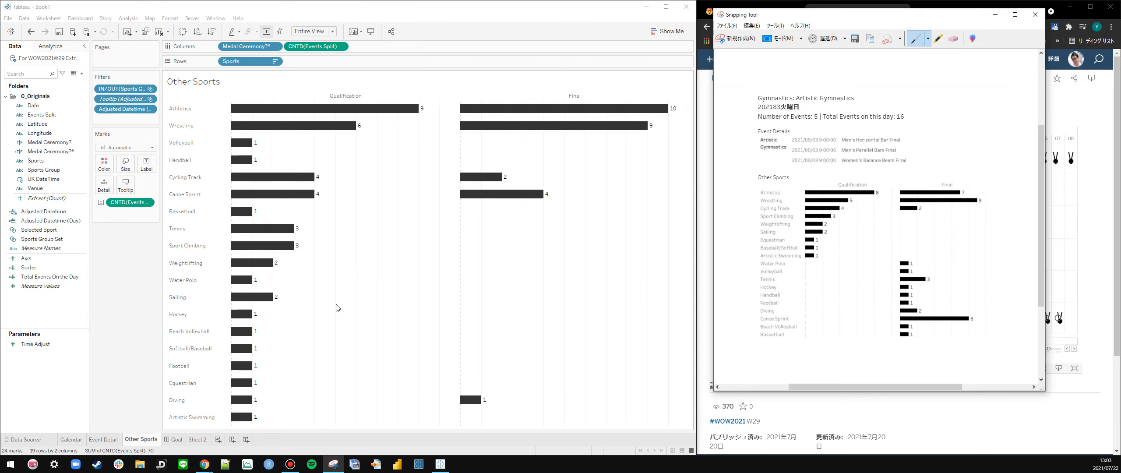
Replace CNTD(Events Split) with CNT(Extract) for the Other Sports bars and labels, and set the labels' vertical alignment to Middle
right_click(236, 61)
click(236, 62)
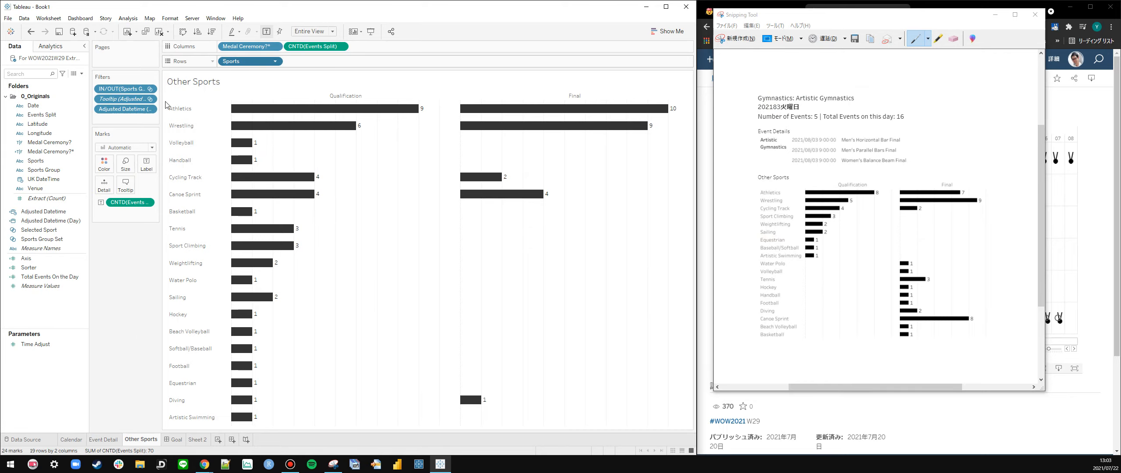
drag(40, 201, 317, 48)
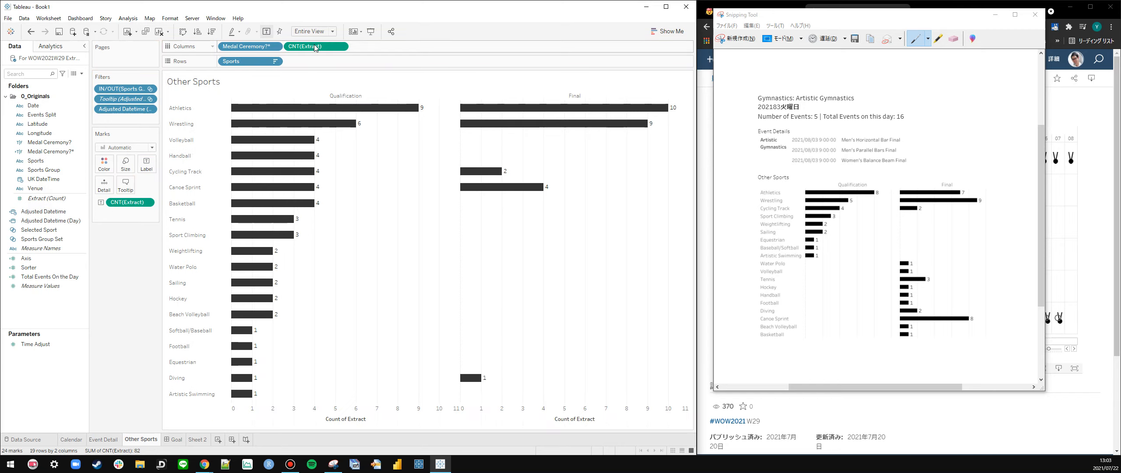
click(154, 170)
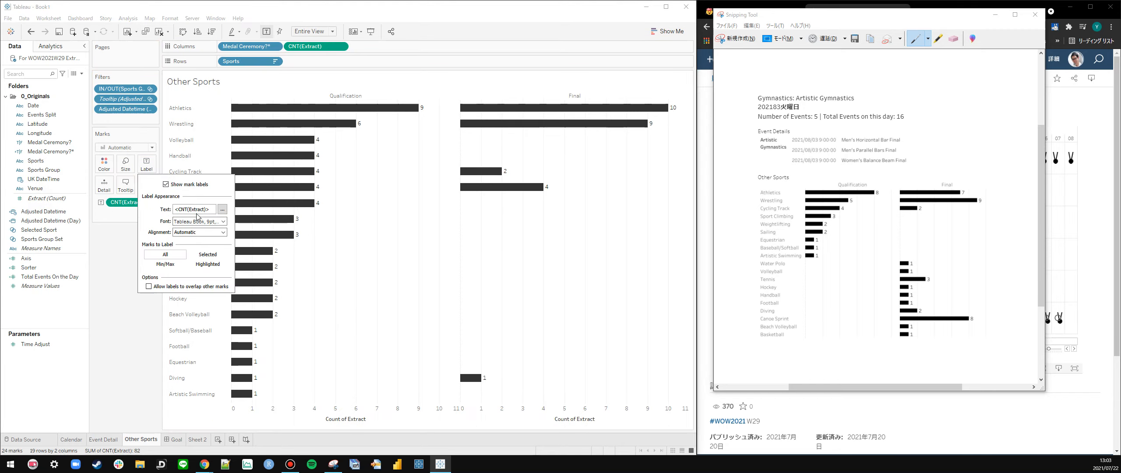
click(198, 232)
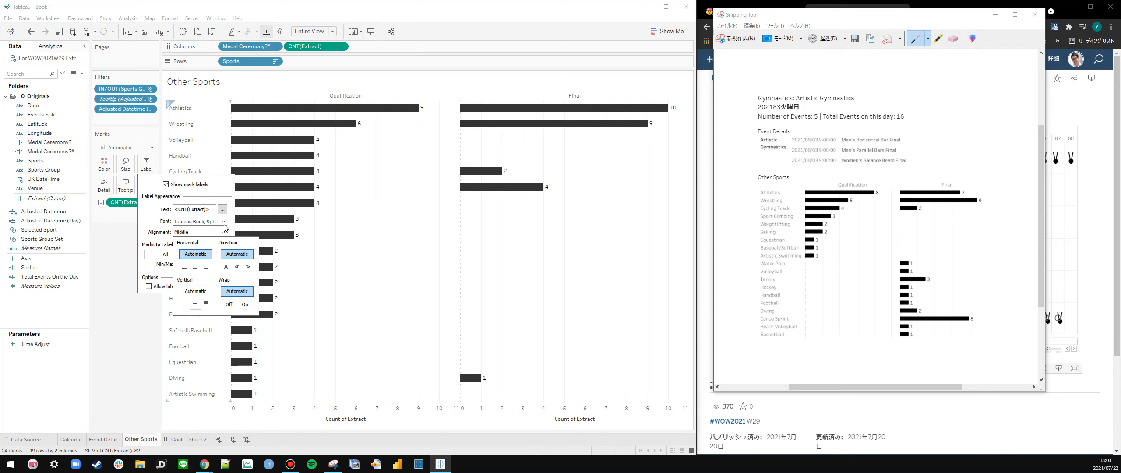
click(200, 221)
click(360, 248)
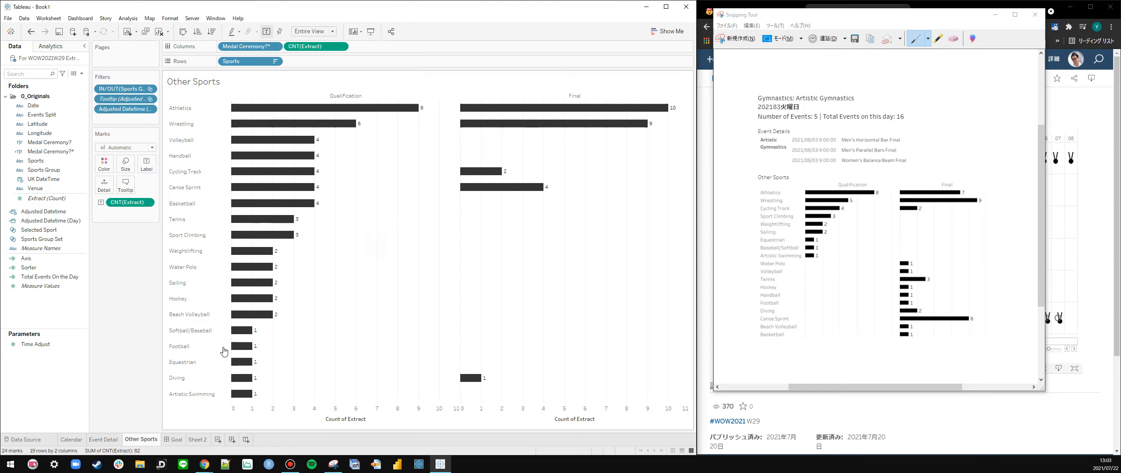
Hide the Count of Extract axis header on Other Sports, checking the Calendar's August 3 Artistic Gymnastics tooltip before and after the change
click(71, 439)
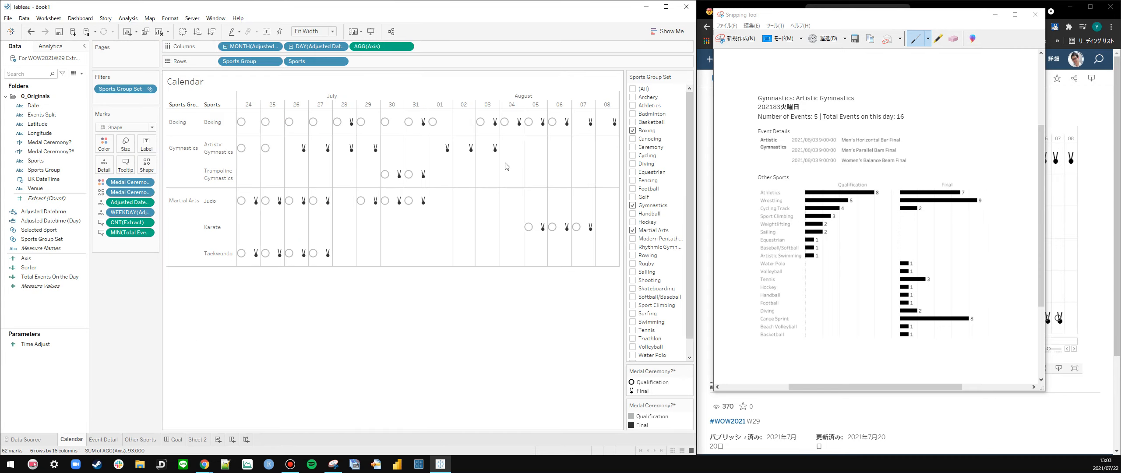
mouse_move(495, 153)
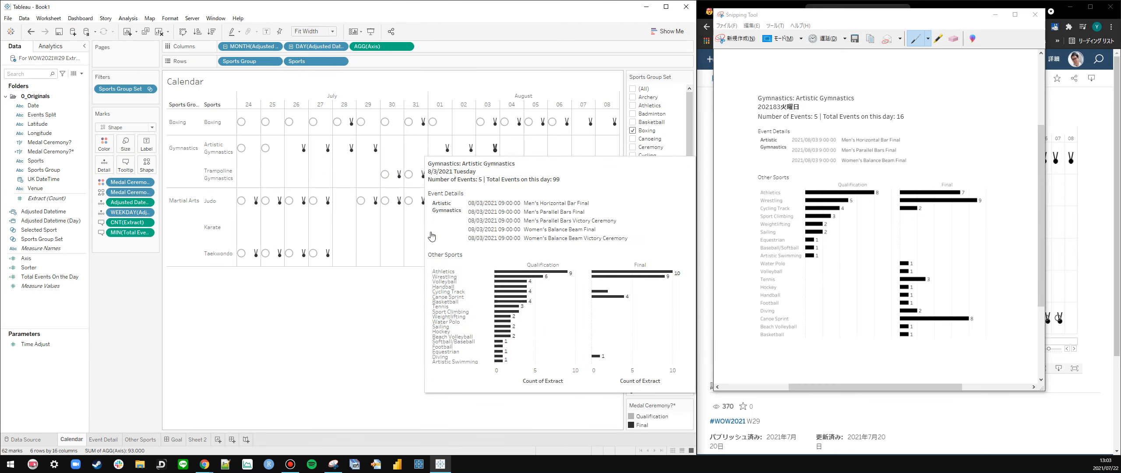
click(140, 440)
click(110, 439)
right_click(289, 424)
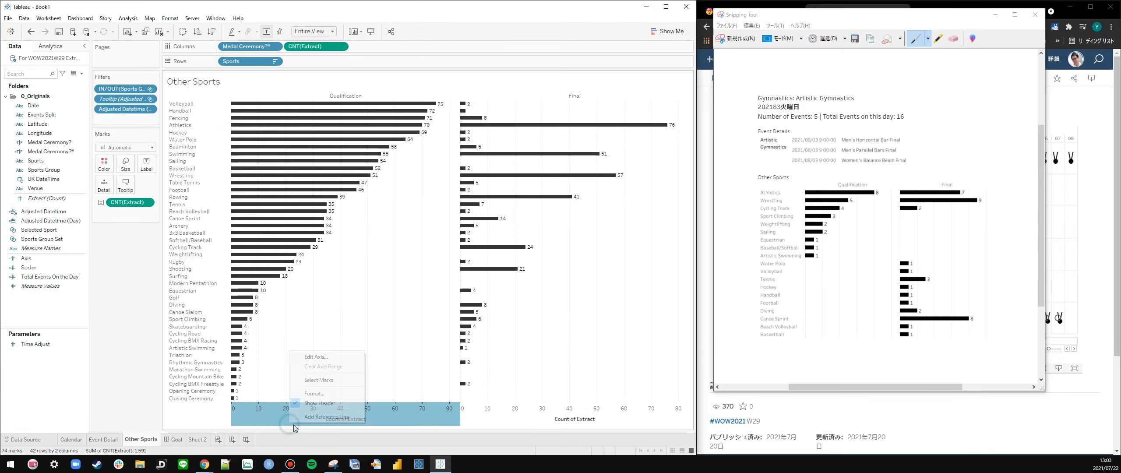
click(318, 403)
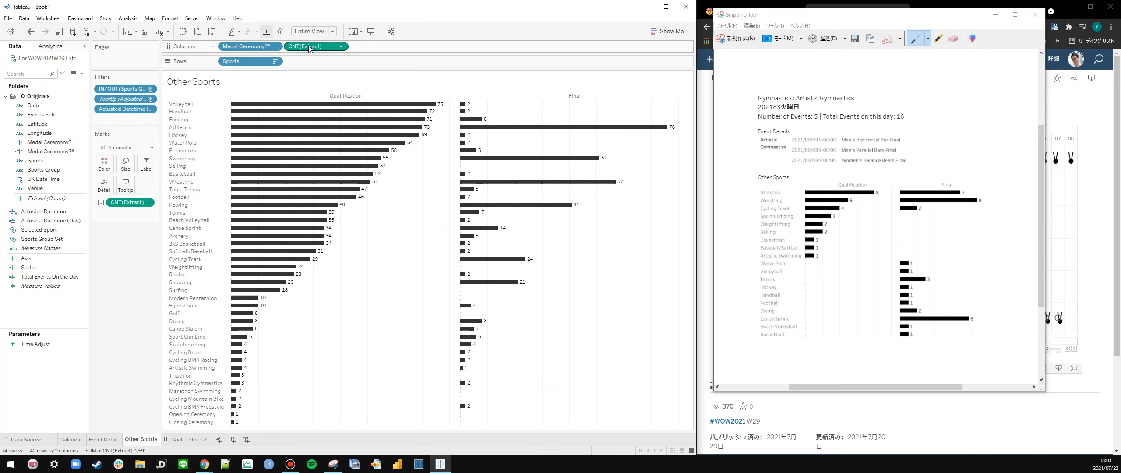
click(71, 439)
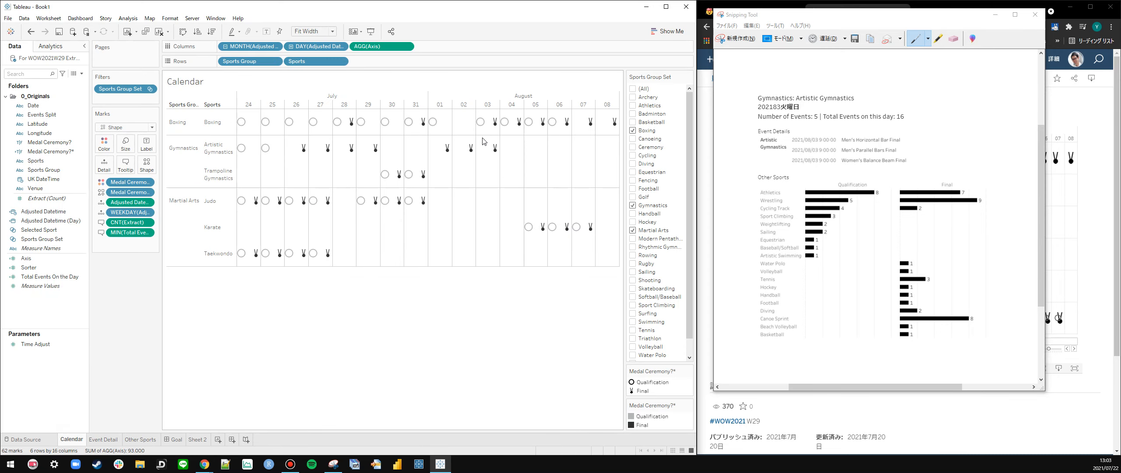
mouse_move(494, 149)
Rearrange Sheet 2 so that Events Split is nested under Medal Ceremony?* on the rows, with the columns empty
click(190, 439)
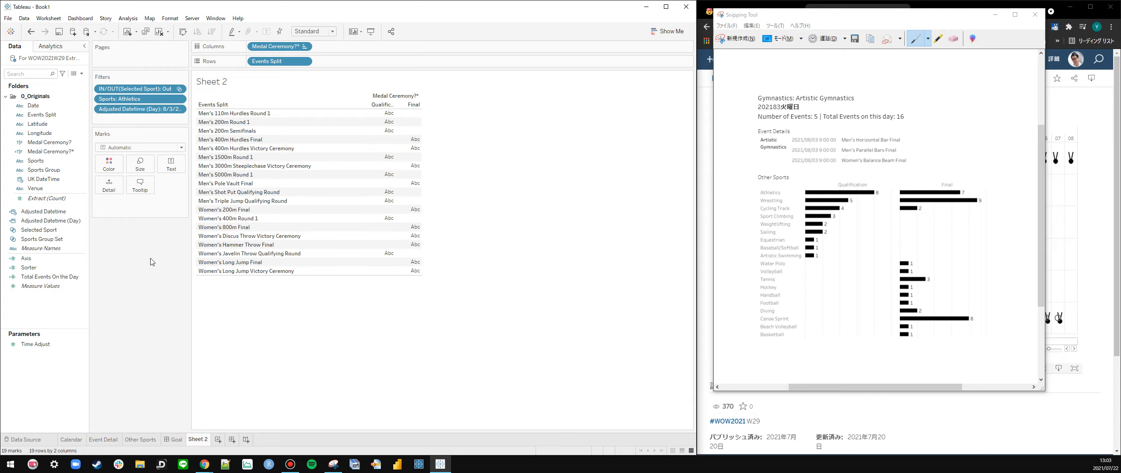
drag(287, 60, 259, 46)
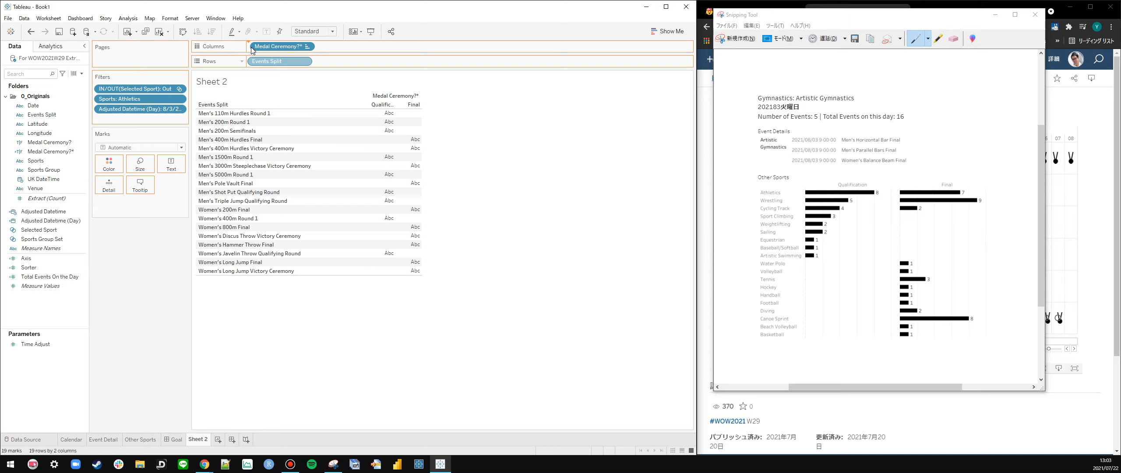
drag(342, 47, 350, 62)
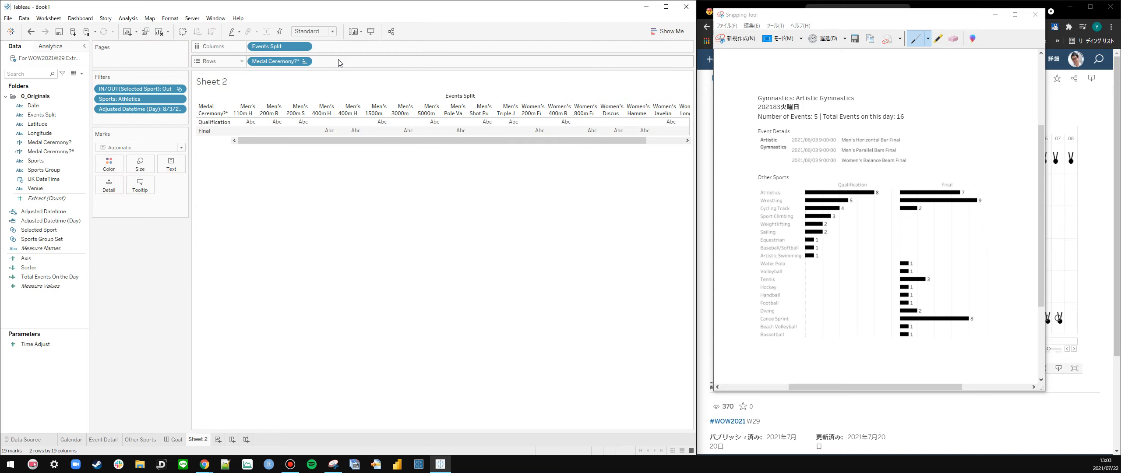
drag(275, 46, 346, 61)
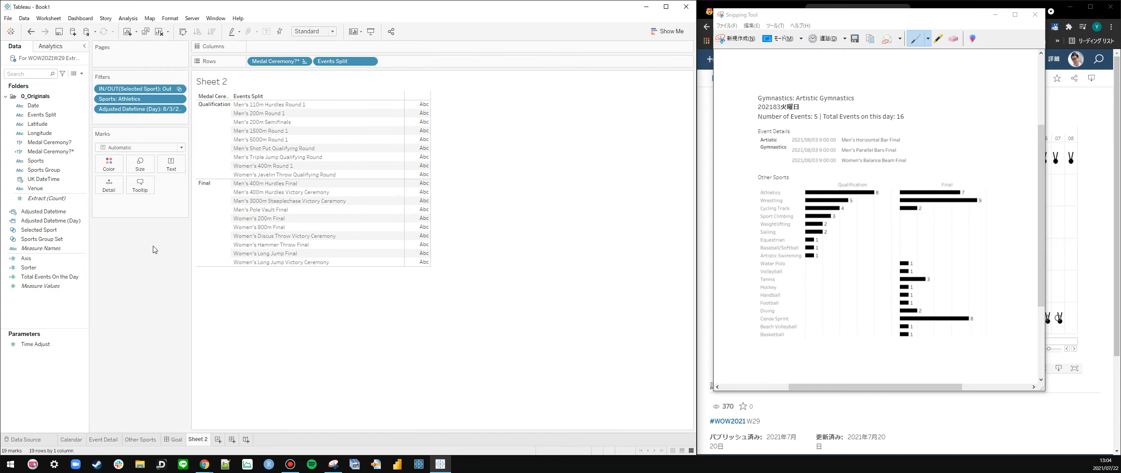
Switch Sheet 2's Sports filter from Athletics to Tennis
right_click(115, 99)
click(125, 103)
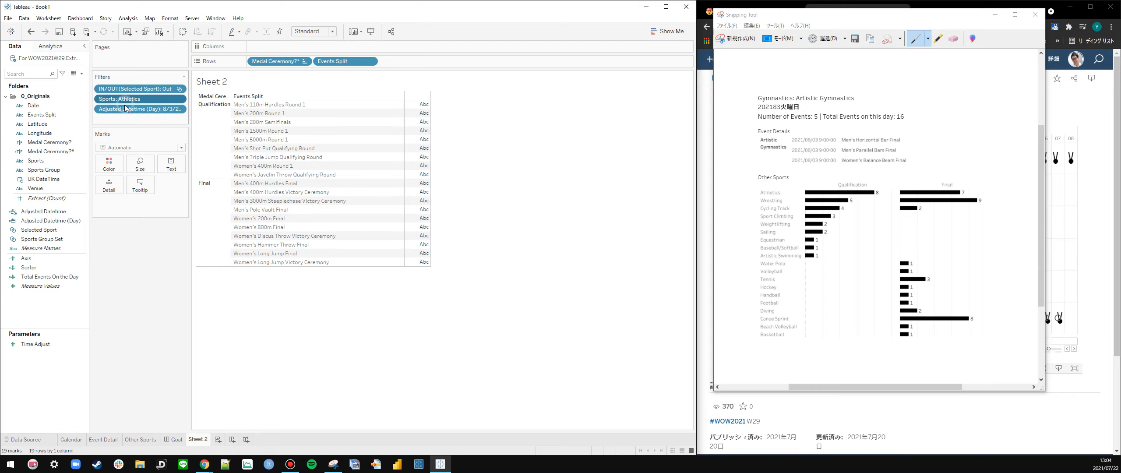
click(280, 176)
text(te)
click(266, 168)
click(419, 343)
click(364, 344)
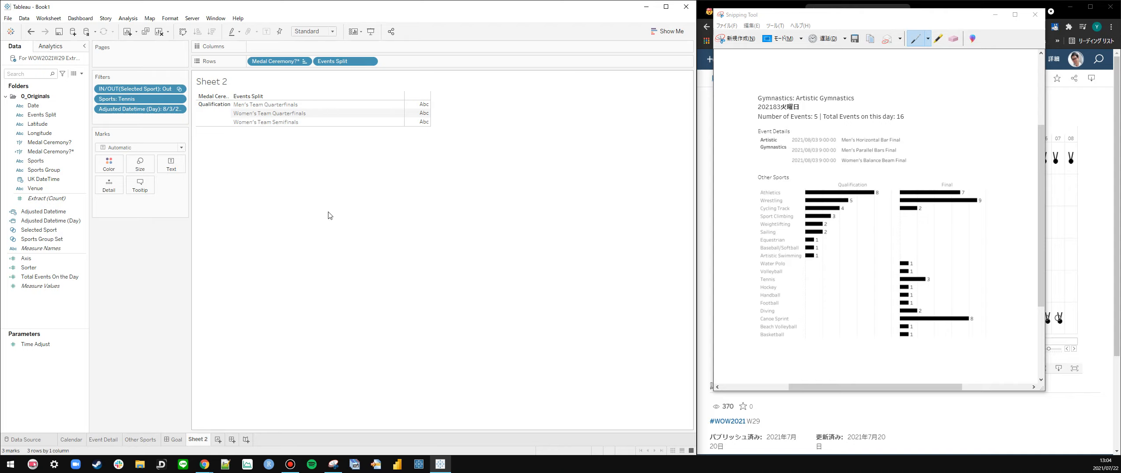
Delete Sheet 2 and return to the Calendar sheet
right_click(200, 440)
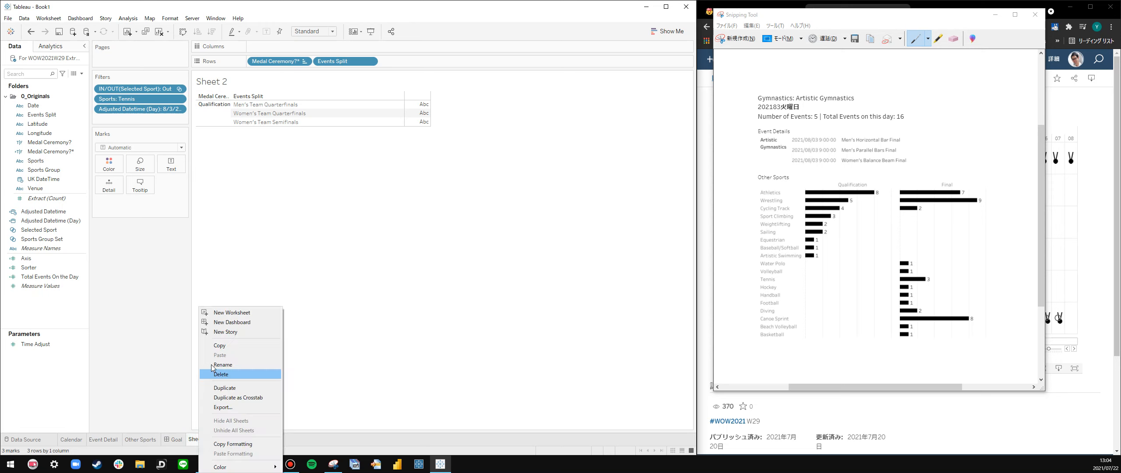
click(227, 371)
click(141, 439)
click(104, 440)
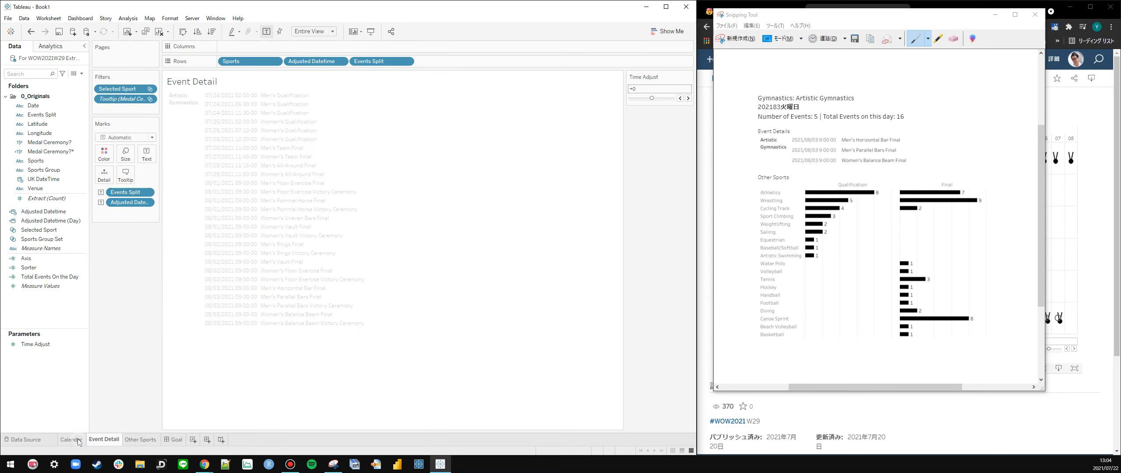
click(71, 439)
Check the Calendar's August 1 Artistic Gymnastics tooltip, and review the challenge requirements and the published viz
click(1095, 92)
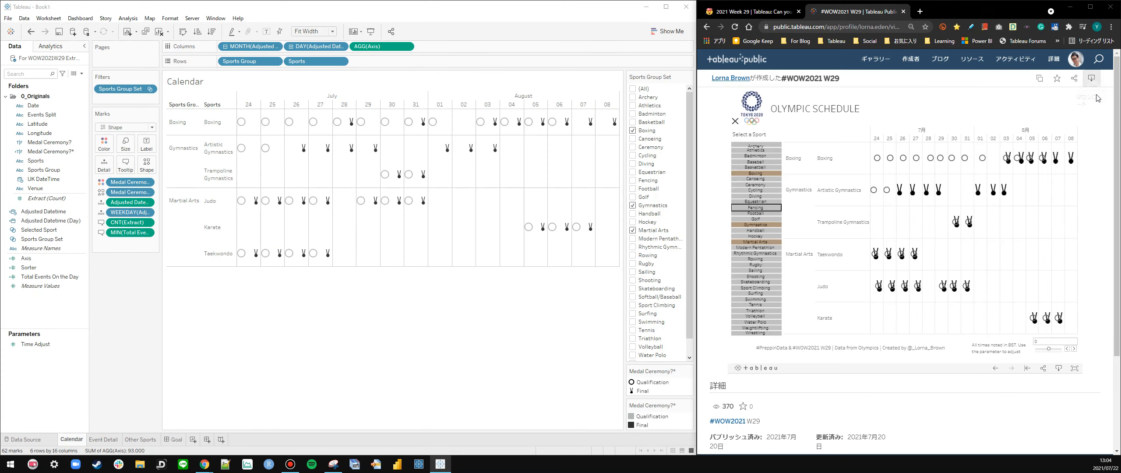
mouse_move(1011, 162)
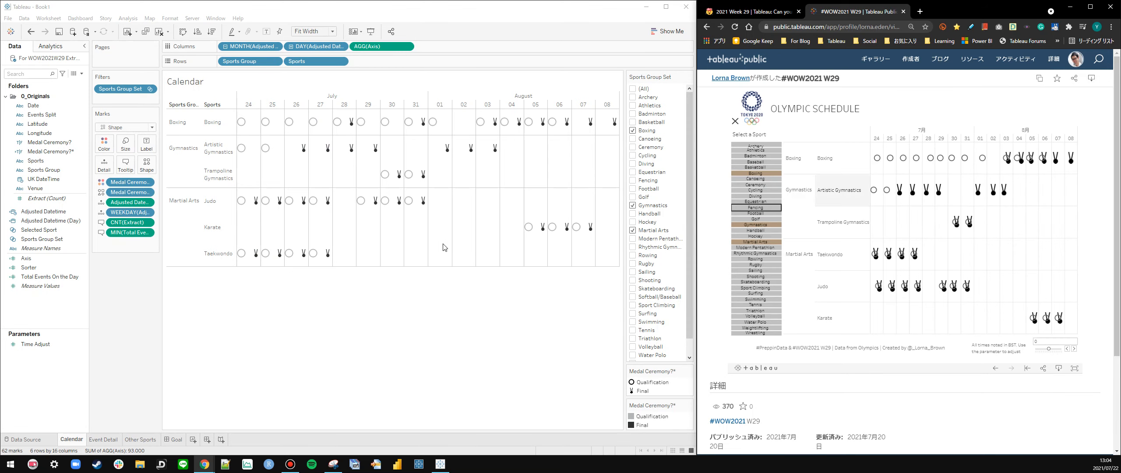
mouse_move(446, 154)
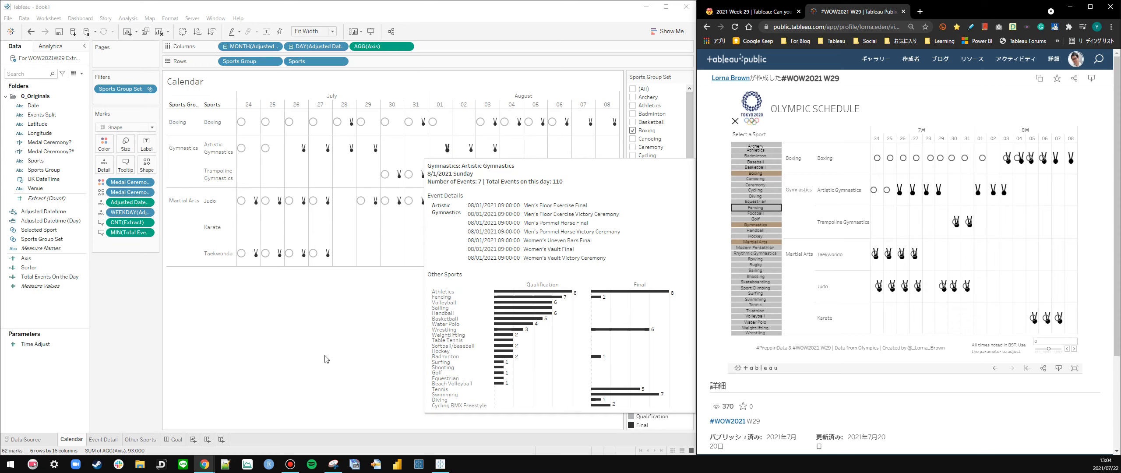
click(298, 404)
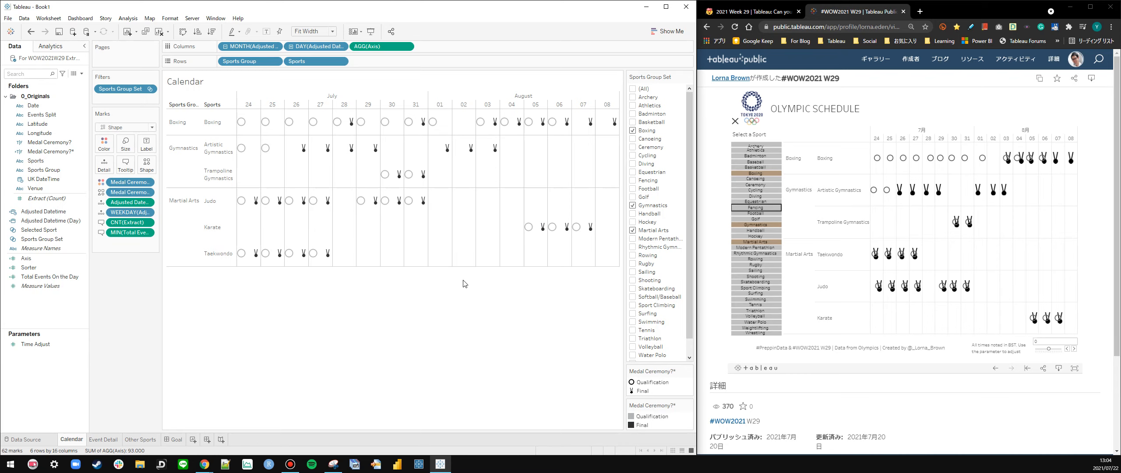
click(751, 12)
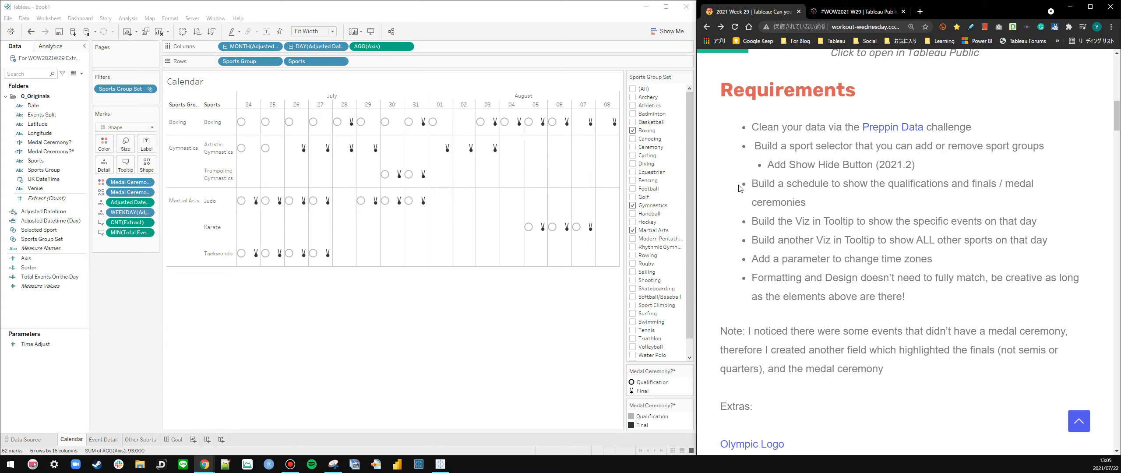
click(845, 12)
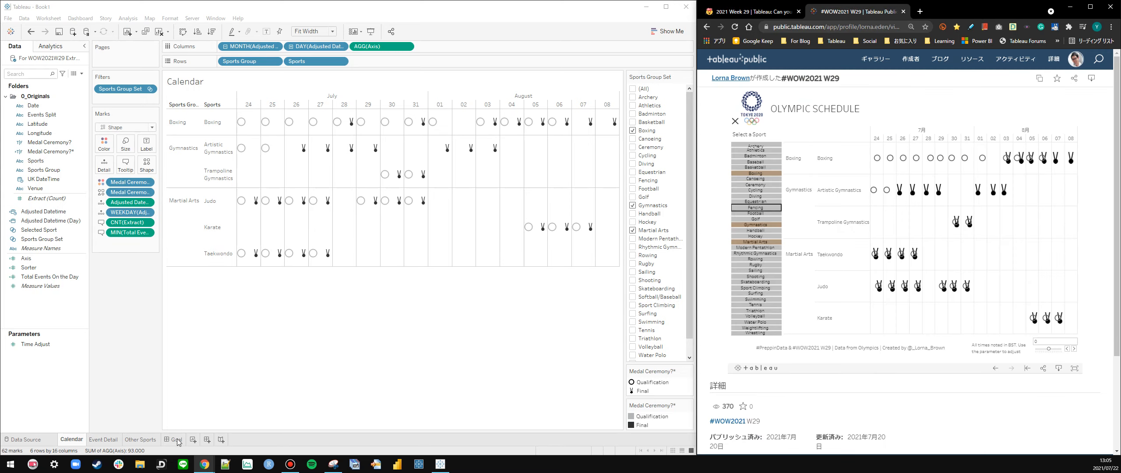
Add a new worksheet named Select Sports Group before the Goal dashboard
click(193, 439)
double_click(165, 442)
text(Select Sports)
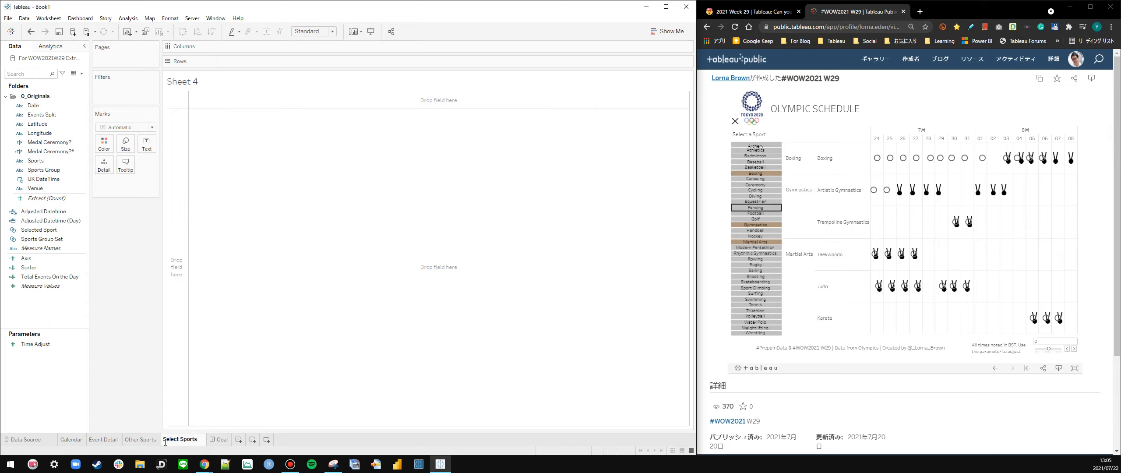
text( Group)
key(Return)
Put Sports Group on the rows and on the marks' text, and add an ad-hoc MIN(1) measure to the columns
click(53, 170)
drag(89, 157, 268, 60)
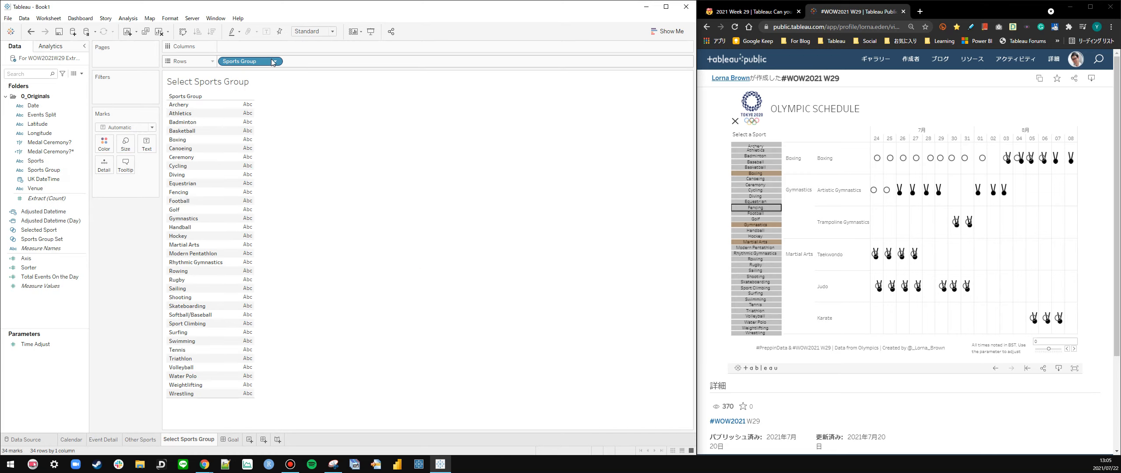
drag(262, 64, 145, 141)
double_click(247, 47)
text(MIN)
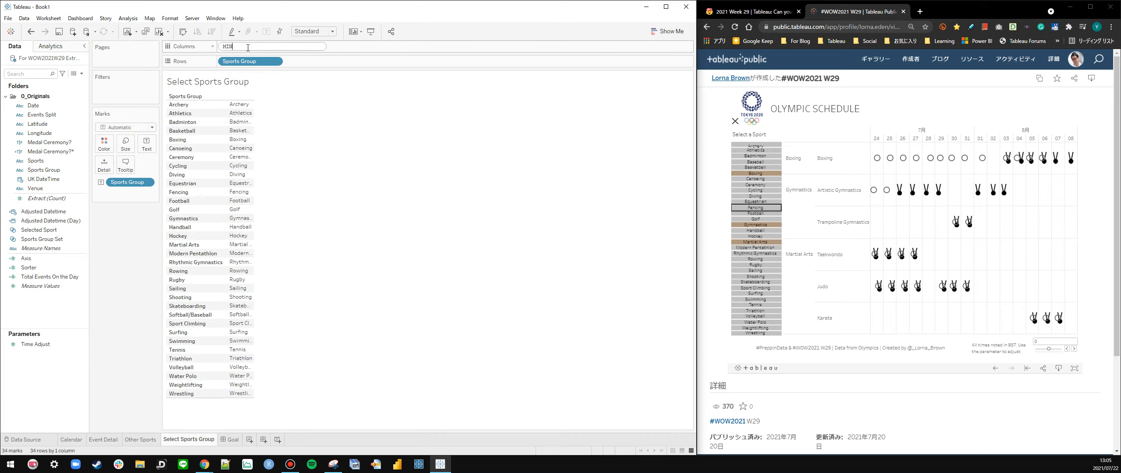
text((12))
key(Return)
Center the Sports Group labels horizontally inside the MIN(1) bars
click(128, 146)
drag(180, 167, 260, 175)
click(183, 263)
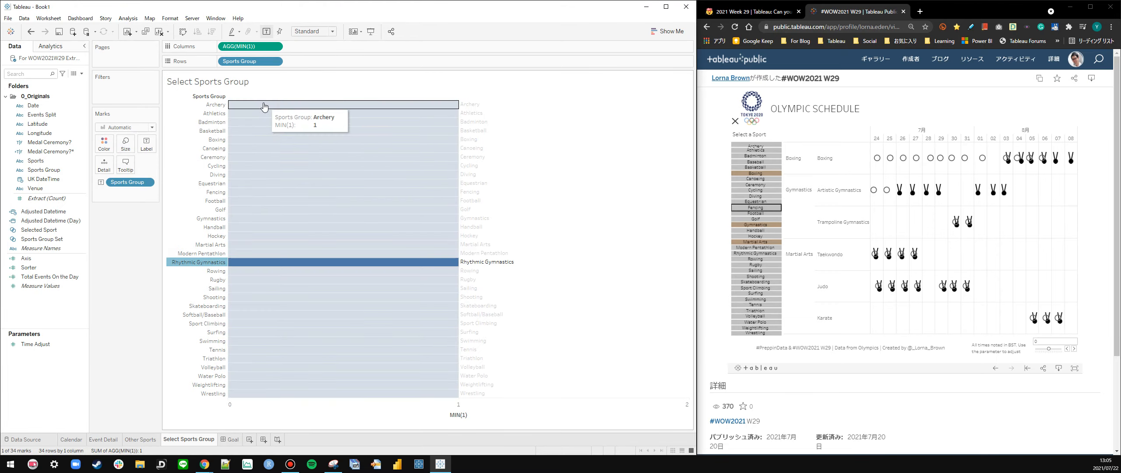
double_click(262, 105)
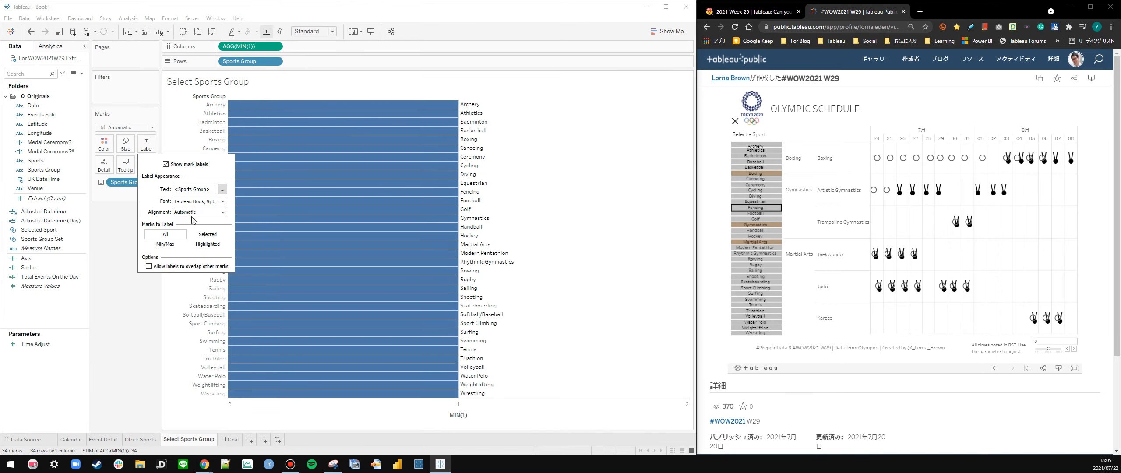
click(194, 215)
click(197, 246)
click(489, 149)
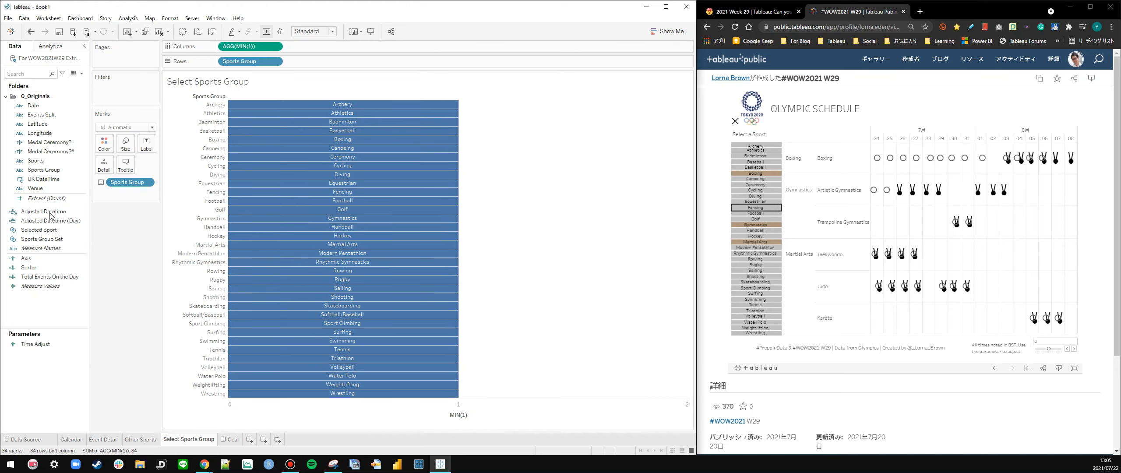
Color the bars by In/Out of Sports Group Set
drag(46, 240, 104, 145)
drag(2, 130, 3, 132)
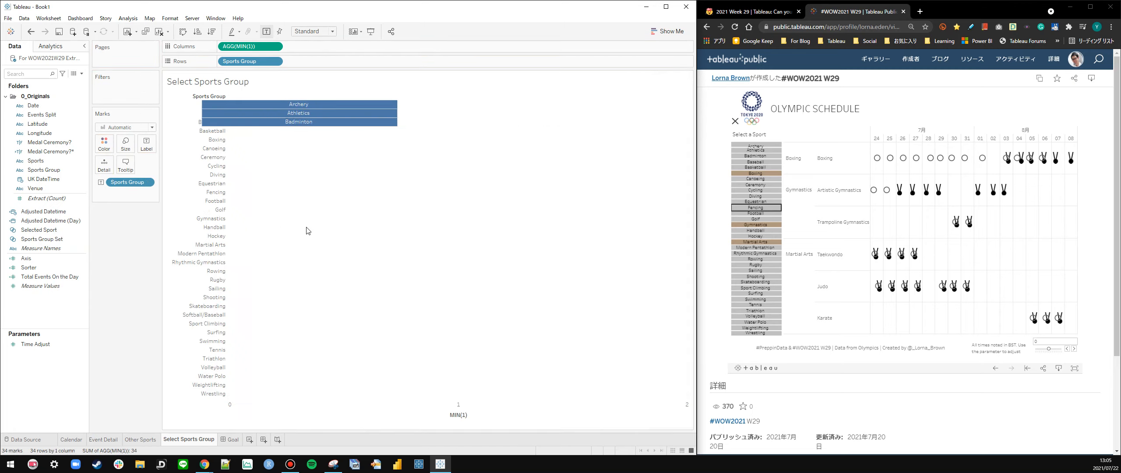
drag(44, 239, 104, 145)
click(104, 143)
Set the In color to tan #af987d, sampled from the highlighted sports in the published viz's selector
click(130, 171)
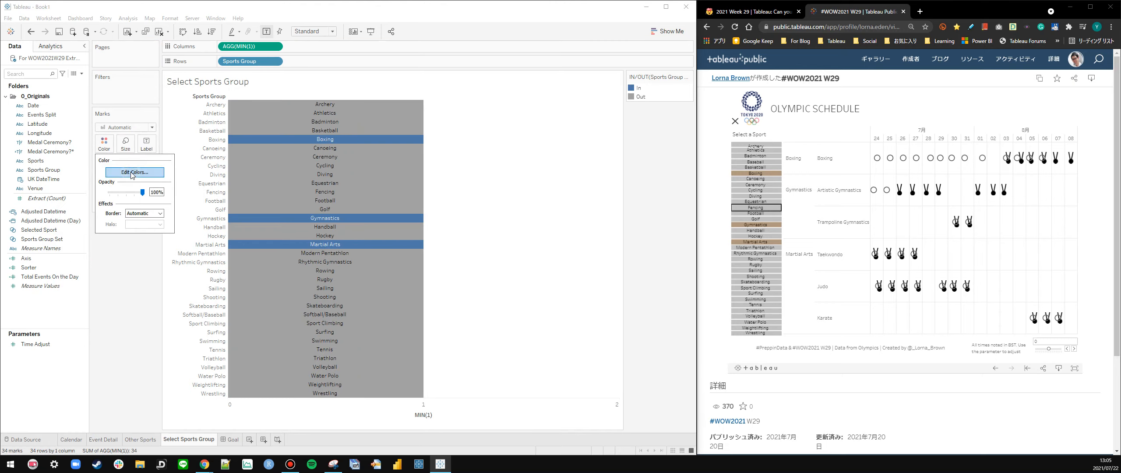
click(244, 159)
click(380, 300)
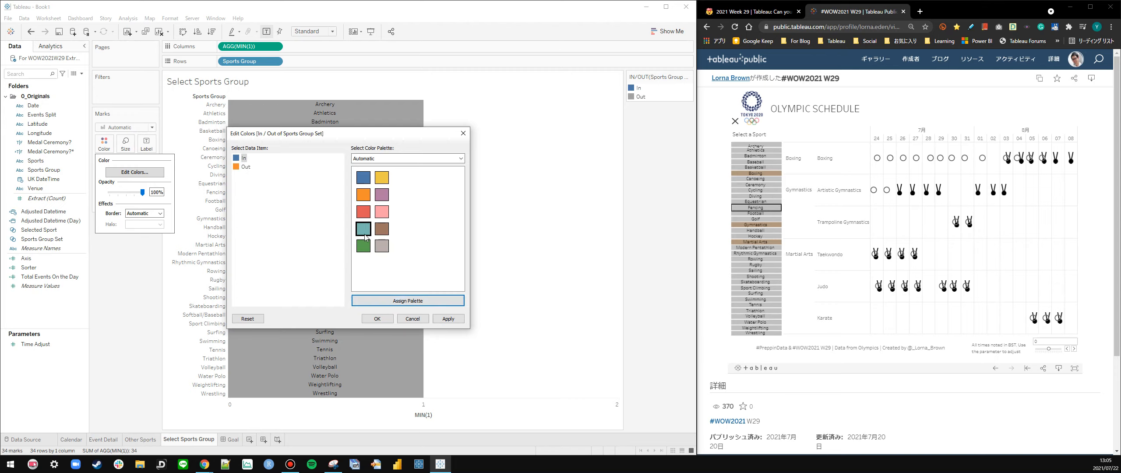
double_click(263, 167)
click(288, 232)
click(742, 177)
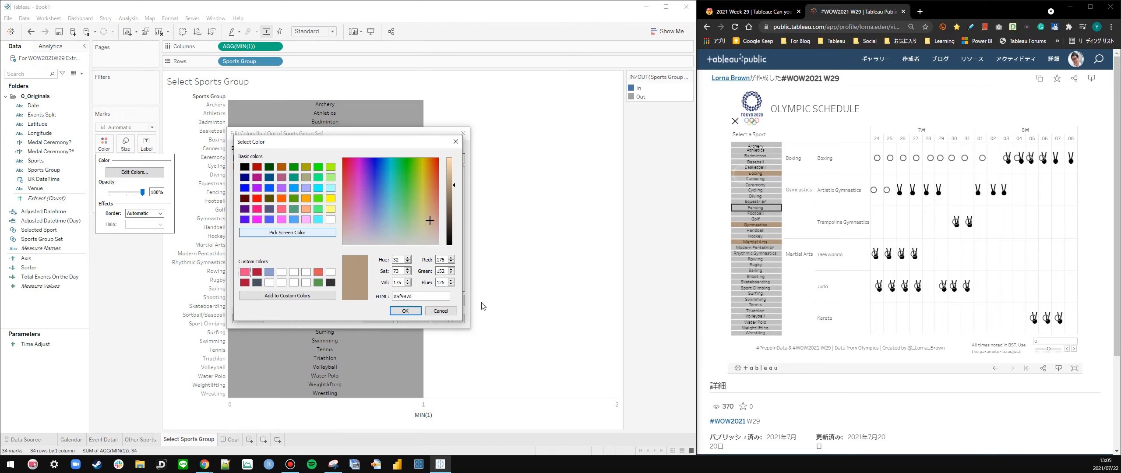
click(405, 311)
Set the Out color to the light gray of the Seattle Grays palette and apply the colors
click(387, 160)
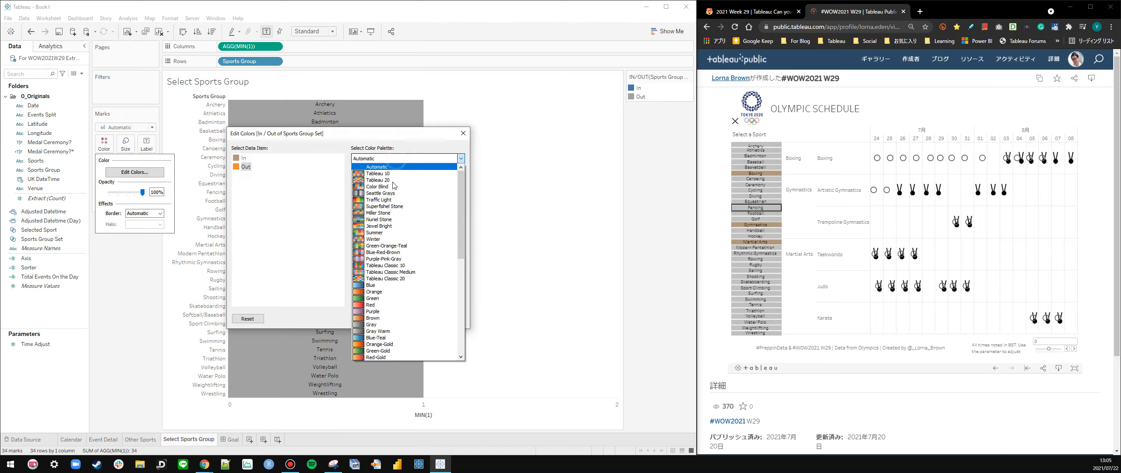
click(366, 198)
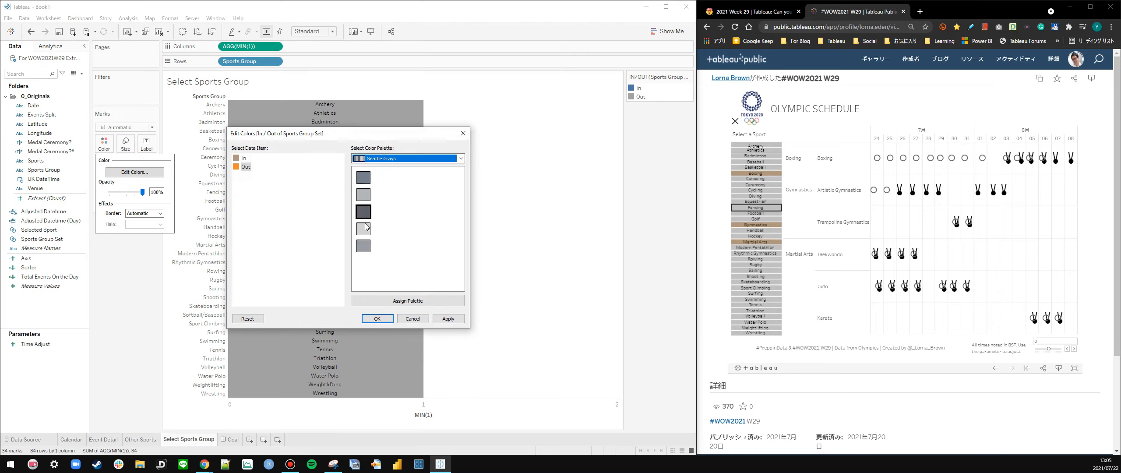
click(448, 318)
click(377, 318)
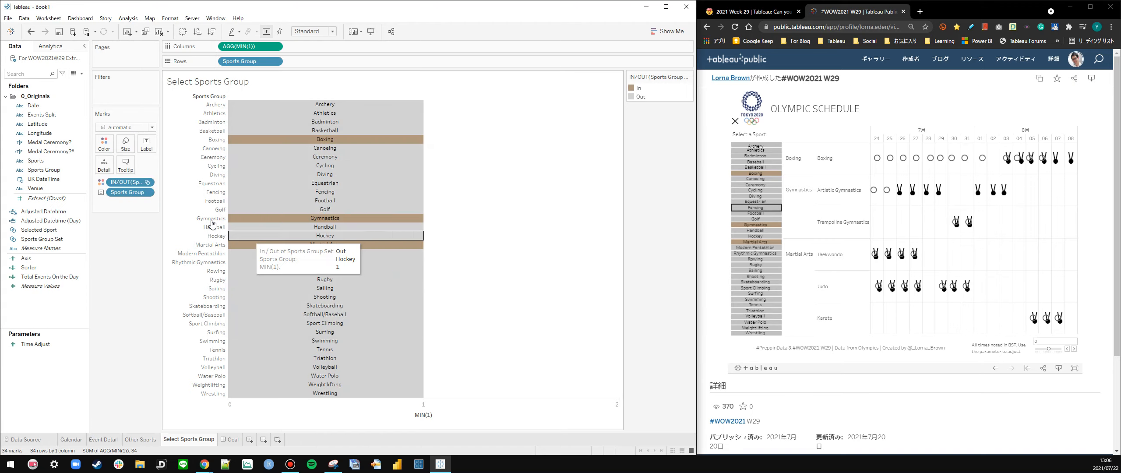
click(141, 213)
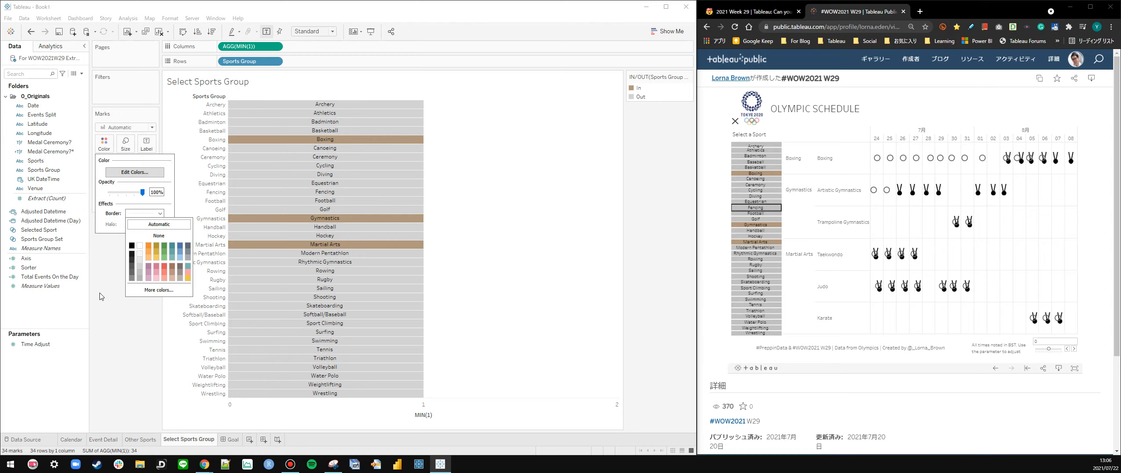
click(107, 314)
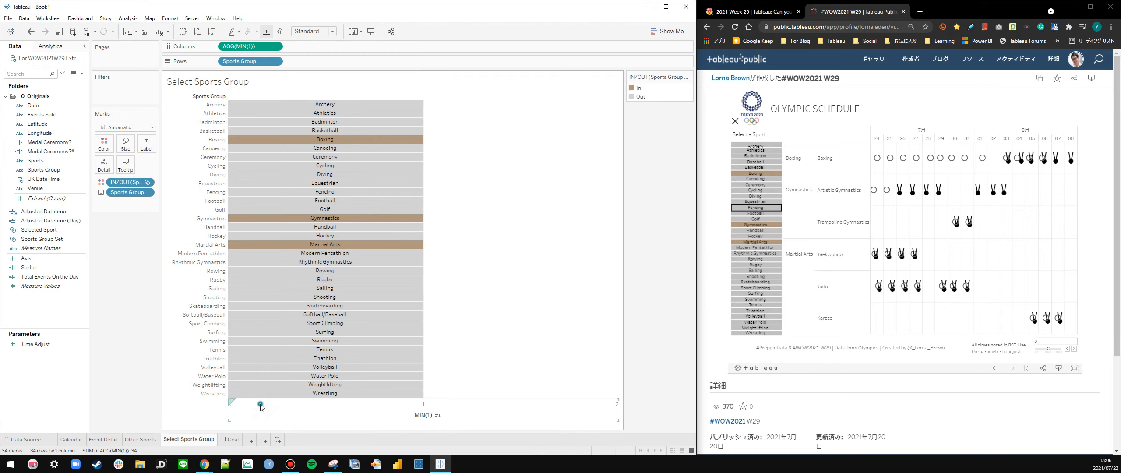
Fix the MIN(1) axis range from 0 to 1
right_click(261, 404)
click(287, 337)
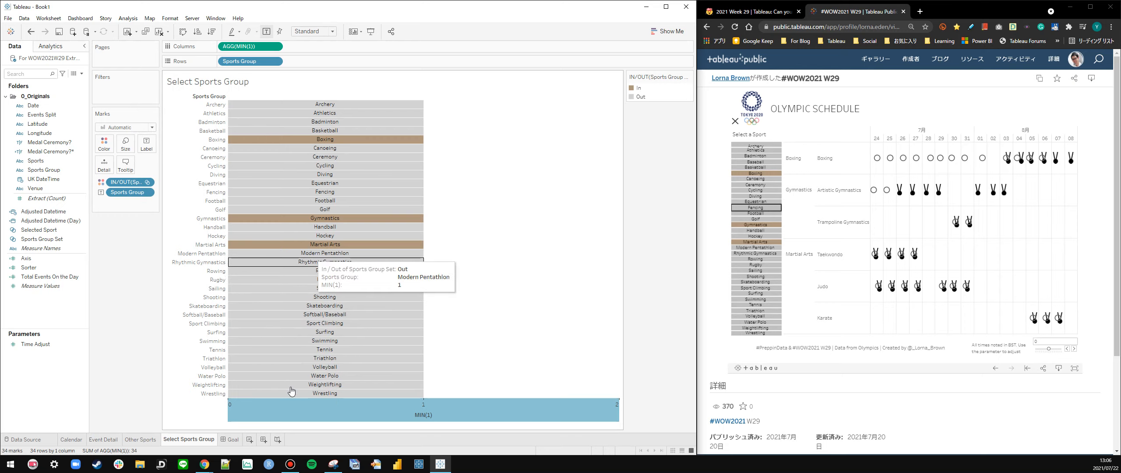
double_click(281, 408)
click(275, 166)
click(386, 180)
click(369, 199)
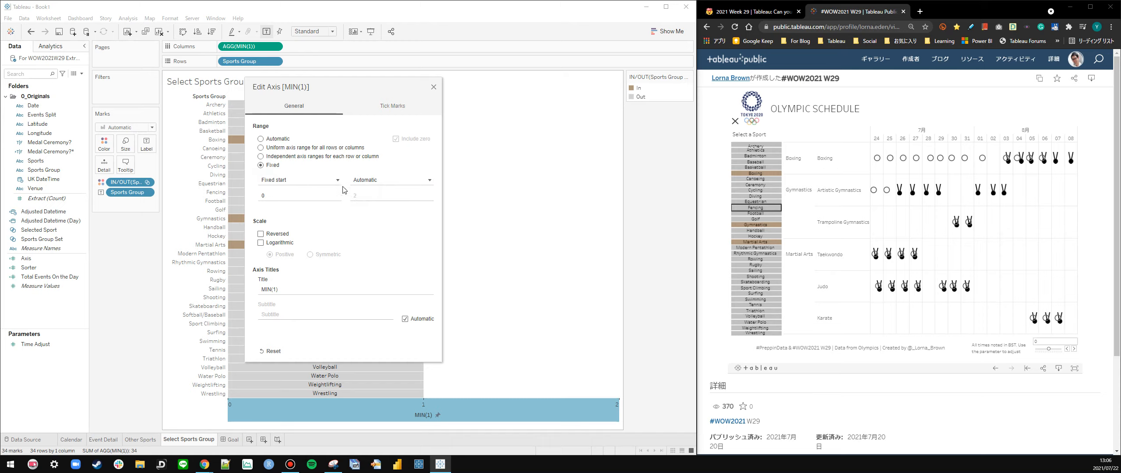
click(407, 181)
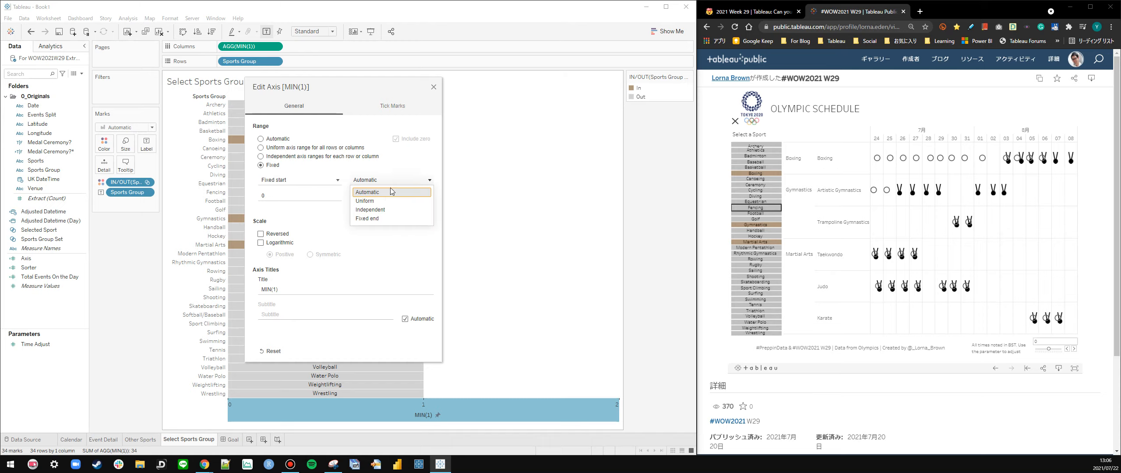
click(370, 218)
key(Tab)
text(1)
click(434, 87)
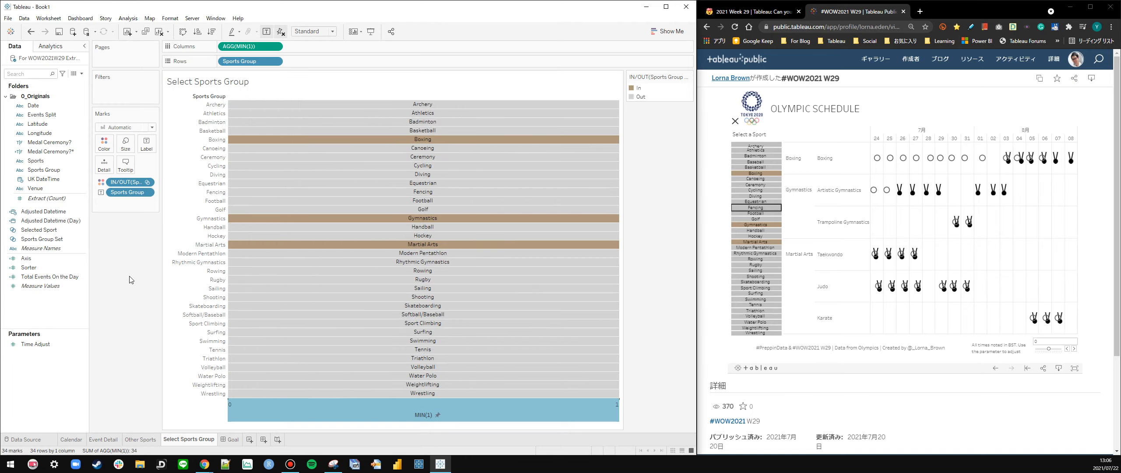
Hide the Sports Group row header and the MIN(1) axis header
right_click(218, 256)
click(247, 312)
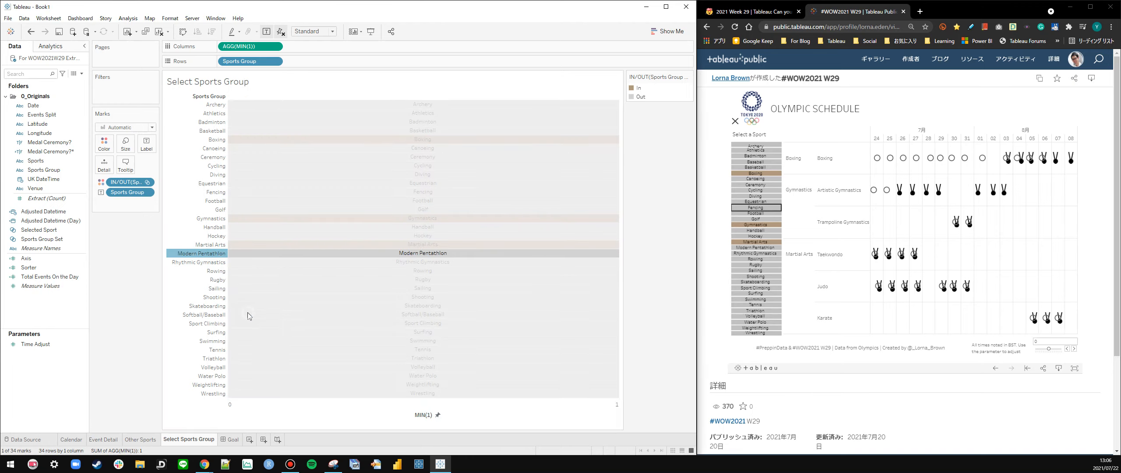
right_click(325, 405)
click(393, 381)
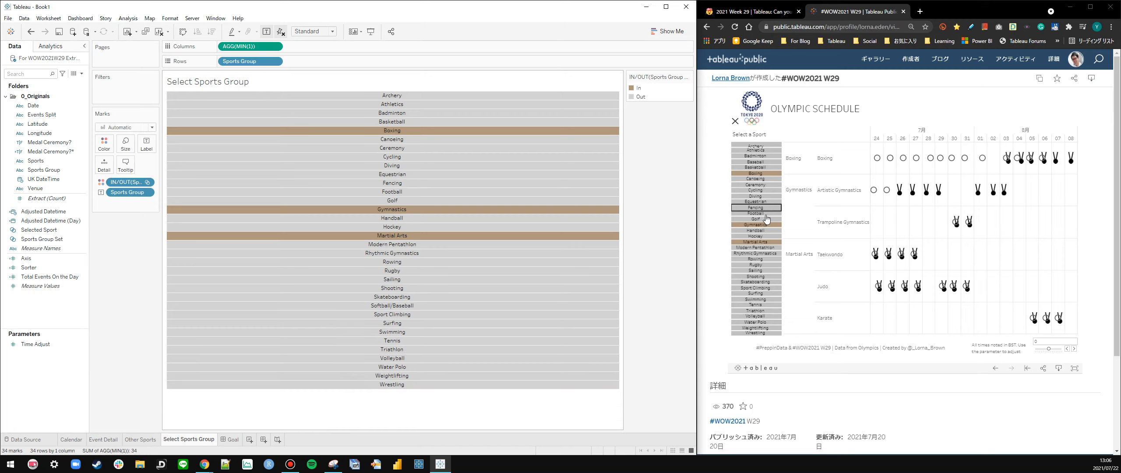
Reduce the bars' tooltip to the Sports Group field alone, and fit the sheet to Entire View
click(126, 166)
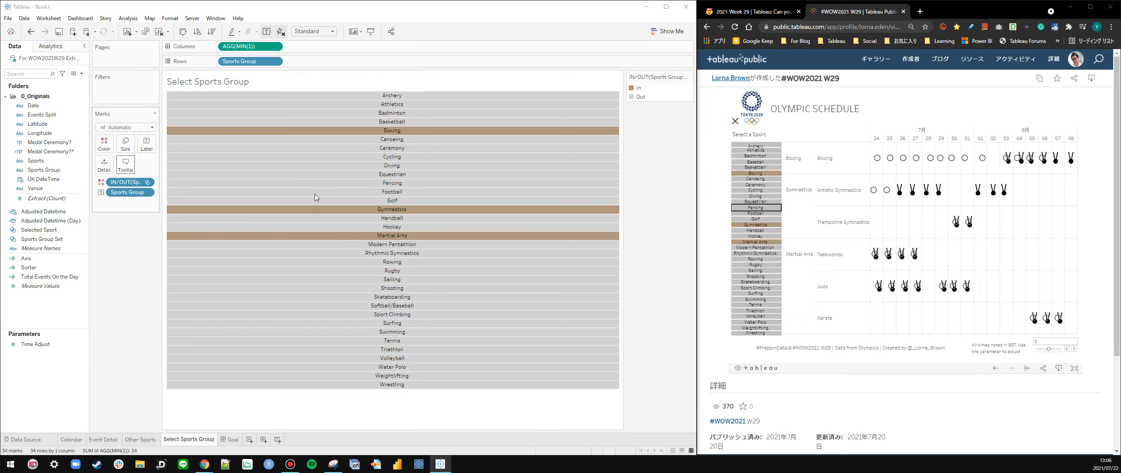
drag(281, 250, 356, 250)
key(BackSpace)
key(BackSpace)
drag(291, 234, 333, 242)
key(BackSpace)
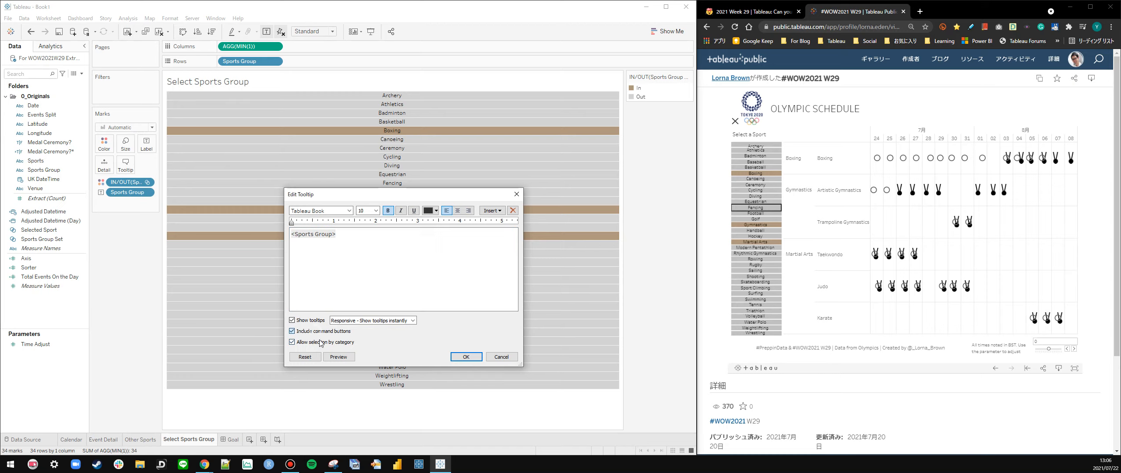
click(466, 357)
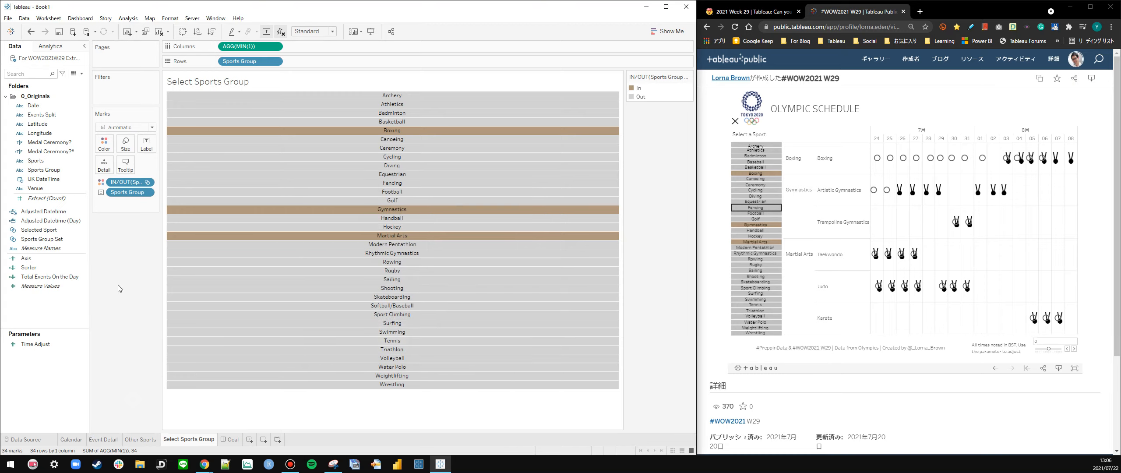
click(313, 32)
click(309, 64)
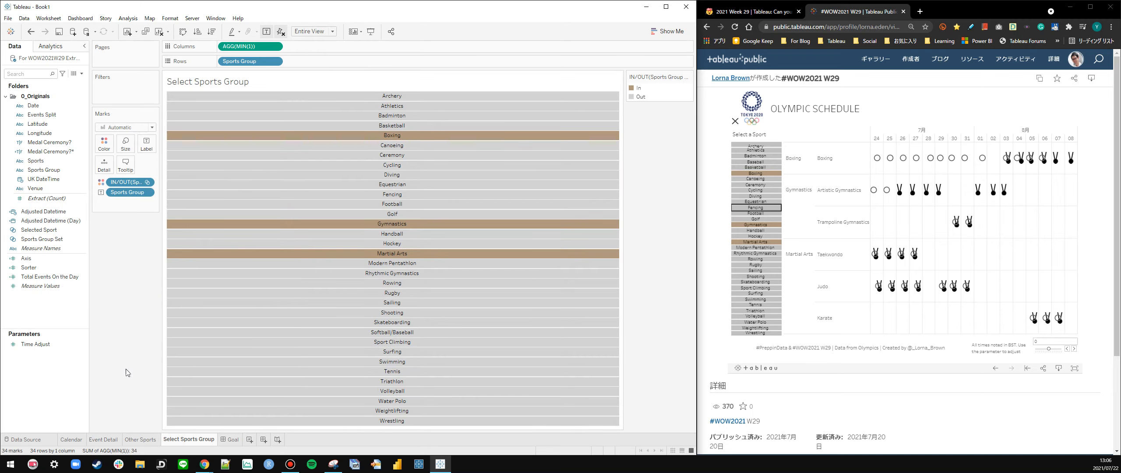
Create a new dashboard and remove its Phone layout, using the Goal dashboard as reference
click(264, 440)
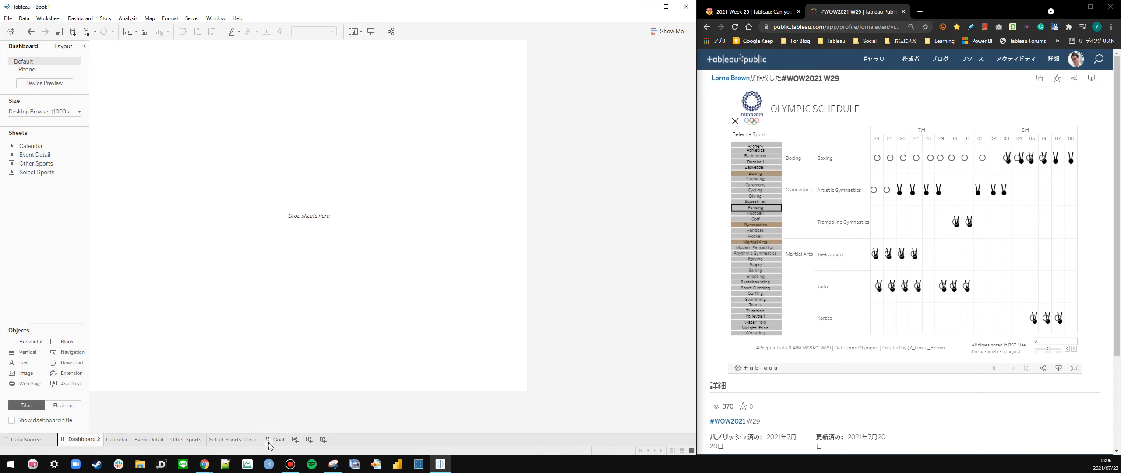
click(270, 441)
mouse_move(89, 441)
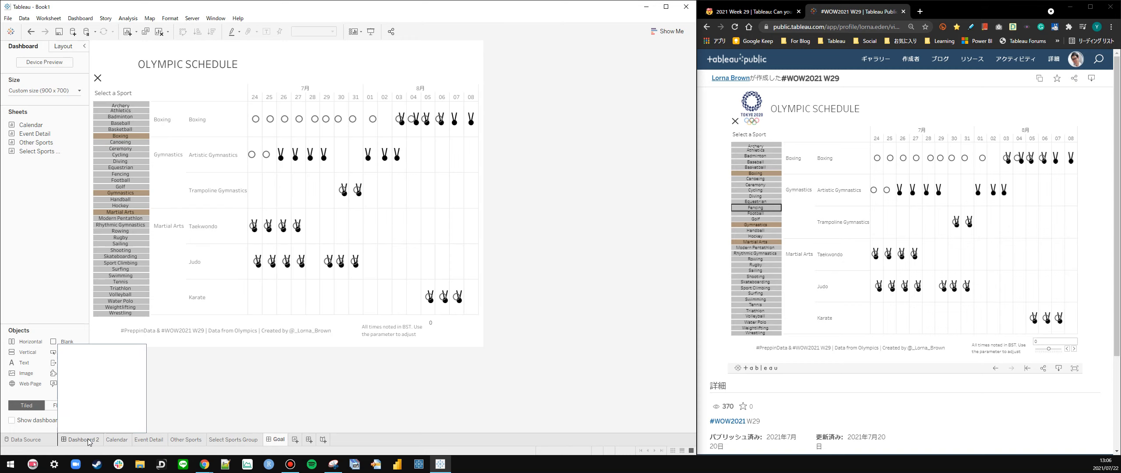
click(89, 442)
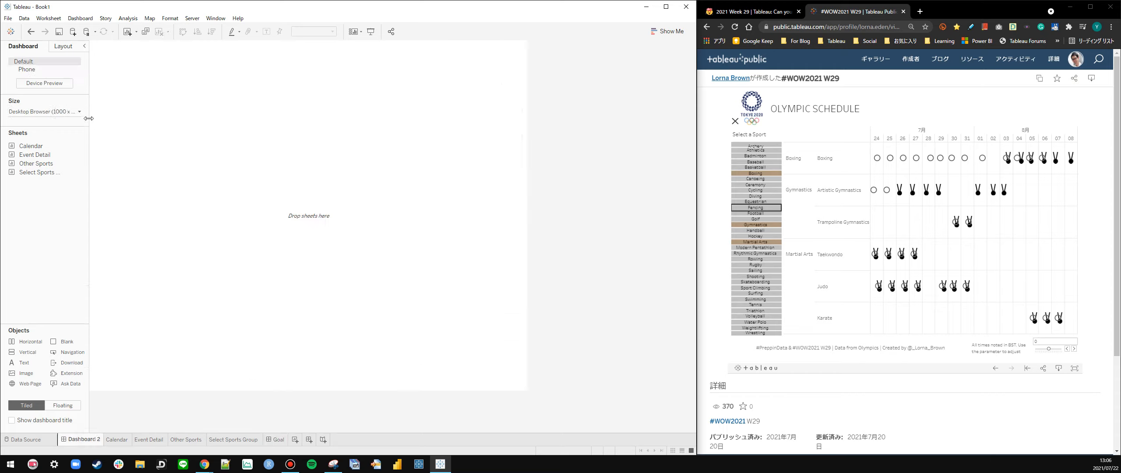
click(26, 69)
click(76, 69)
click(87, 102)
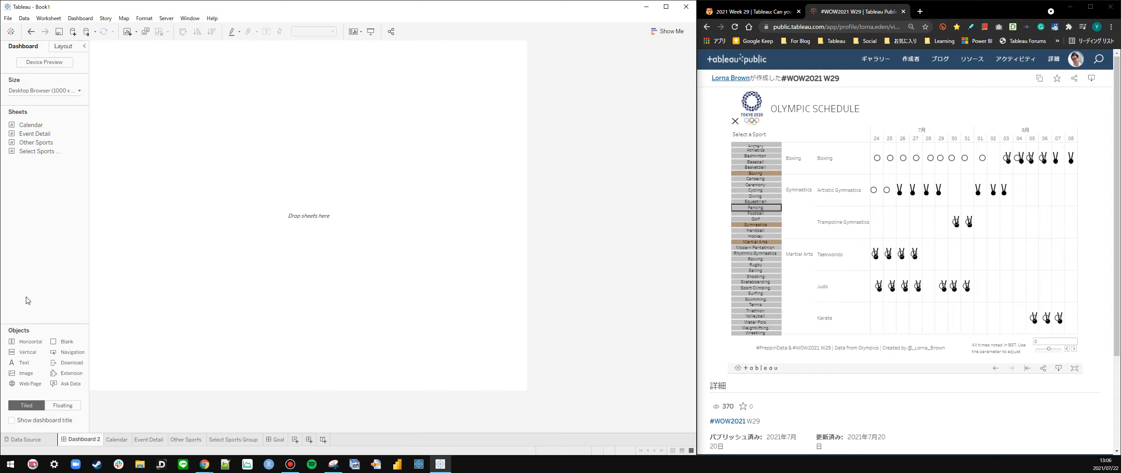
Add a floating vertical container at x 0, y 0 with a width of 1000 and a height of 800
click(63, 46)
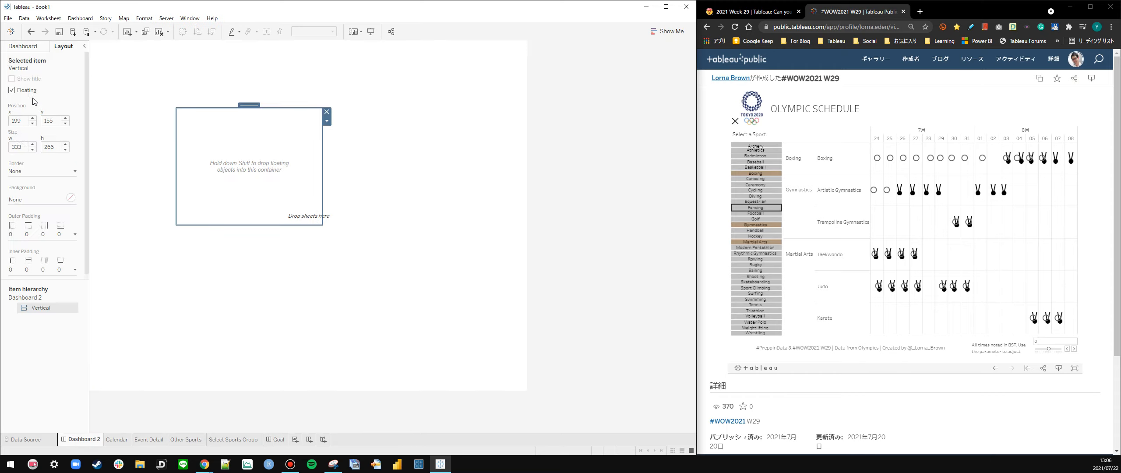
click(23, 120)
text(0)
key(Tab)
text(0)
key(Tab)
text(1000)
key(Tab)
text(800)
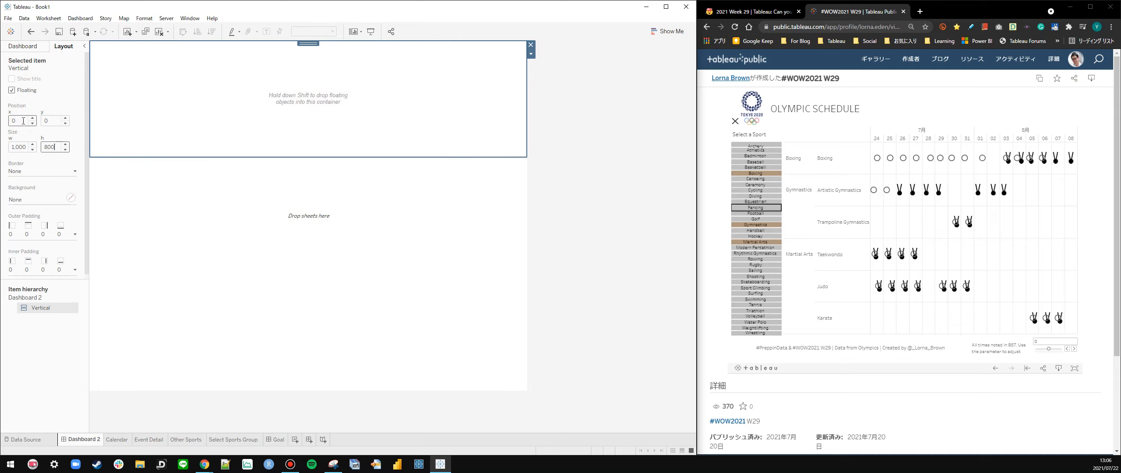
key(Return)
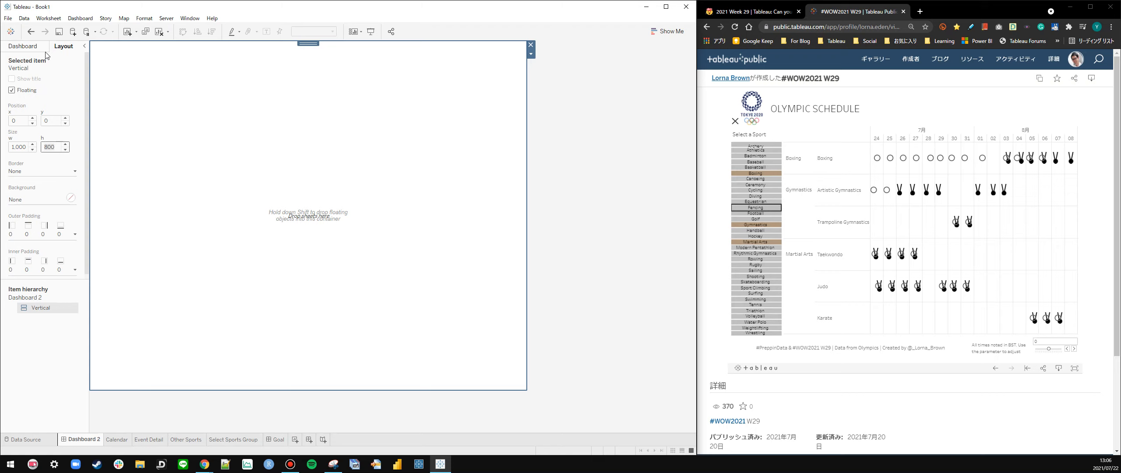
Set the dashboard to a custom fixed size of 900 by 700 px
click(26, 46)
click(44, 90)
double_click(23, 142)
text(900)
key(Tab)
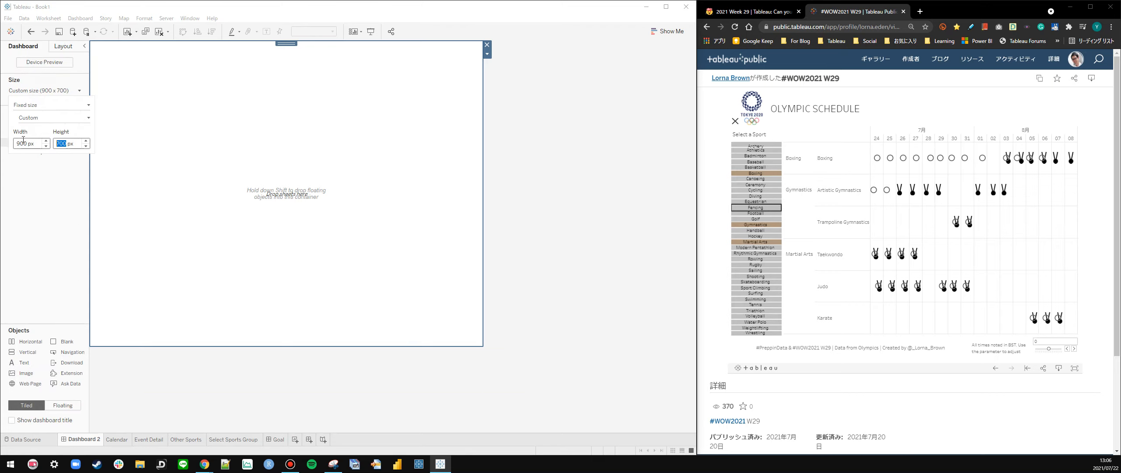
click(560, 197)
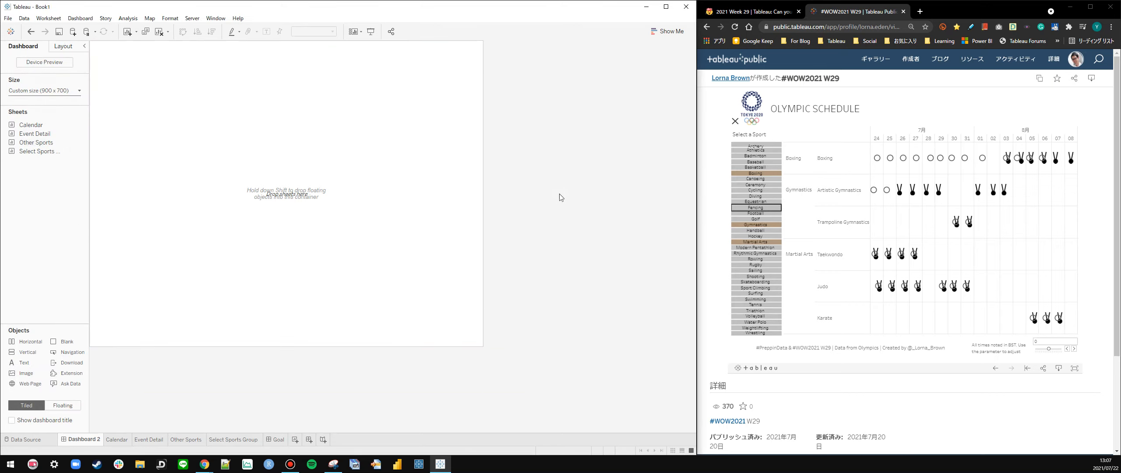
Try to open the Olympic Logo link in the Extras section of the challenge page in the browser
click(742, 14)
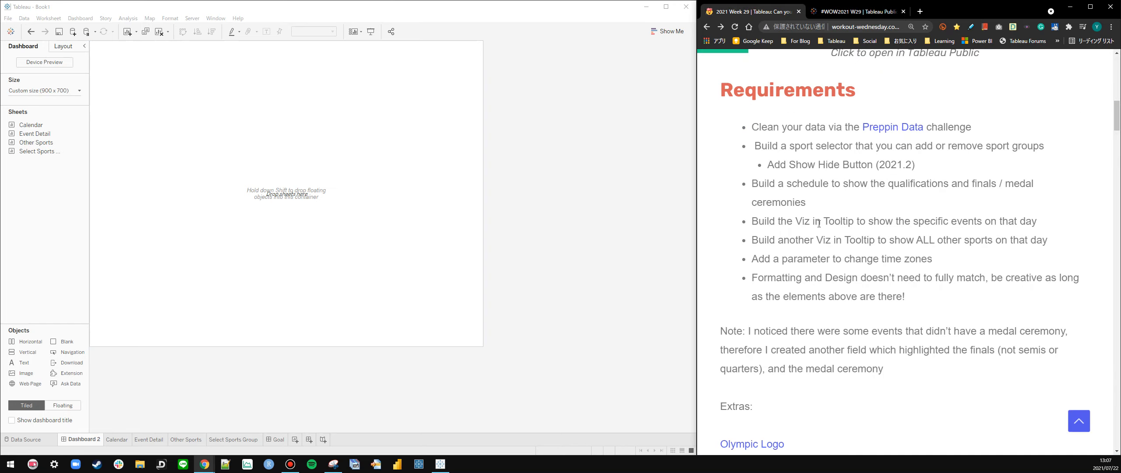
scroll(819, 224, down, 3)
click(770, 314)
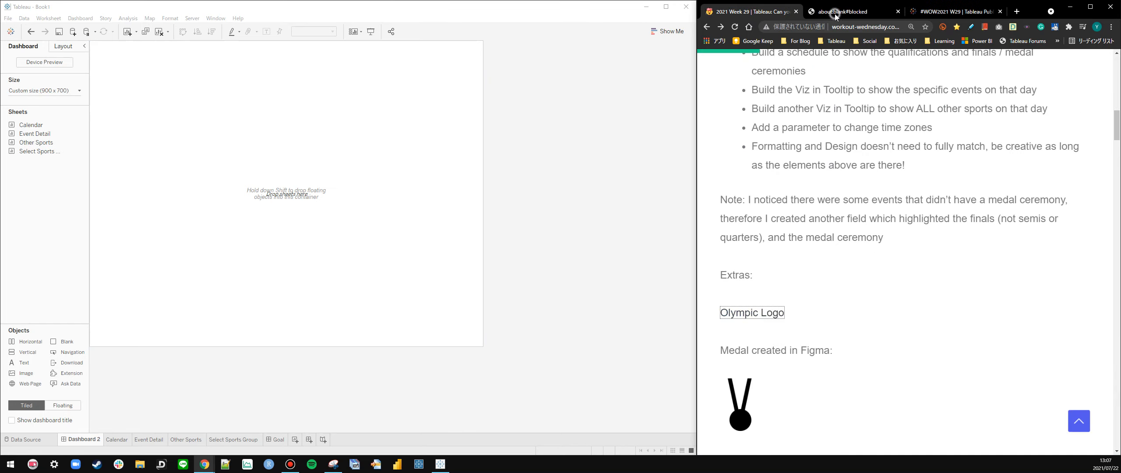
click(898, 12)
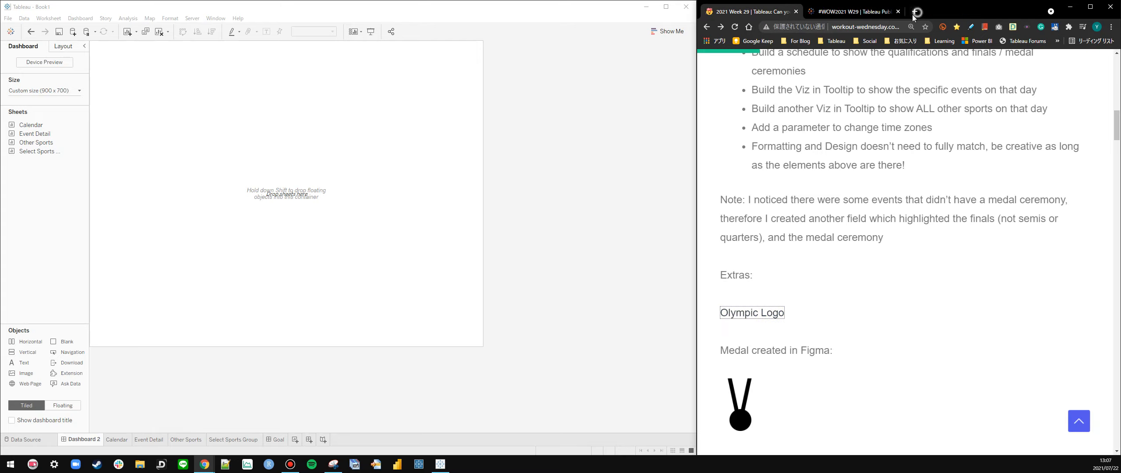
Search Google Images for "Tokyo 2020 logo"
click(916, 12)
text(Tokyo )
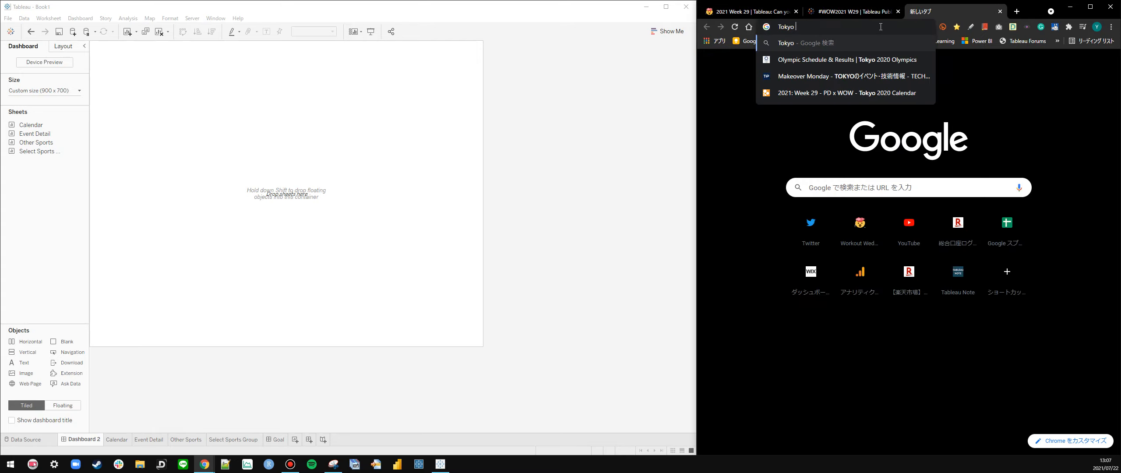
text(2020 logo)
key(Return)
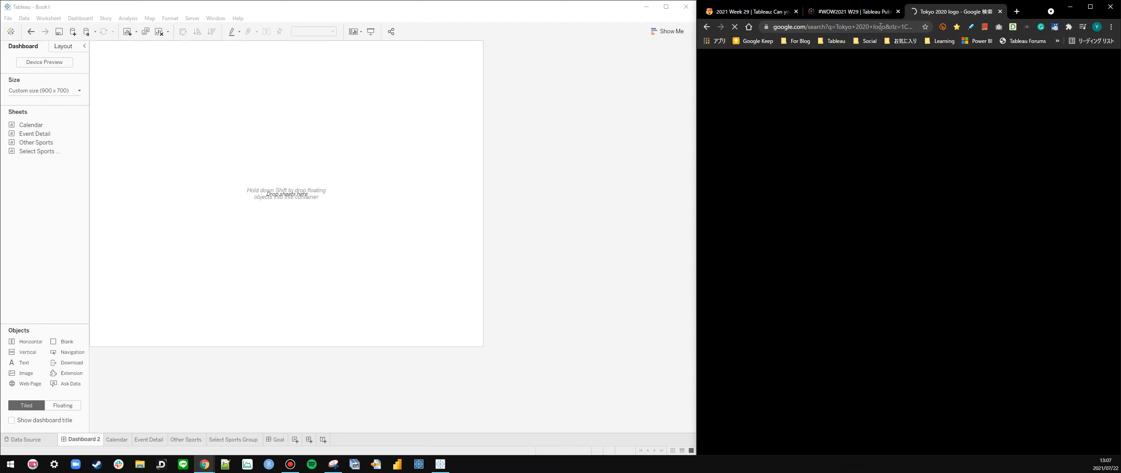
click(821, 102)
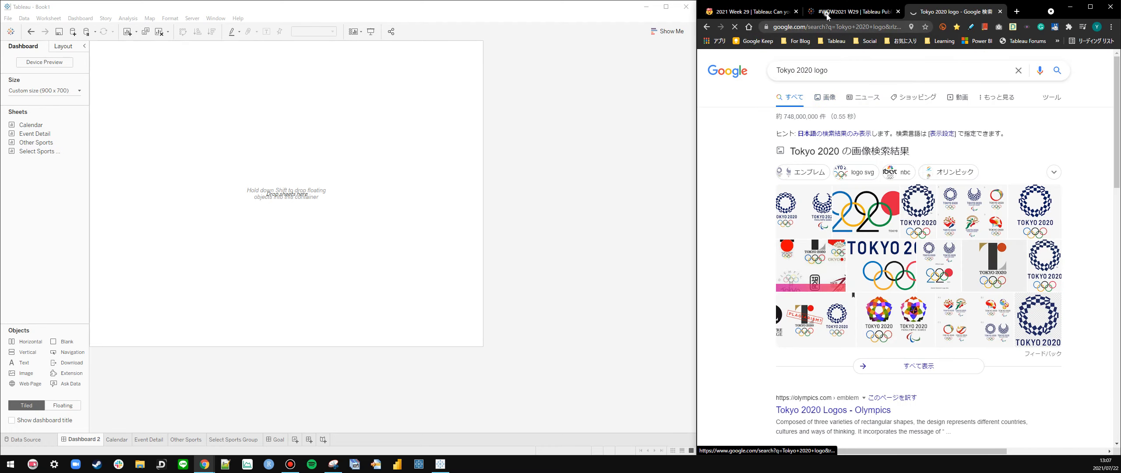
click(827, 15)
click(955, 12)
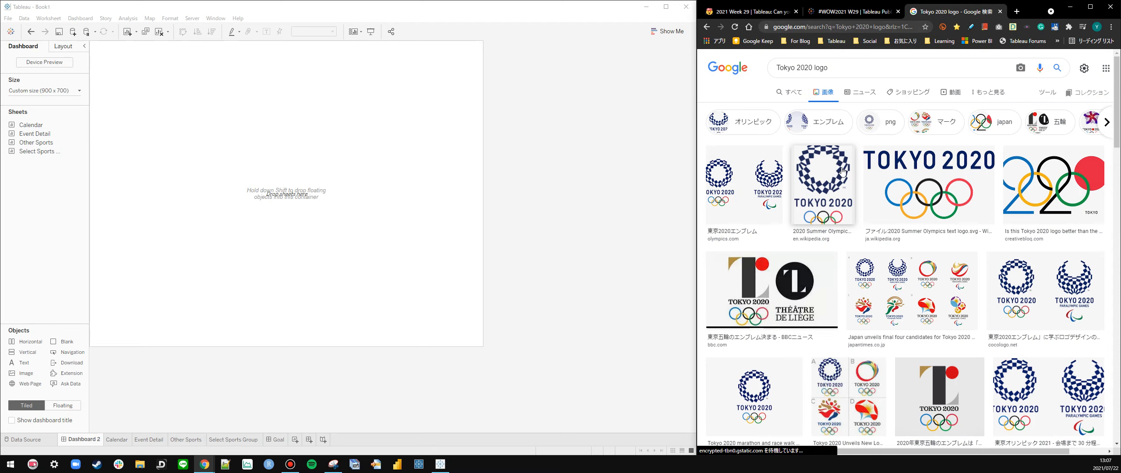
Save Wikipedia's 2020 Summer Olympics logo as 1200px-2020_Summer_Olympics_logo_new.svg.png in the Downloads folder
click(842, 171)
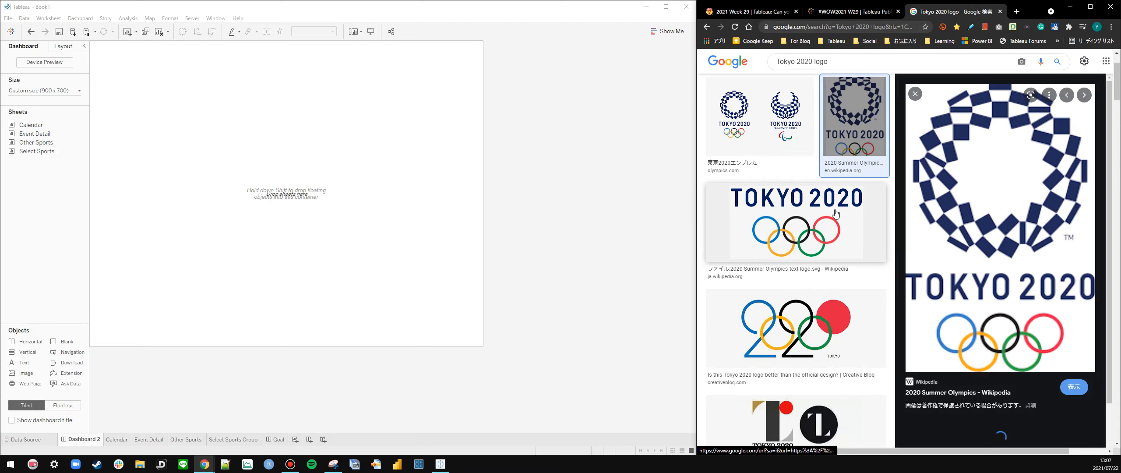
right_click(970, 194)
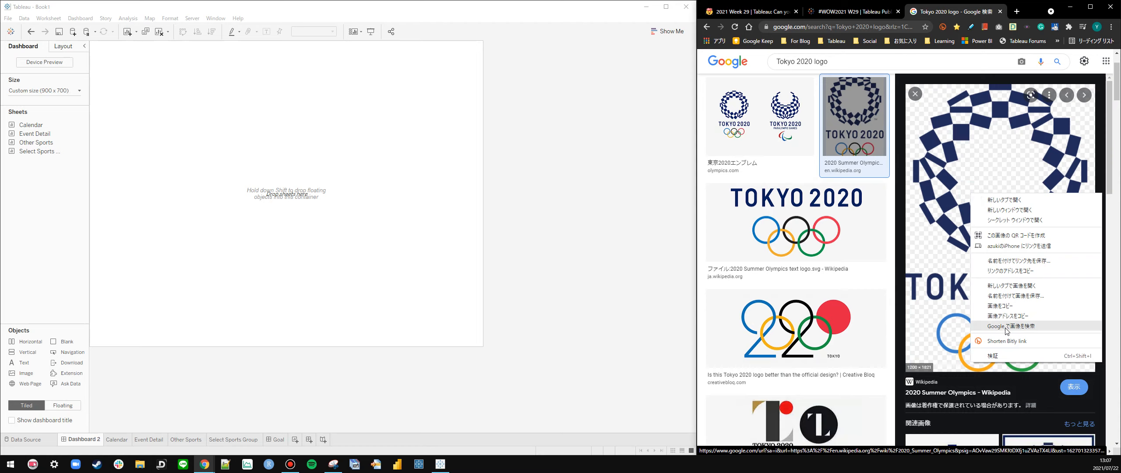
click(1007, 298)
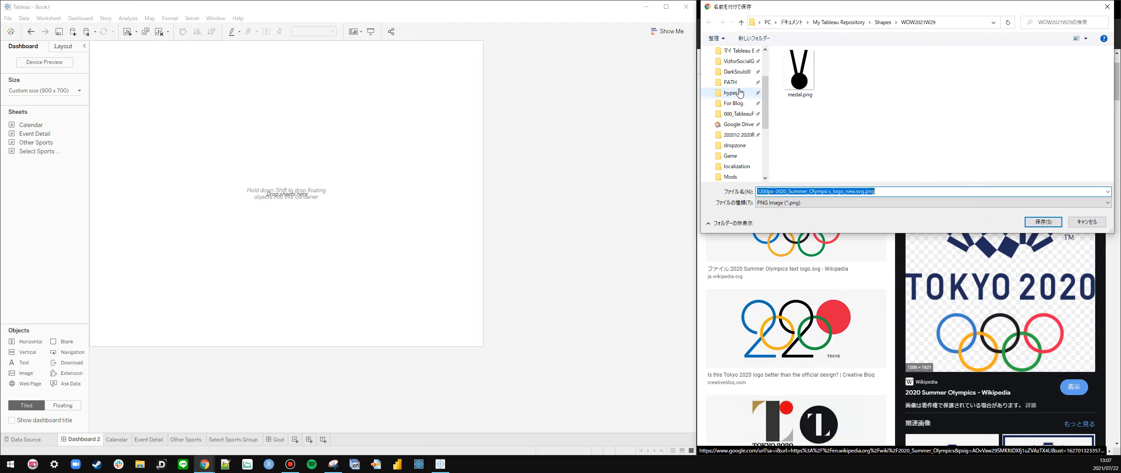
scroll(752, 80, up, 3)
click(736, 78)
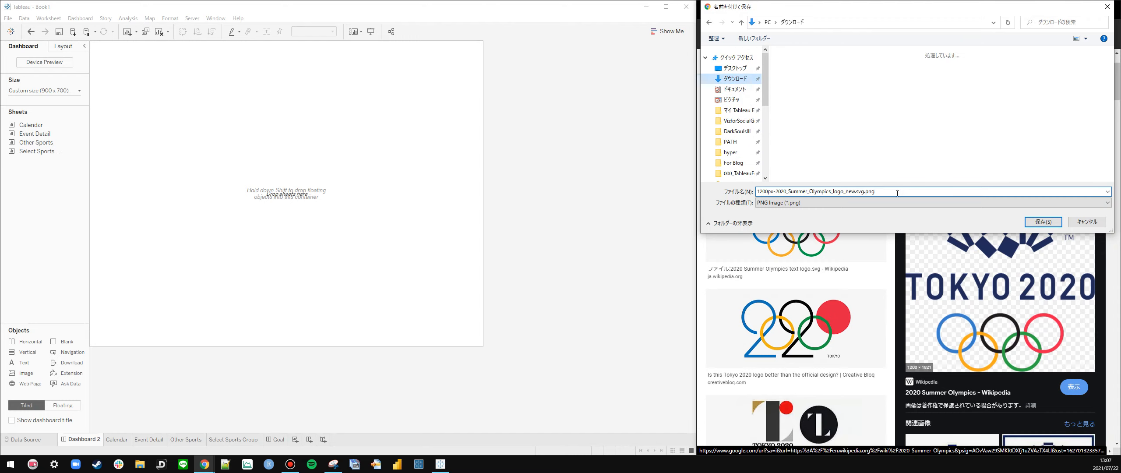
click(1043, 222)
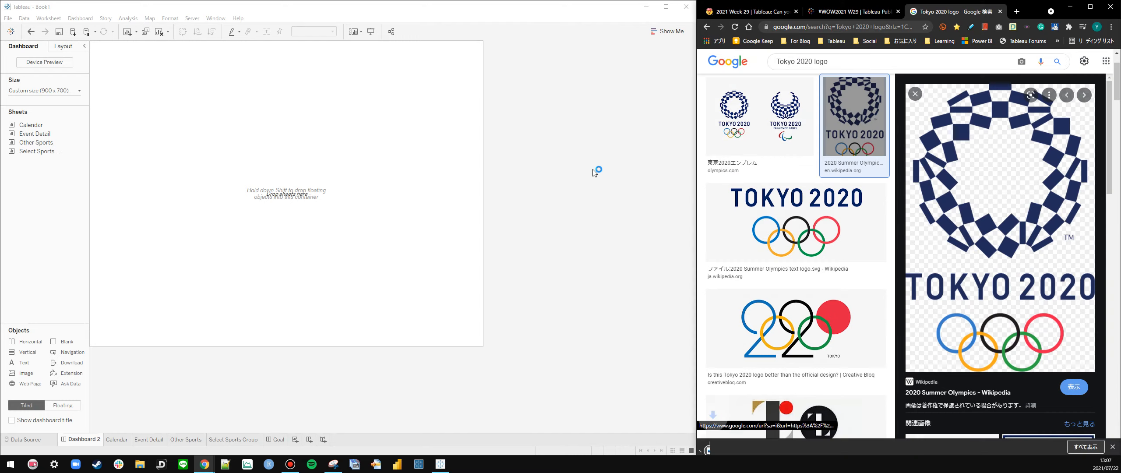
Return to Tableau and move the Goal dashboard directly after Dashboard 2, ahead of the Calendar sheet
click(846, 15)
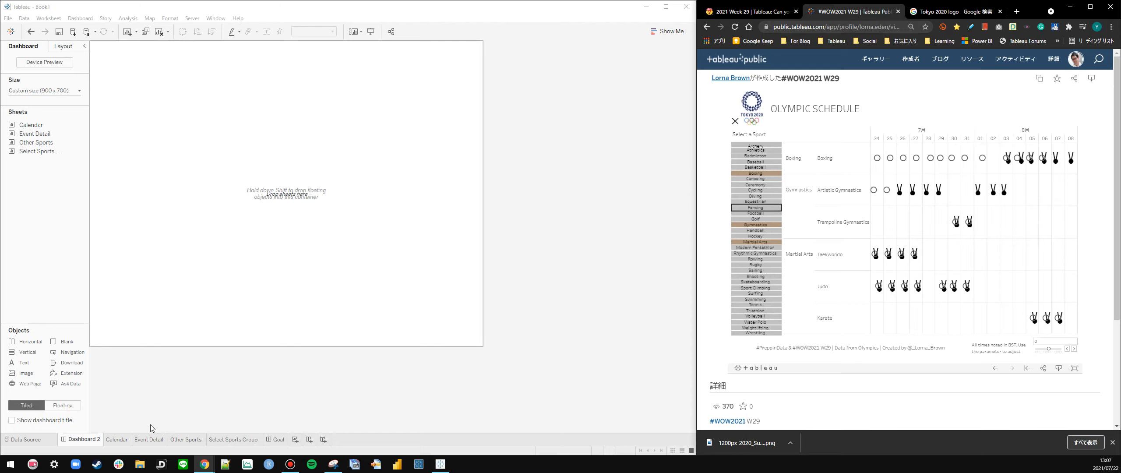
click(121, 436)
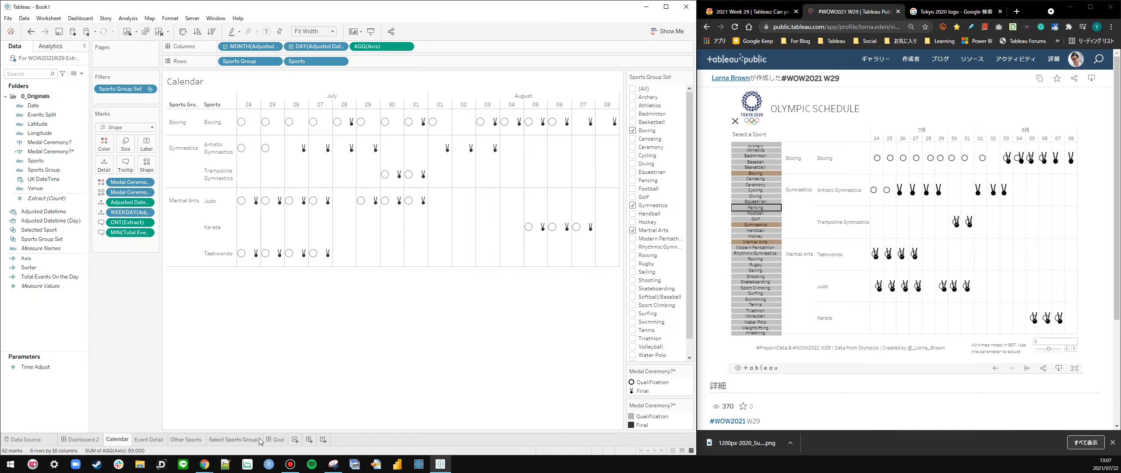
click(276, 440)
drag(276, 440, 113, 444)
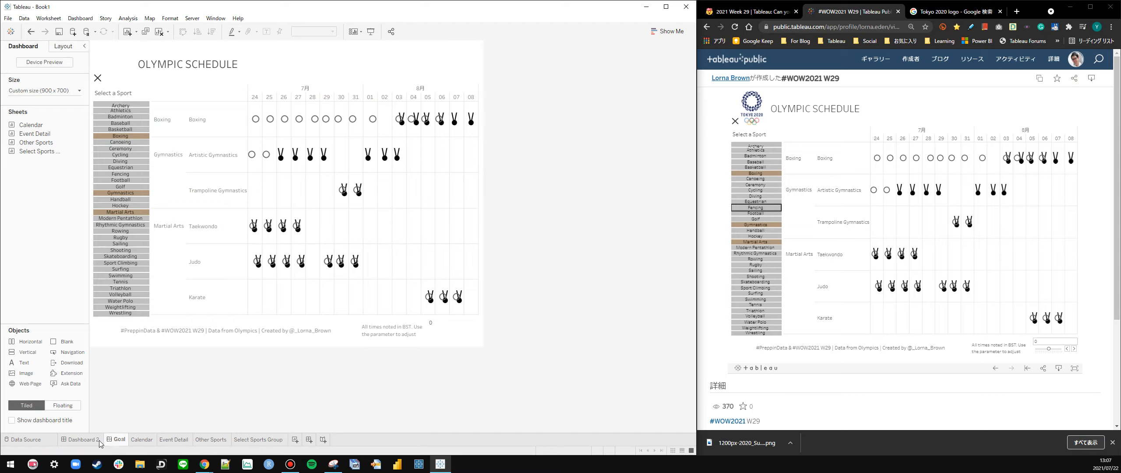
click(90, 440)
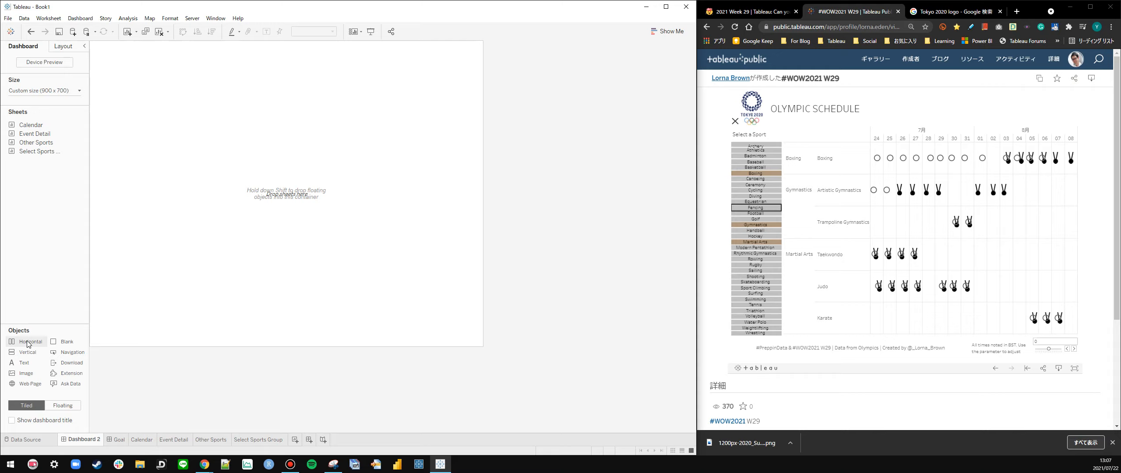
Place a horizontal container and a blank in the vertical container, and add an enlarged "OLYMPIC SCHEDULE" text to the horizontal container
drag(26, 340, 218, 275)
drag(36, 346, 226, 143)
drag(25, 364, 296, 177)
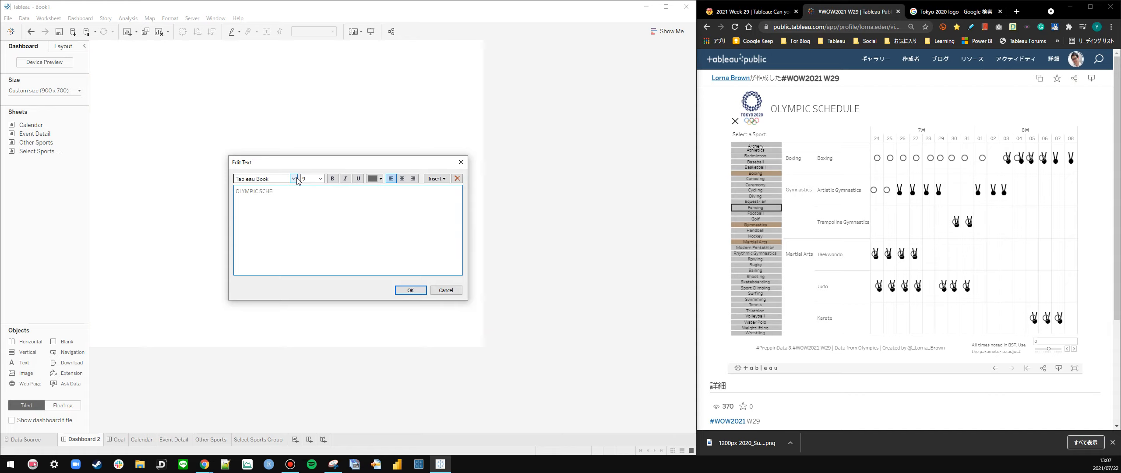
key(ctrl+a)
click(321, 178)
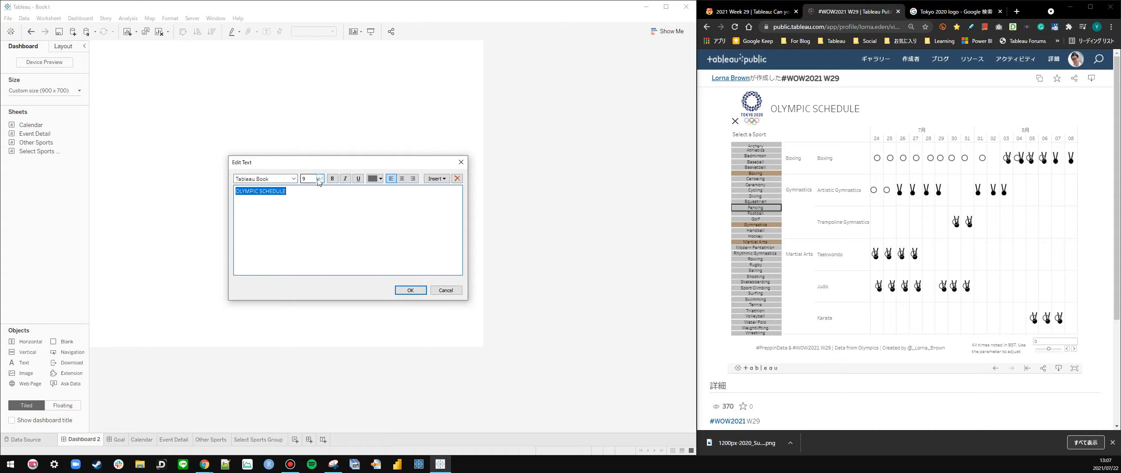
click(313, 237)
click(374, 246)
click(409, 291)
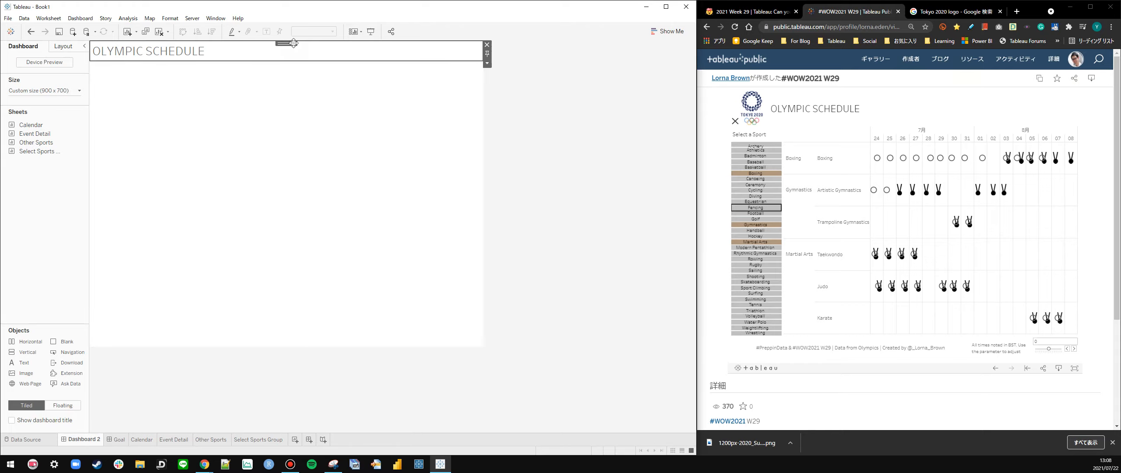
Set the height of the horizontal title container to 80 pixels
click(487, 62)
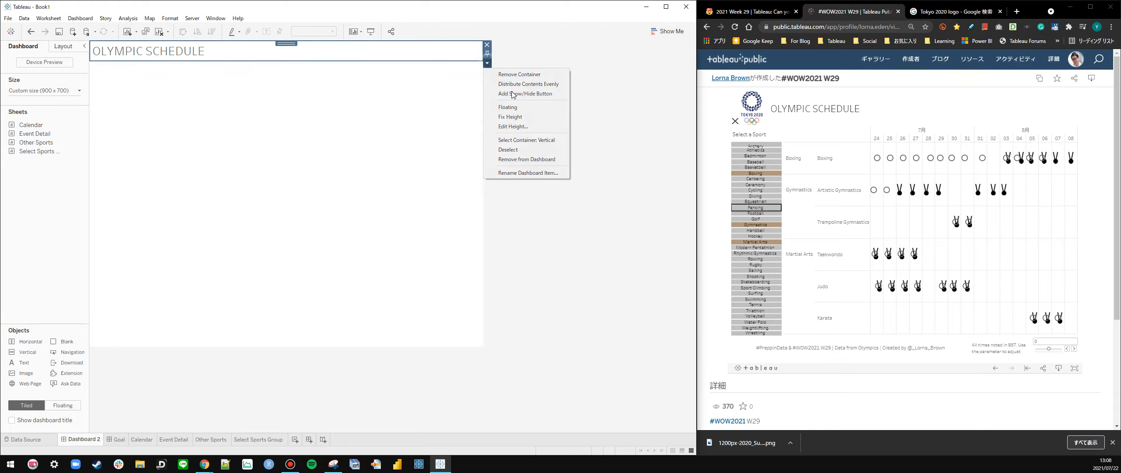
click(515, 125)
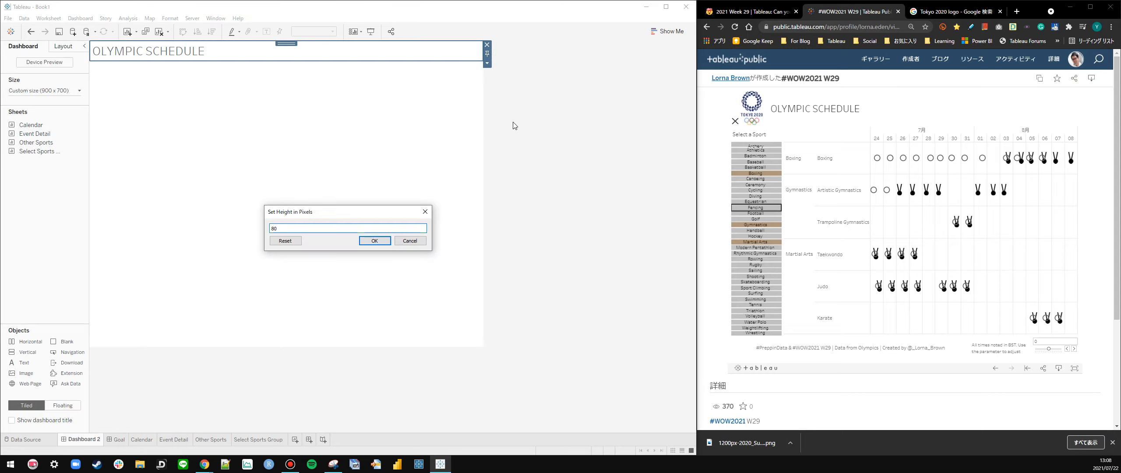
key(Return)
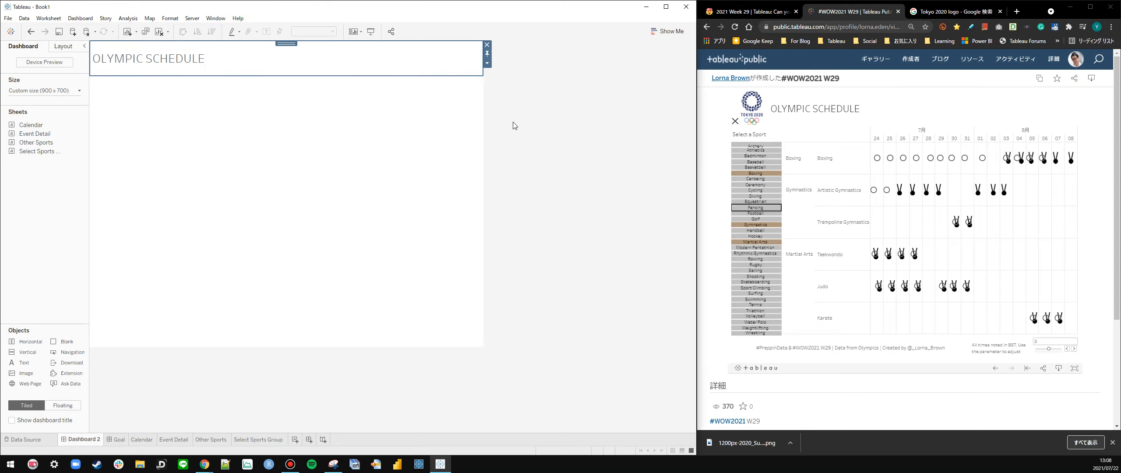
Set the vertical container's inner padding to 8 on all sides, using the Goal dashboard as reference
click(88, 441)
click(117, 439)
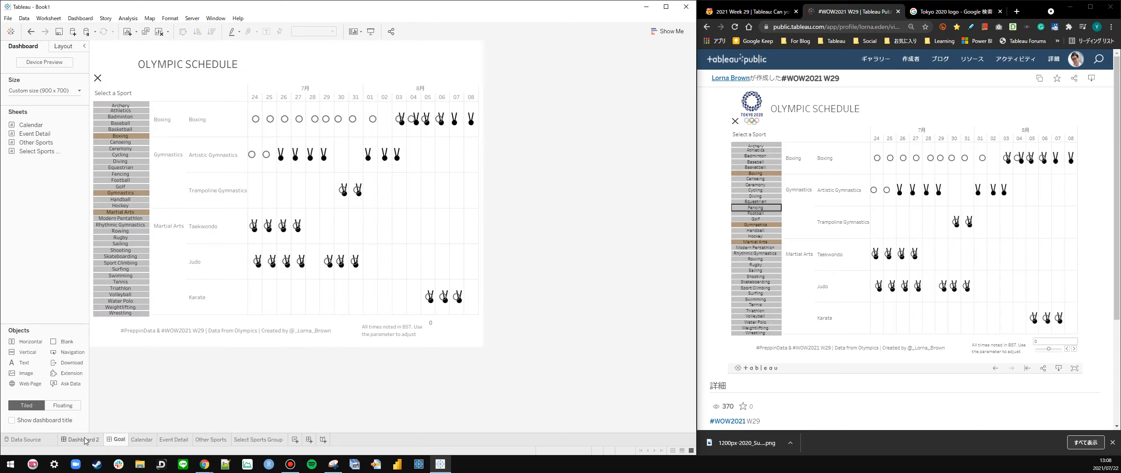
click(84, 440)
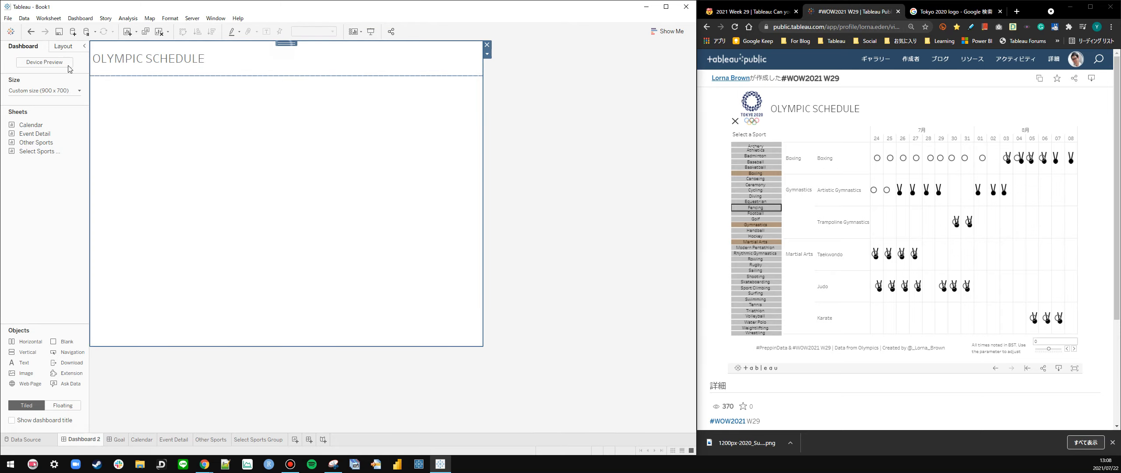
click(63, 46)
click(75, 270)
click(64, 300)
click(65, 301)
click(64, 300)
click(65, 300)
click(64, 300)
click(64, 300)
click(64, 300)
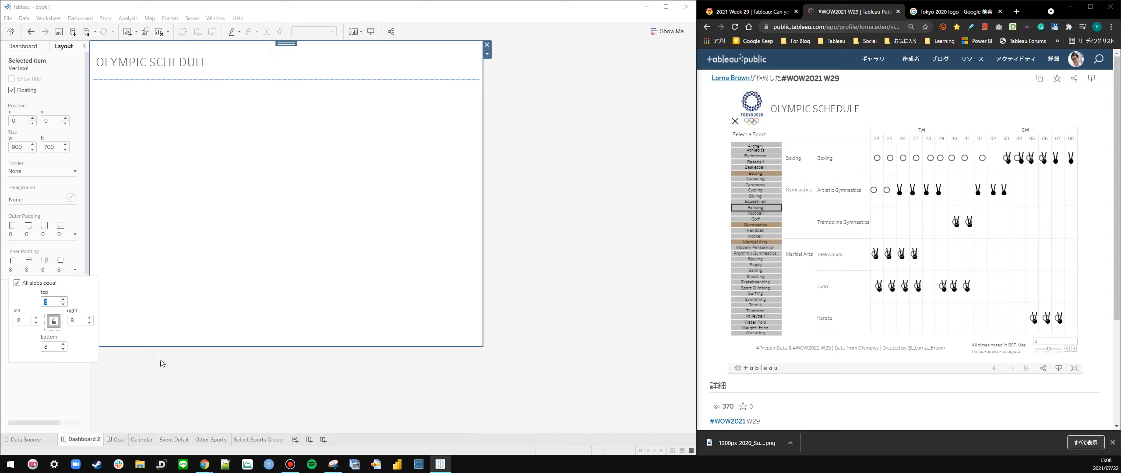
click(163, 380)
Compare the header layout of Dashboard 2 with the Goal dashboard, and select the OLYMPIC SCHEDULE text object
click(112, 442)
click(91, 441)
click(112, 441)
click(95, 441)
click(110, 442)
click(91, 440)
click(351, 64)
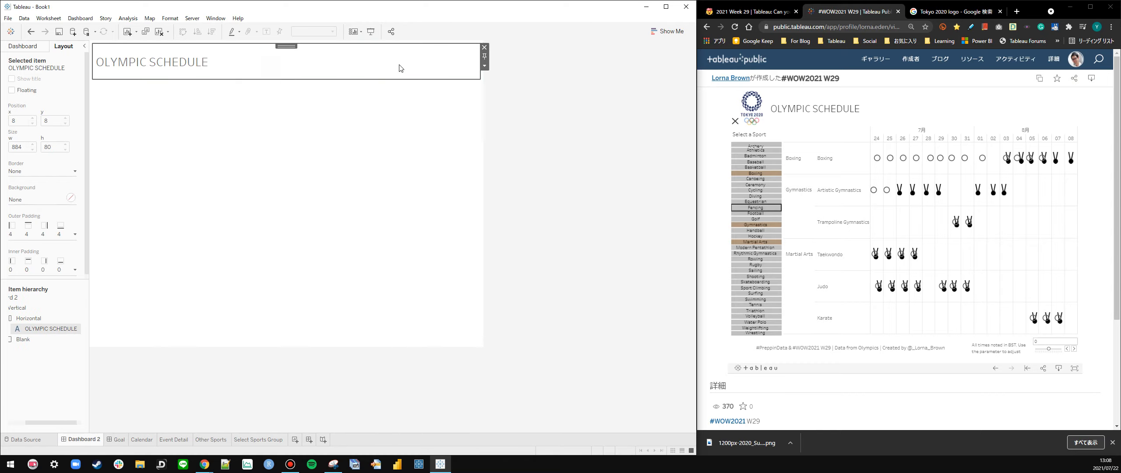
Set the height of the horizontal title container to 100 pixels
double_click(299, 47)
click(462, 162)
double_click(293, 46)
click(484, 66)
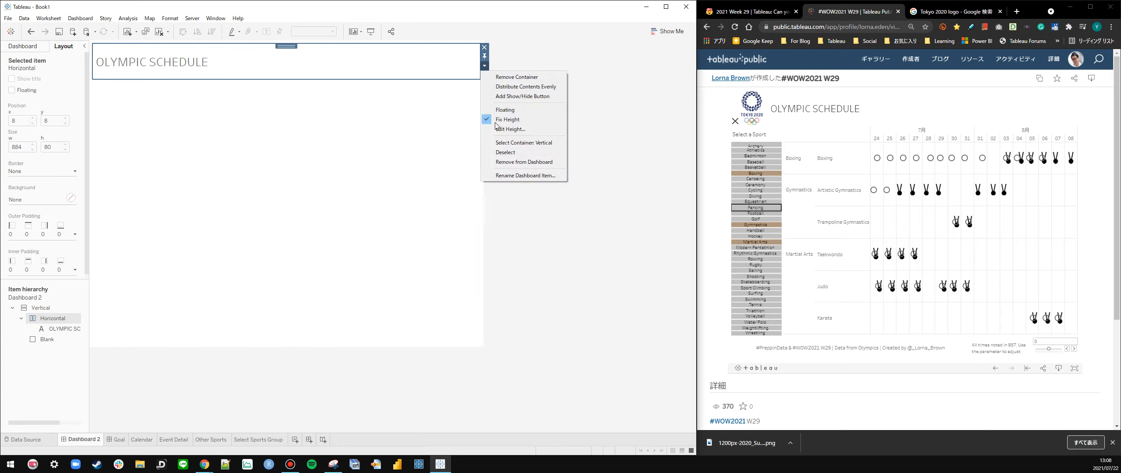
click(500, 126)
text(100)
key(Return)
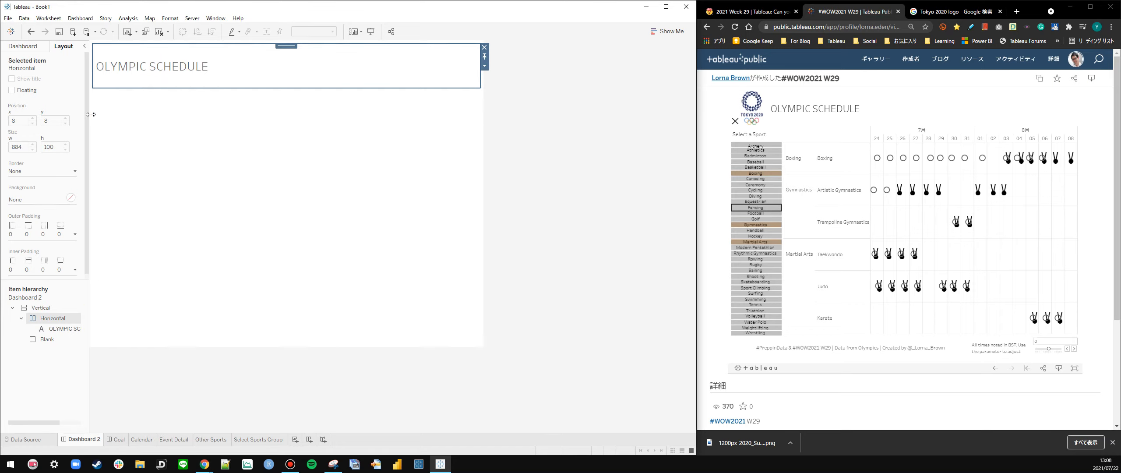
Insert the Tokyo 2020 logo image before the title text in the horizontal container, fitted and centred
click(15, 47)
drag(39, 370, 188, 69)
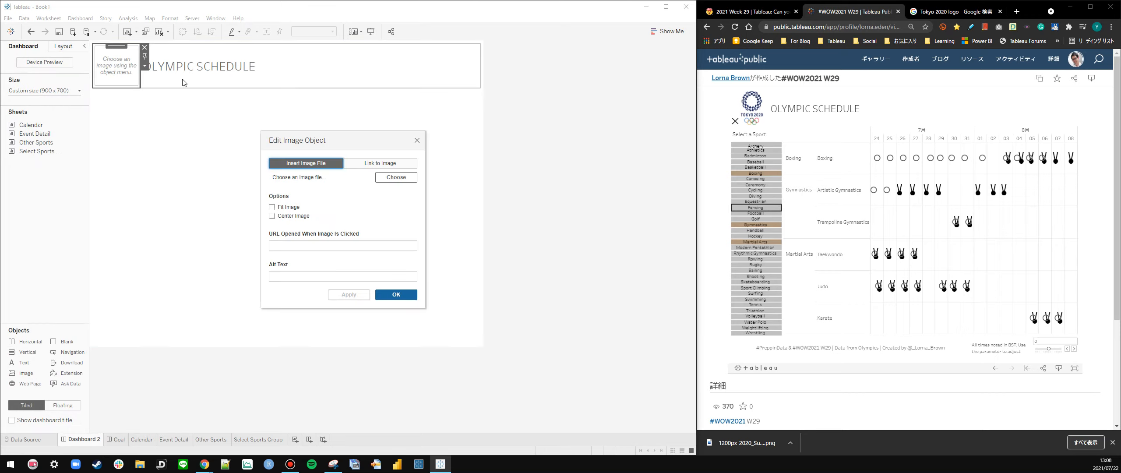
click(387, 182)
click(450, 216)
double_click(450, 216)
click(363, 297)
click(380, 297)
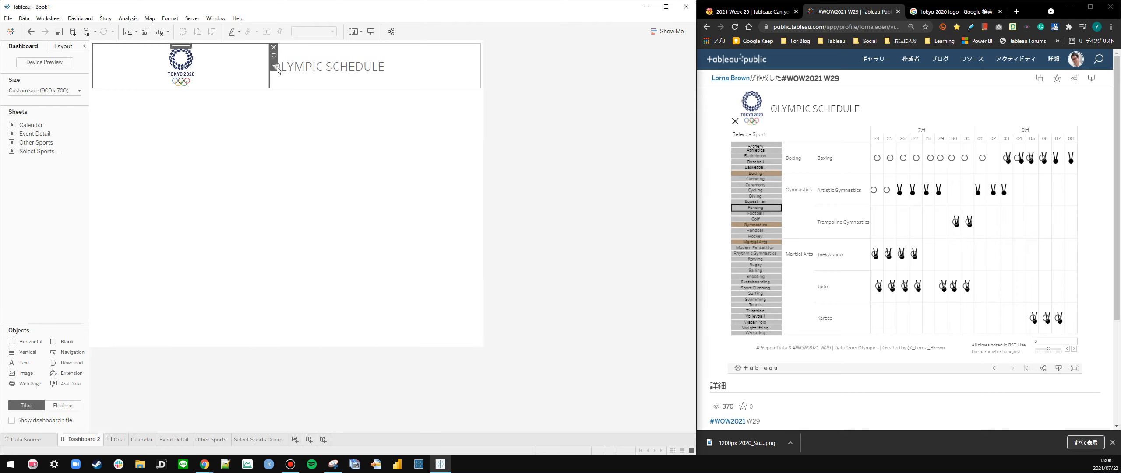
Set the logo image's width to 100 pixels and compare the header with the Goal dashboard
click(274, 66)
click(295, 141)
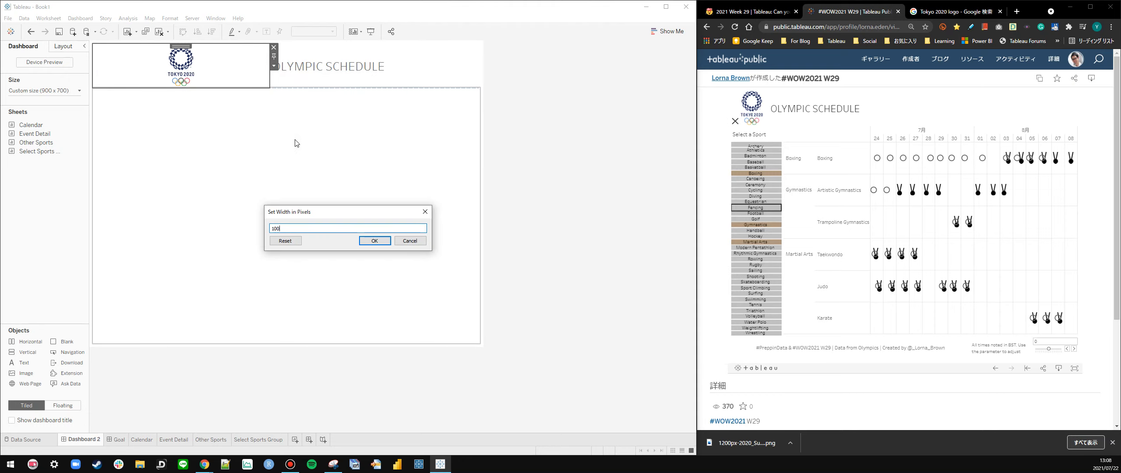
key(Return)
click(116, 440)
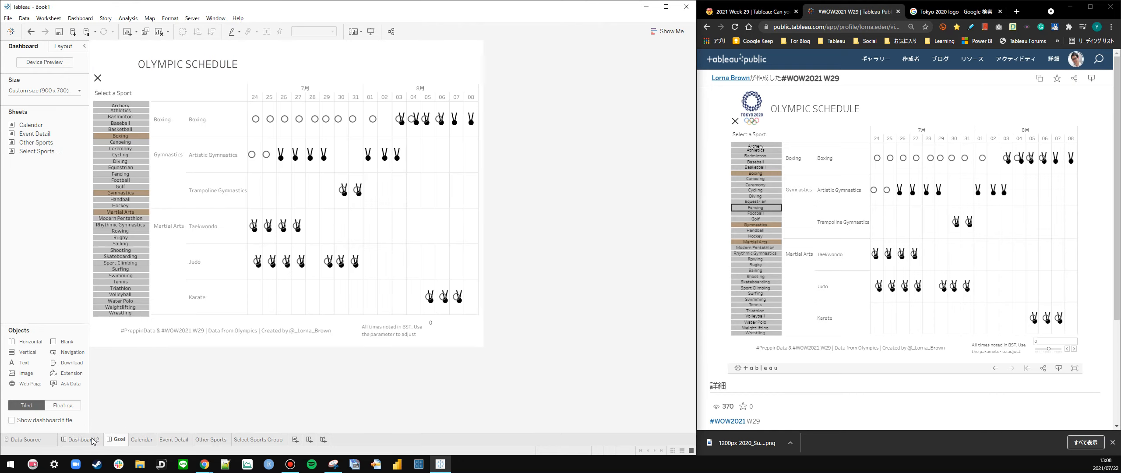
click(93, 439)
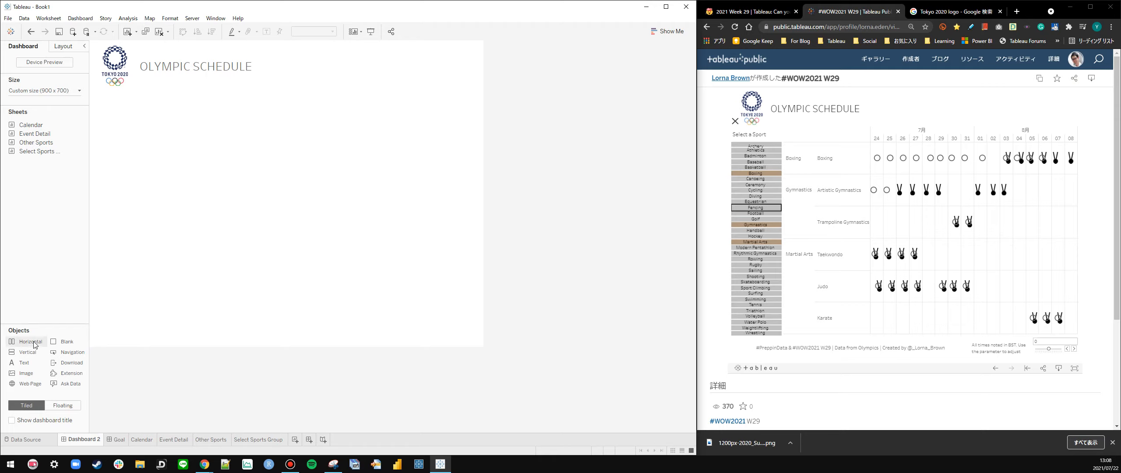
Add a horizontal container below the header holding the Calendar sheet, preceded by a vertical container with the Select Sports Group sheet
drag(32, 344, 263, 197)
drag(31, 125, 223, 189)
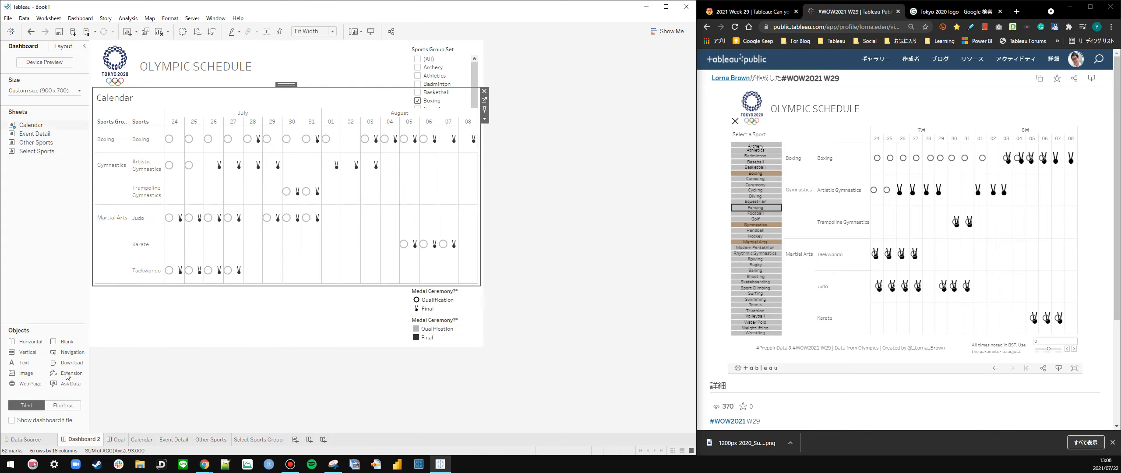
drag(22, 354, 127, 188)
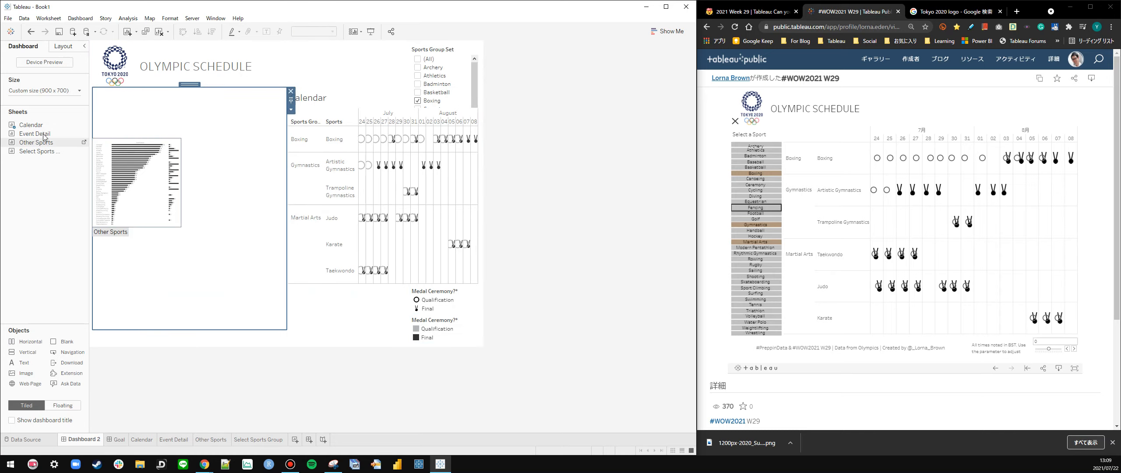
drag(42, 156, 179, 159)
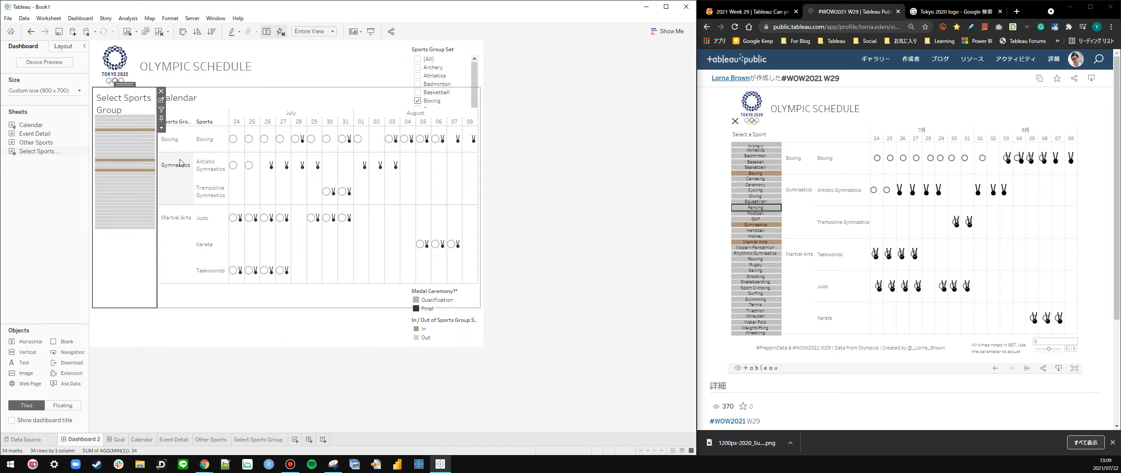
Hide the Calendar sheet's title and its row field labels
right_click(123, 105)
click(114, 106)
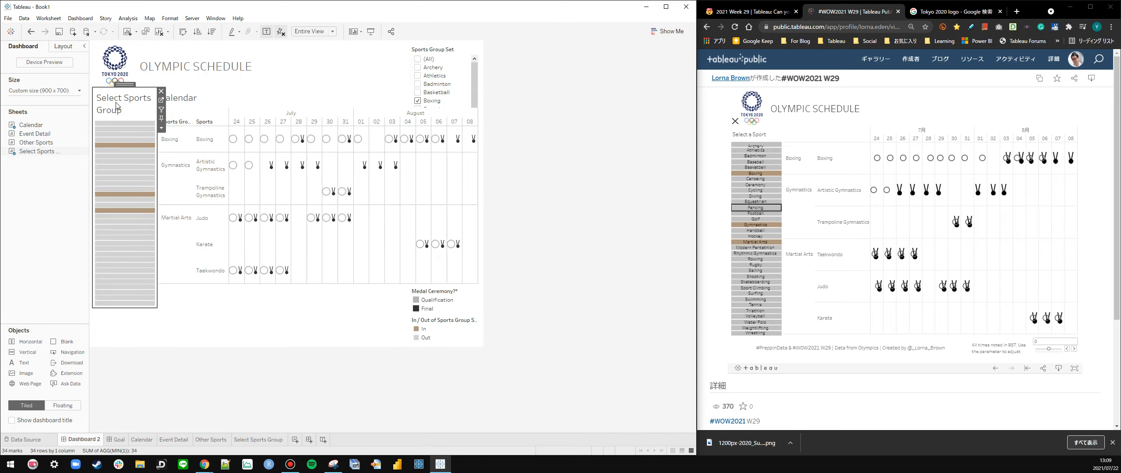
right_click(225, 97)
click(249, 119)
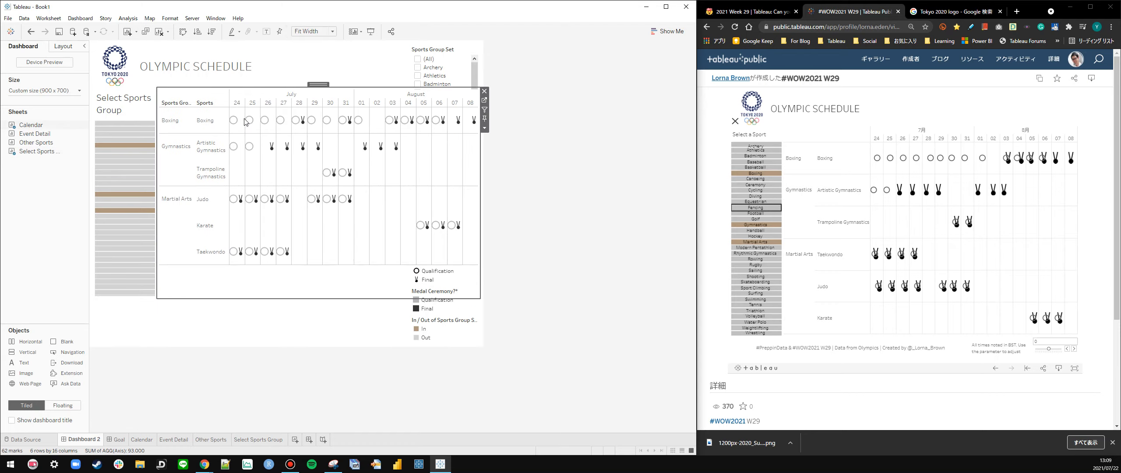
right_click(170, 103)
click(197, 182)
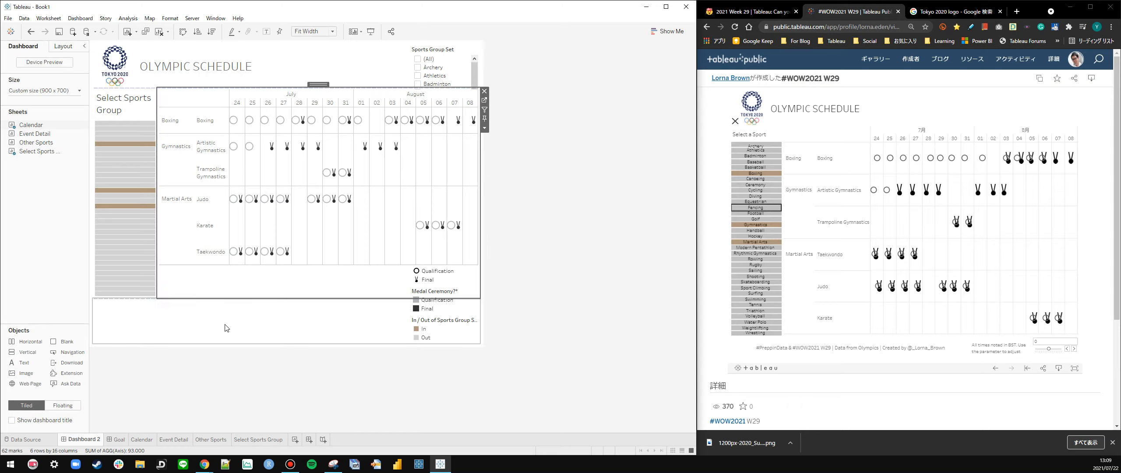
Format the Calendar's borders with the row divider at its highest level
right_click(268, 219)
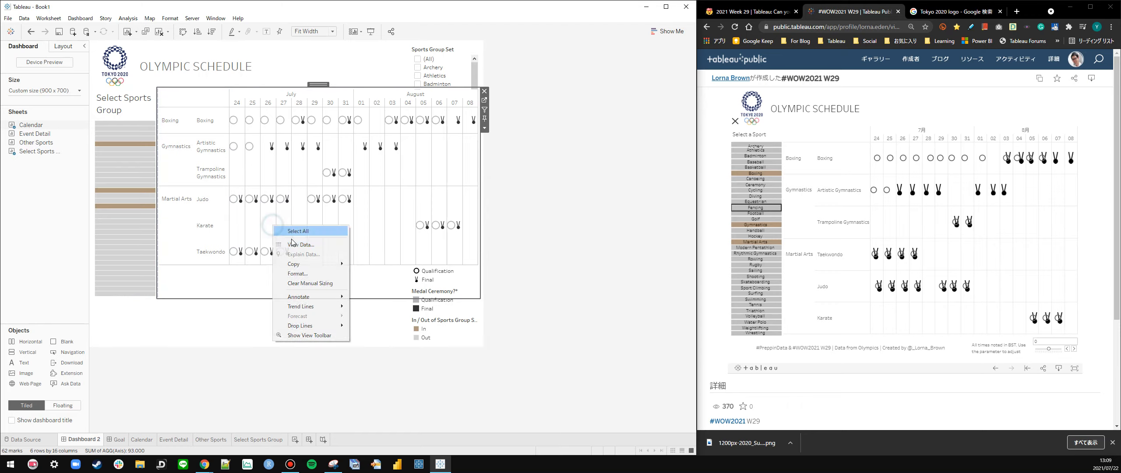
click(284, 276)
click(43, 61)
drag(64, 263, 28, 266)
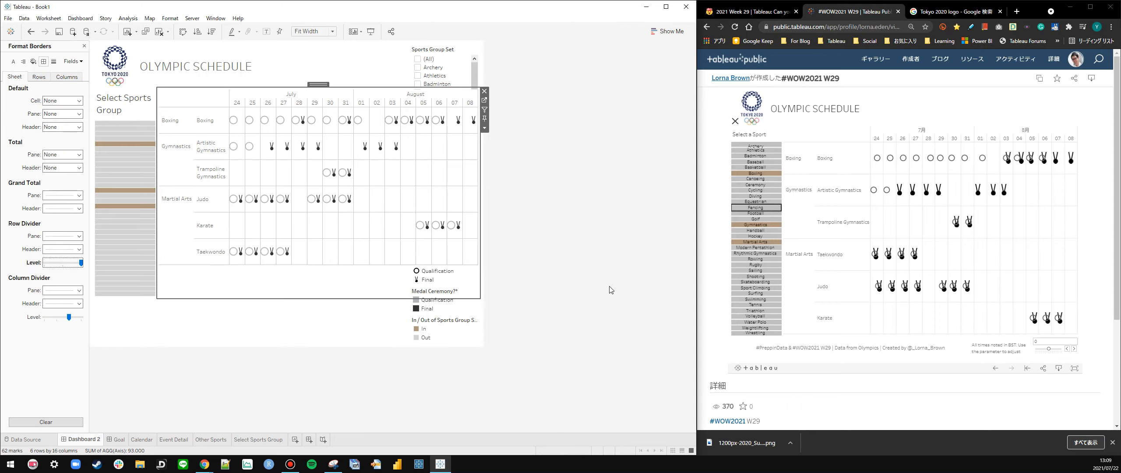
click(600, 275)
click(333, 286)
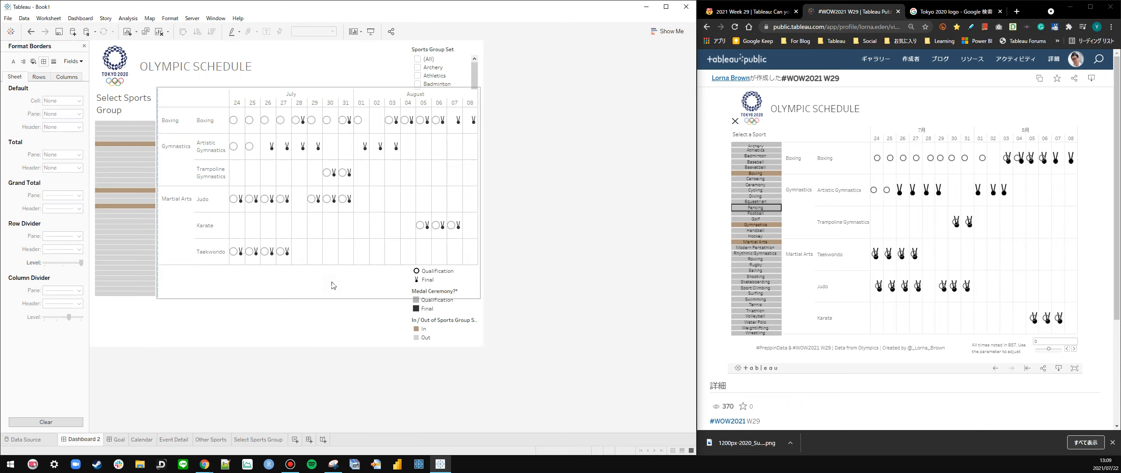
click(84, 46)
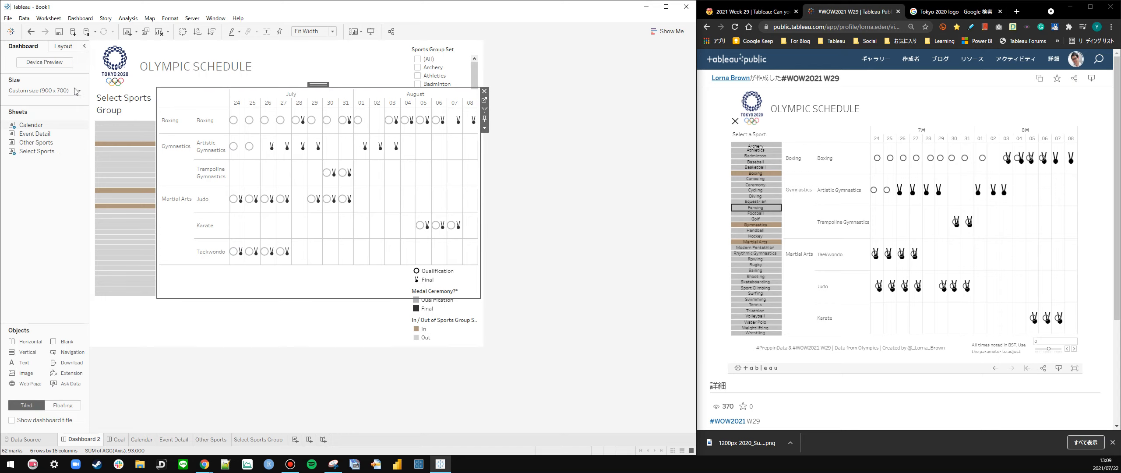
Add a horizontal container below the Calendar with the centred text "# PreppinData & #WOW2021 W29 | Data from Olympics", and remove the blank beneath it
drag(26, 341, 274, 322)
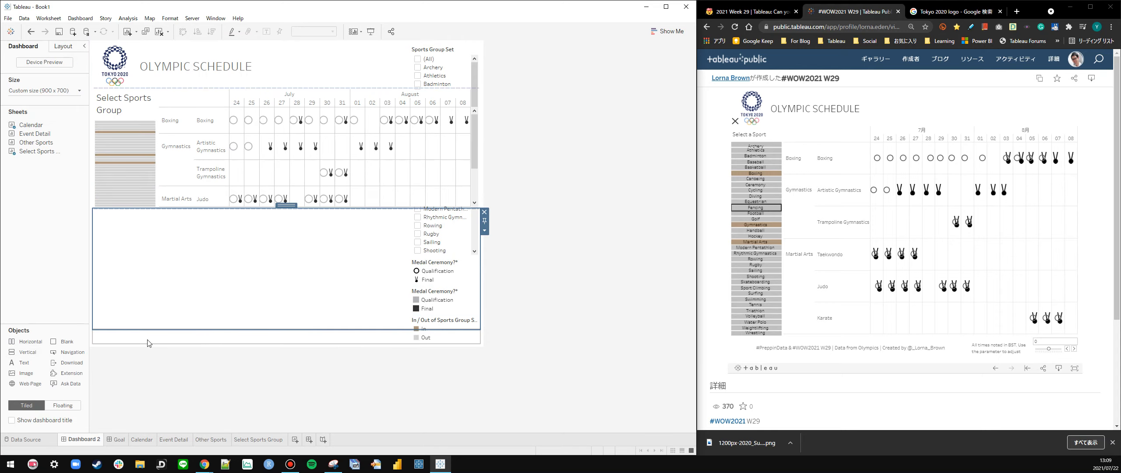
drag(23, 362, 226, 282)
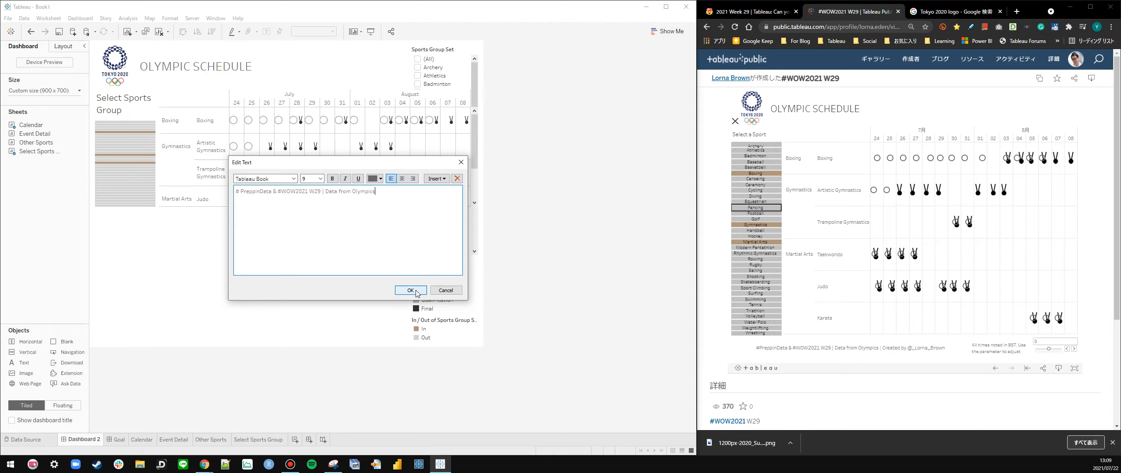
key(ctrl+a)
click(403, 179)
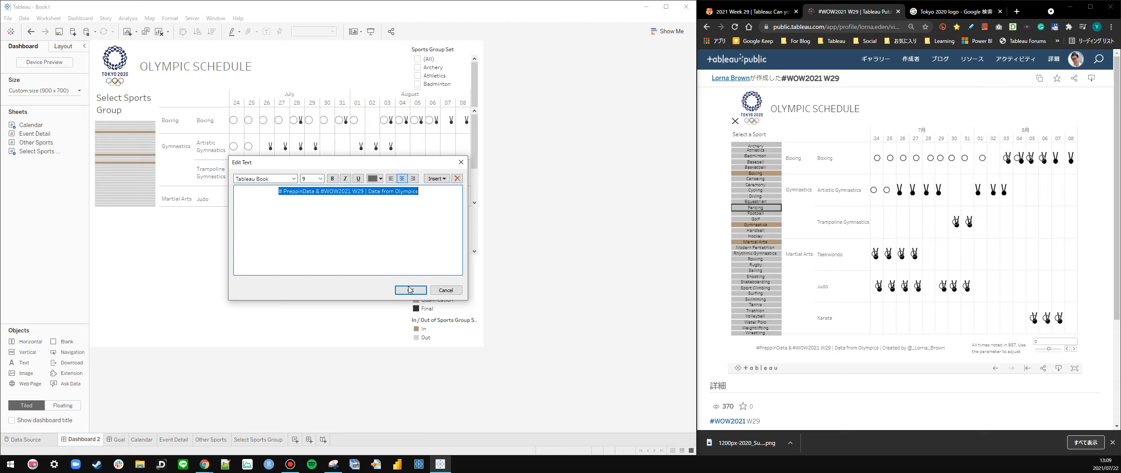
click(410, 291)
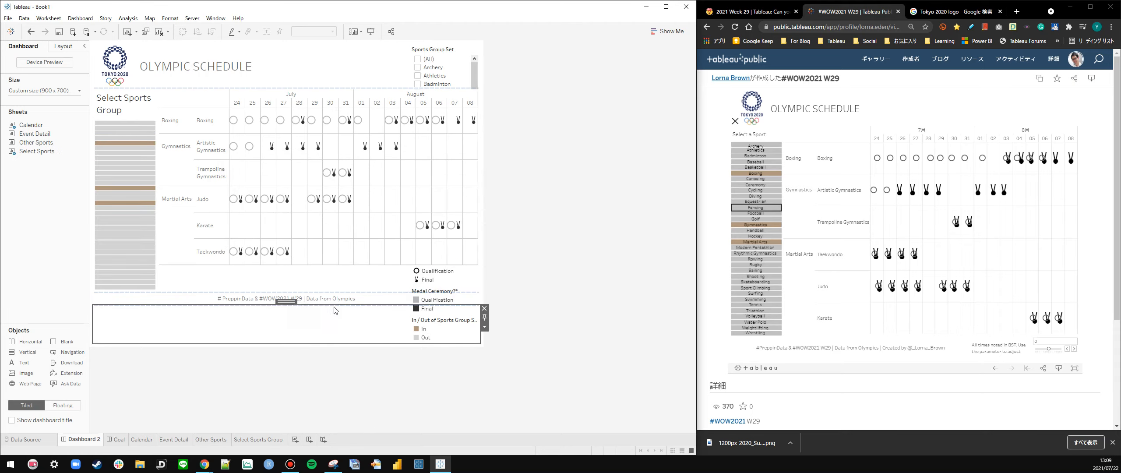
click(485, 308)
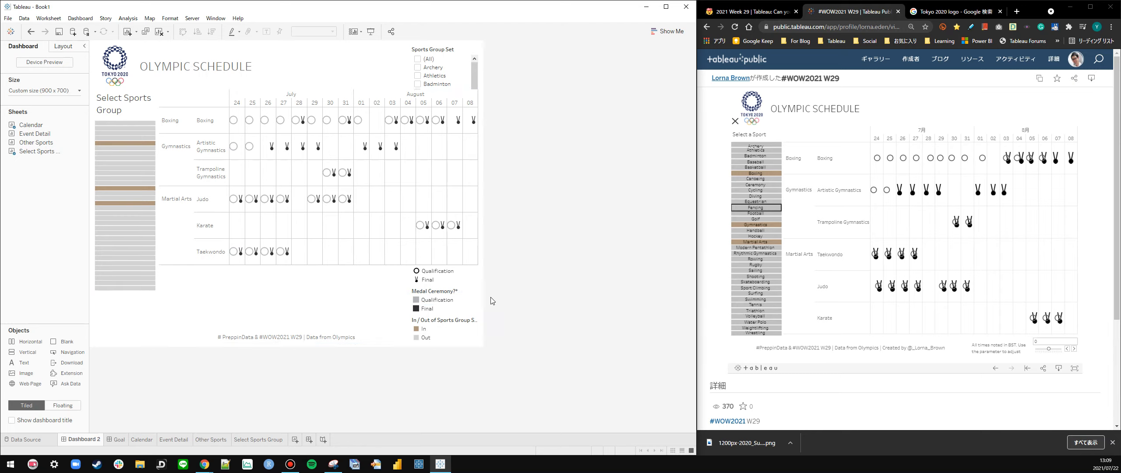
Change the Calendar sheet's fit to Entire View
click(322, 320)
click(315, 32)
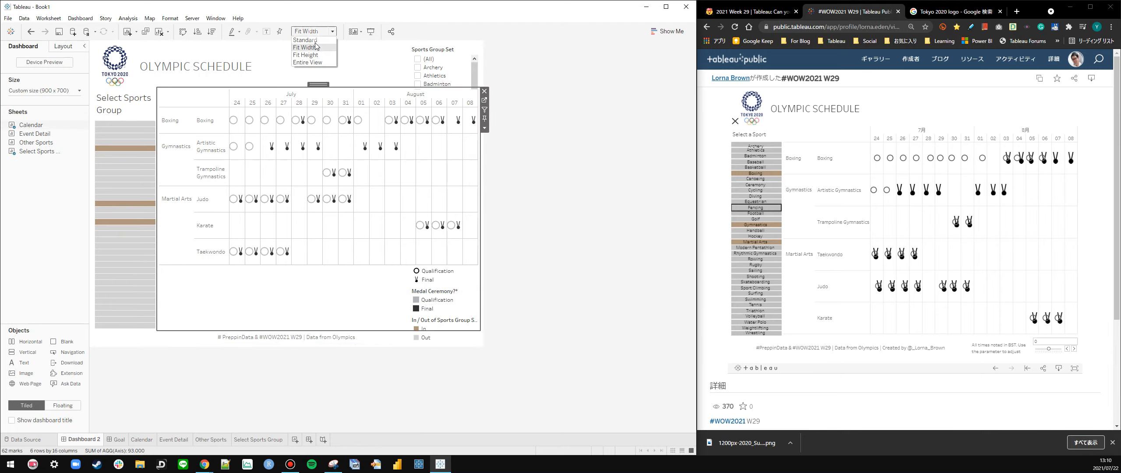
click(311, 62)
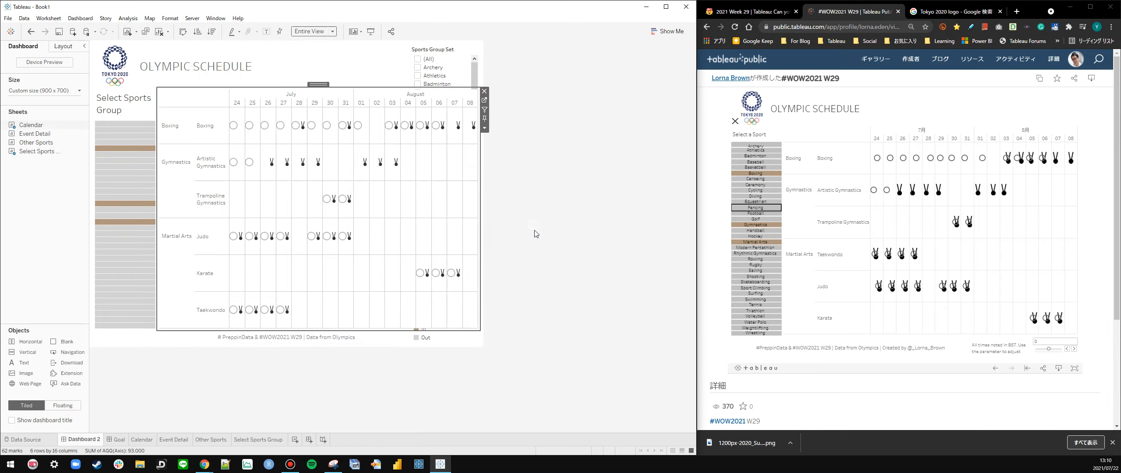
click(533, 242)
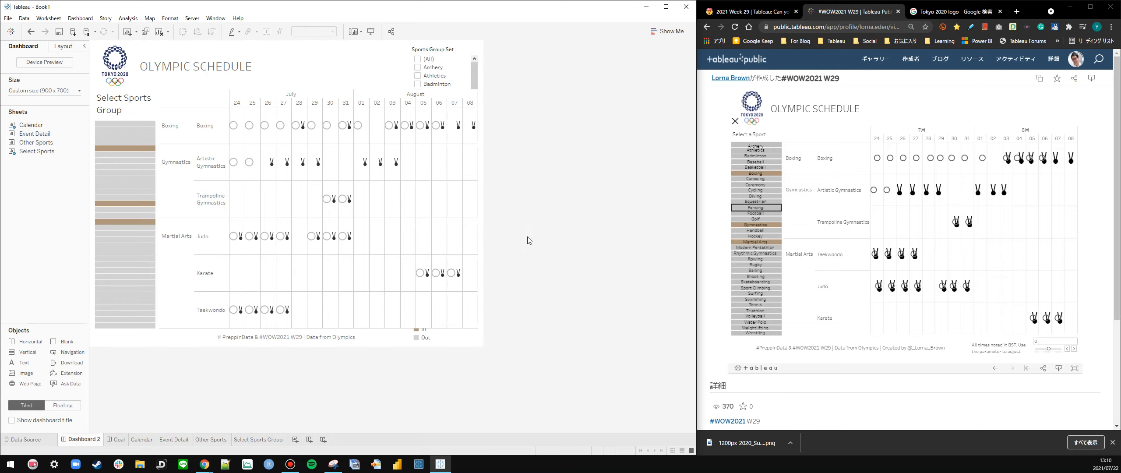
Hide the Select Sports Group sheet's title and set its top inner padding to 38
right_click(126, 103)
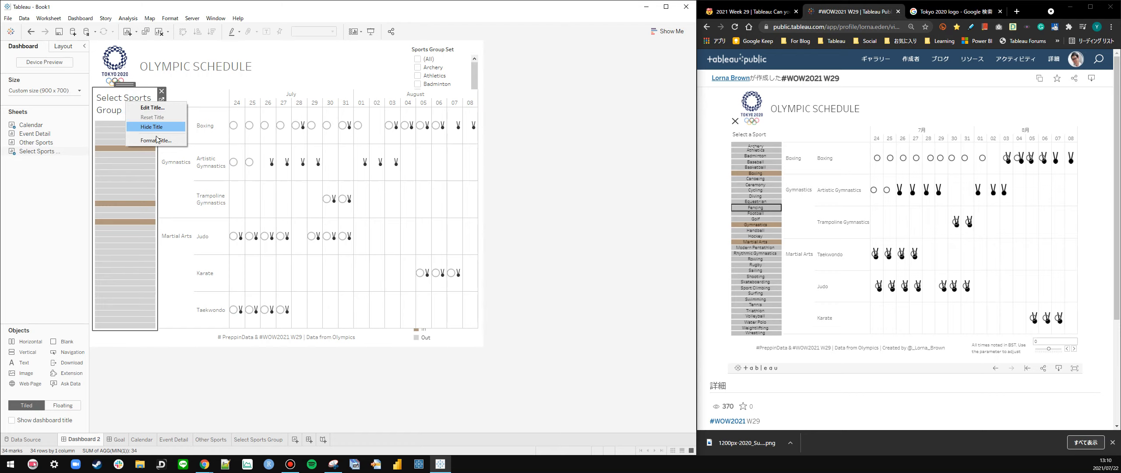
click(151, 126)
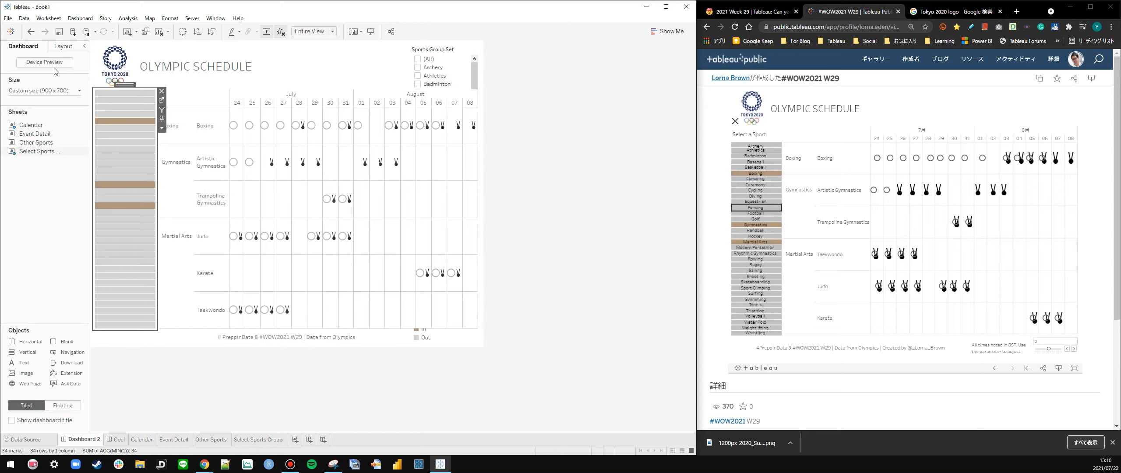
click(63, 46)
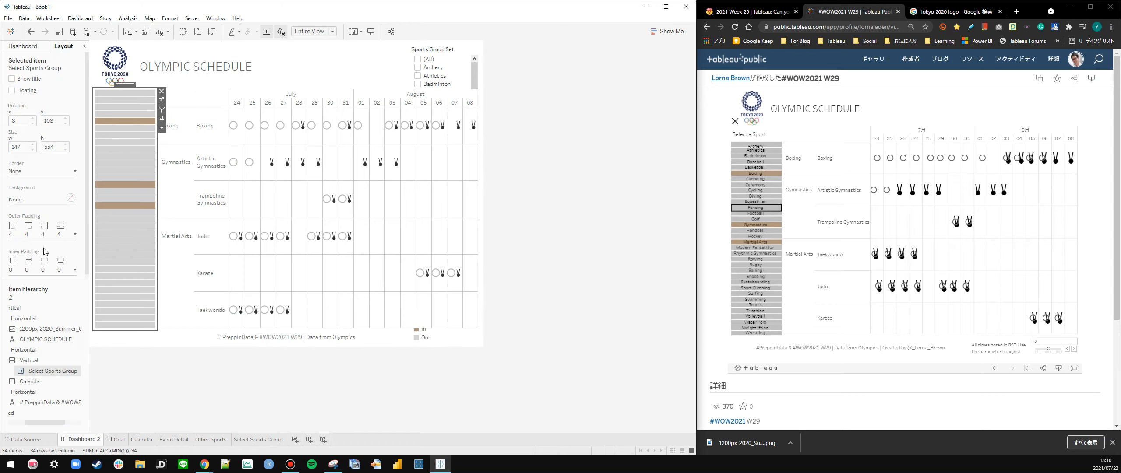
click(44, 265)
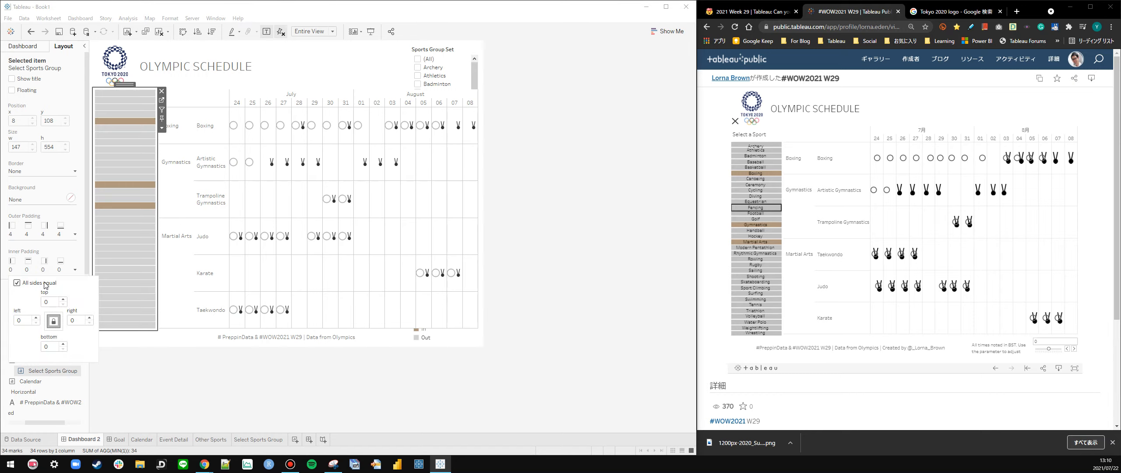
click(52, 302)
text(30)
key(Return)
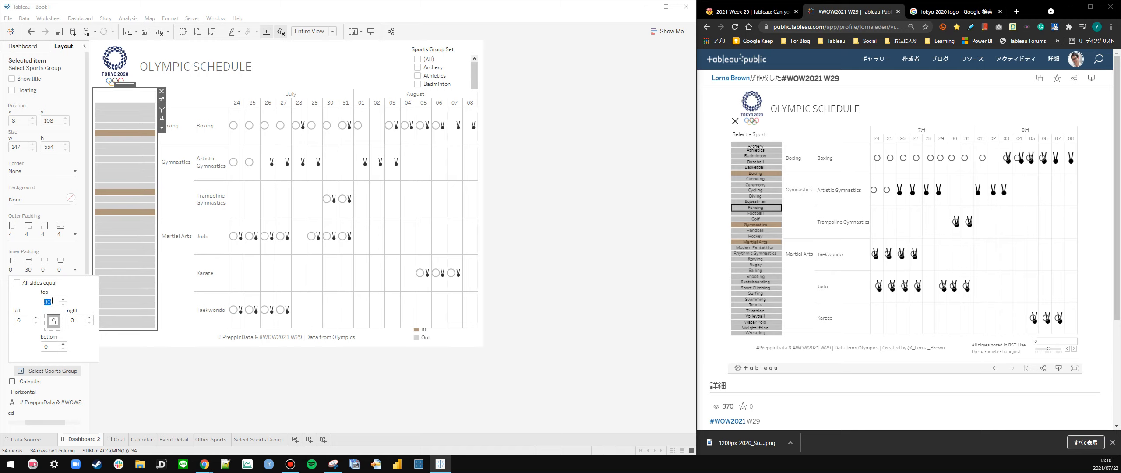
click(63, 299)
click(64, 300)
click(63, 300)
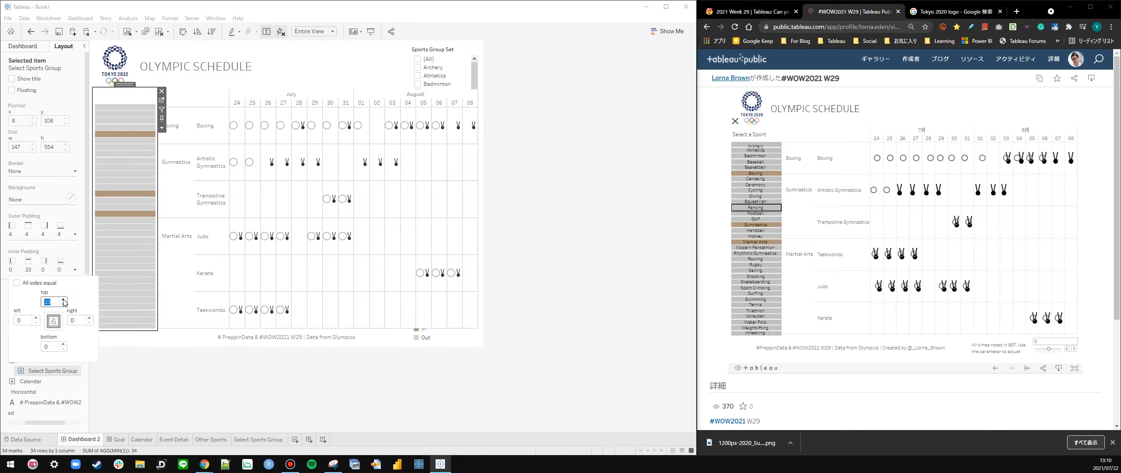
click(64, 300)
click(64, 300)
click(63, 300)
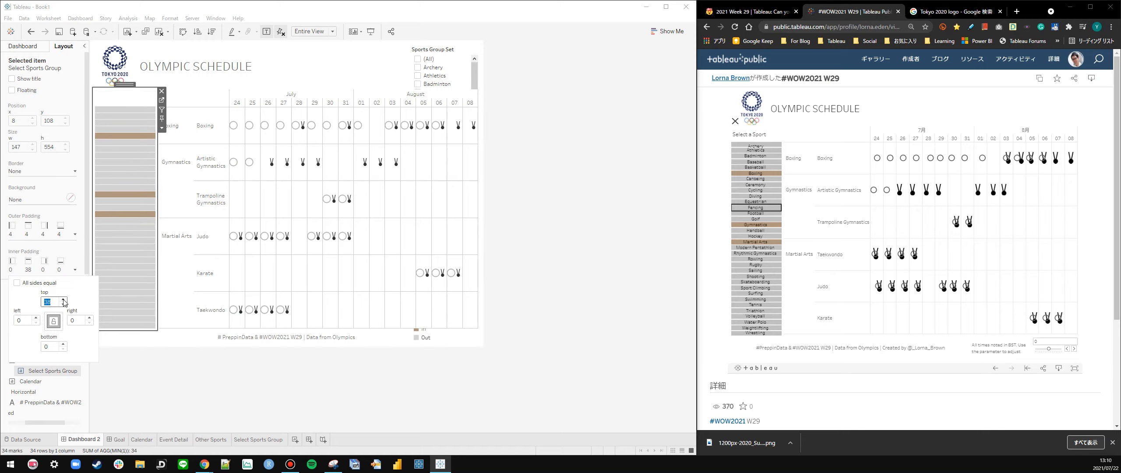
click(614, 244)
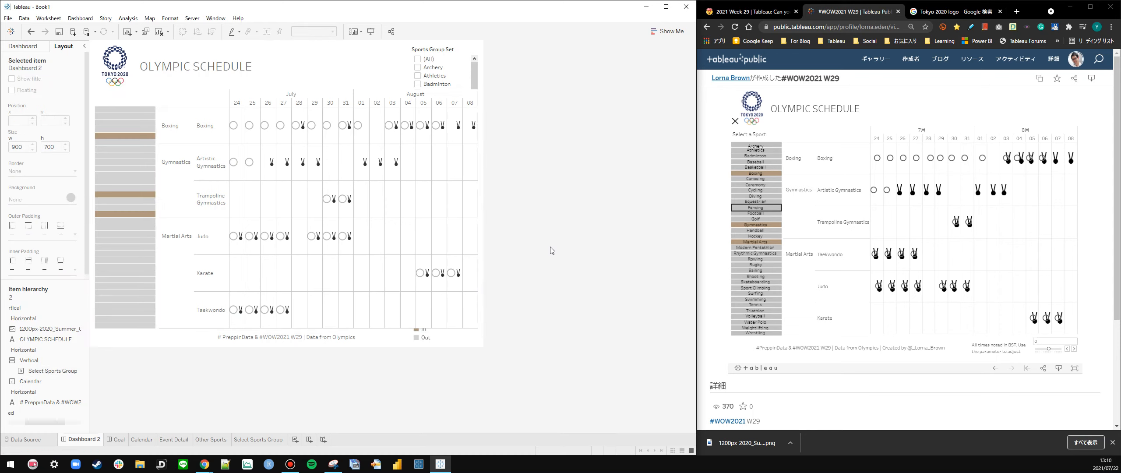
Set the Select Sports Group sheet's outer padding to 0 on all sides
click(132, 99)
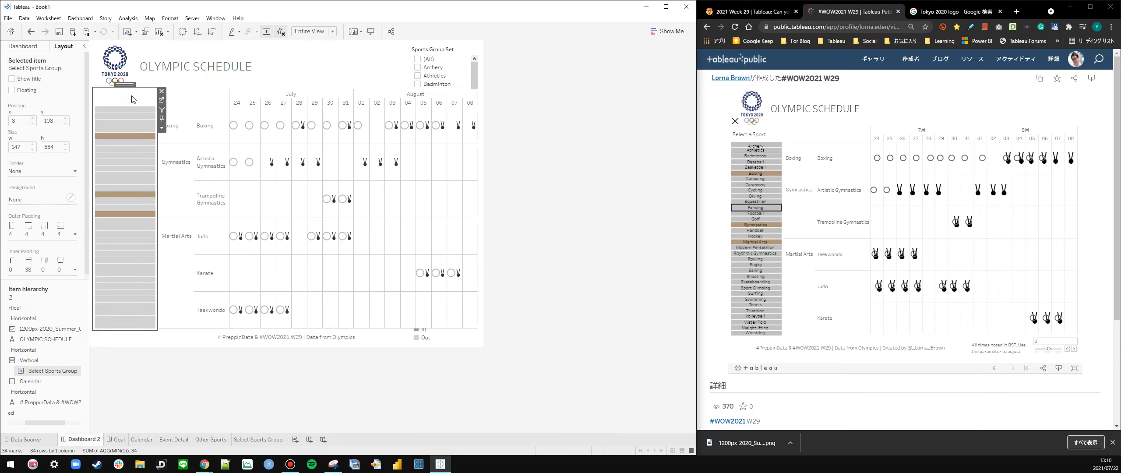
click(40, 270)
click(57, 237)
click(63, 264)
click(64, 270)
click(64, 269)
click(64, 270)
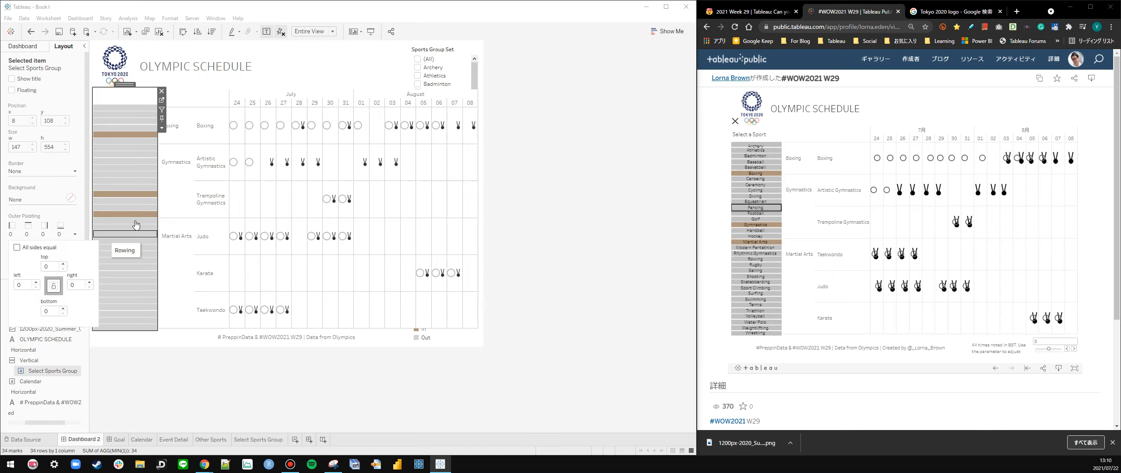
Set the Select Sports Group sheet's top inner padding to 42
click(124, 201)
click(75, 270)
click(64, 300)
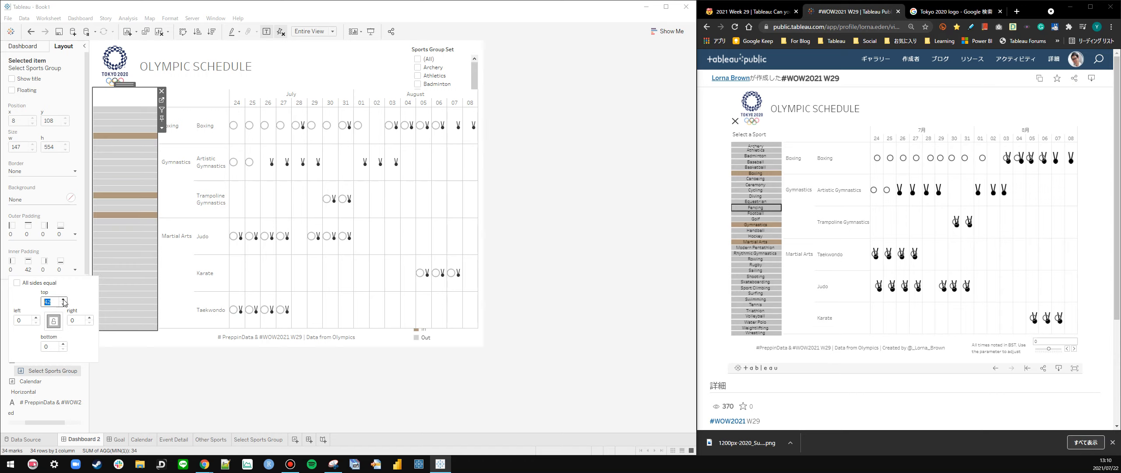
click(528, 209)
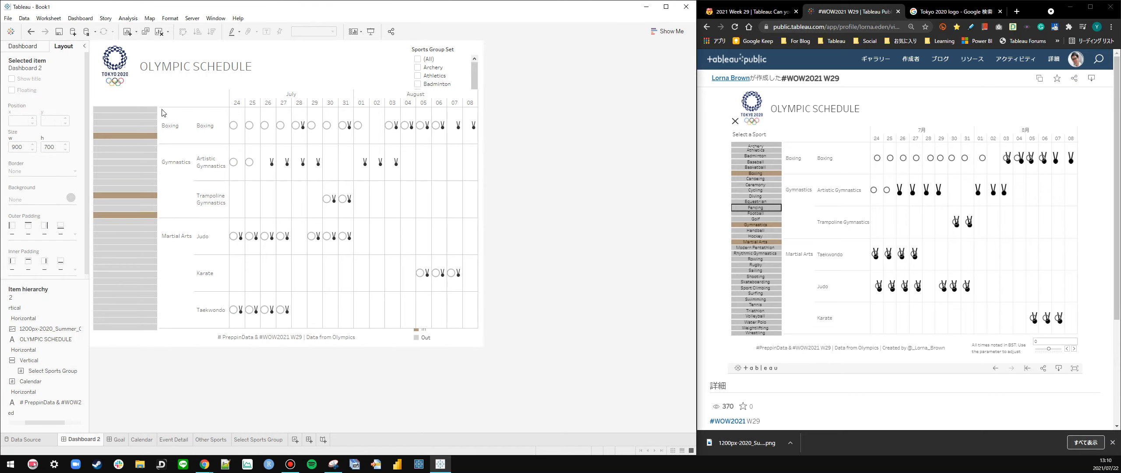
Allow the mark labels on the Select Sports Group worksheet to overlap other marks, and return to Dashboard 2
click(130, 96)
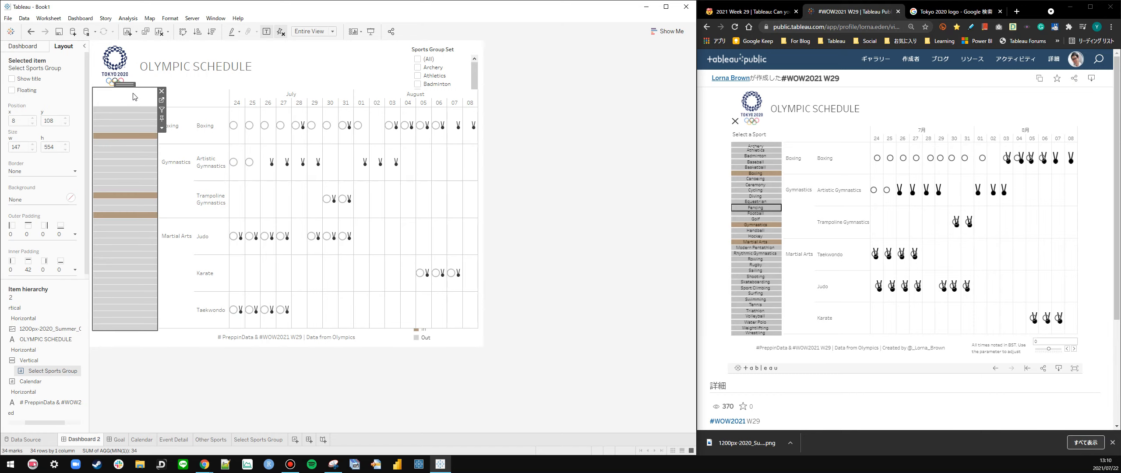
click(162, 100)
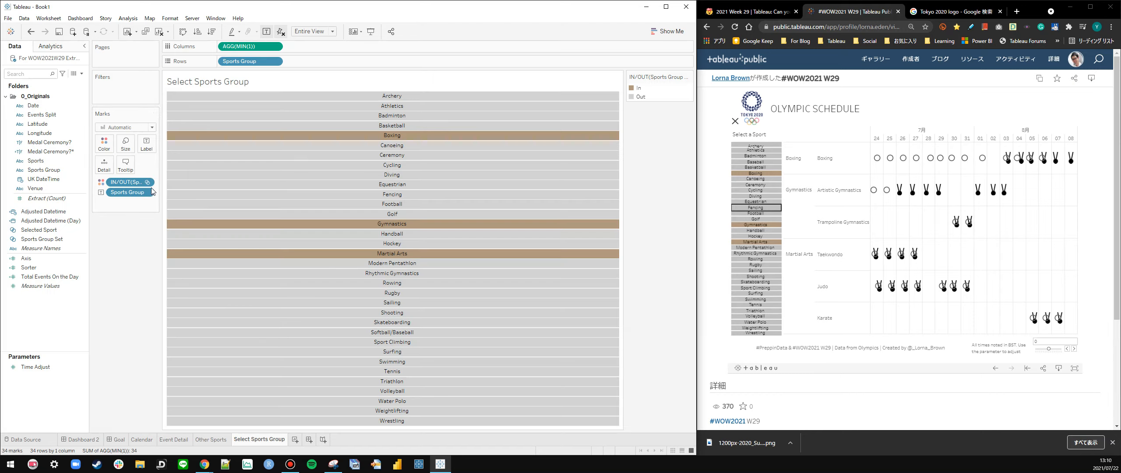
click(146, 143)
click(224, 202)
click(195, 225)
click(194, 233)
click(79, 439)
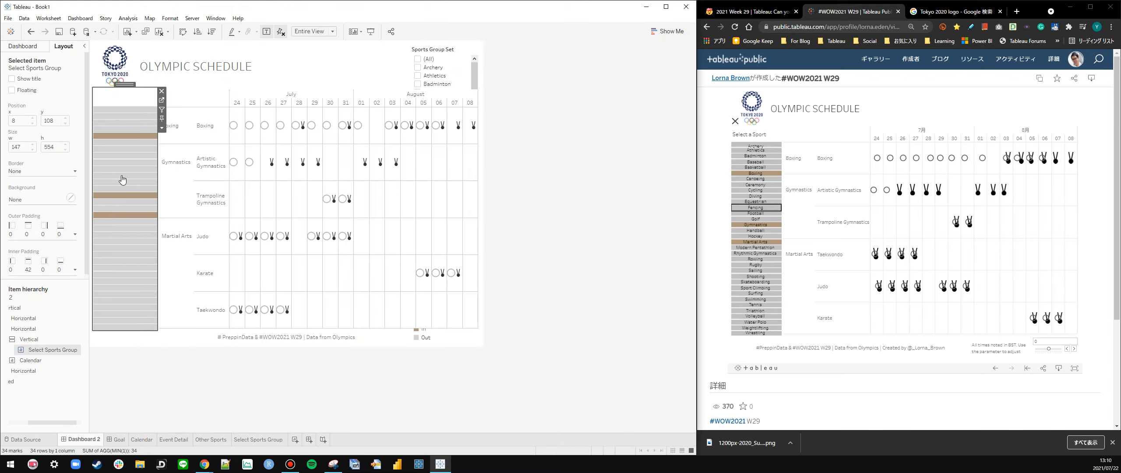
click(161, 100)
click(147, 143)
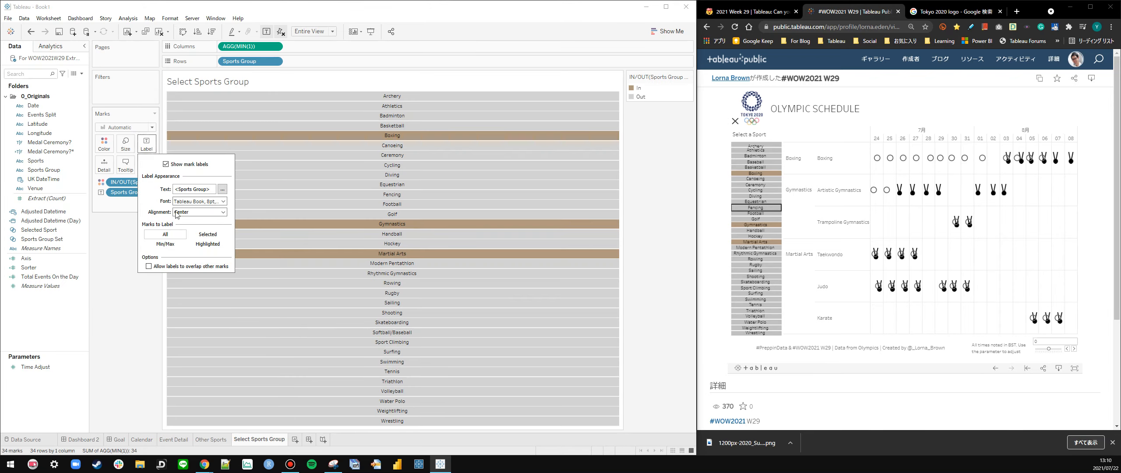
click(89, 440)
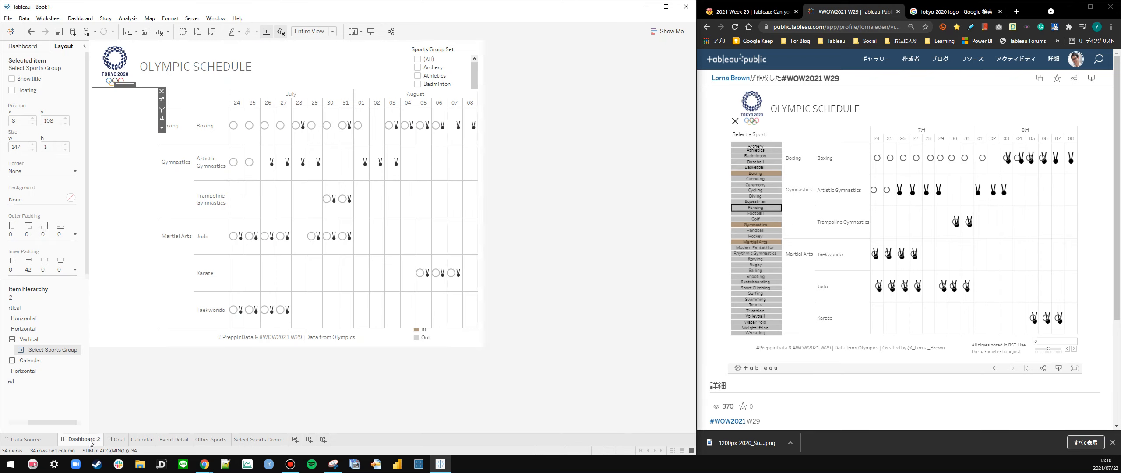
click(166, 384)
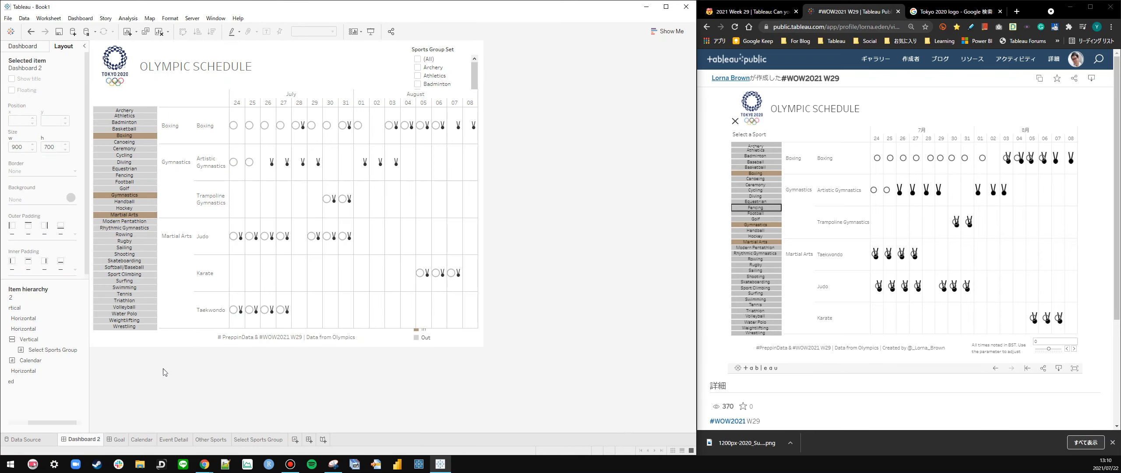
Set the Select Sports Group sheet's bottom inner padding to 4 on the dashboard
click(122, 93)
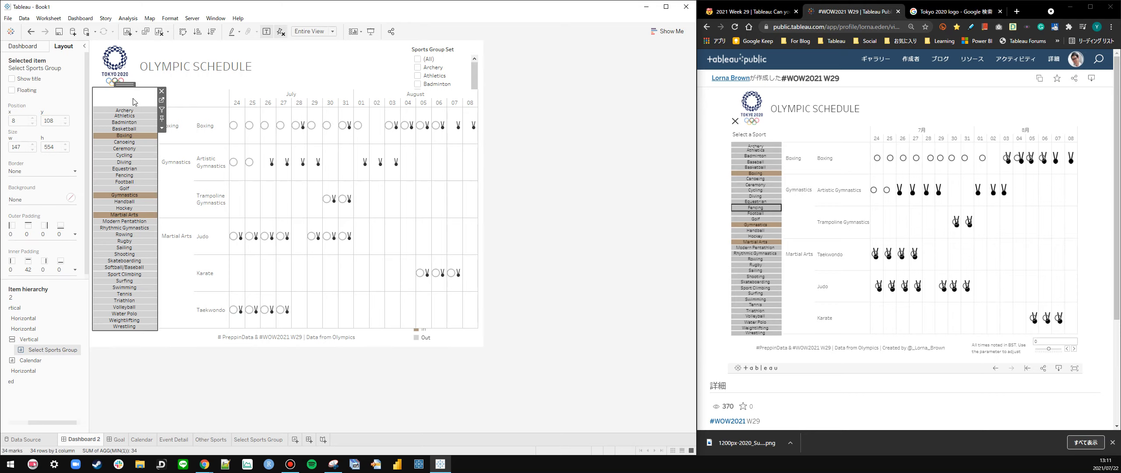
click(190, 99)
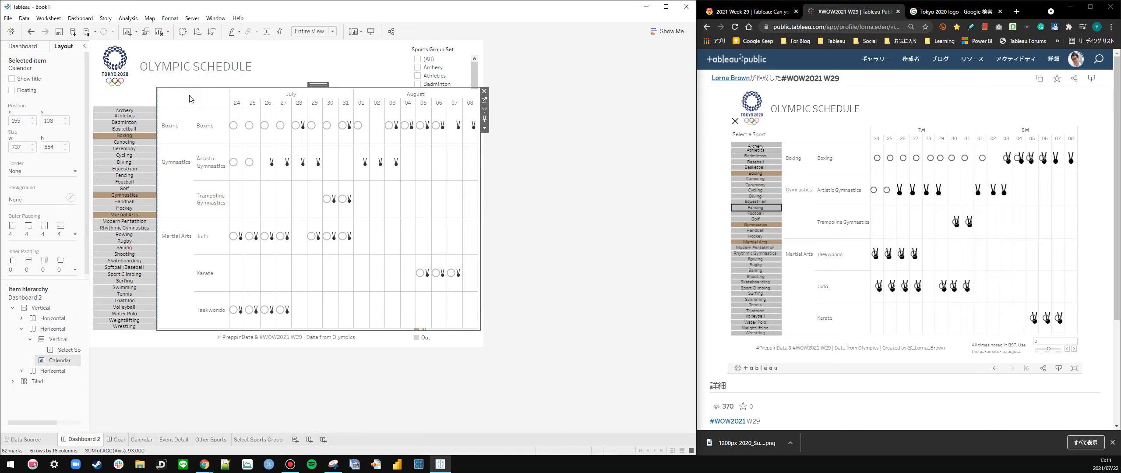
click(141, 99)
click(39, 269)
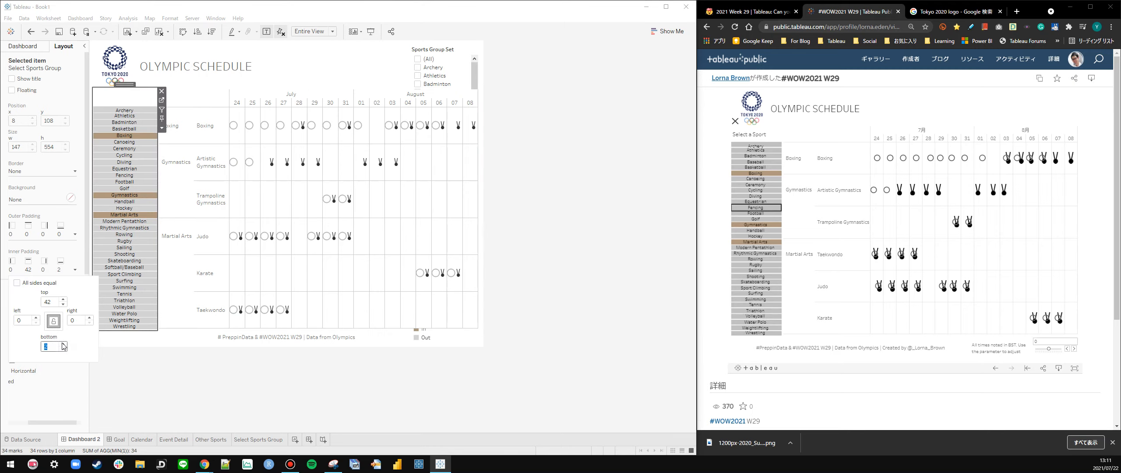
click(195, 375)
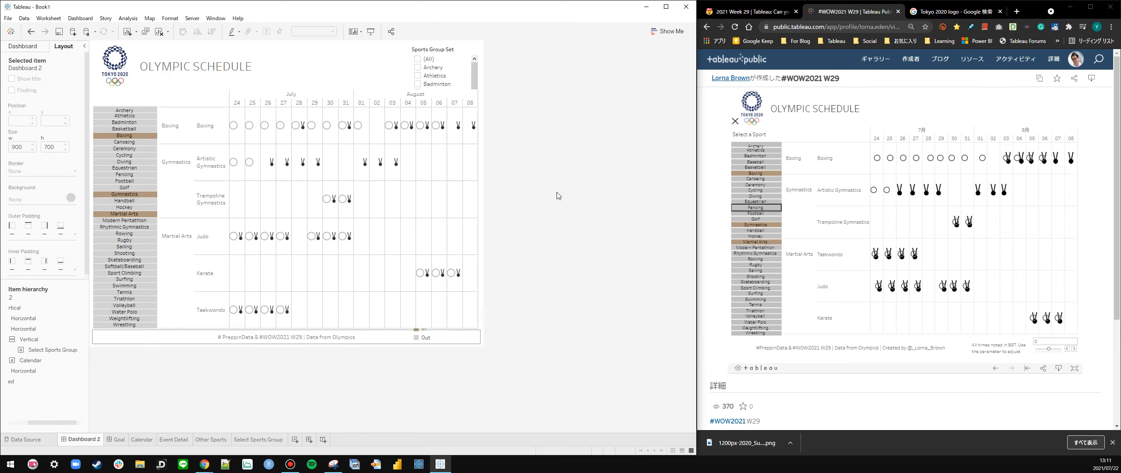
Add a Show/Hide button for the vertical container holding the sport selector and place it before the logo in the header container
click(103, 99)
click(157, 127)
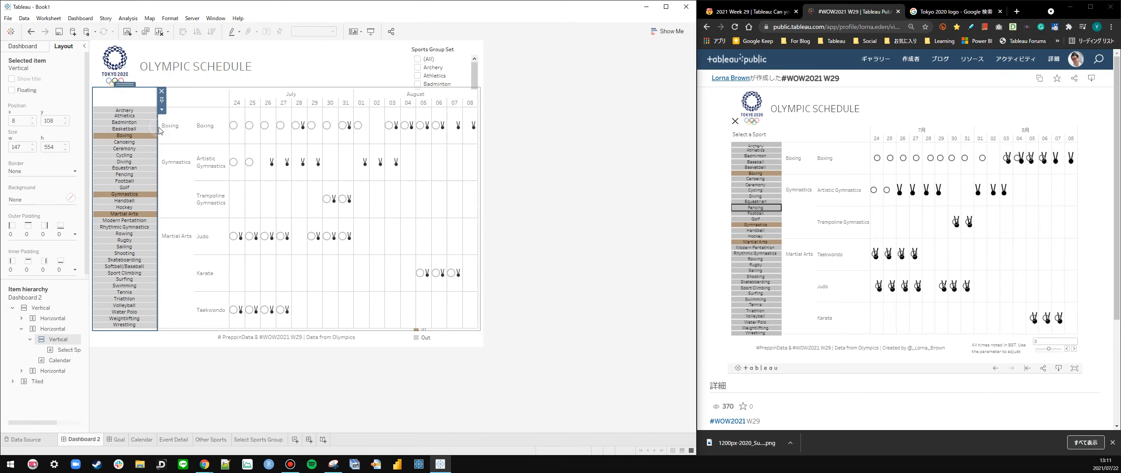
click(162, 110)
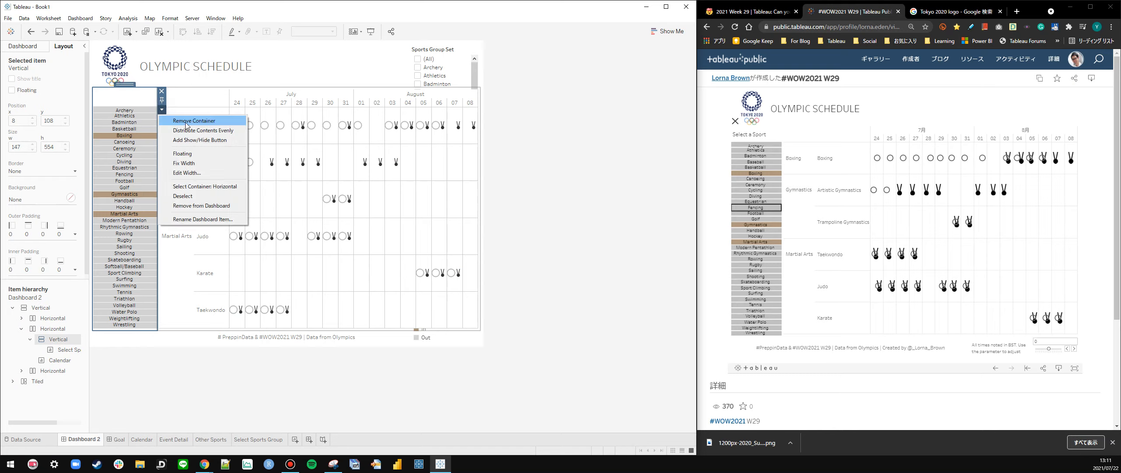
click(208, 139)
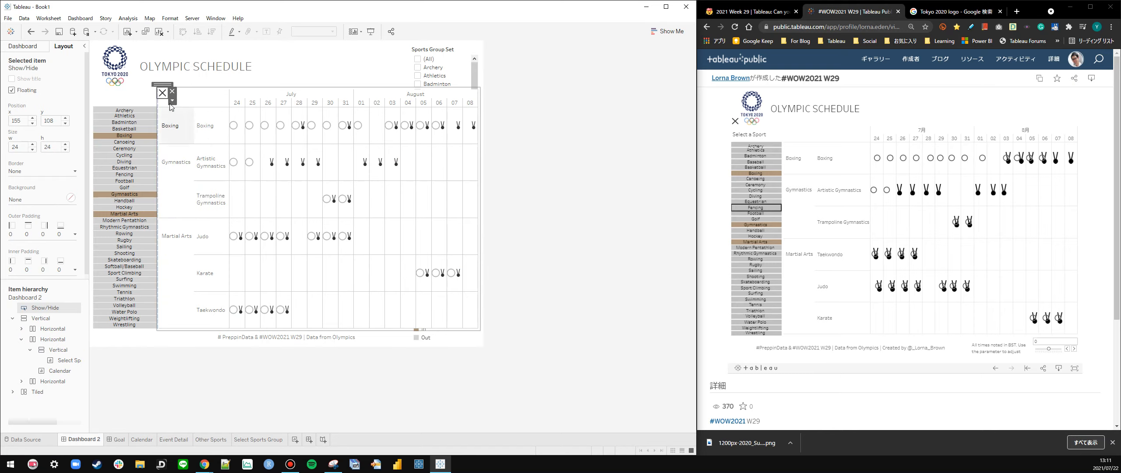
drag(108, 78, 97, 78)
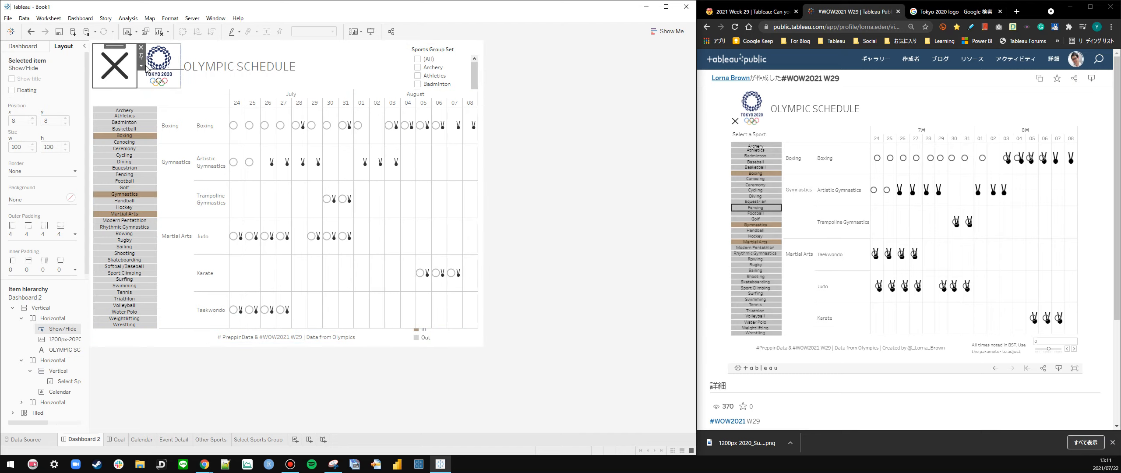
Set the Show/Hide button's outer padding to 0 on all sides
click(41, 51)
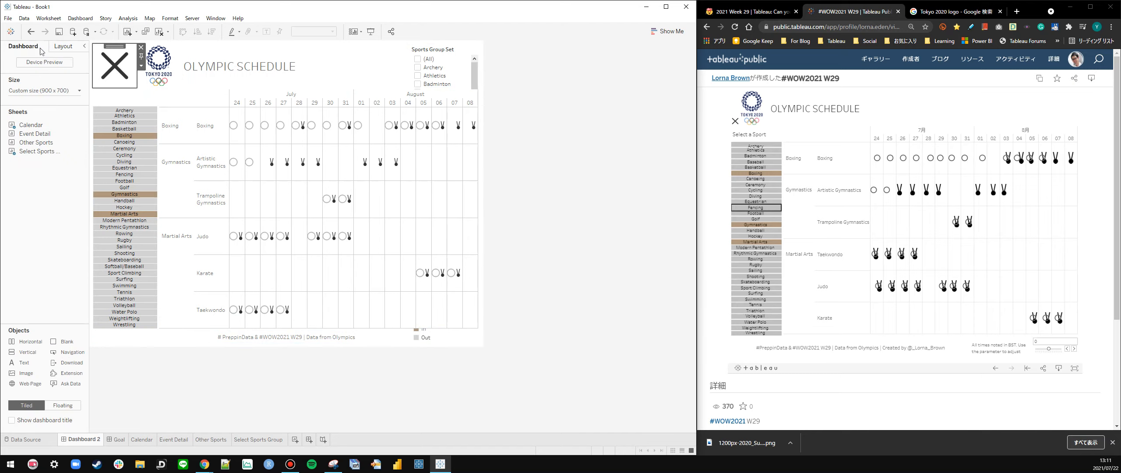
click(65, 46)
click(75, 235)
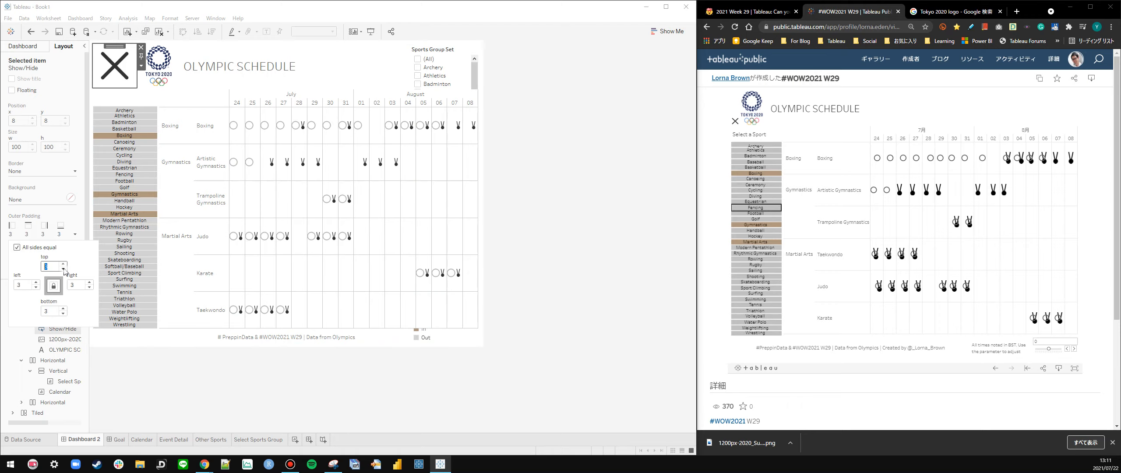
click(64, 269)
click(65, 269)
click(60, 226)
click(75, 270)
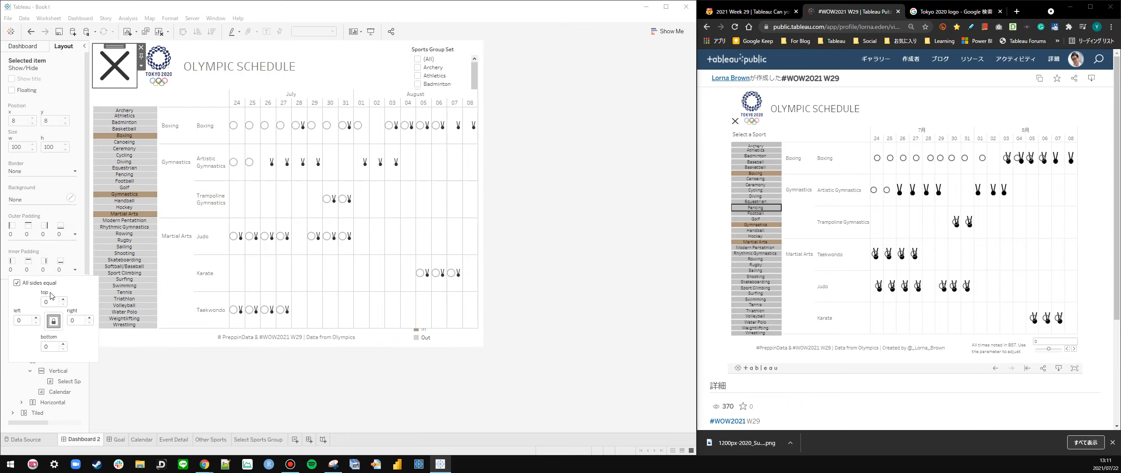
click(33, 283)
double_click(52, 303)
Set the Show/Hide button's width to 25 pixels
click(141, 66)
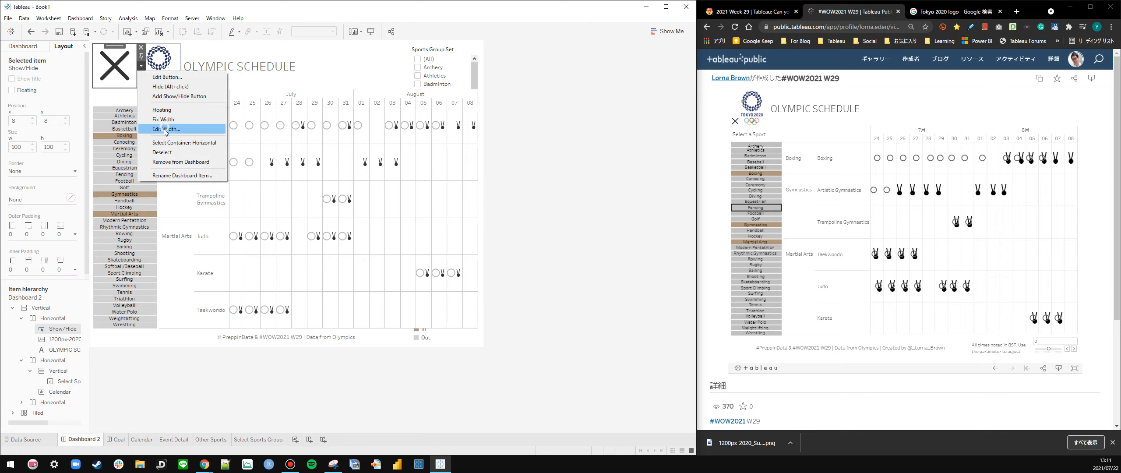
click(166, 129)
text(25)
key(Return)
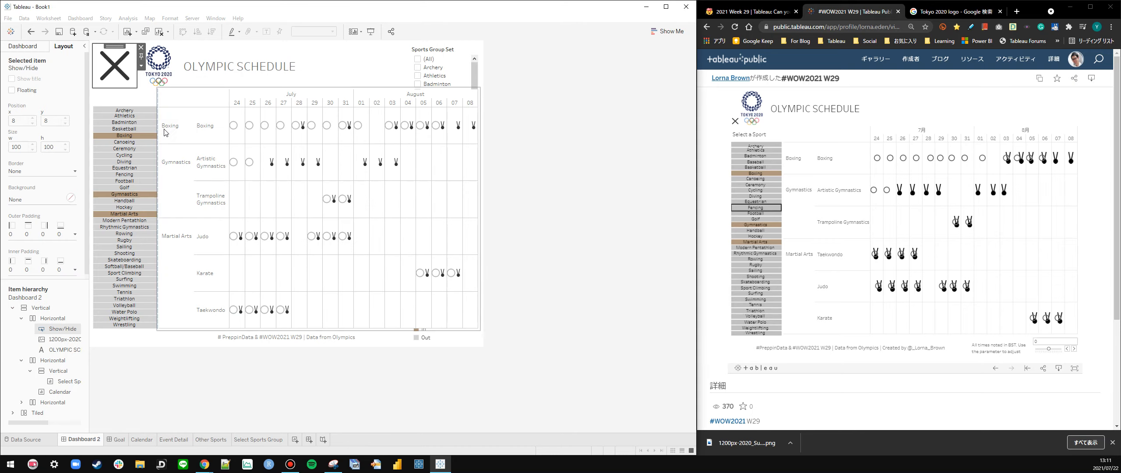
Set the Show/Hide button's top inner padding to 75 and keep the other sides at 0
click(40, 268)
text(75)
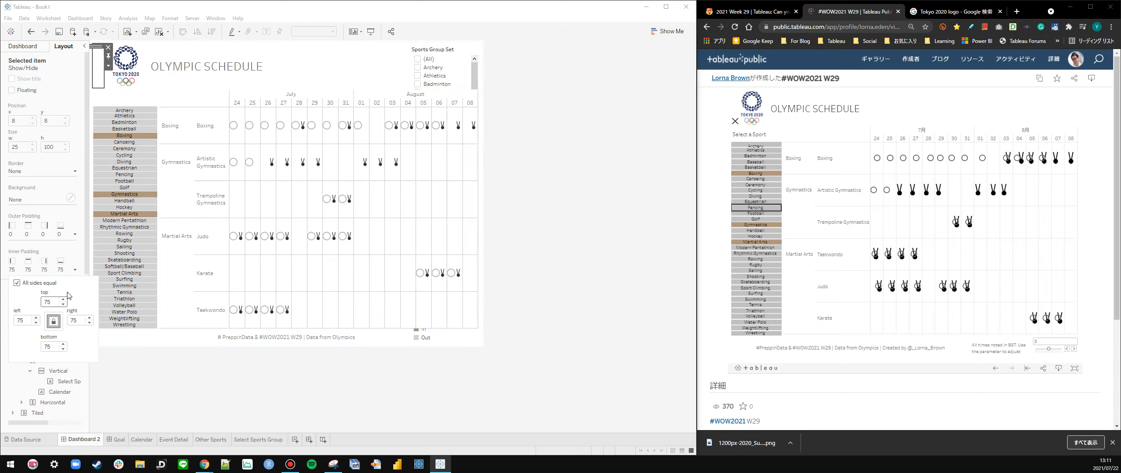
text(0)
text(7)
click(160, 353)
Compare the Dashboard 2 layout with the Goal dashboard
click(117, 439)
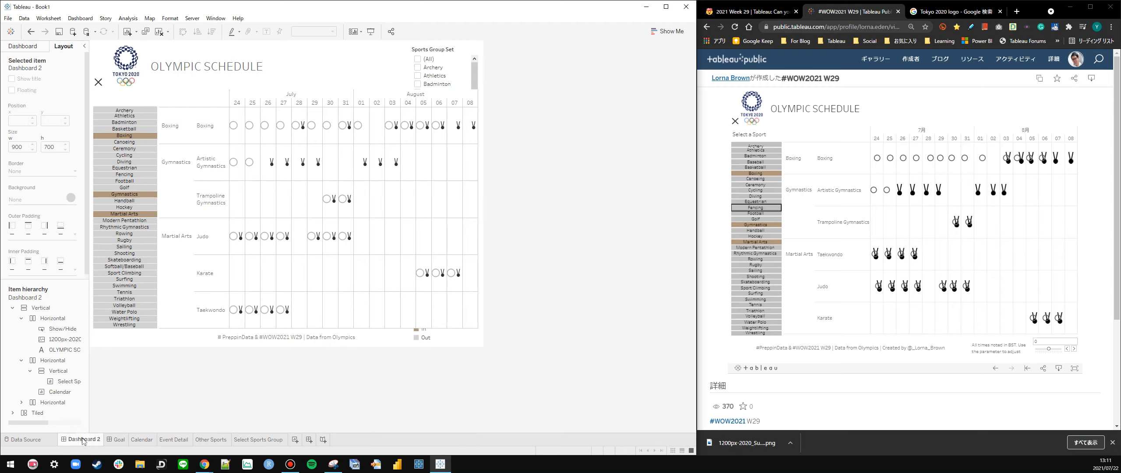
click(90, 439)
click(120, 439)
click(93, 439)
click(130, 141)
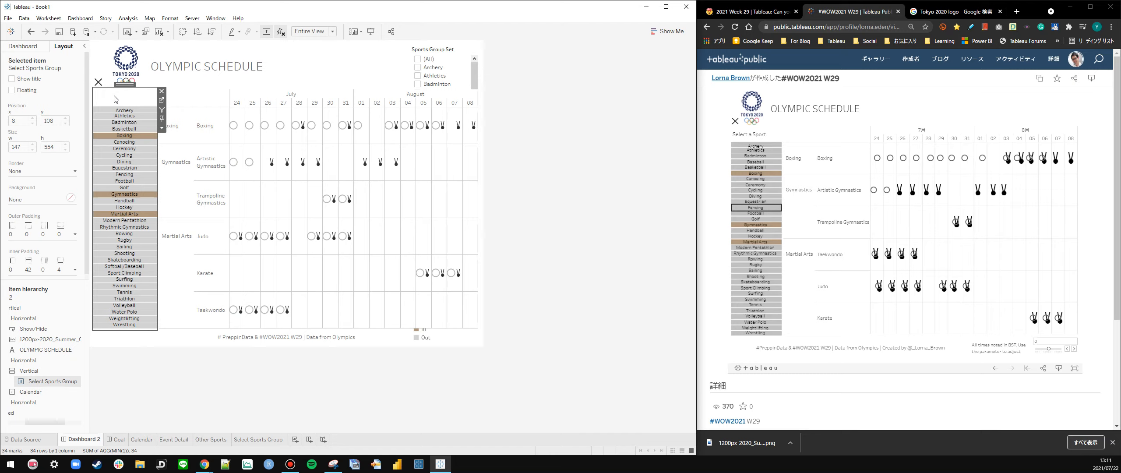
click(593, 126)
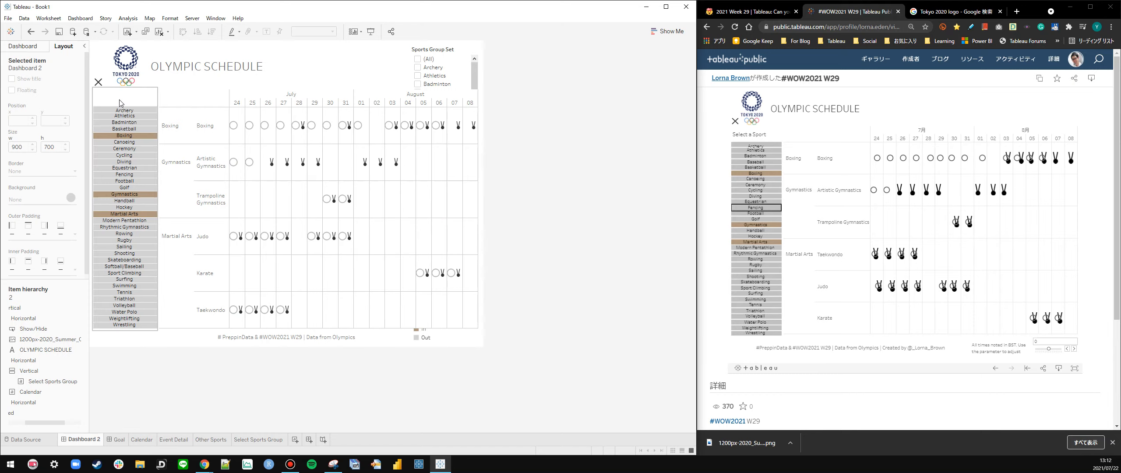
Add a text object reading "Select a Sport" above the sport selector in the vertical container
click(121, 103)
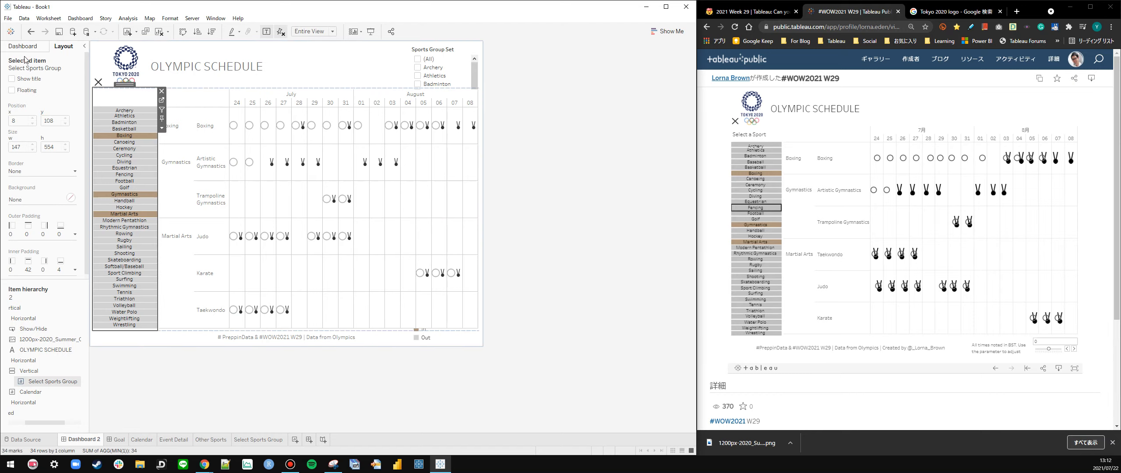
drag(26, 362, 121, 105)
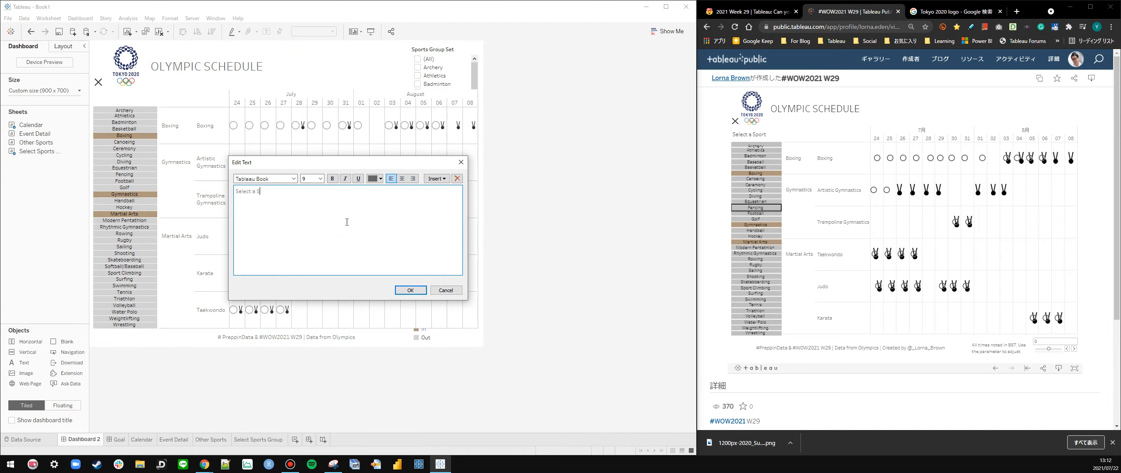
click(411, 290)
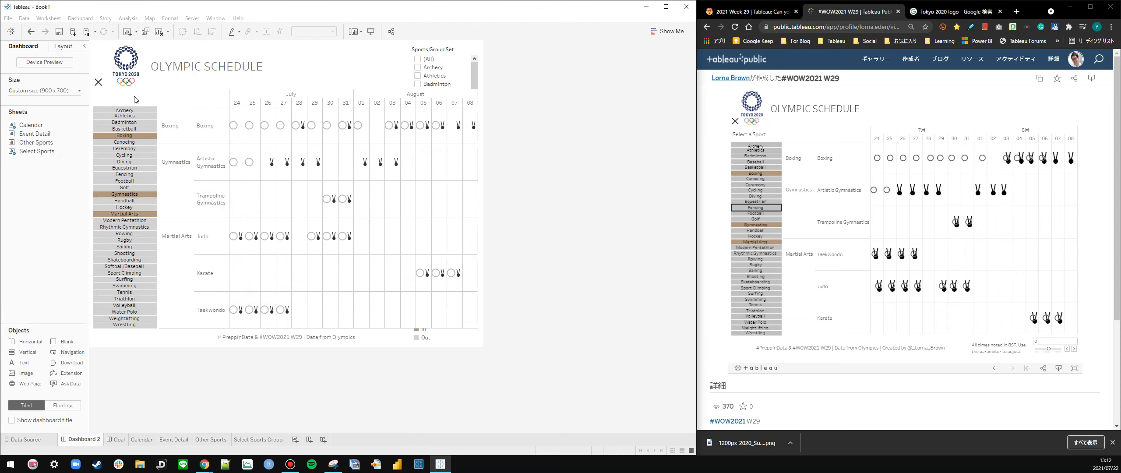
Set the "Select a Sport" text's outer padding to 0 on all sides
click(143, 113)
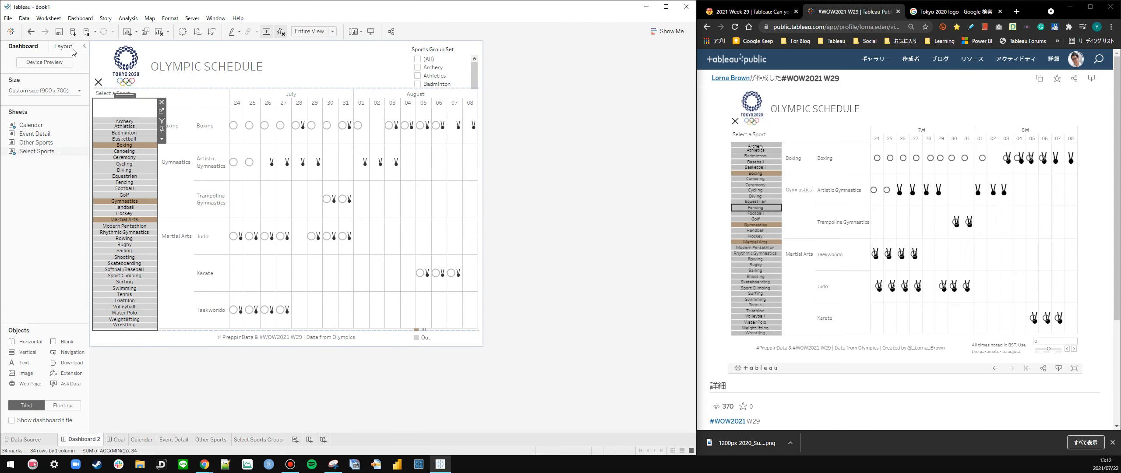
click(58, 49)
click(32, 49)
click(113, 95)
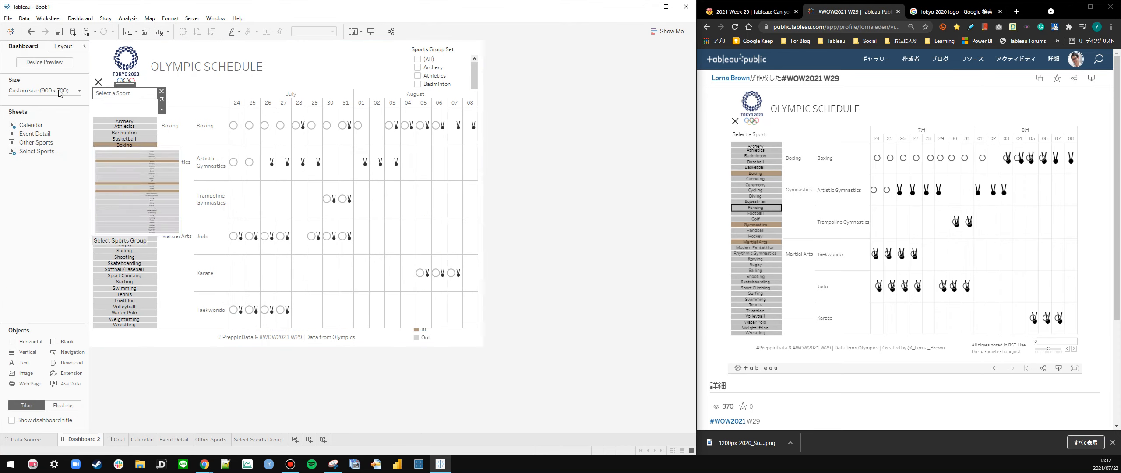
click(65, 48)
click(61, 226)
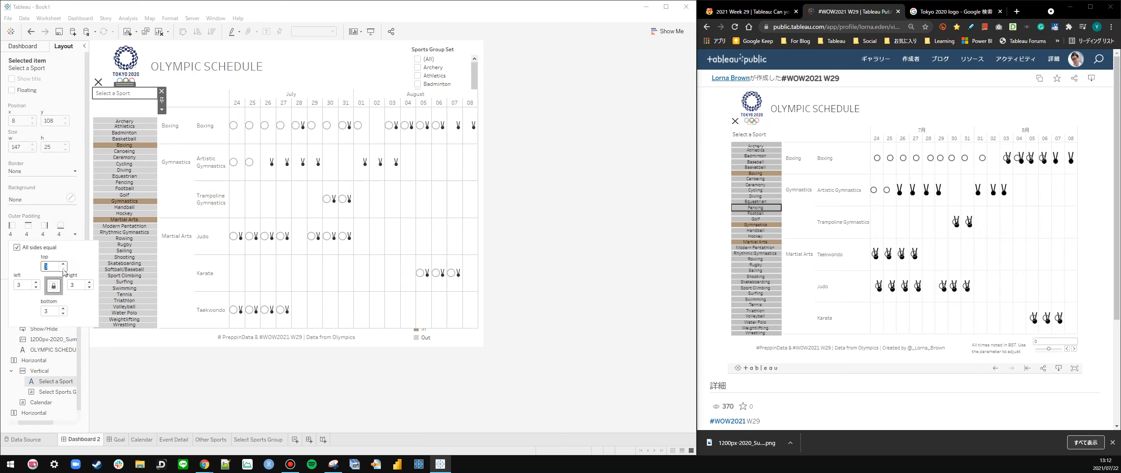
click(63, 269)
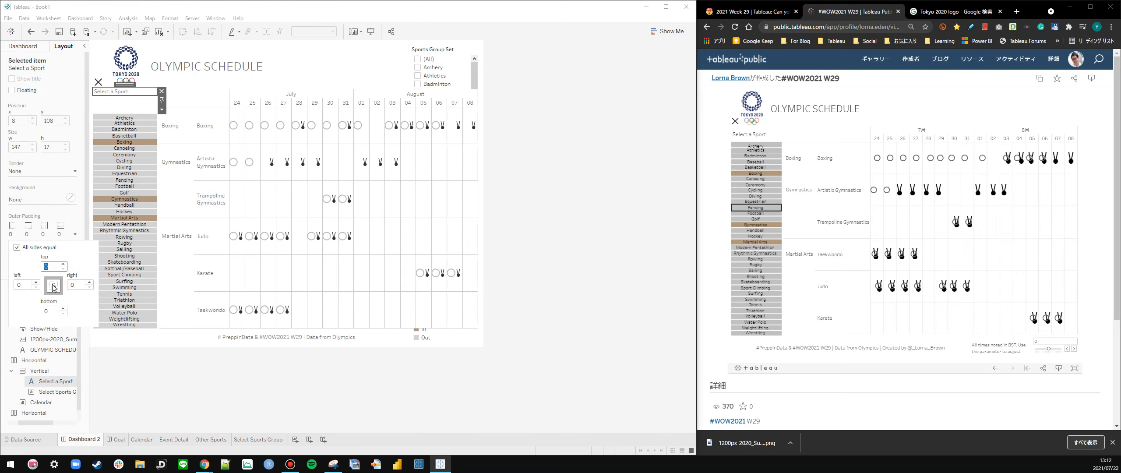
Set the "Select a Sport" text's inner padding to 4 on all sides
click(65, 220)
click(49, 266)
click(30, 281)
click(47, 284)
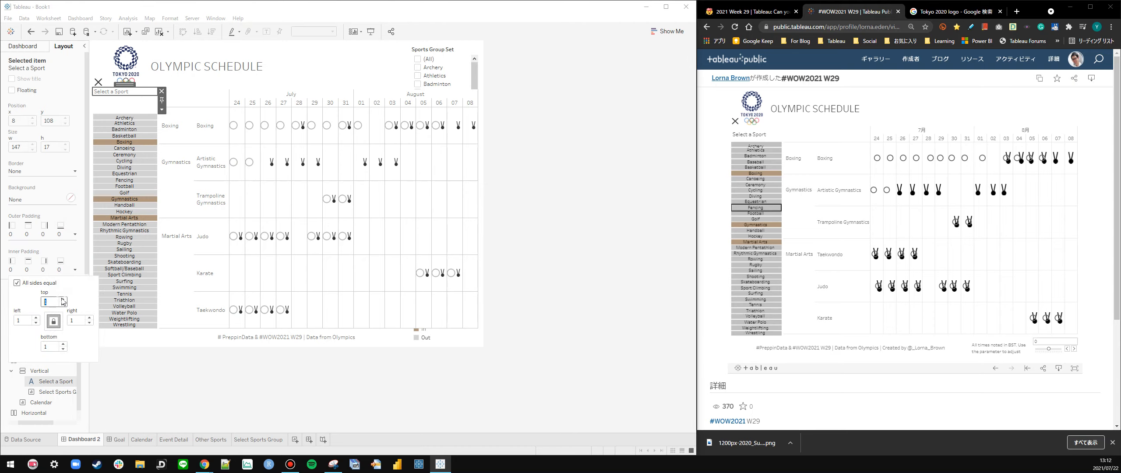
click(63, 300)
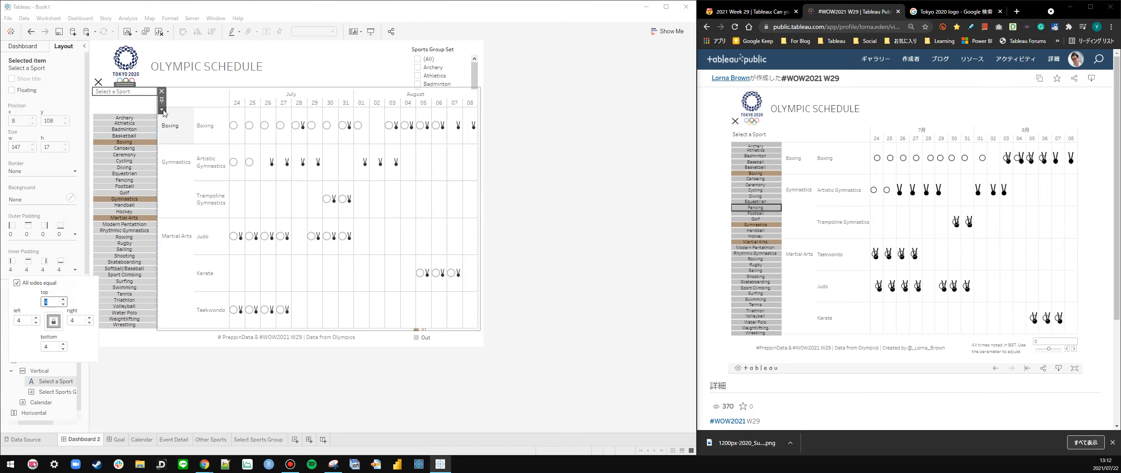
Set the "Select a Sport" text's height to 45 pixels
click(162, 110)
click(185, 167)
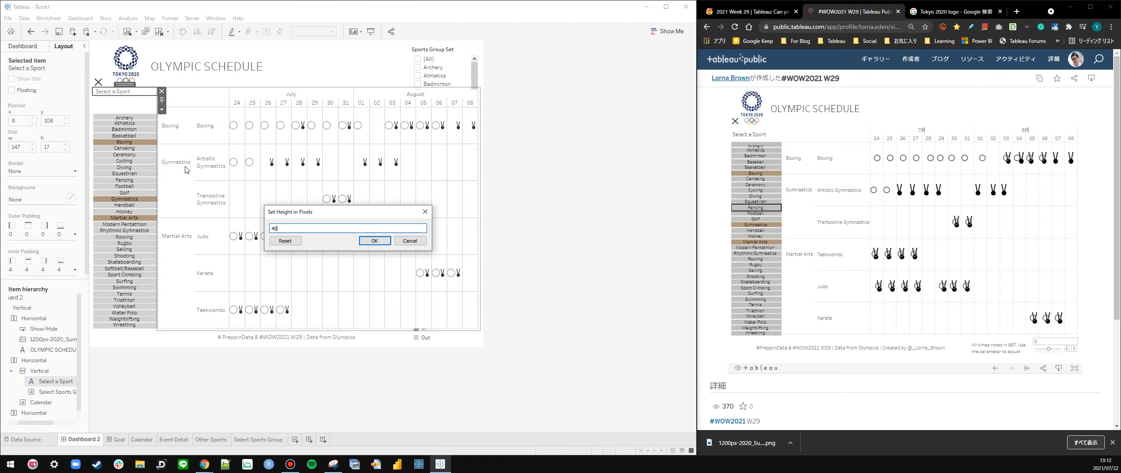
key(Return)
click(135, 117)
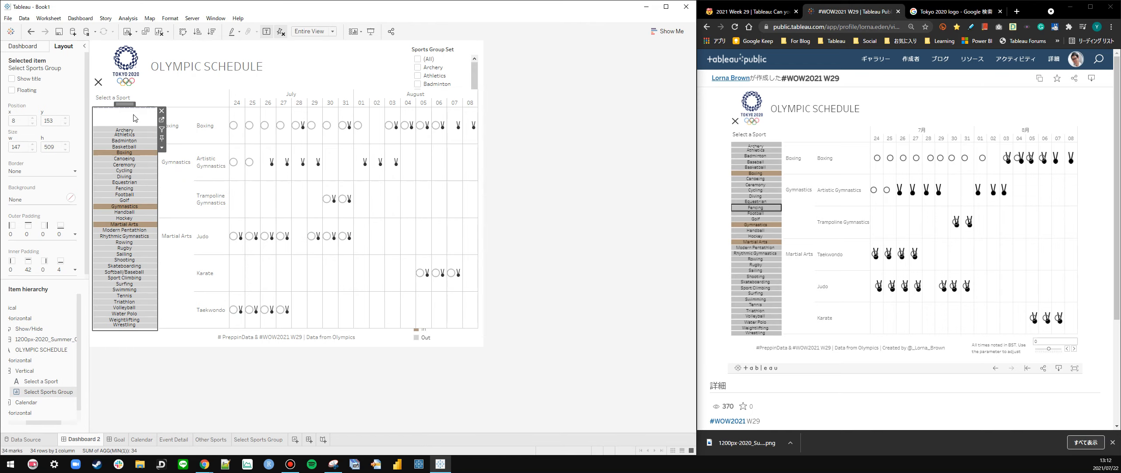
click(153, 103)
click(175, 138)
Set the "Select a Sport" text's height to 42 pixels
click(146, 103)
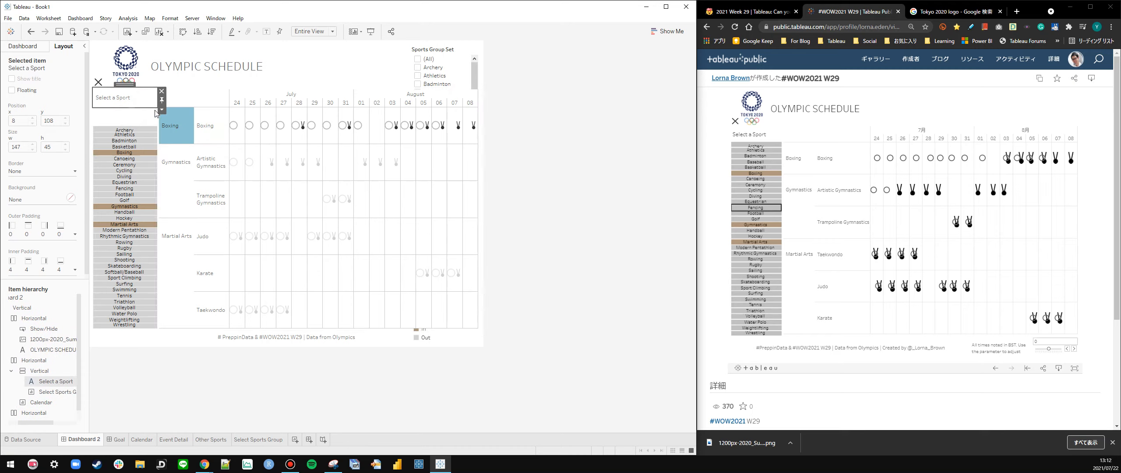
click(161, 110)
click(187, 171)
text(42)
key(Return)
Set the top inner padding of the Select Sports Group sheet to 0
click(131, 115)
click(45, 265)
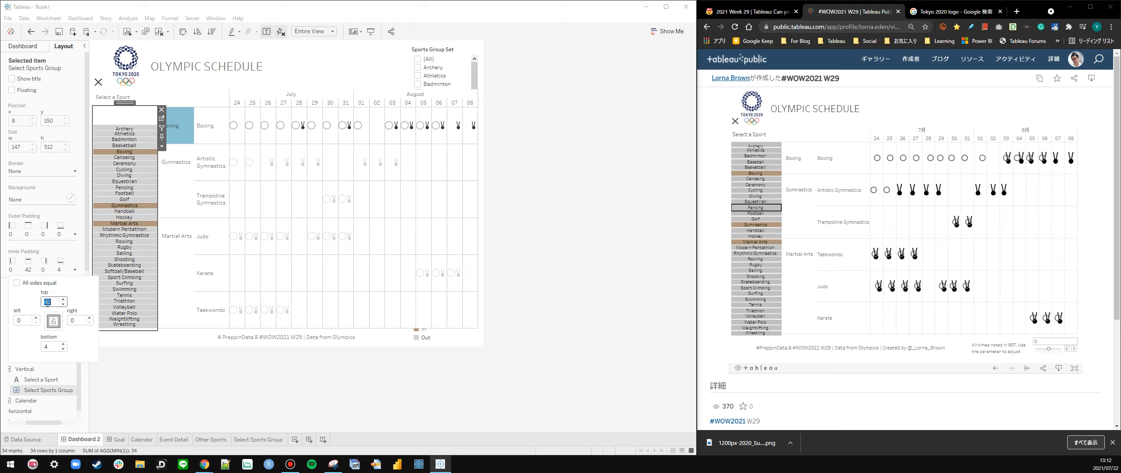
text(0)
click(196, 396)
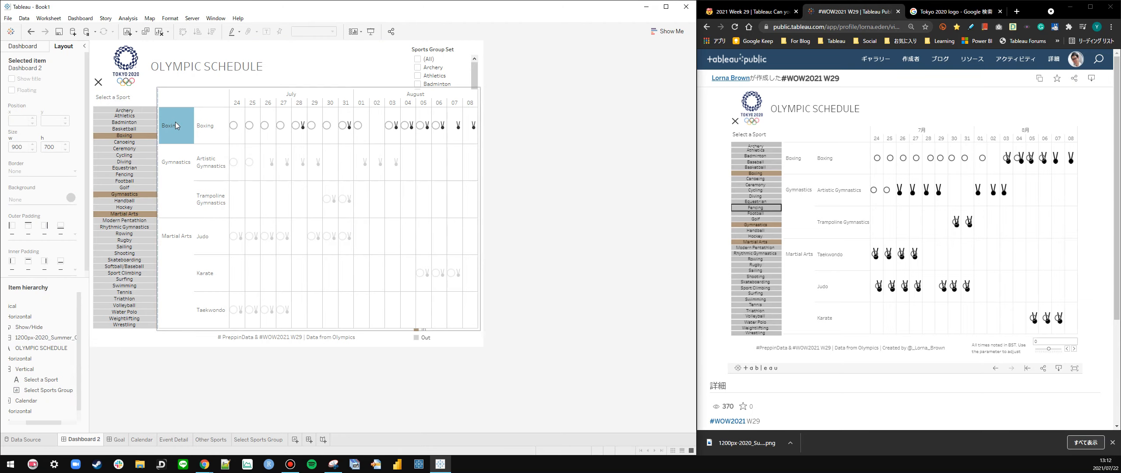
click(437, 156)
click(520, 179)
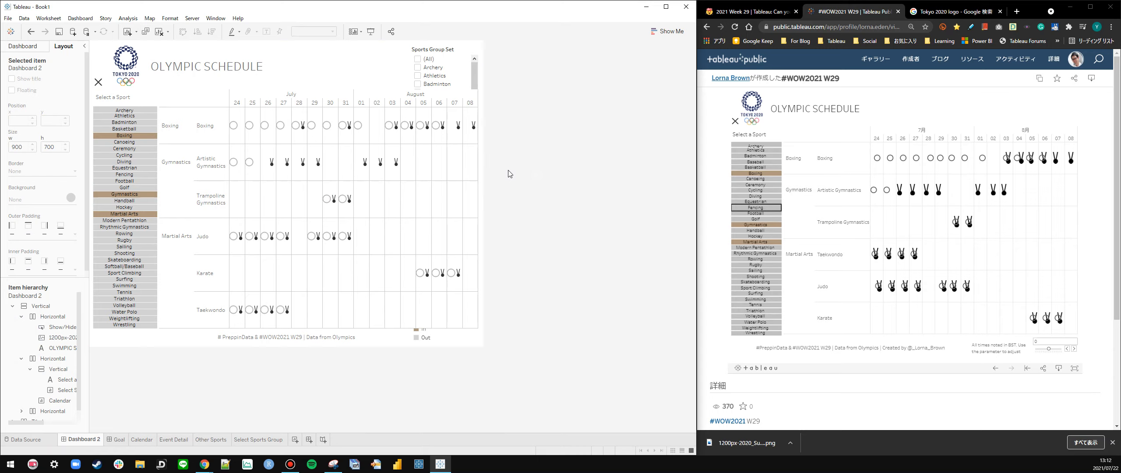
Set the width of the vertical container holding the sport selector to 120 pixels
click(116, 441)
click(92, 440)
click(126, 93)
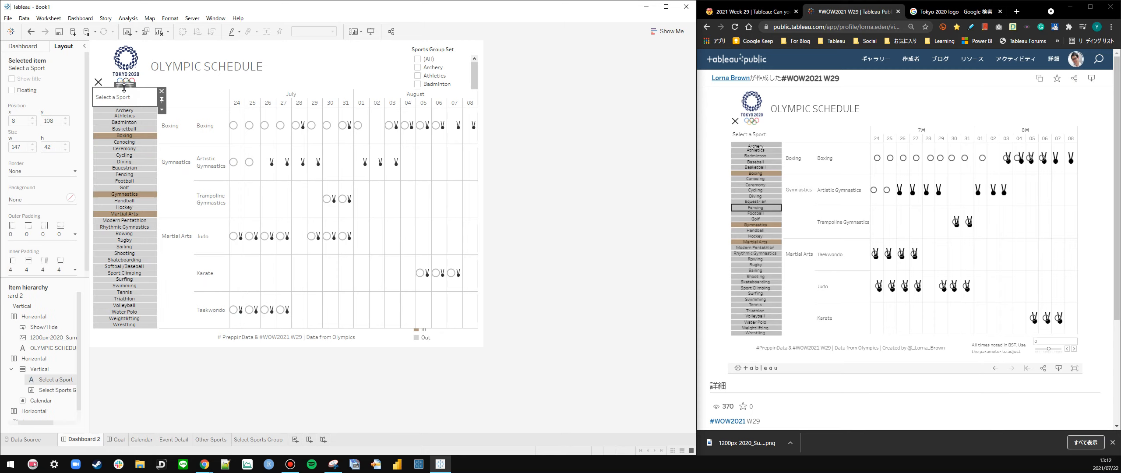
double_click(125, 88)
click(162, 110)
click(196, 164)
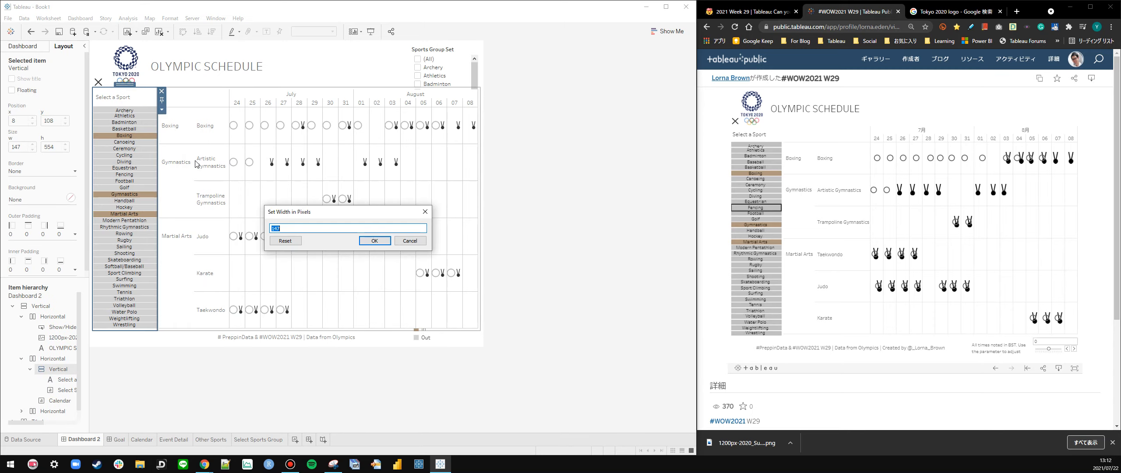
text(120)
key(Return)
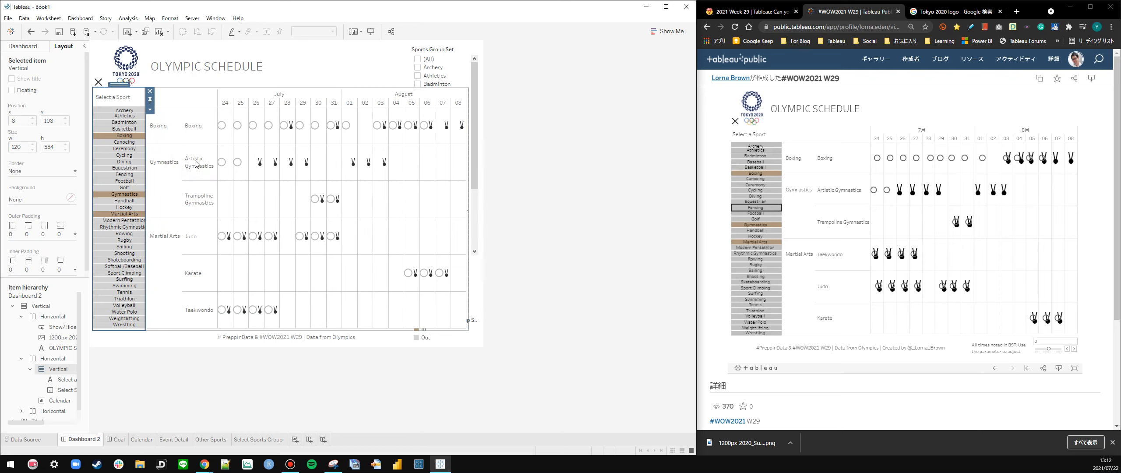
Set the width of the vertical container holding the sport selector to 130 pixels
click(150, 109)
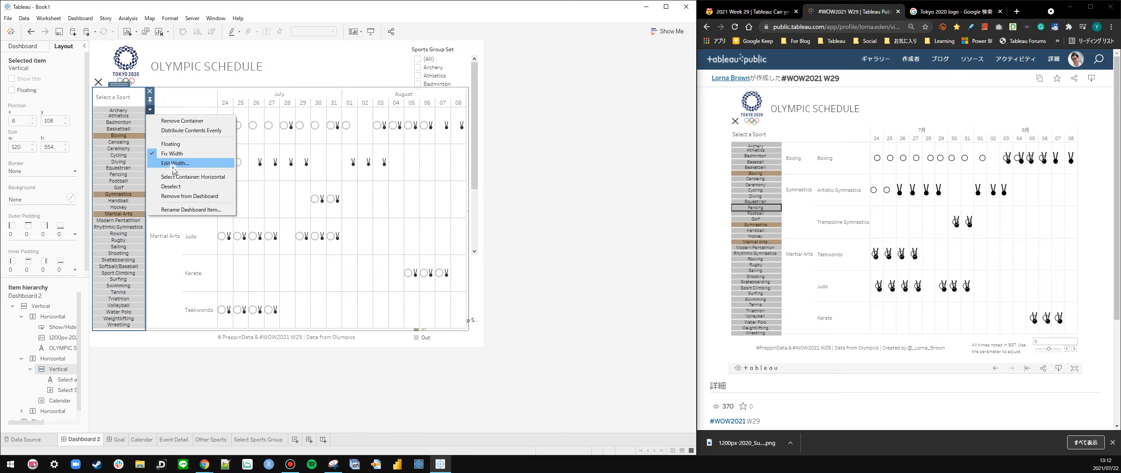
click(175, 163)
text(30)
key(Return)
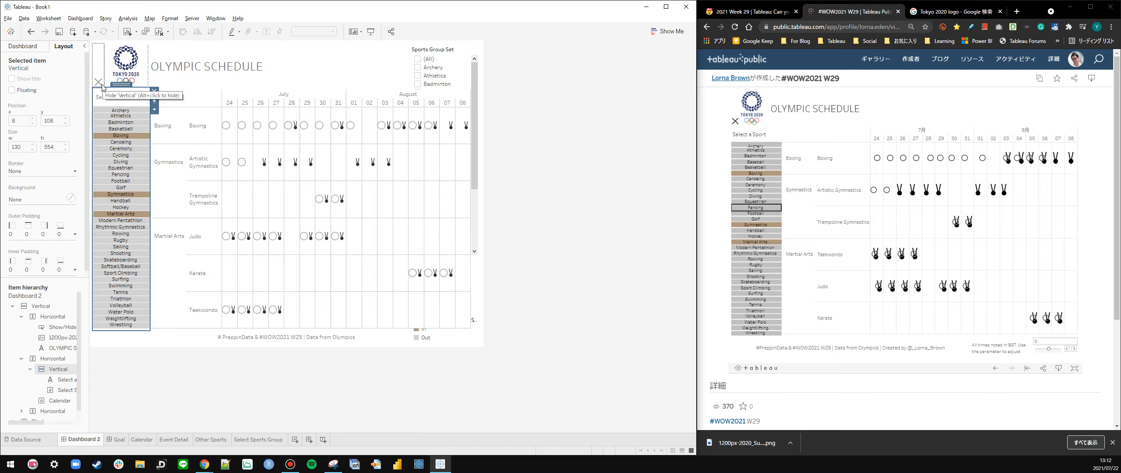
Hide and show the sport selector container with the Show/Hide object to test the collapsing
click(101, 86)
click(101, 86)
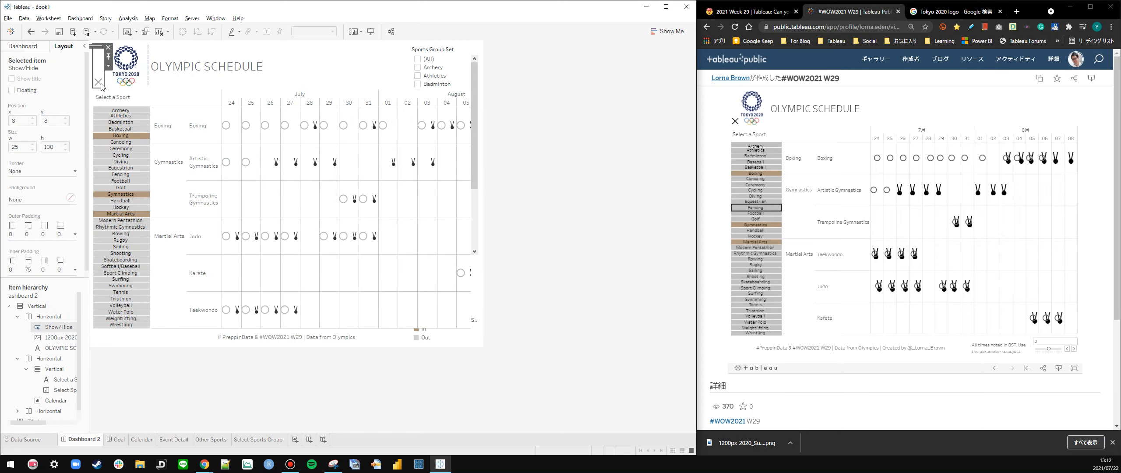
click(102, 87)
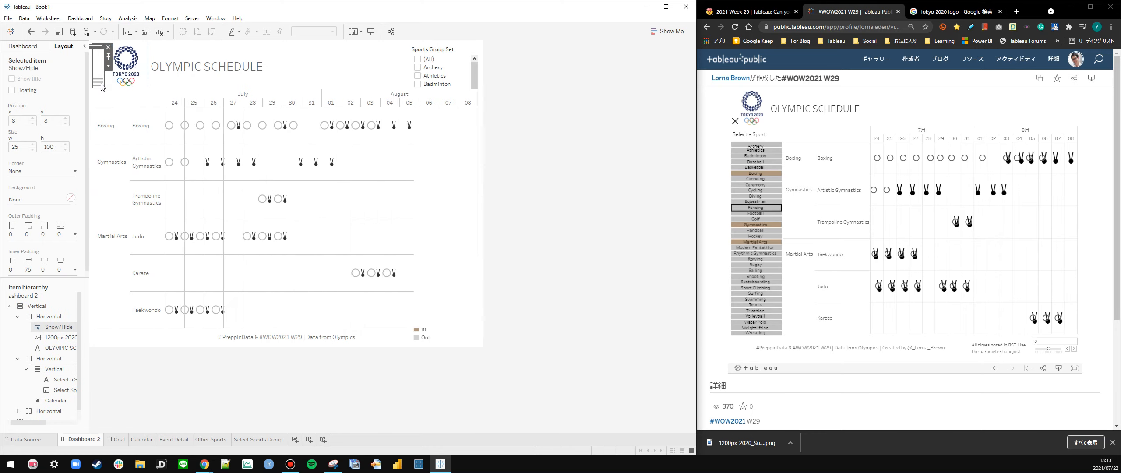
click(102, 87)
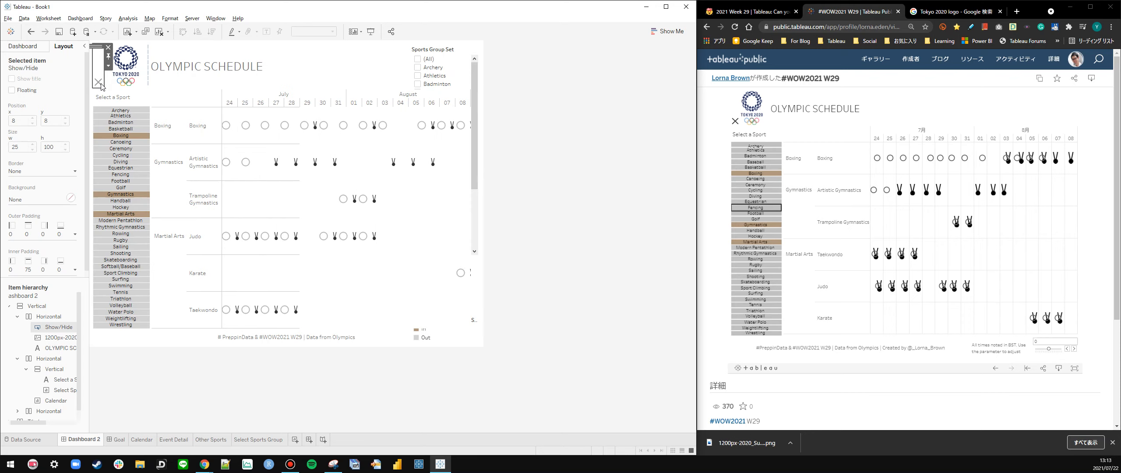
click(562, 152)
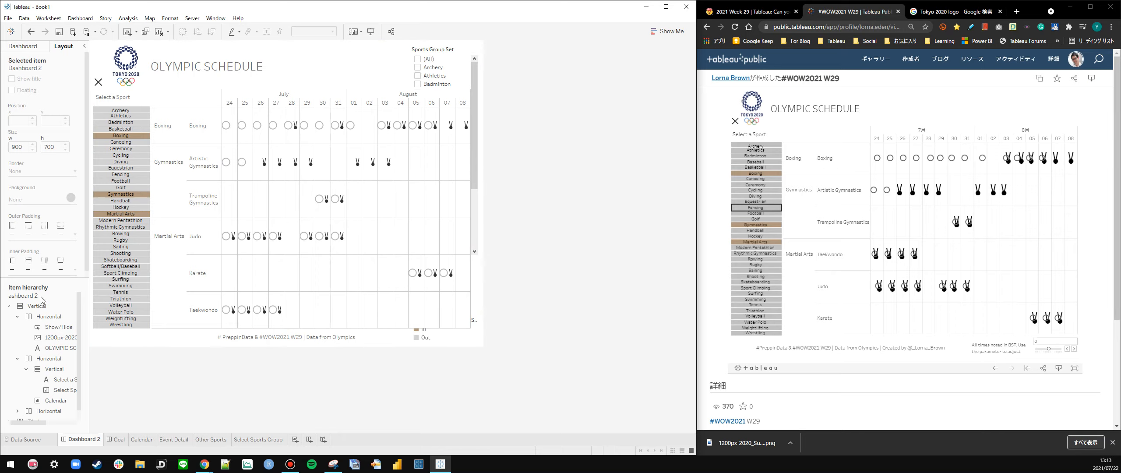
Remove the Tiled container with the set filter and legends from the dashboard
click(10, 418)
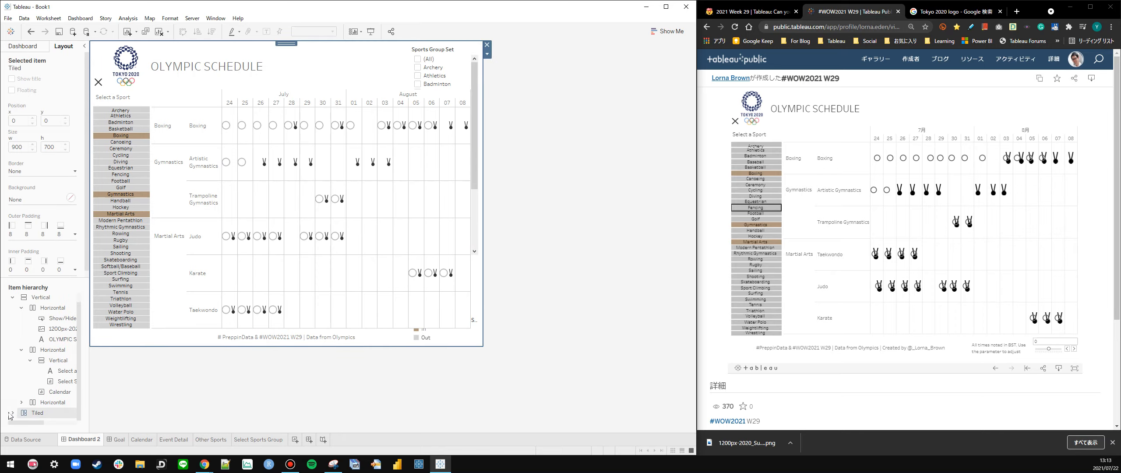
click(21, 414)
scroll(50, 402, down, 2)
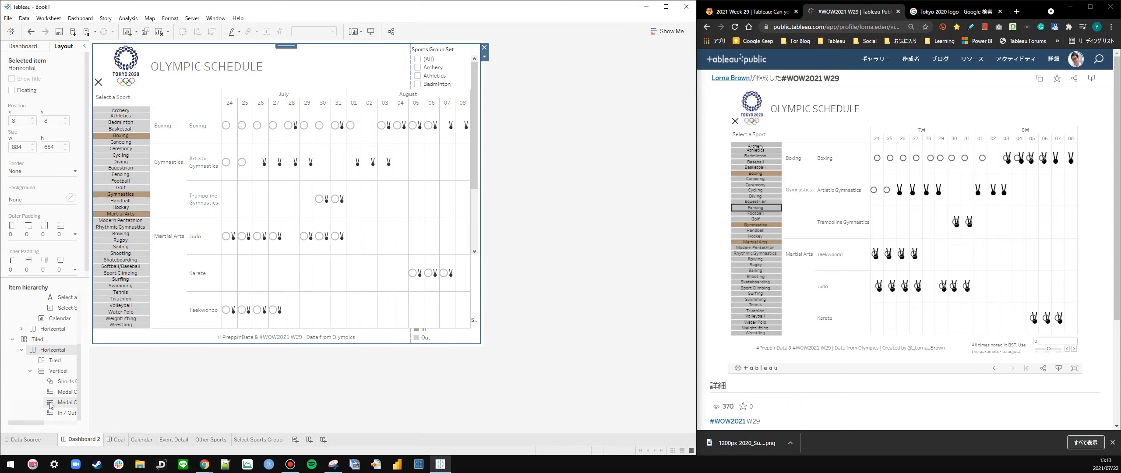
click(42, 341)
right_click(43, 340)
click(78, 383)
click(394, 248)
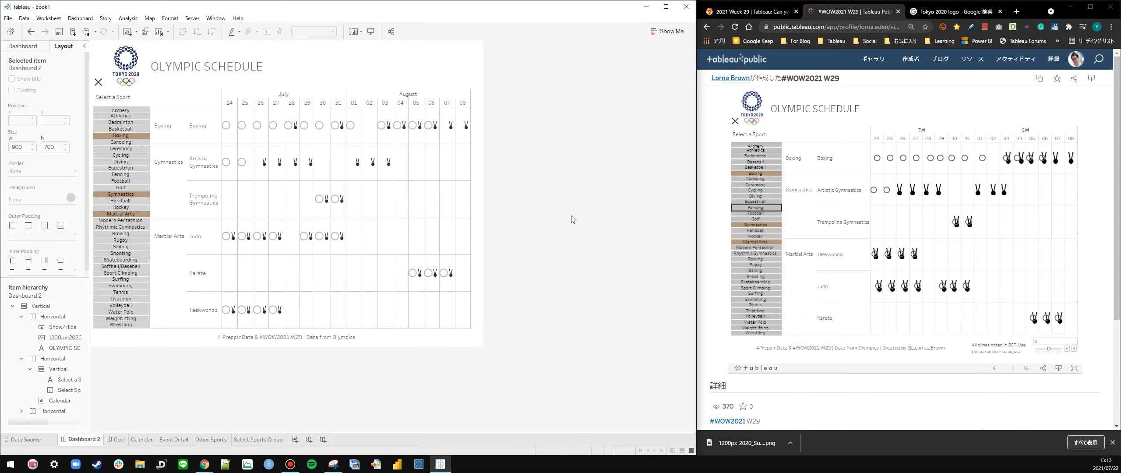
Begin a Change Set Values dashboard action named "Select Sport Group" with only the Select Sports Group sheet as its source
click(80, 18)
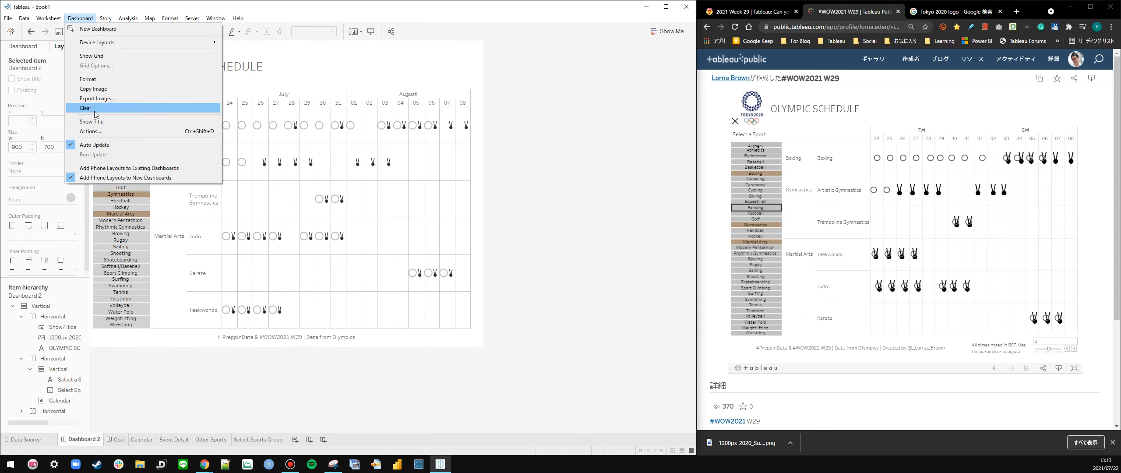
click(89, 131)
click(235, 274)
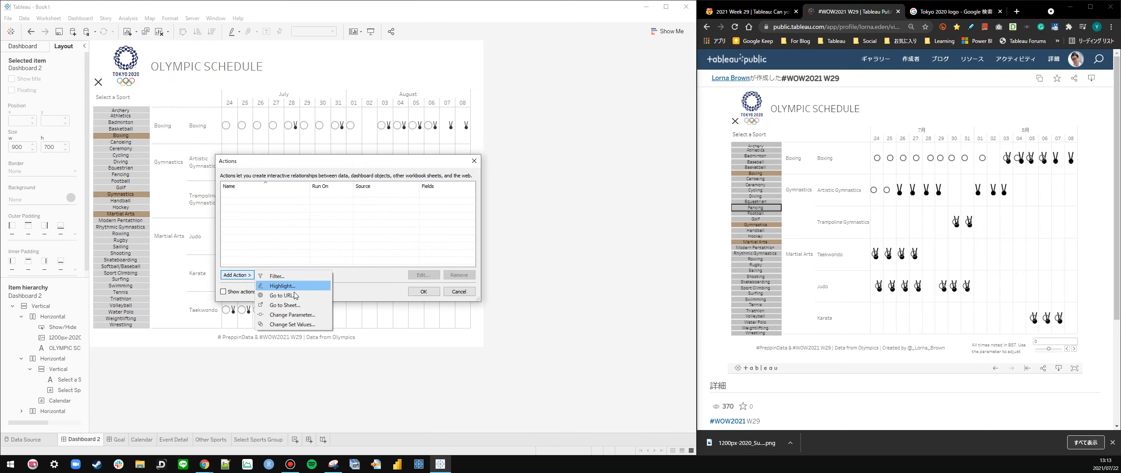
click(293, 325)
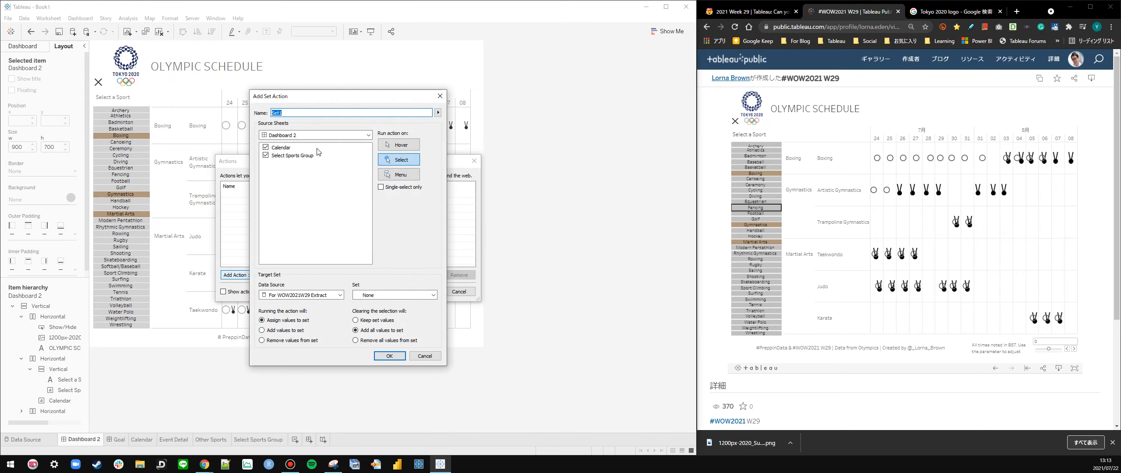
text(Select Sport Group)
click(266, 148)
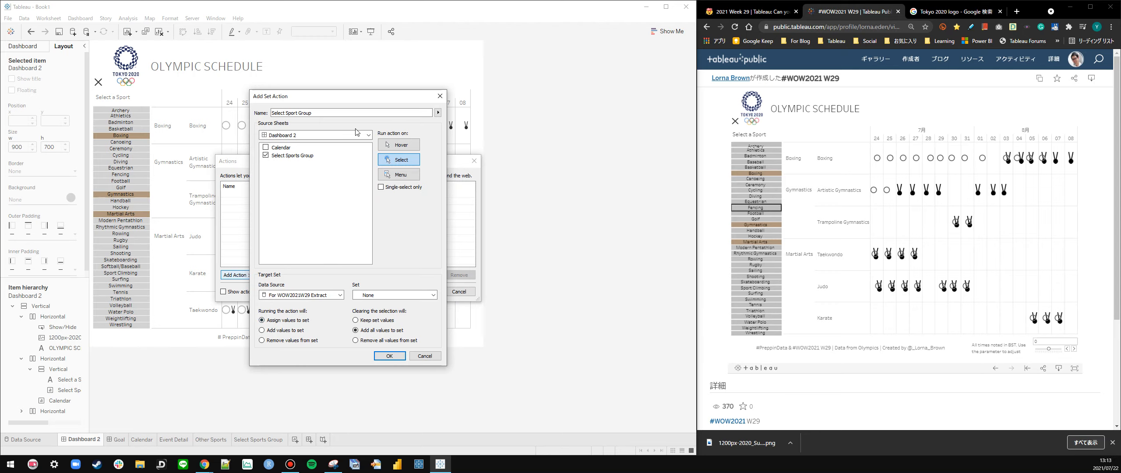
Rename the set action as "Add Sport", run it from the menu, and have it add values to Sports Group Set, keeping set values when cleared
click(748, 174)
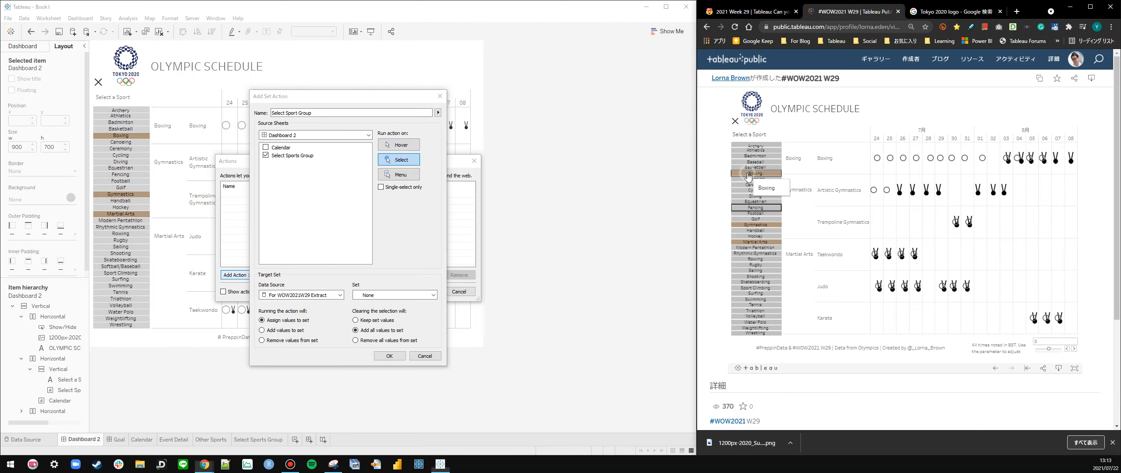
click(376, 111)
triple_click(377, 111)
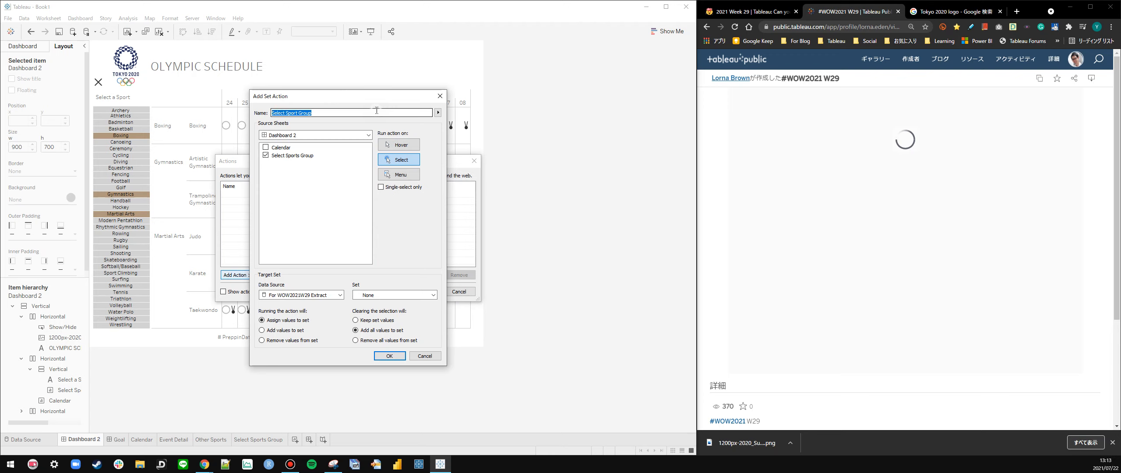
text(Add Sp)
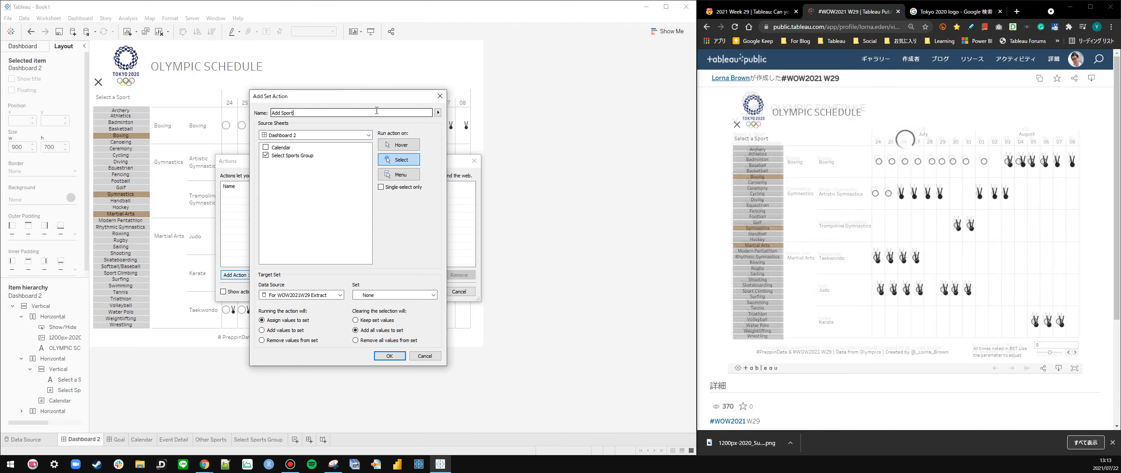
text(ort)
click(399, 176)
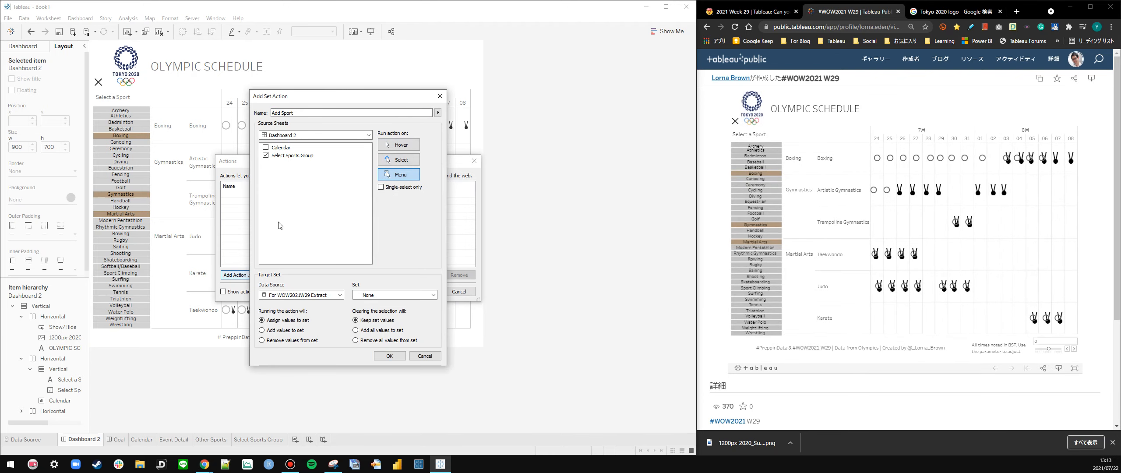
click(292, 332)
click(362, 296)
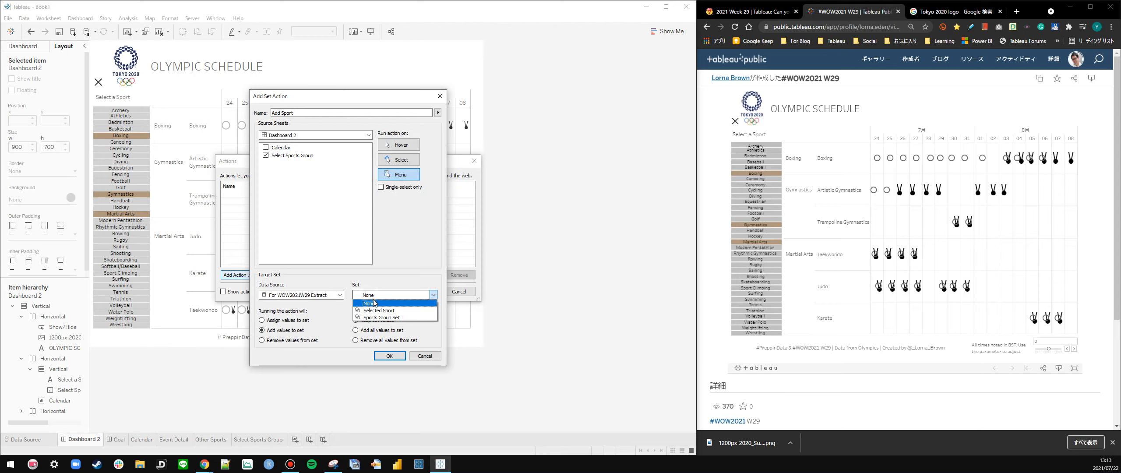
click(376, 312)
click(389, 355)
Create a menu-run set action "Remove Group" from the Select Sports Group sheet that removes values from Sports Group Set, keeping set values when cleared
click(237, 275)
click(279, 325)
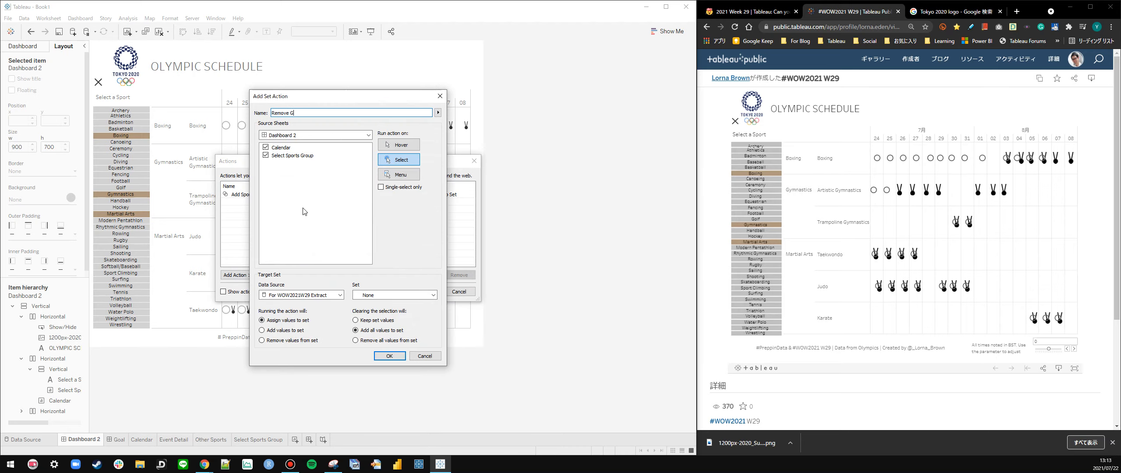
click(266, 149)
click(394, 295)
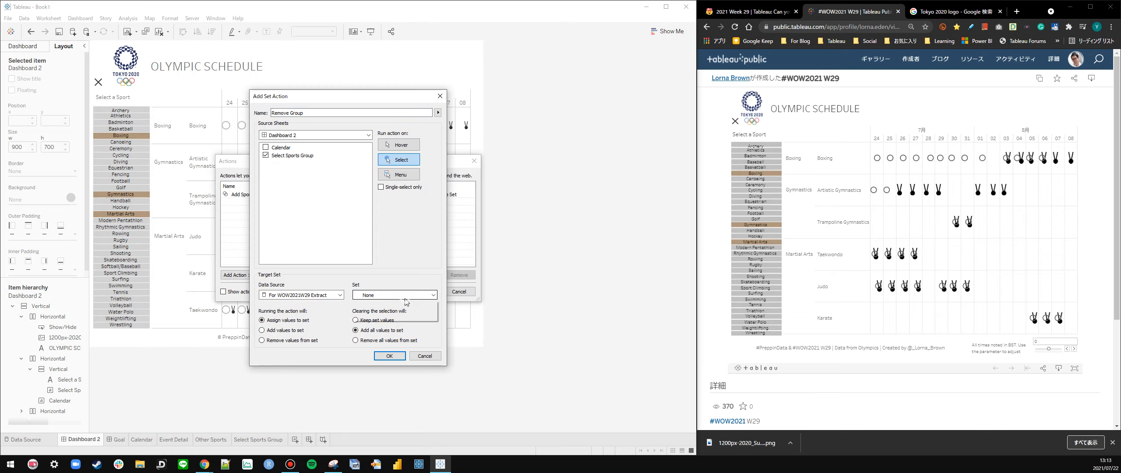
click(386, 311)
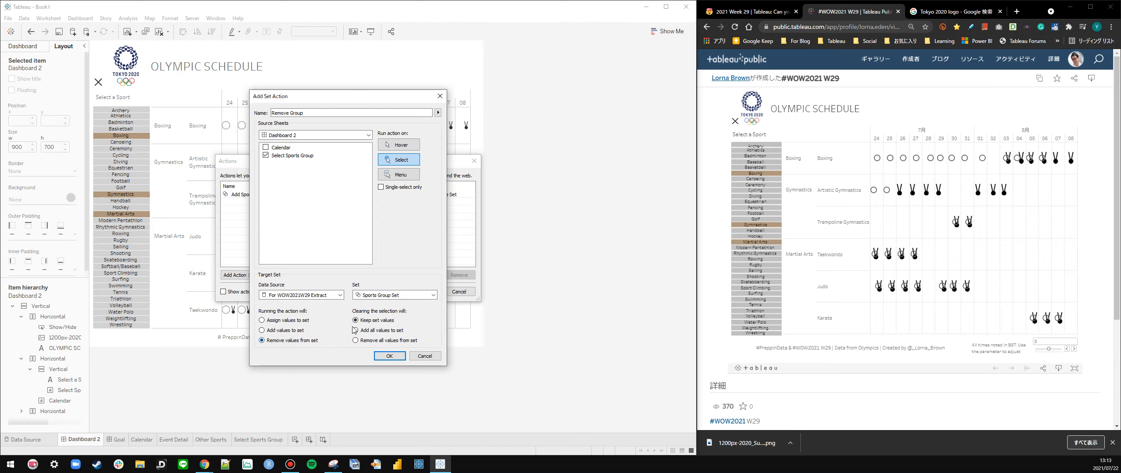
click(397, 175)
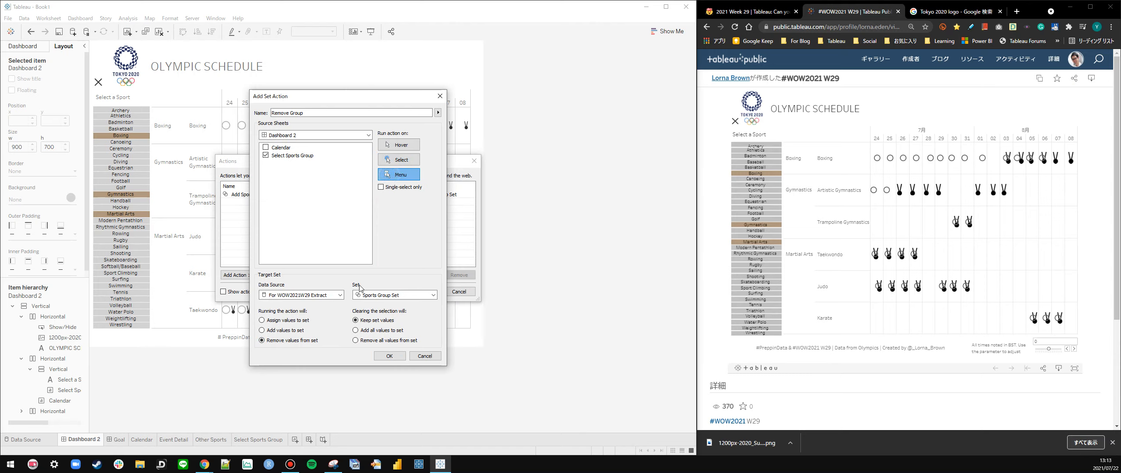
click(389, 356)
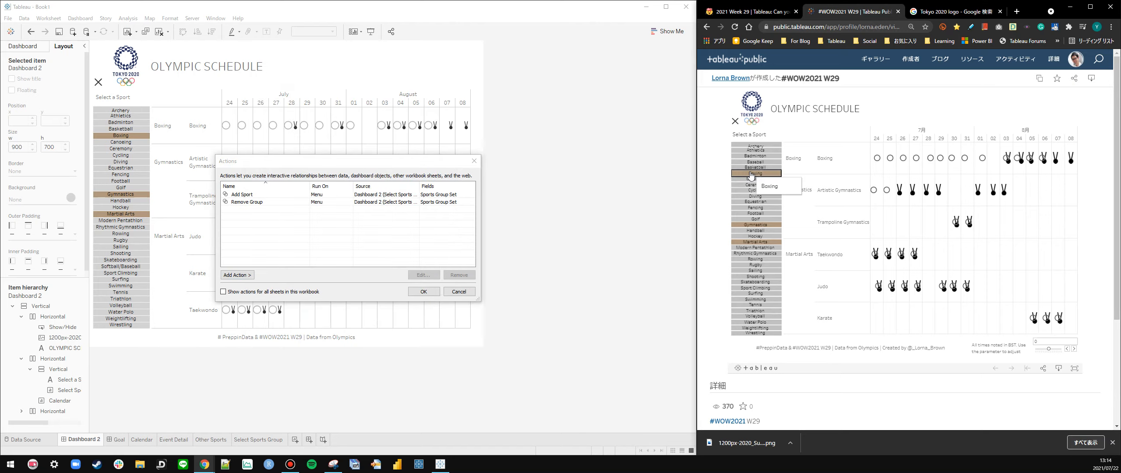
Rename the "Remove Group" action as "Remove Sport" and save the dashboard actions
double_click(276, 205)
double_click(297, 113)
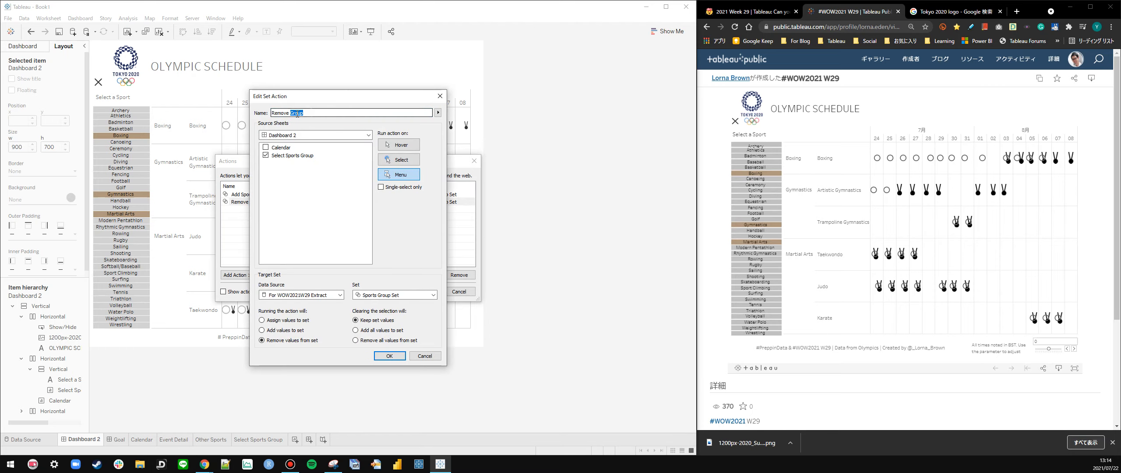
click(387, 355)
click(424, 293)
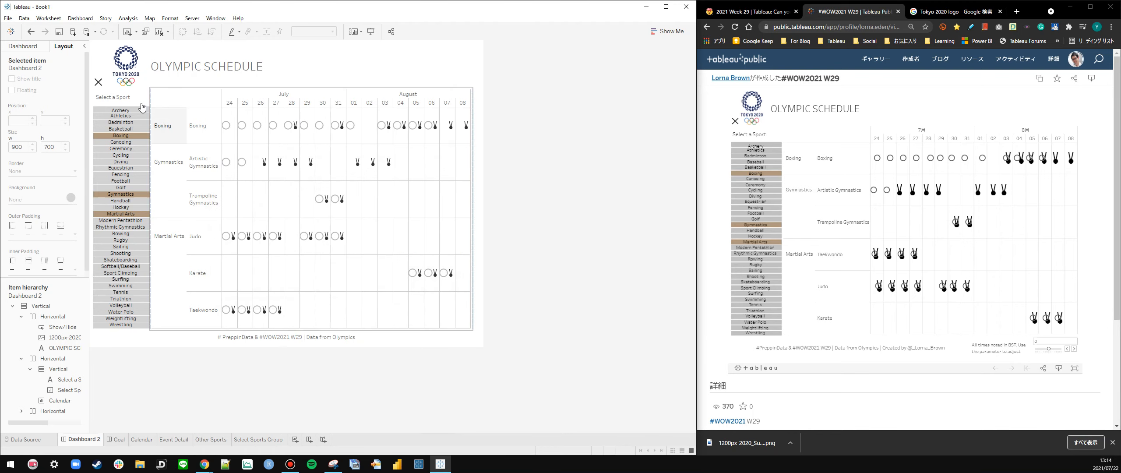
Test the menu actions on Boxing in the sport selector by removing the sport and adding it back
click(121, 110)
click(121, 135)
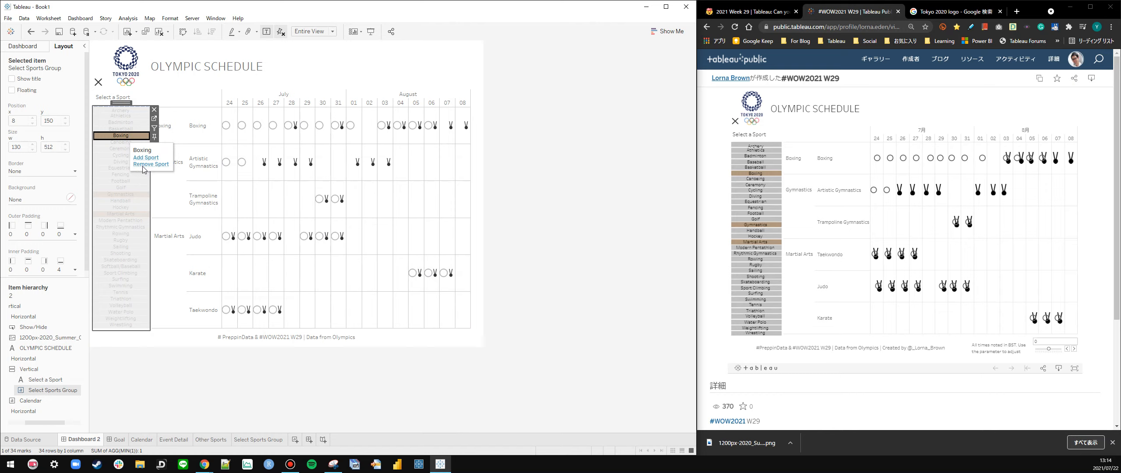
click(144, 166)
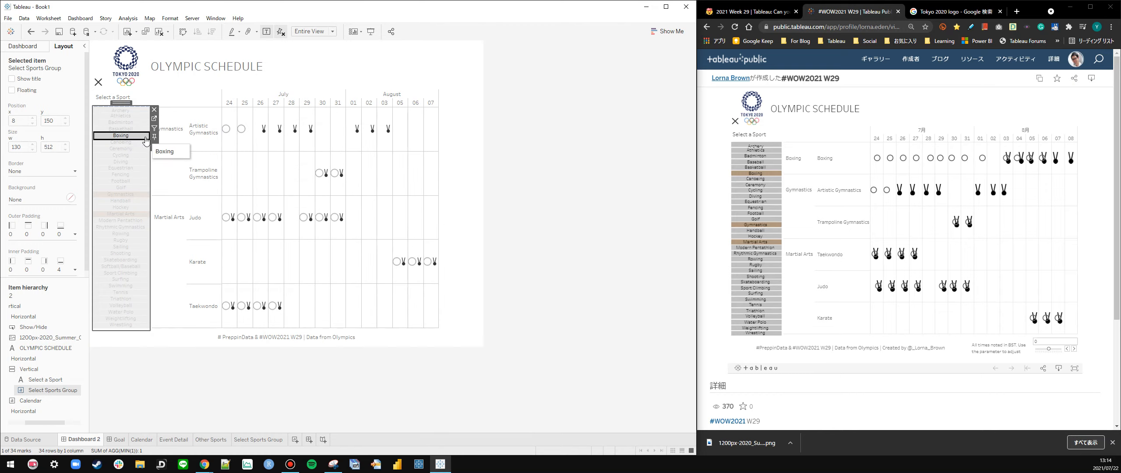
click(145, 138)
click(141, 137)
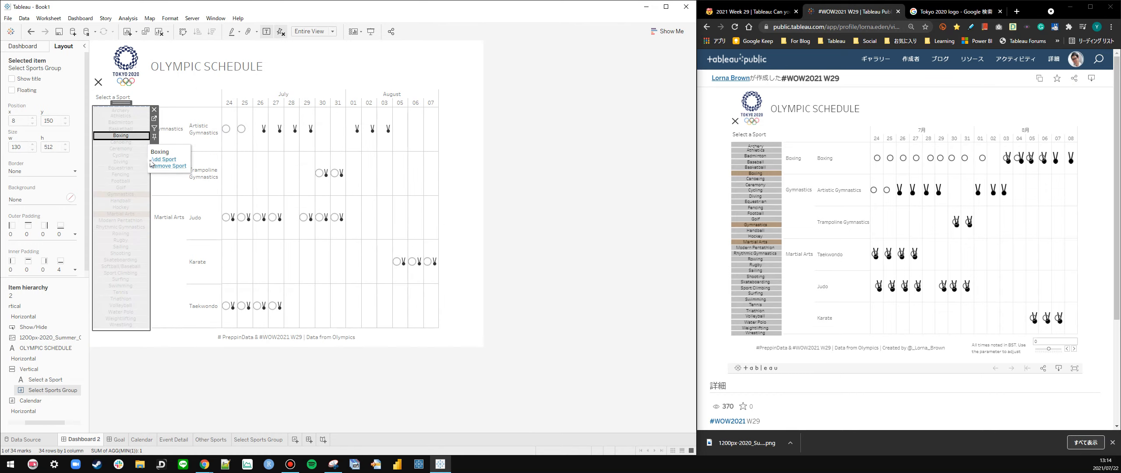
click(151, 161)
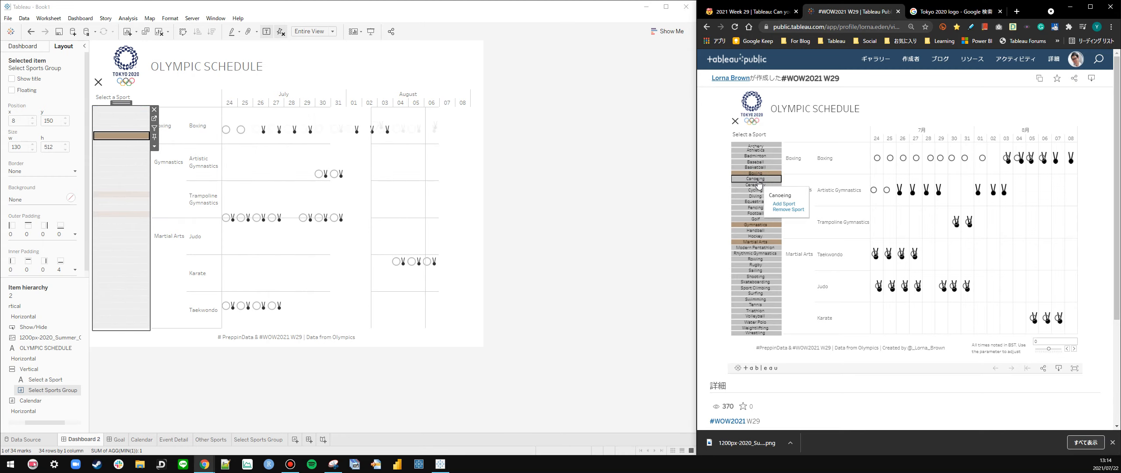
click(571, 189)
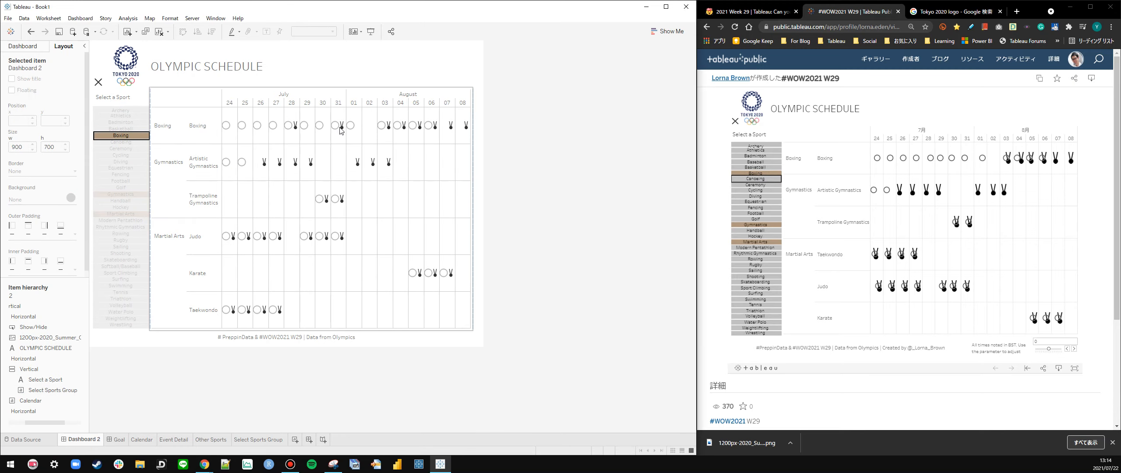
On the Select Sports Group sheet, create a calculated field named DUMMY and add it to the marks as detail
click(130, 140)
click(154, 116)
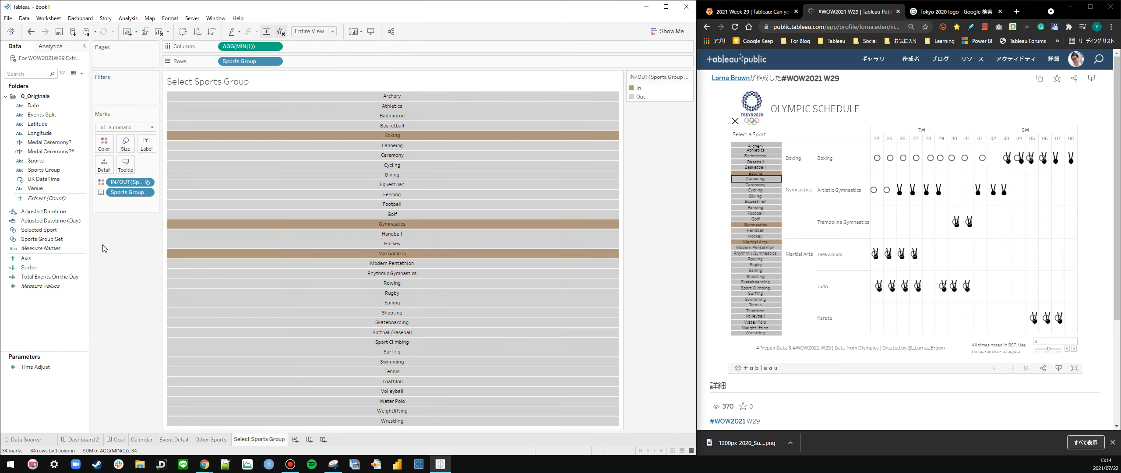
right_click(23, 309)
click(50, 318)
text(DUMMY)
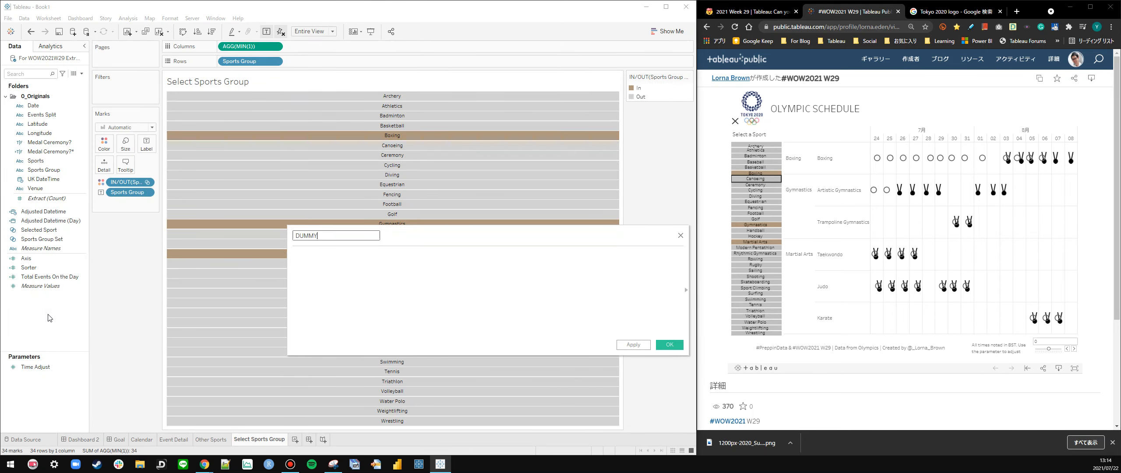
click(494, 322)
click(670, 345)
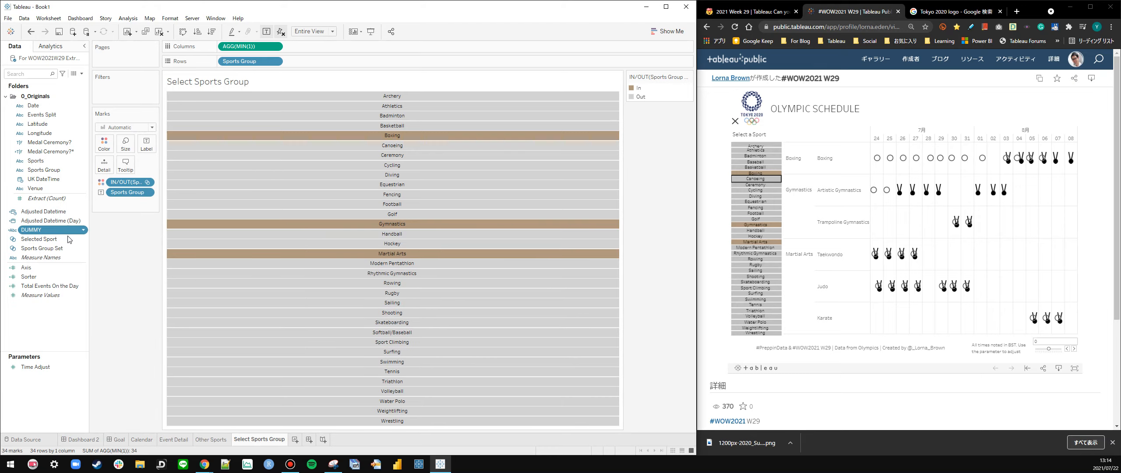
drag(65, 230, 101, 169)
Add a highlight action to Dashboard 2, run on select from only Select Sports Group, targeting only the DUMMY field
click(85, 439)
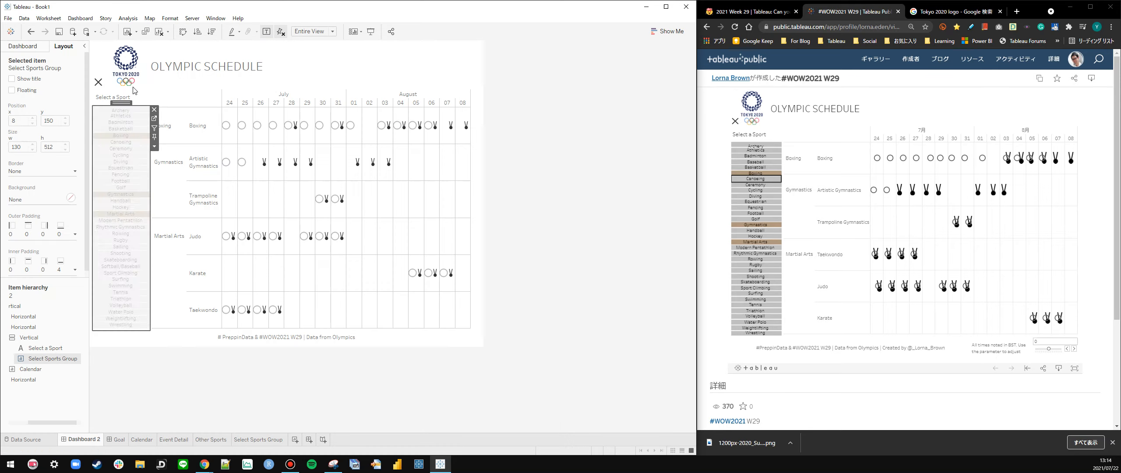
click(80, 18)
click(91, 131)
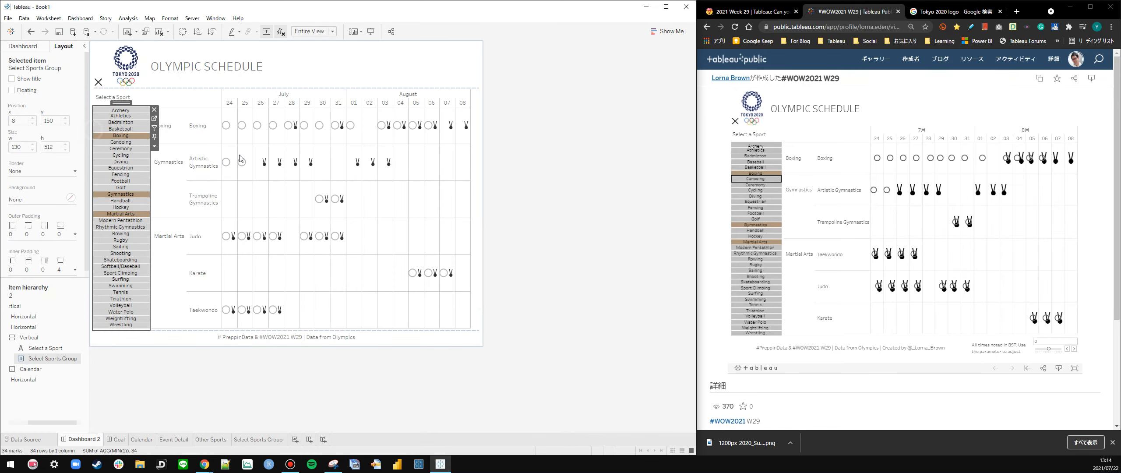
click(237, 274)
click(277, 286)
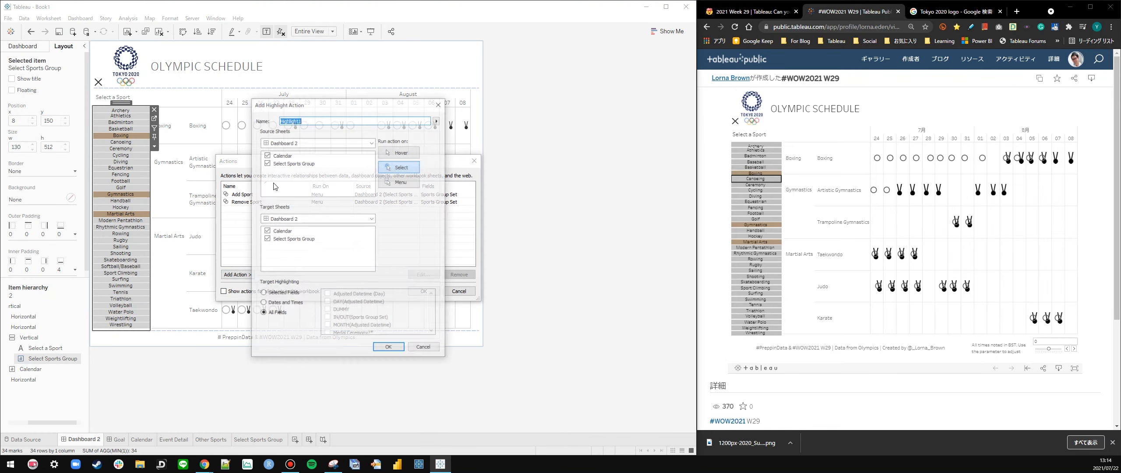
click(267, 155)
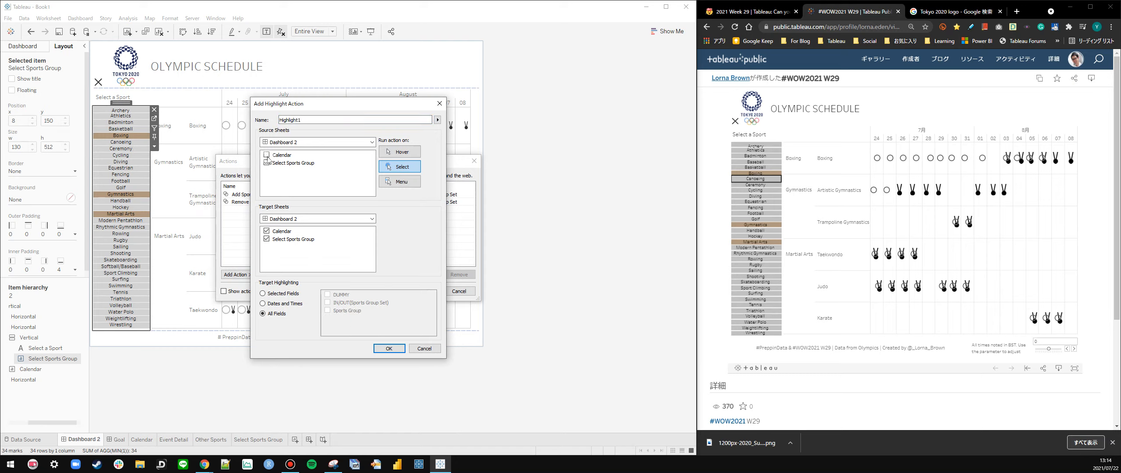
click(273, 296)
click(328, 294)
click(389, 348)
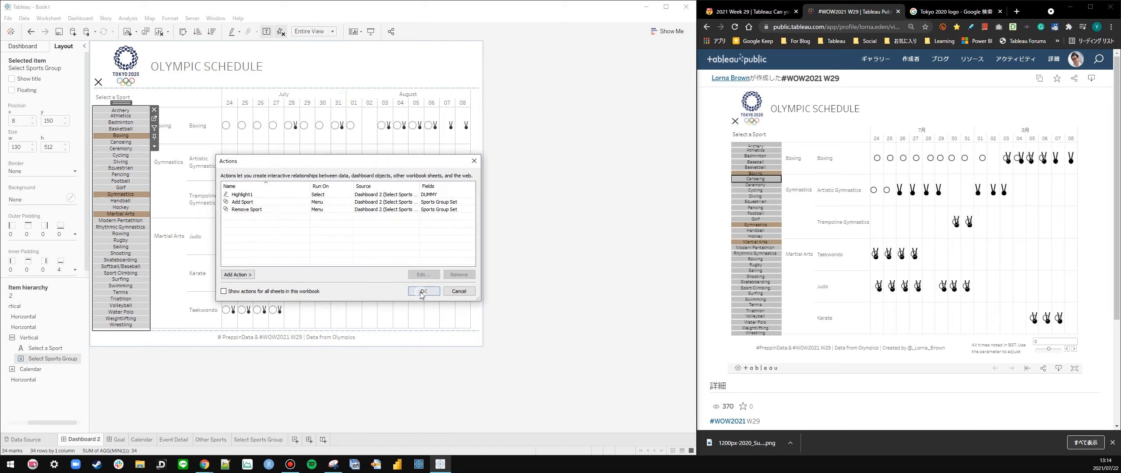
click(421, 295)
Test the highlight action by selecting and deselecting Boxing in the sport selector
click(125, 137)
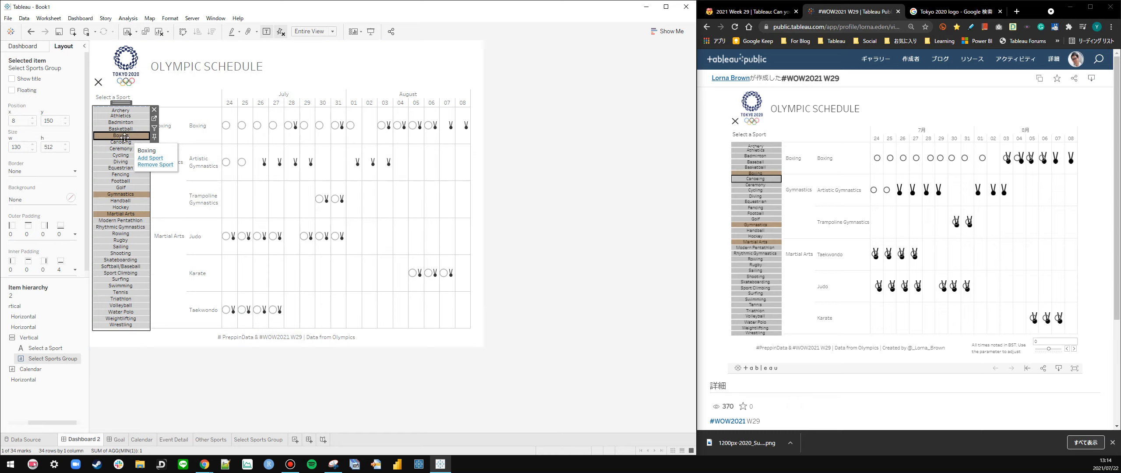
click(548, 188)
click(105, 136)
click(514, 166)
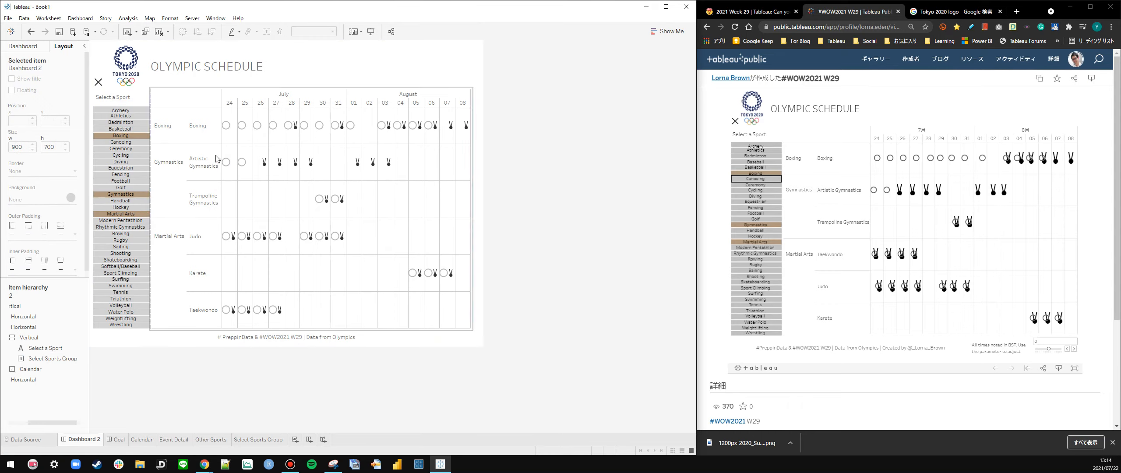
mouse_move(228, 130)
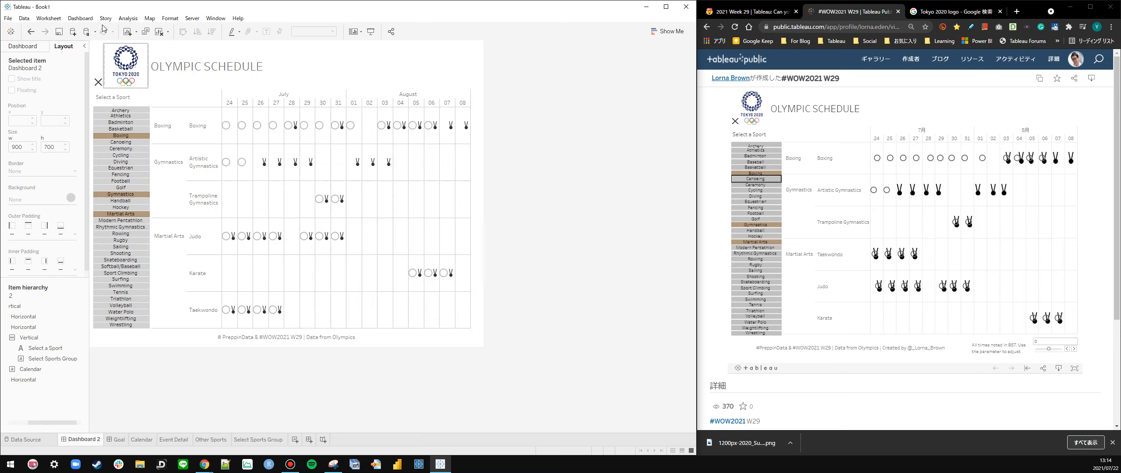
Begin a Change Set Values dashboard action named "Select Sport" with only the Calendar sheet as its source
click(73, 20)
click(100, 134)
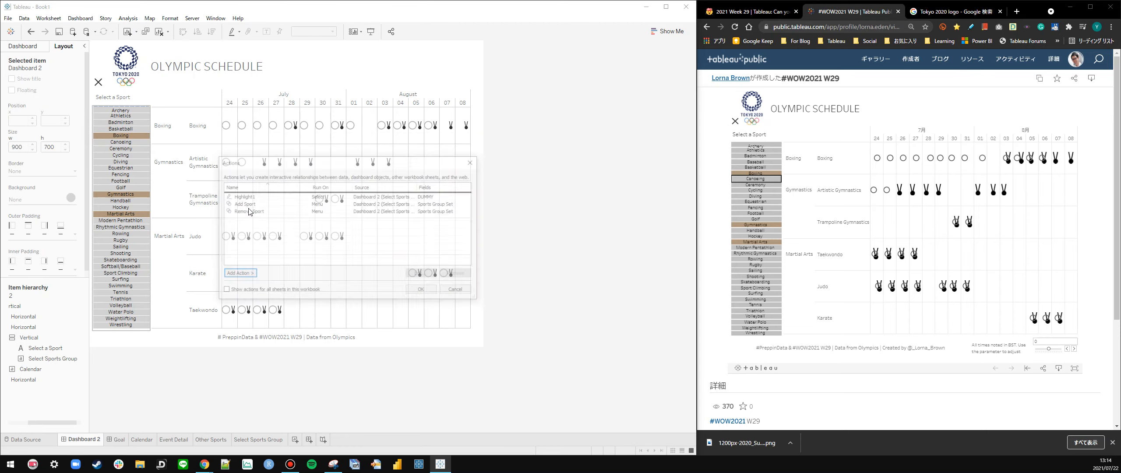
click(239, 274)
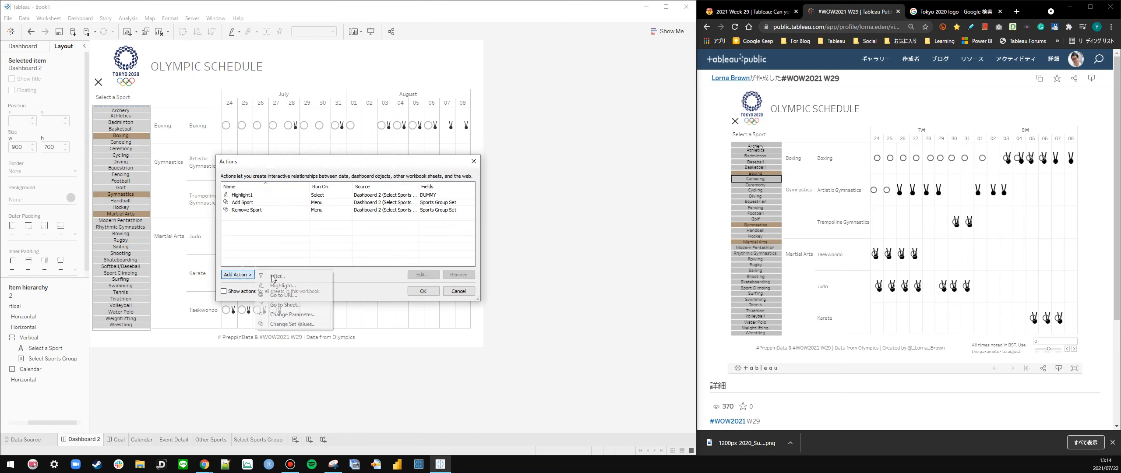
click(289, 325)
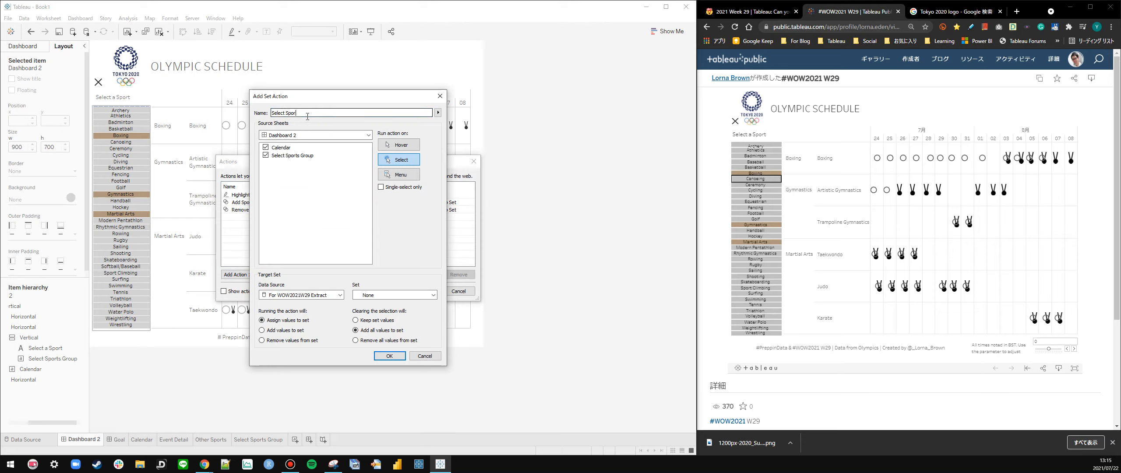
text(Select Sport)
click(265, 155)
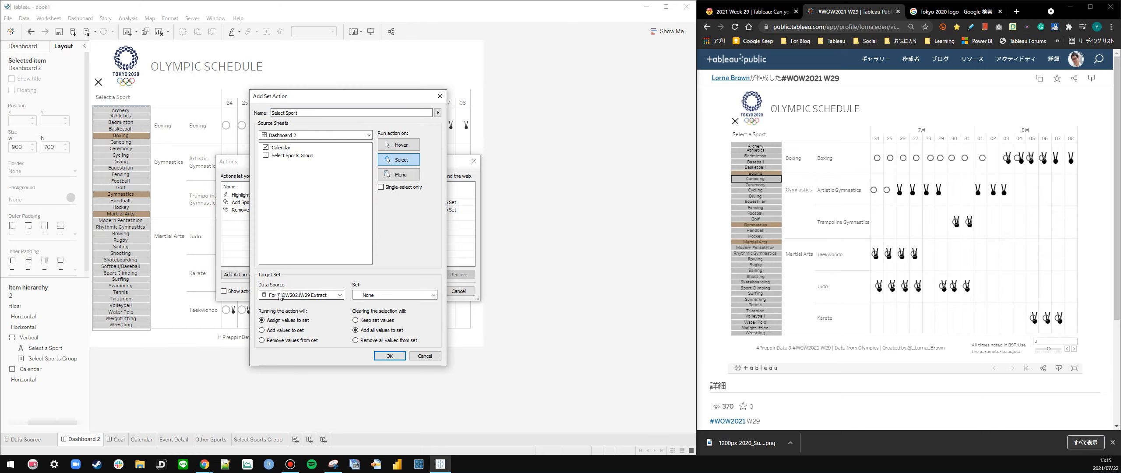
Target the Selected Sport set, keep set values when cleared, run the action on hover, and save the dashboard actions
click(383, 295)
click(379, 309)
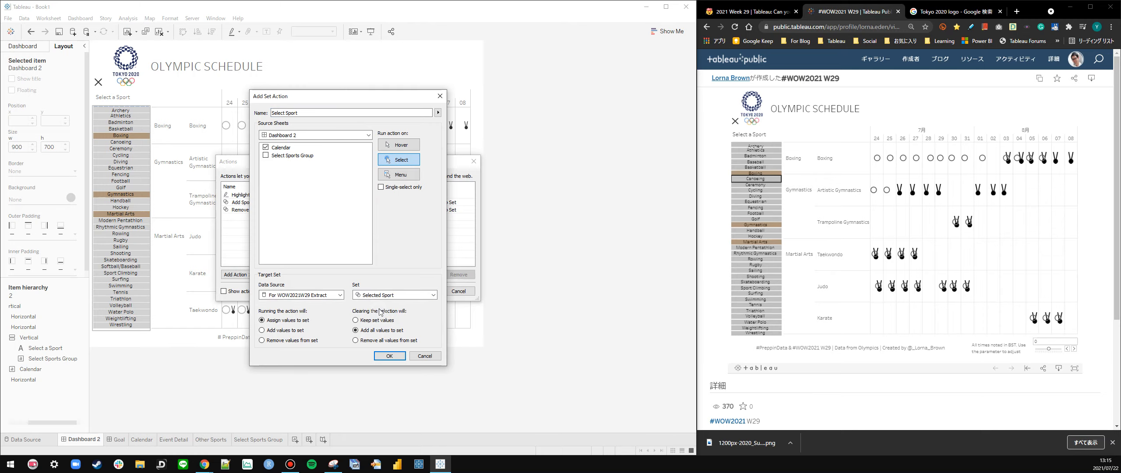
click(356, 320)
click(399, 145)
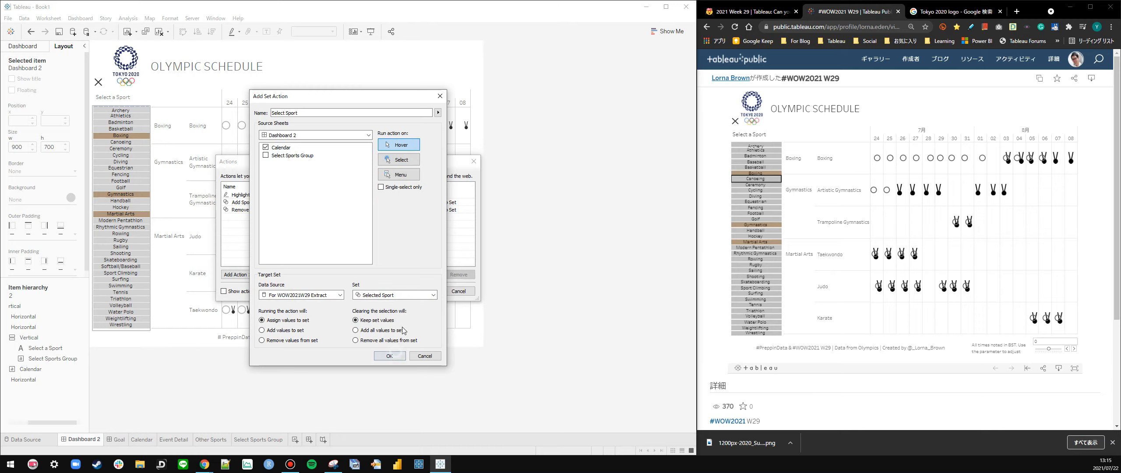
click(402, 355)
click(422, 291)
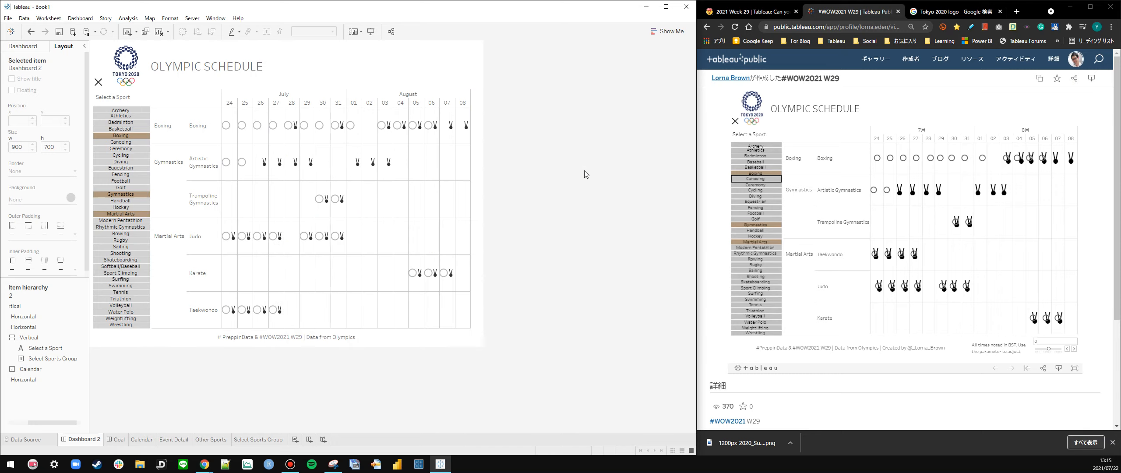
Check the Artistic Gymnastics event tooltips in the calendar and review the Week 29 challenge requirements in the browser
mouse_move(311, 164)
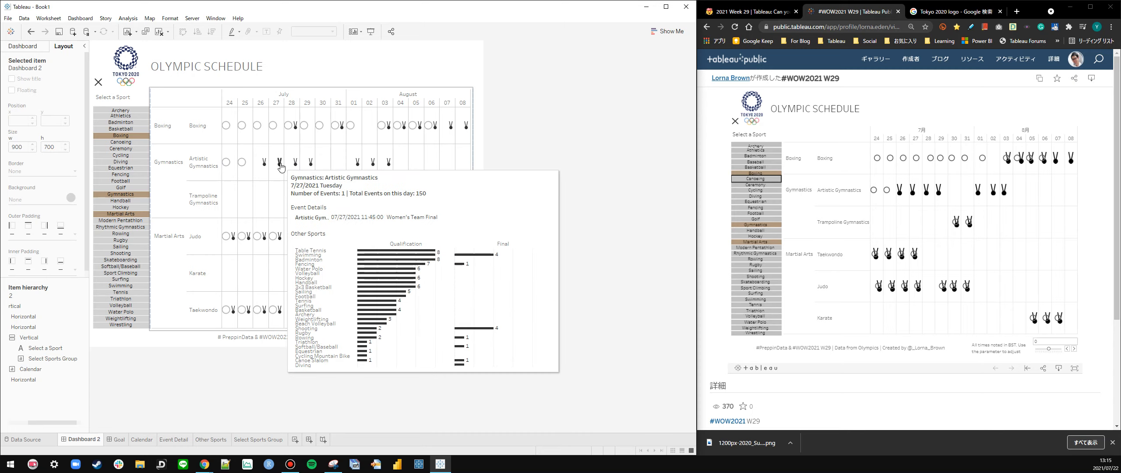
mouse_move(358, 166)
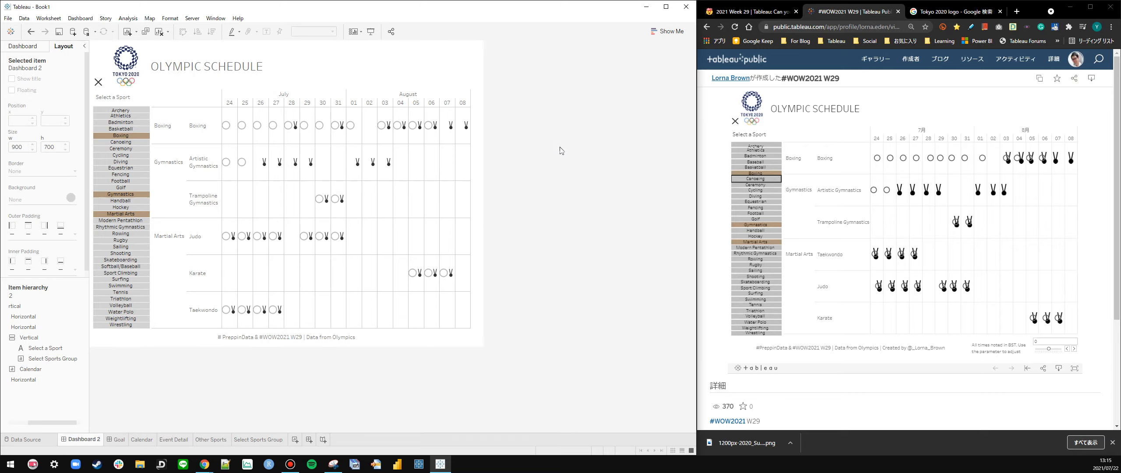
click(766, 16)
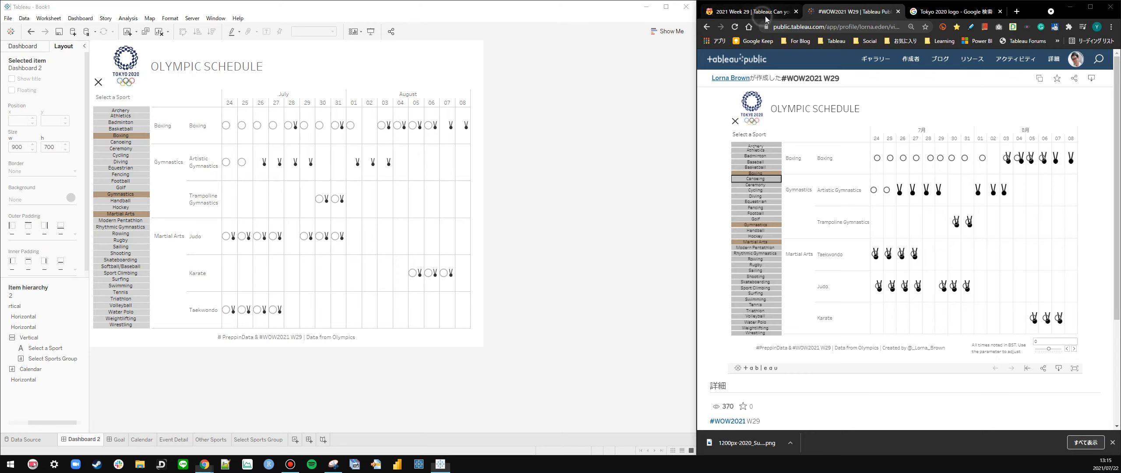
scroll(772, 204, up, 3)
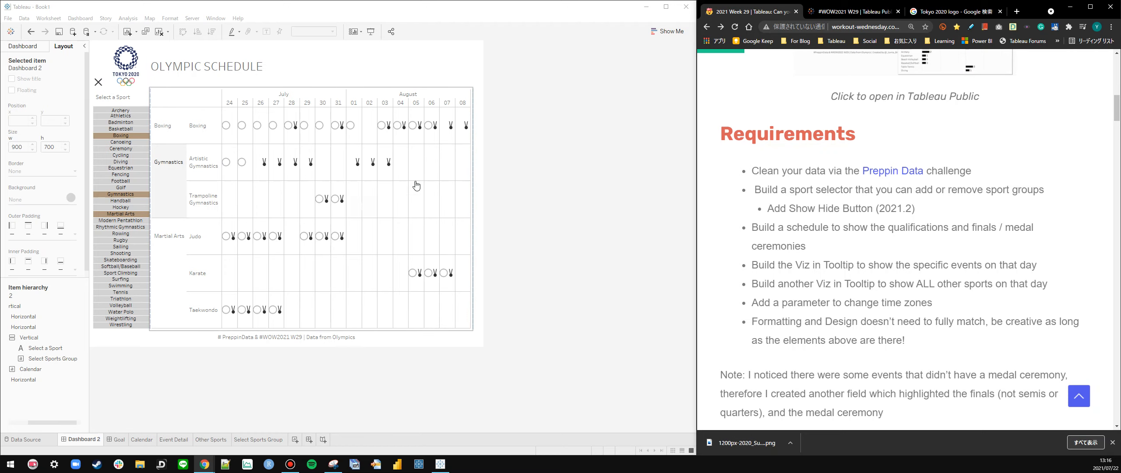
Show the Time Adjust parameter control of the Calendar sheet on the dashboard
click(476, 162)
click(477, 128)
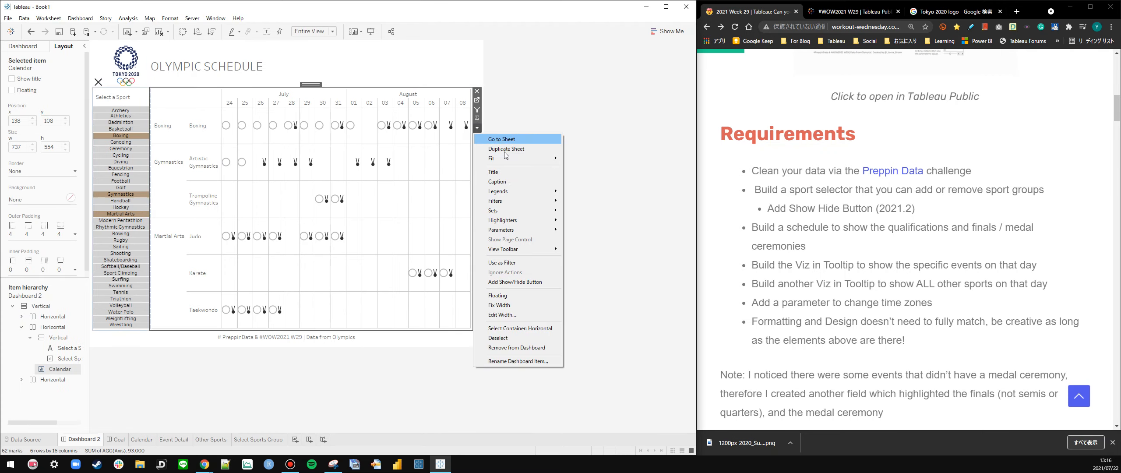
mouse_move(504, 230)
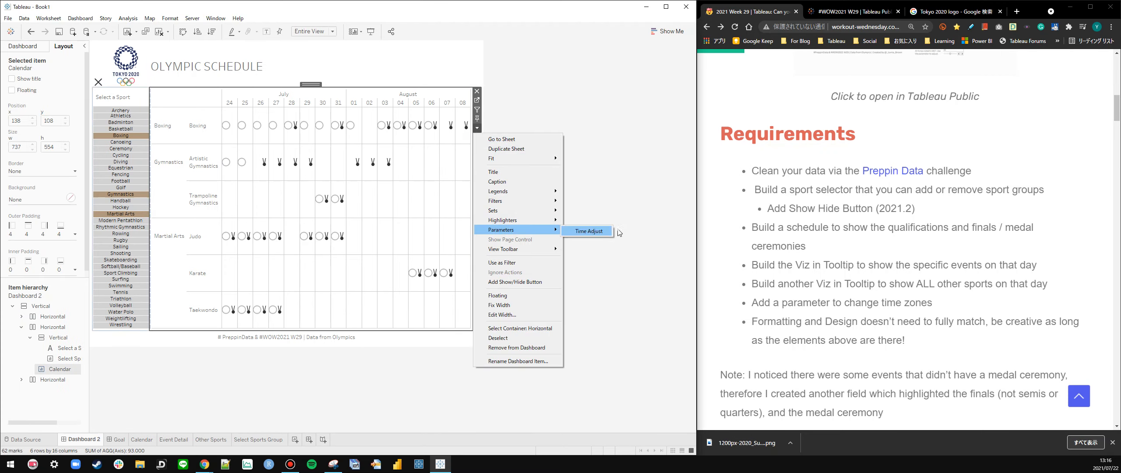
click(587, 231)
click(475, 134)
click(477, 128)
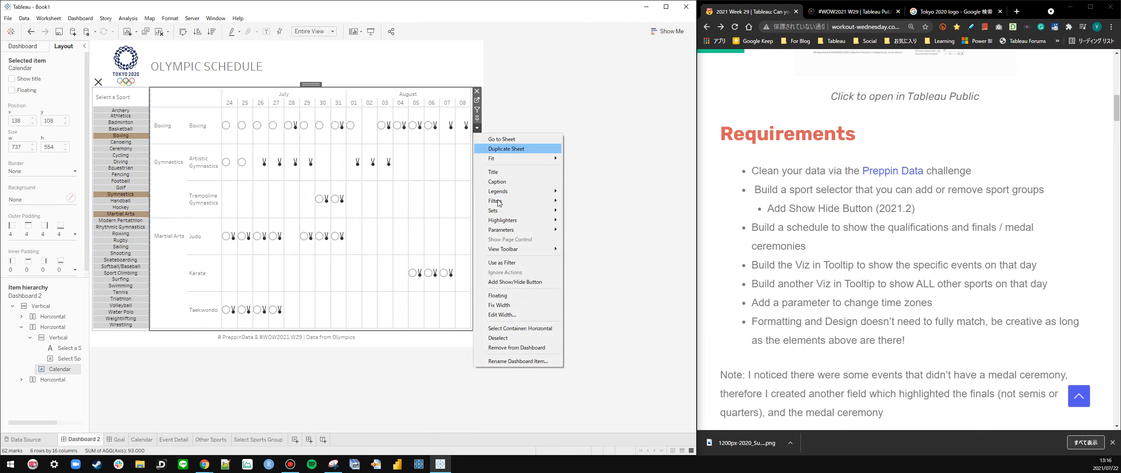
mouse_move(504, 231)
click(598, 231)
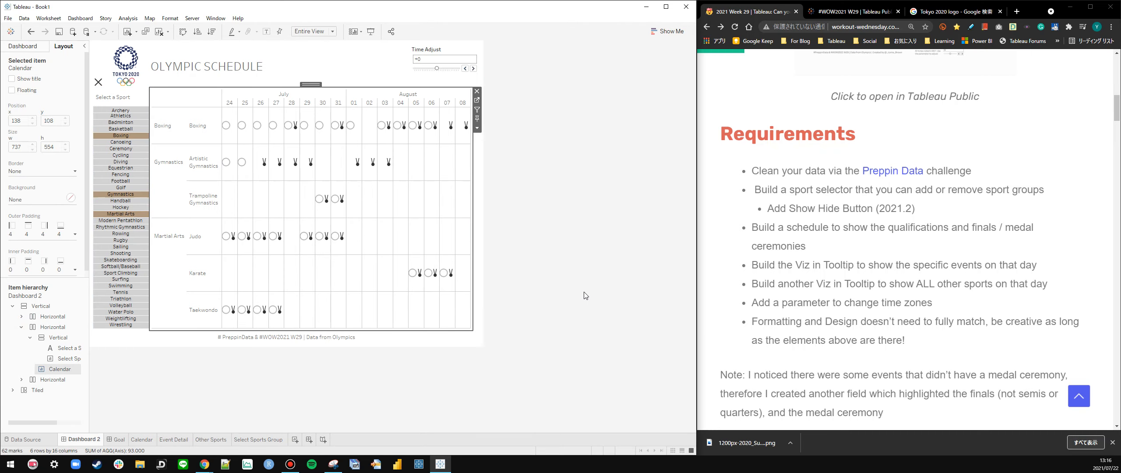
Check the published reference dashboard and move the Time Adjust parameter control into the footer container beside the credit text
click(846, 12)
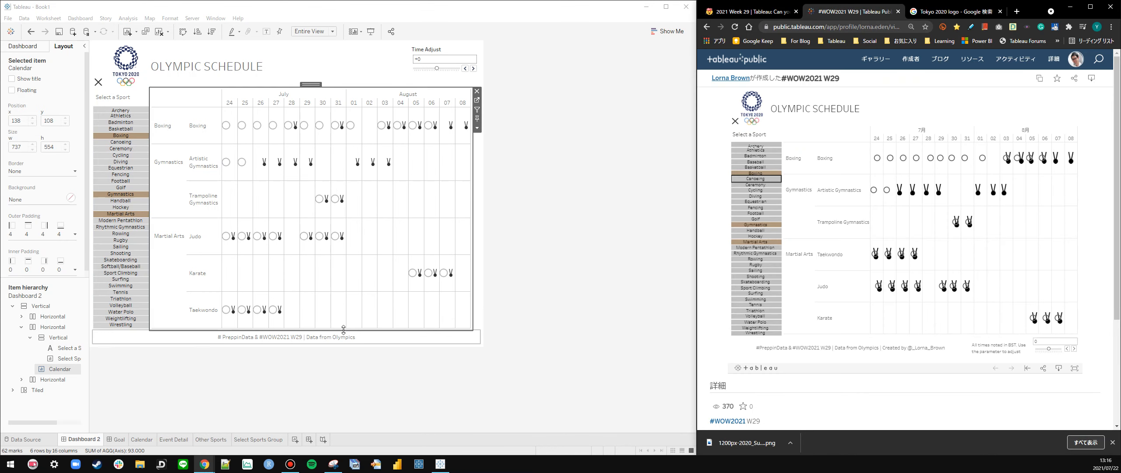
click(451, 50)
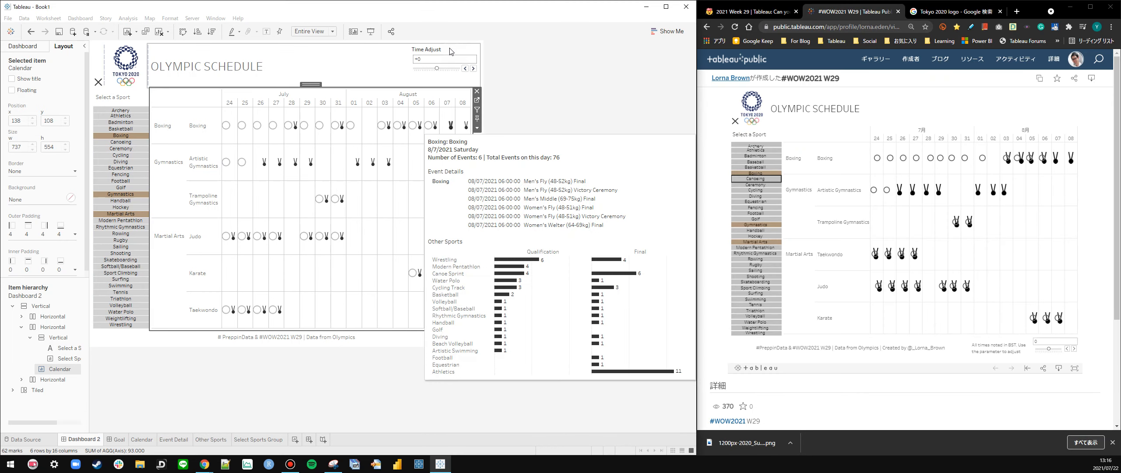
scroll(67, 410, down, 1)
drag(30, 423, 15, 423)
click(25, 416)
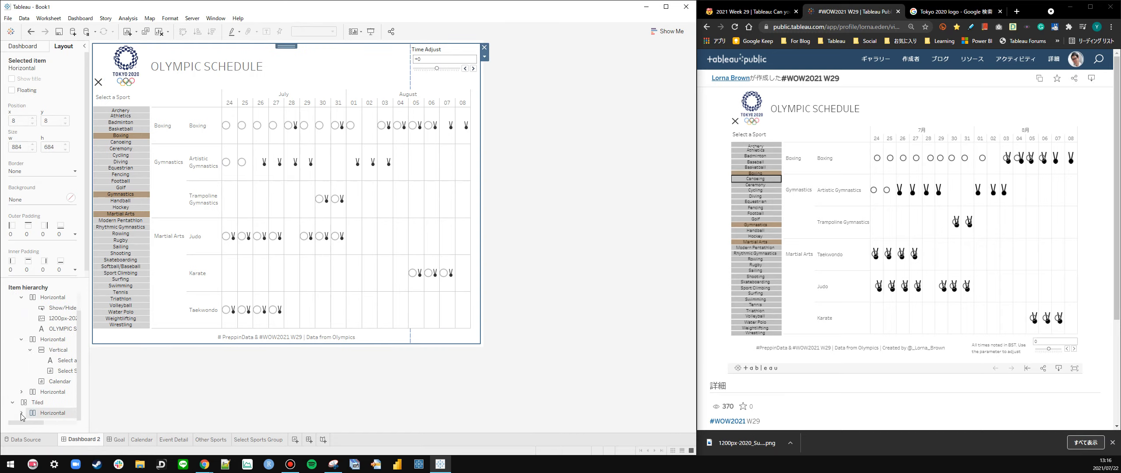
click(438, 46)
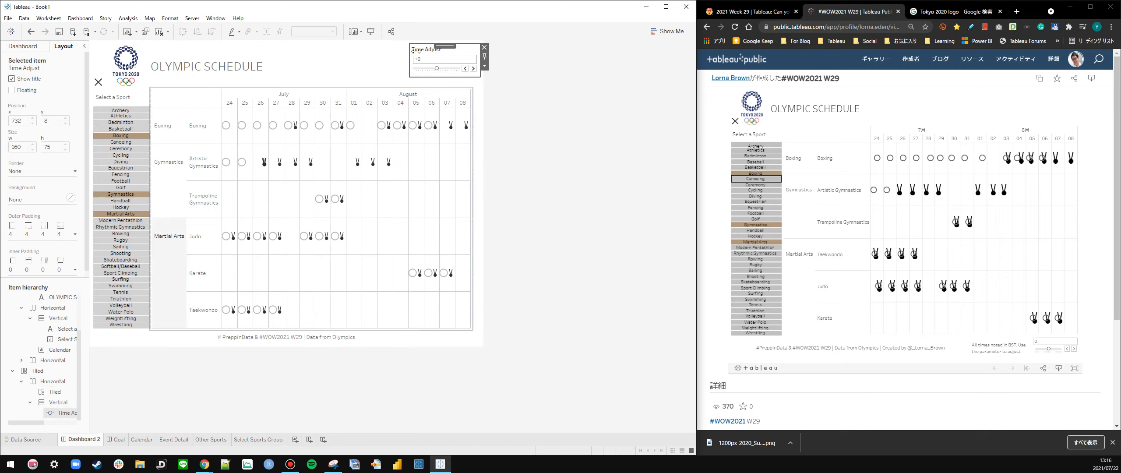
drag(438, 44, 465, 344)
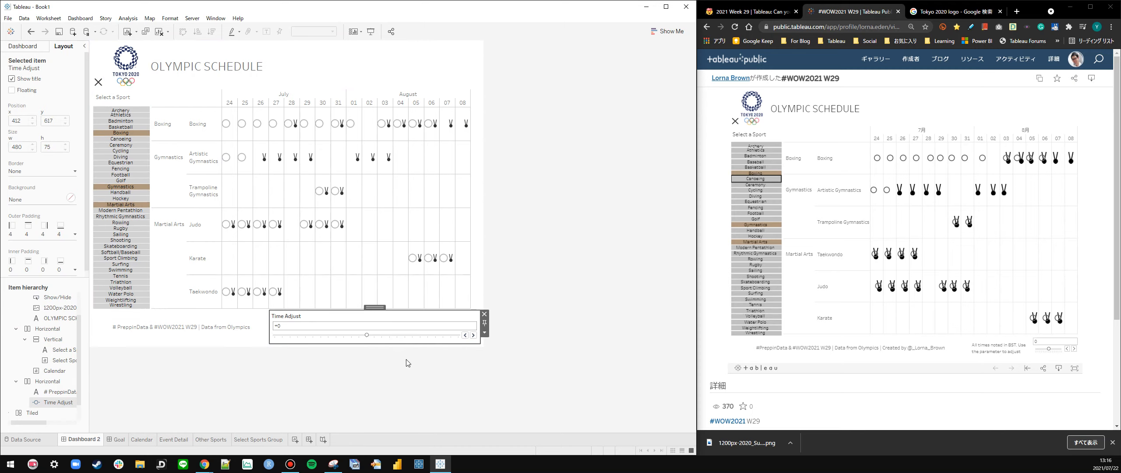
Set the Time Adjust control's width to 200 pixels and hide its title
click(485, 333)
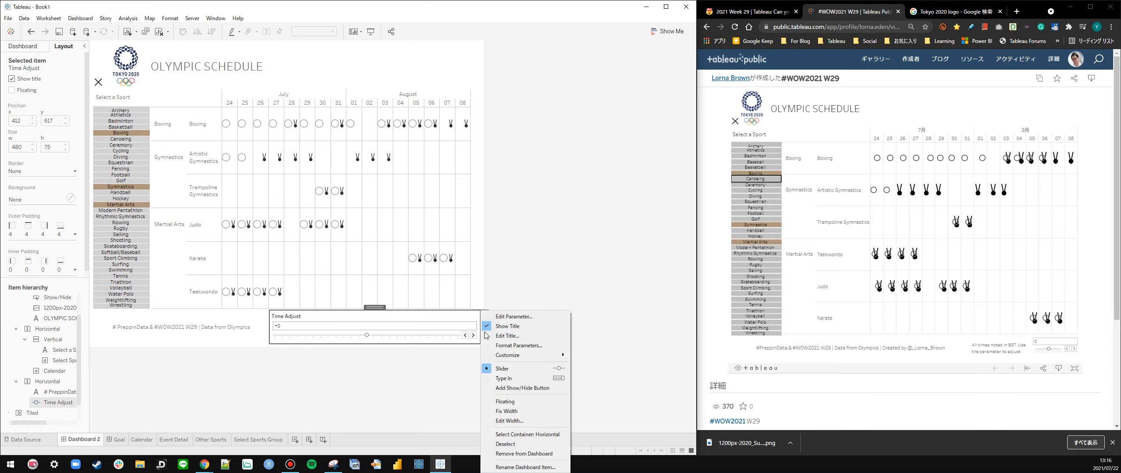
click(503, 421)
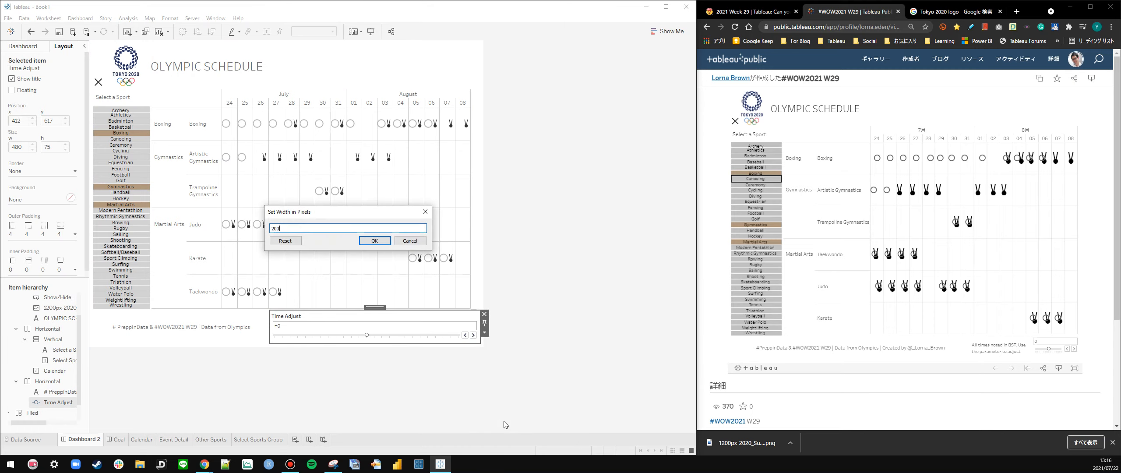
key(Return)
click(485, 332)
right_click(415, 315)
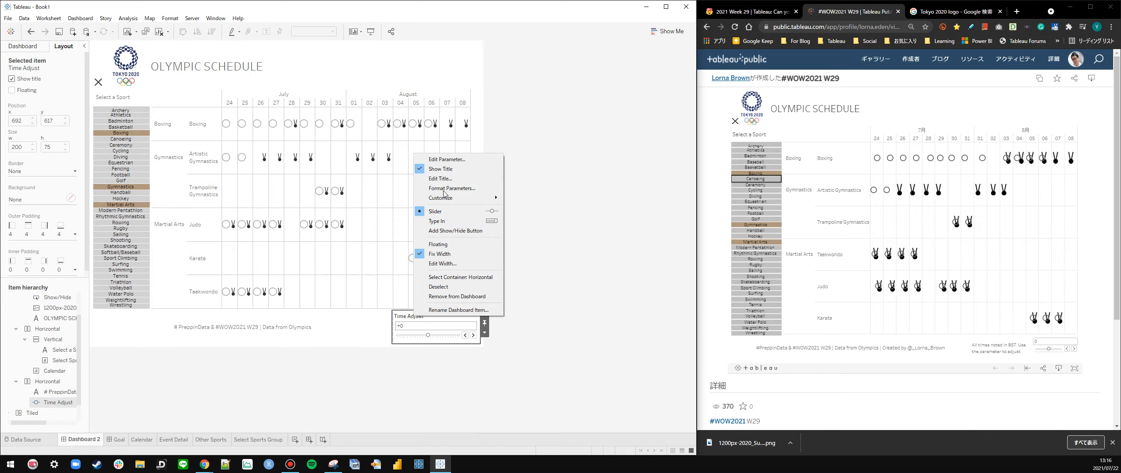
click(439, 170)
Set the Time Adjust control's width to 100 pixels
click(484, 340)
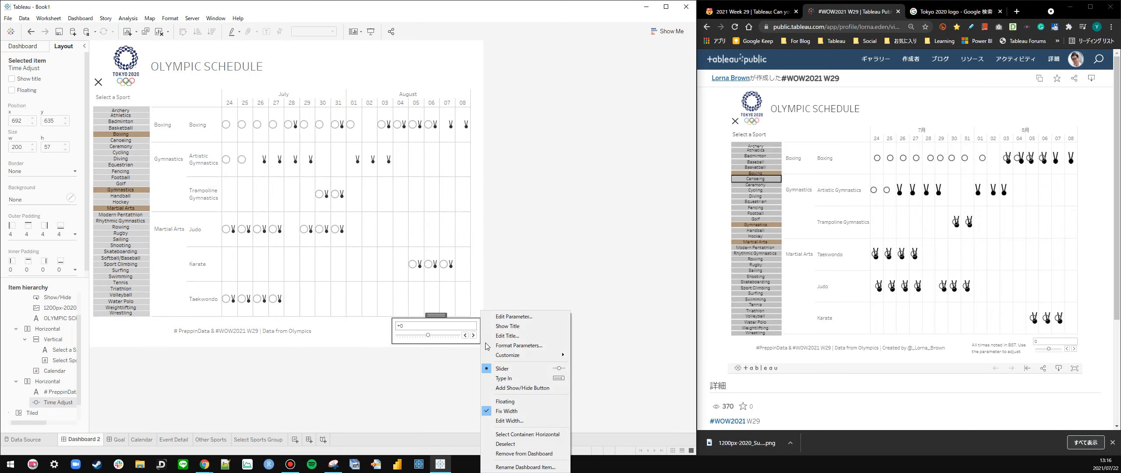
click(509, 420)
text(10)
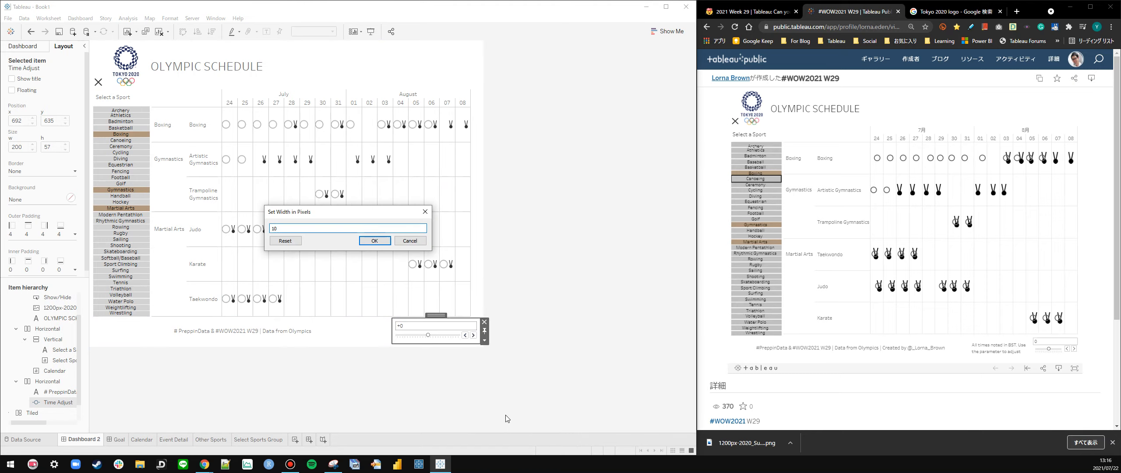
text(0)
key(Return)
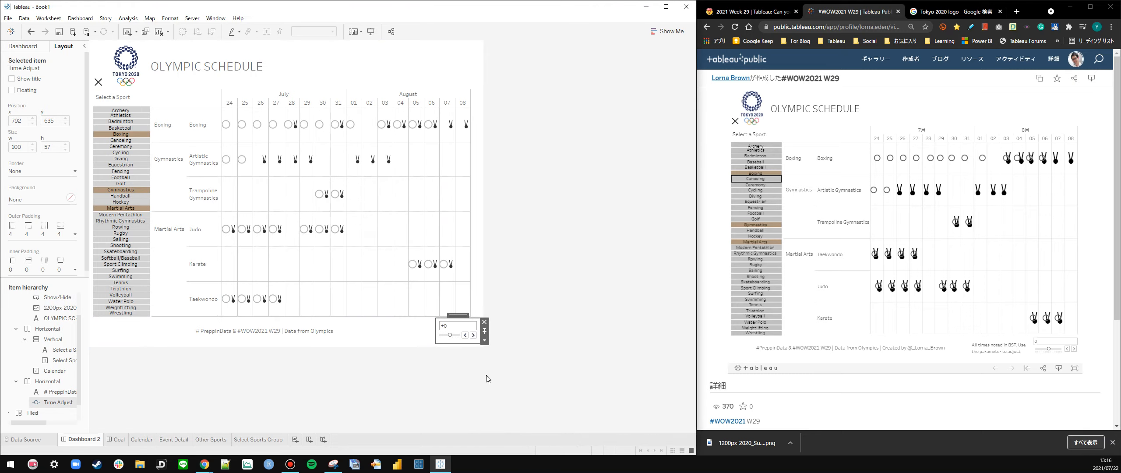
Set the Time Adjust control's width to 150 pixels
click(484, 340)
click(507, 421)
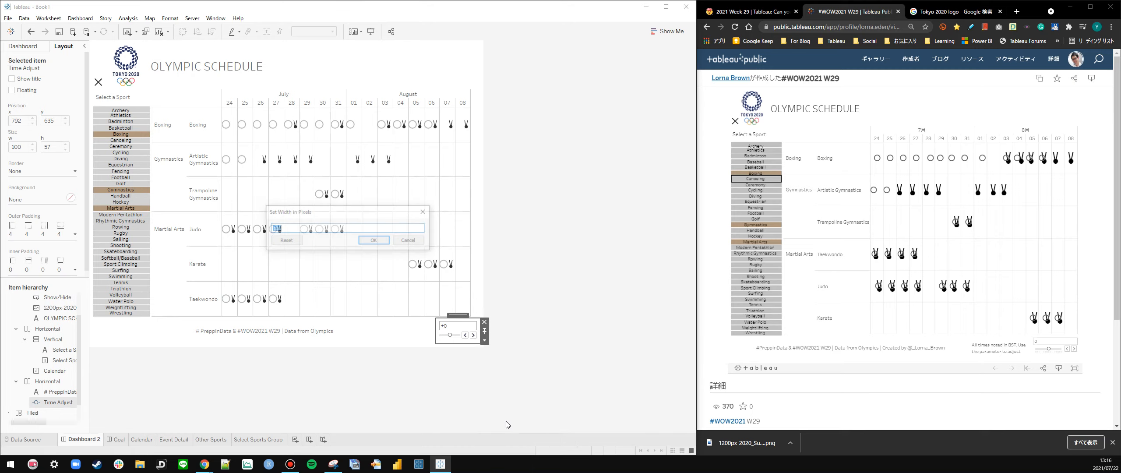
text(150)
key(Return)
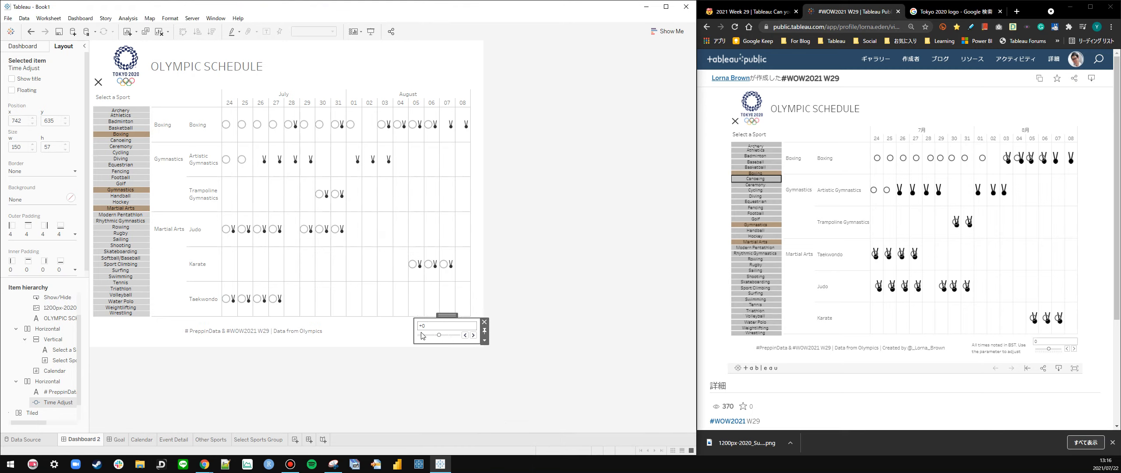
click(484, 341)
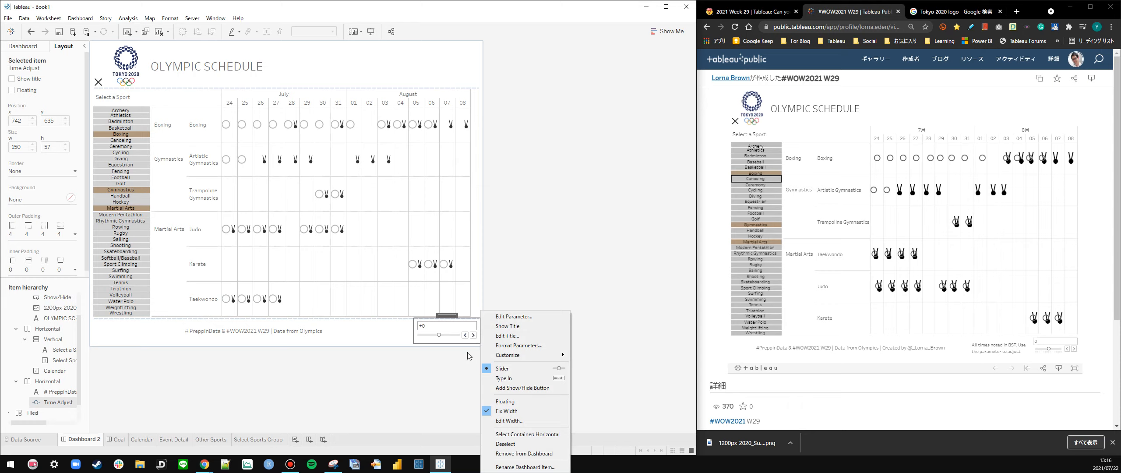
click(468, 356)
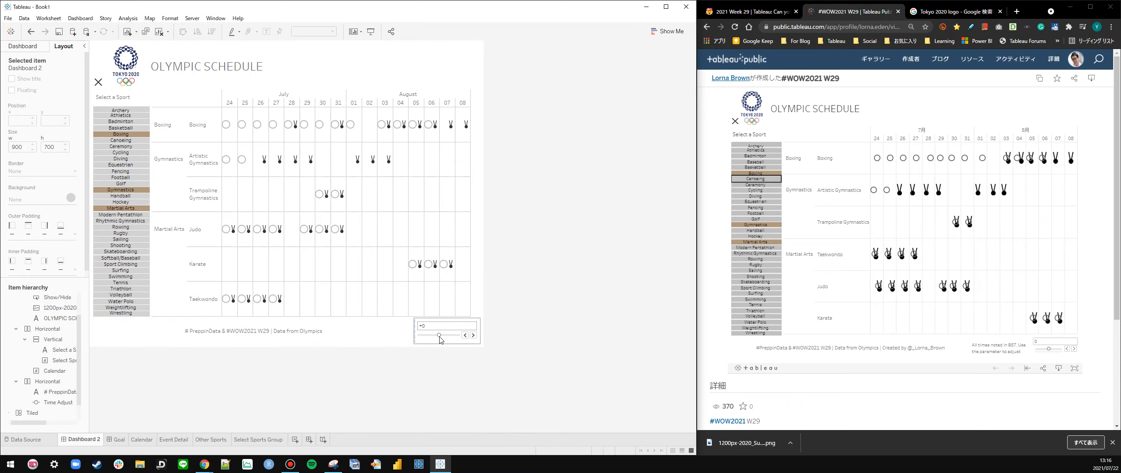
click(480, 341)
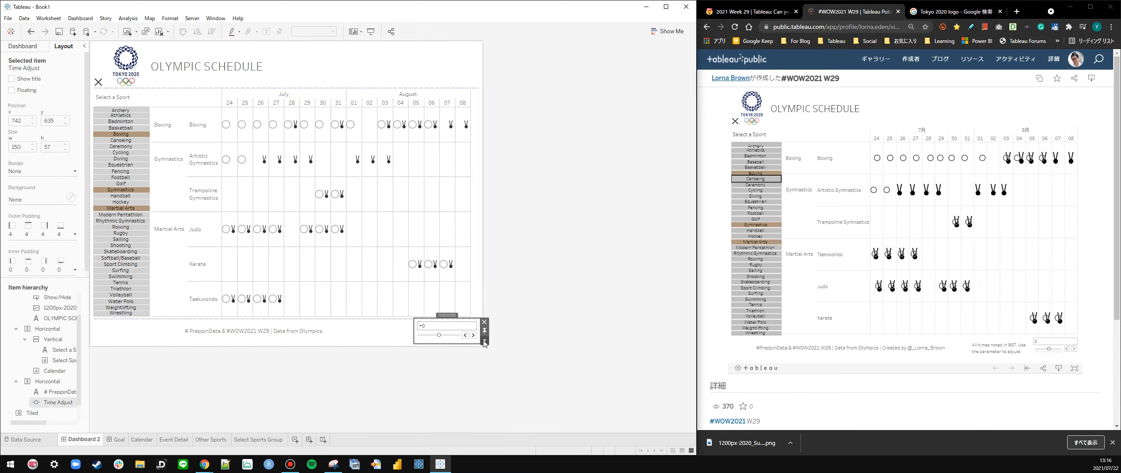
click(485, 341)
mouse_move(521, 357)
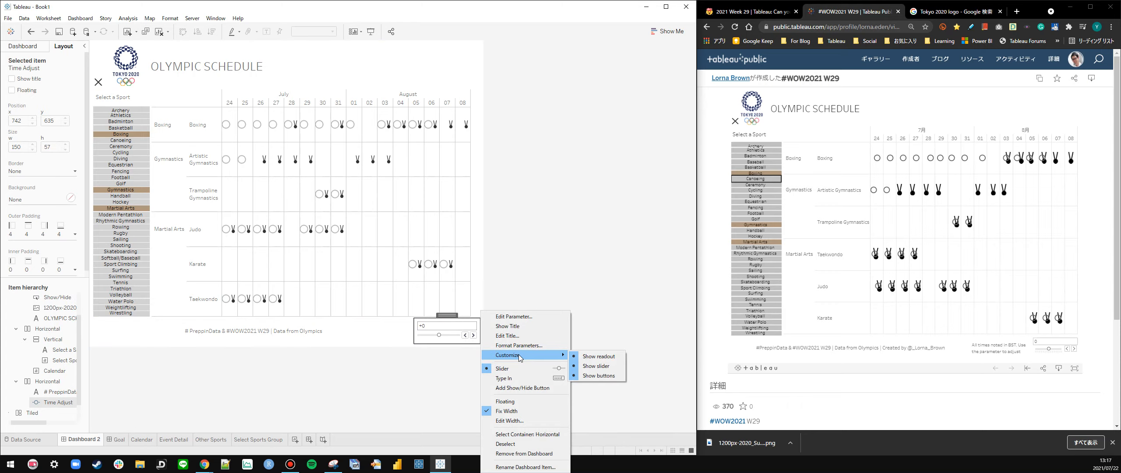
click(233, 388)
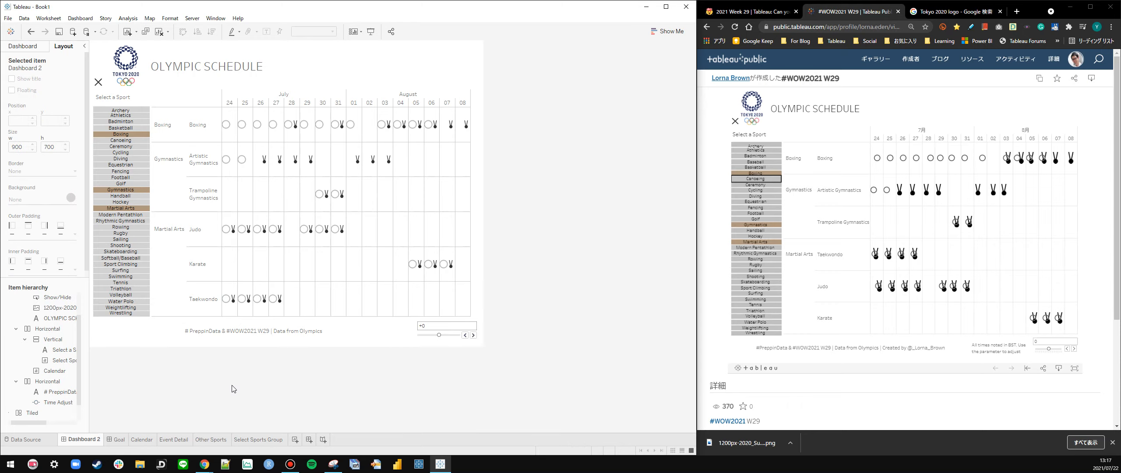
Add a size 8 text object before the Time Adjust control with "All times noted in BST." and "Use the parameter to adjust." on two lines
click(23, 46)
drag(24, 363, 402, 326)
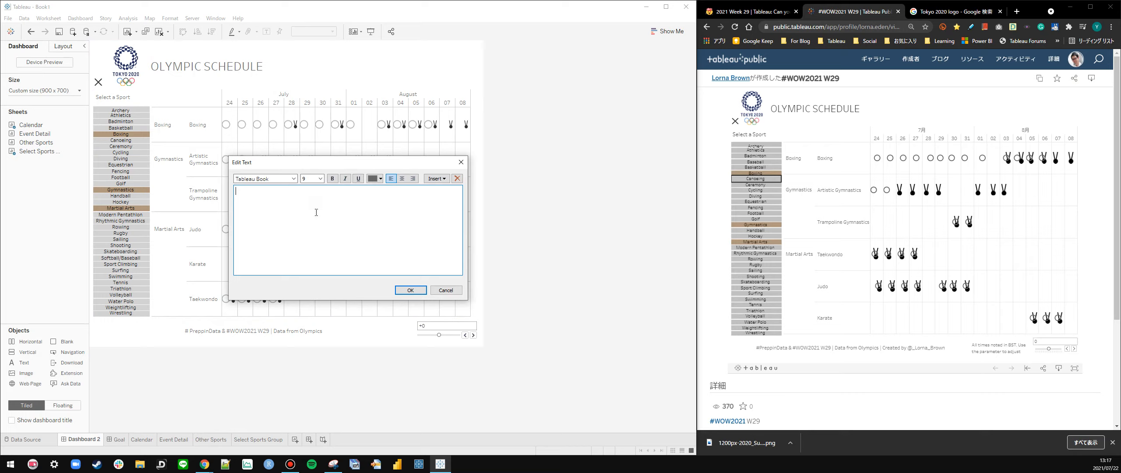
click(320, 178)
click(312, 198)
key(Left)
key(Left)
key(Left)
key(Return)
click(411, 291)
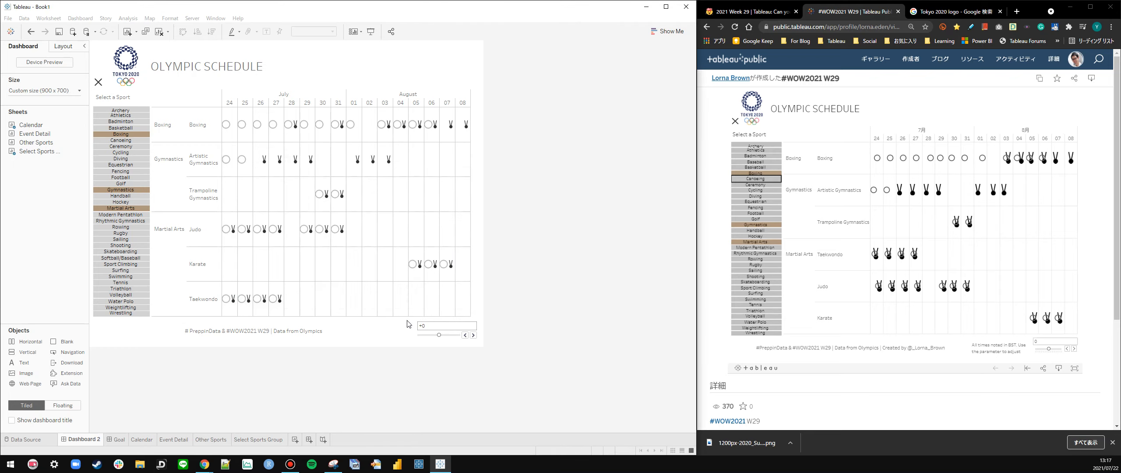
Right-align the BST time note beside the Time Adjust control
double_click(381, 336)
click(413, 178)
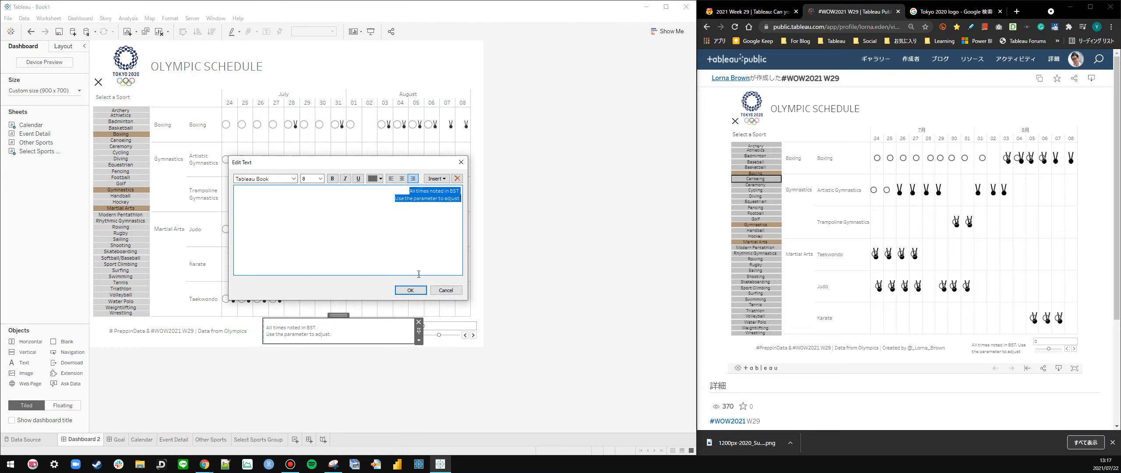
click(416, 291)
Set the BST time note's width to 150 pixels
click(420, 341)
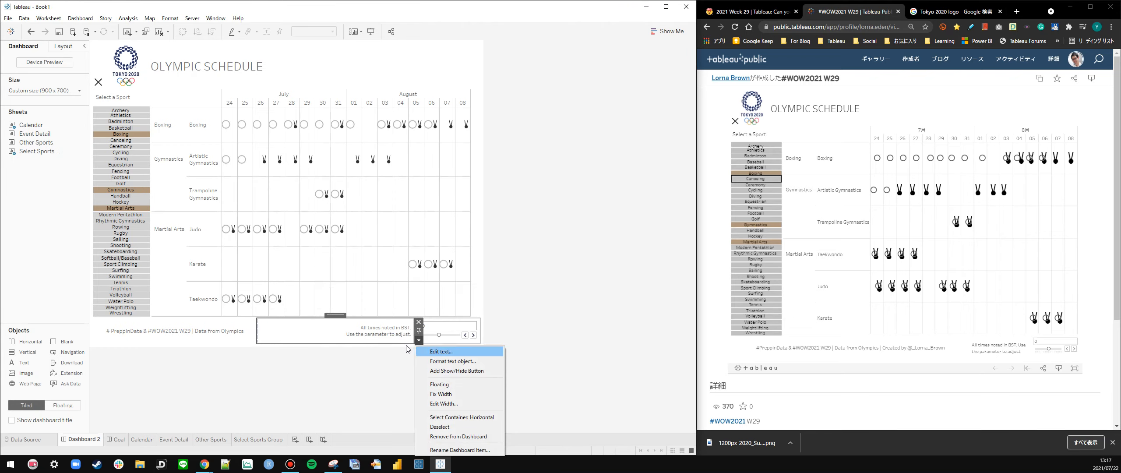
click(434, 402)
text(150)
key(Return)
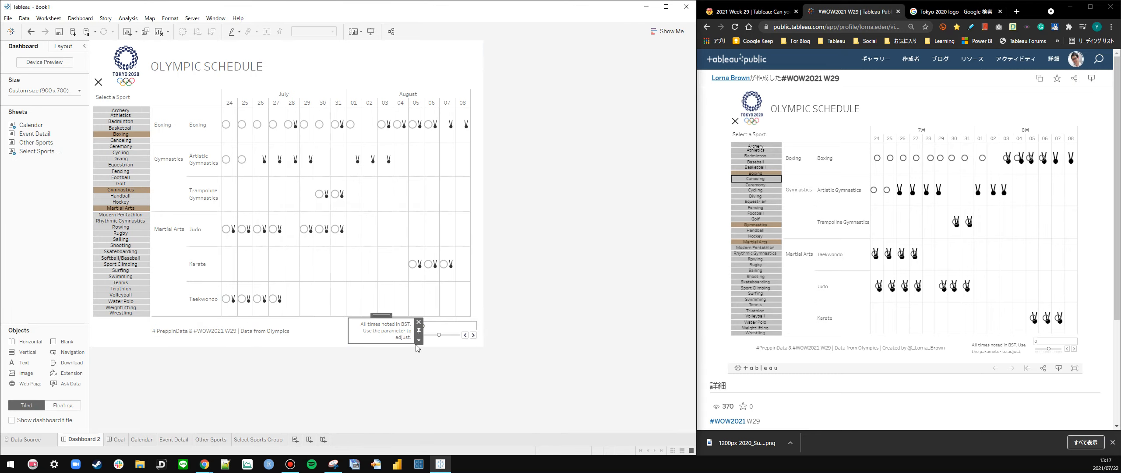
Set the BST time note's width to 200 pixels
click(419, 340)
click(434, 402)
text(200)
key(Return)
Left-align the #PreppinData & #WOW2021 W29 credit text in the dashboard footer
double_click(276, 335)
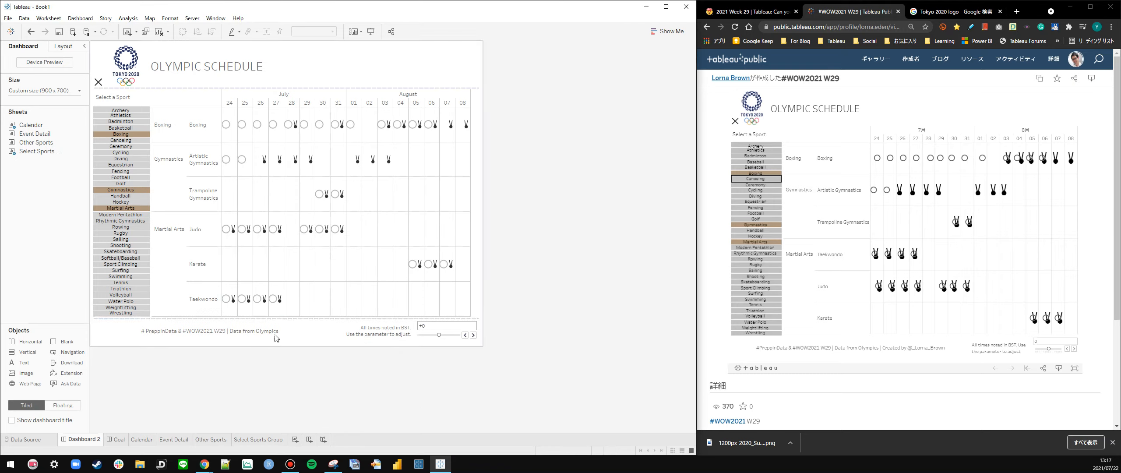
key(ctrl+a)
click(392, 179)
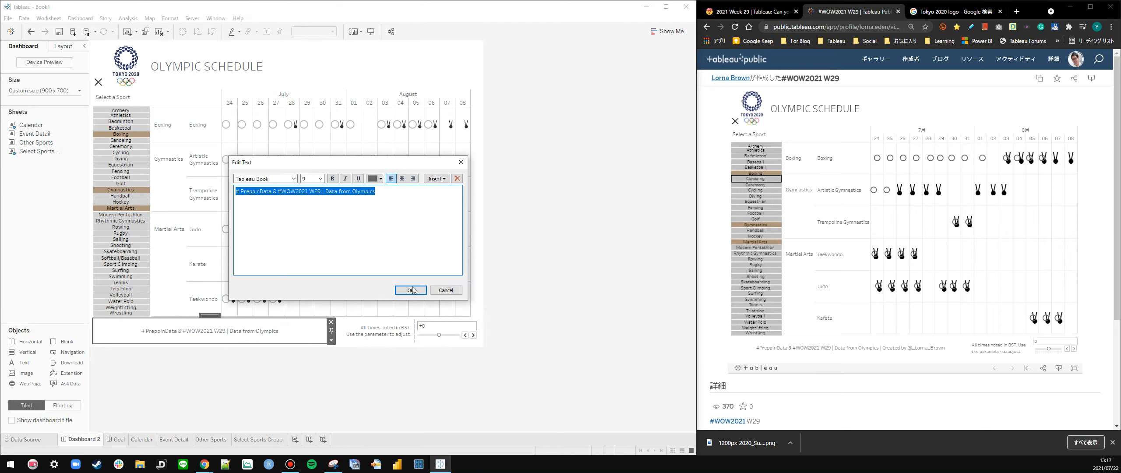
click(411, 290)
click(547, 302)
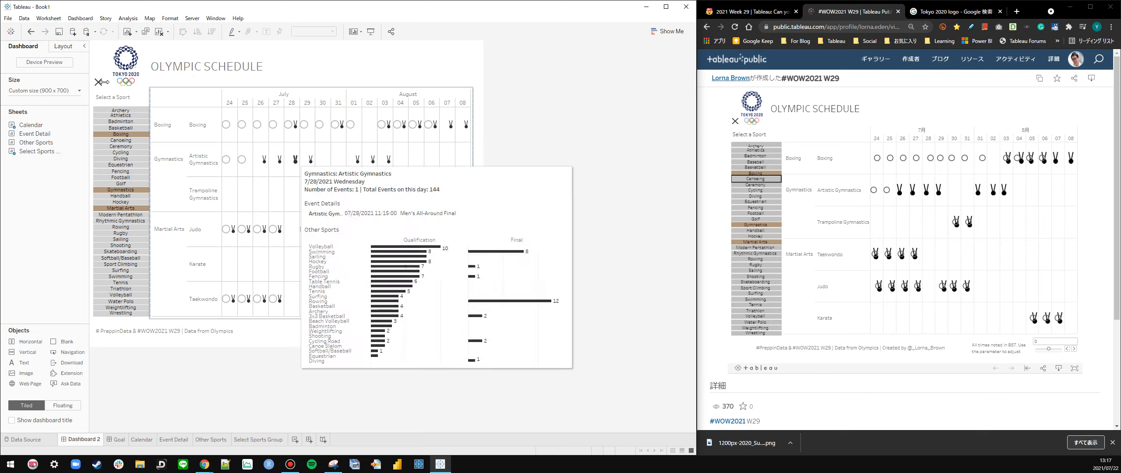
Test the sport selector's show/hide button and inspect its button settings without changing them
click(99, 83)
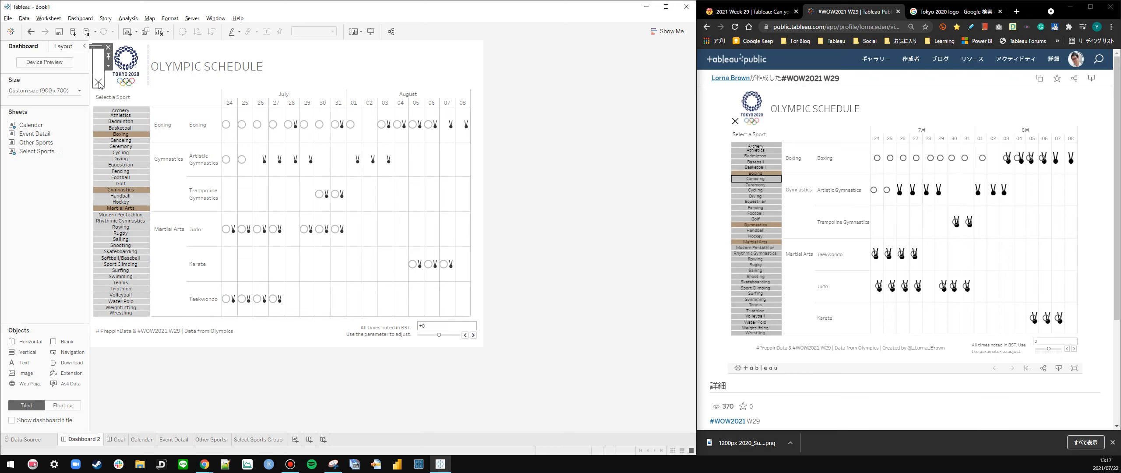
alt+click(99, 83)
alt+click(99, 84)
click(108, 66)
click(136, 78)
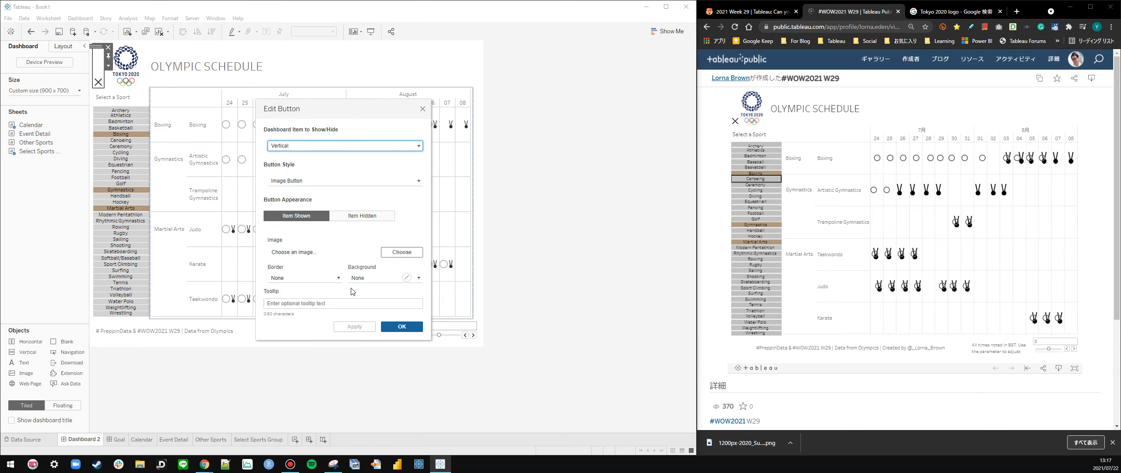
click(422, 108)
click(566, 170)
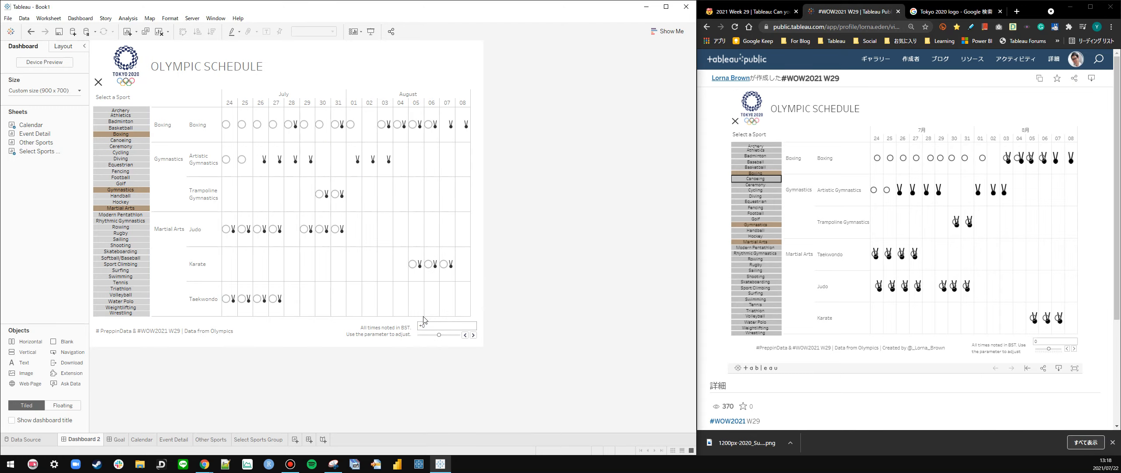
Rename the dashboard "WOW2021 W29"
double_click(84, 439)
text(WOW2021 W29)
key(Return)
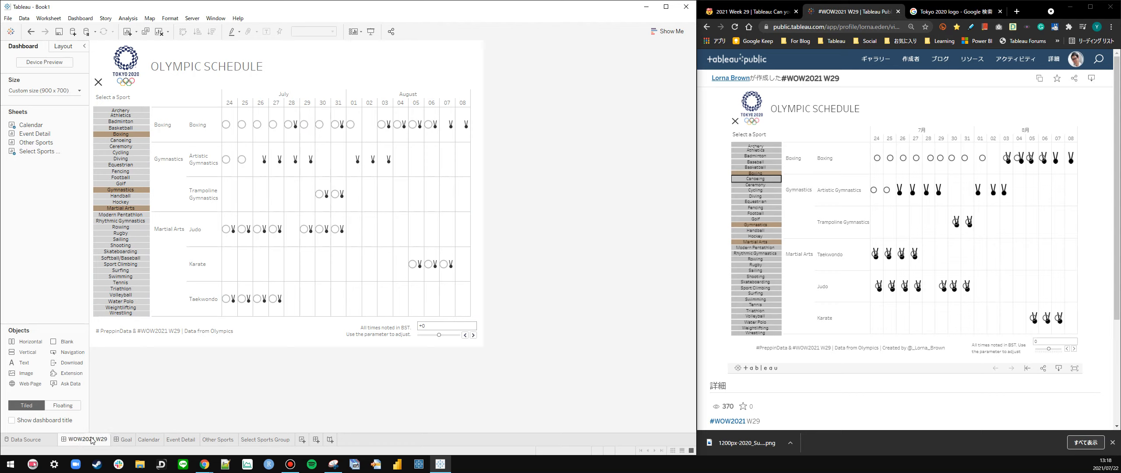
Compare with the challenge requirements and reference dashboard, and test the Time Adjust slider at values such as +2 and +10, returning it to +0
click(769, 16)
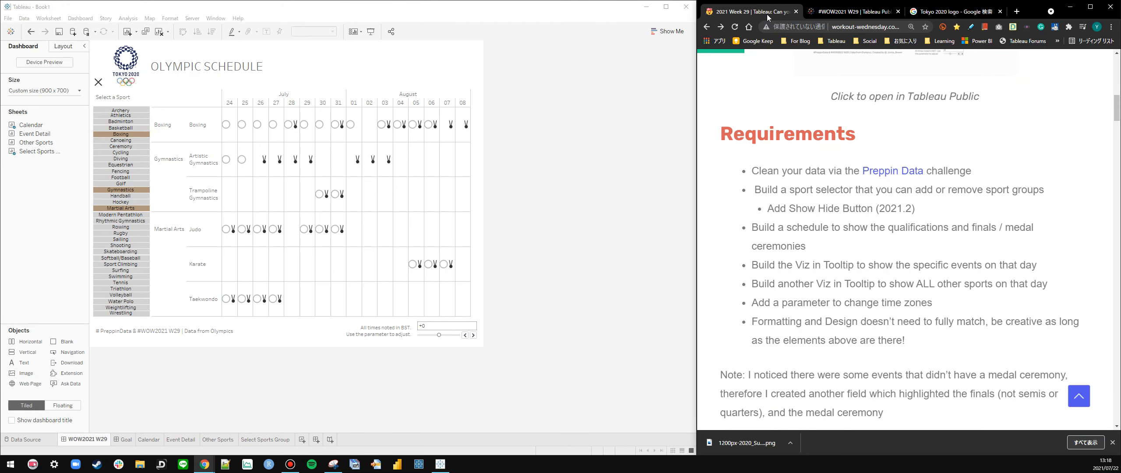
click(820, 14)
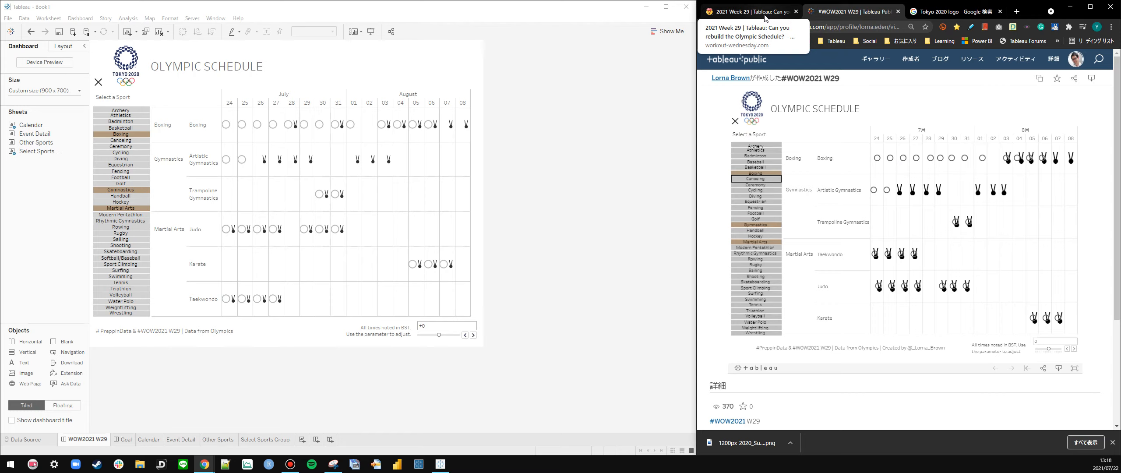
click(474, 336)
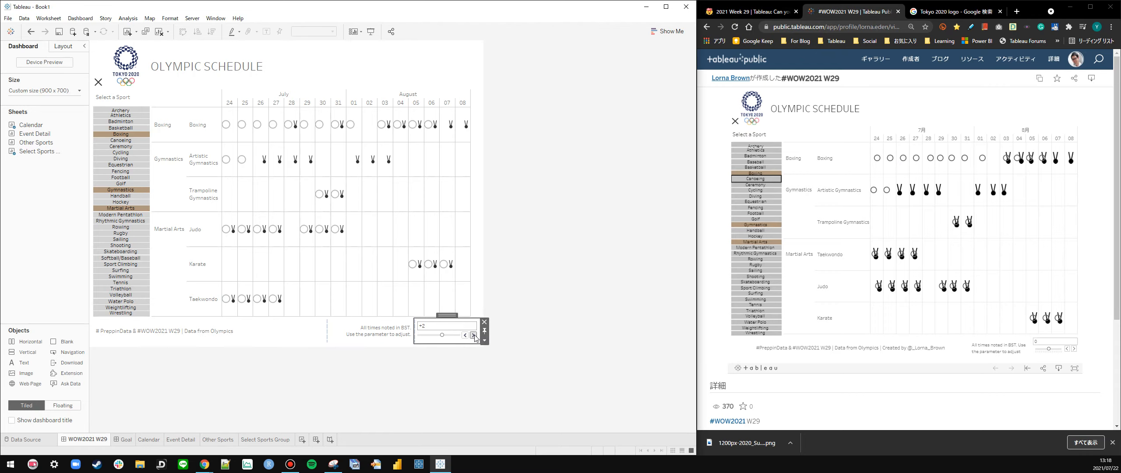
click(450, 335)
click(456, 335)
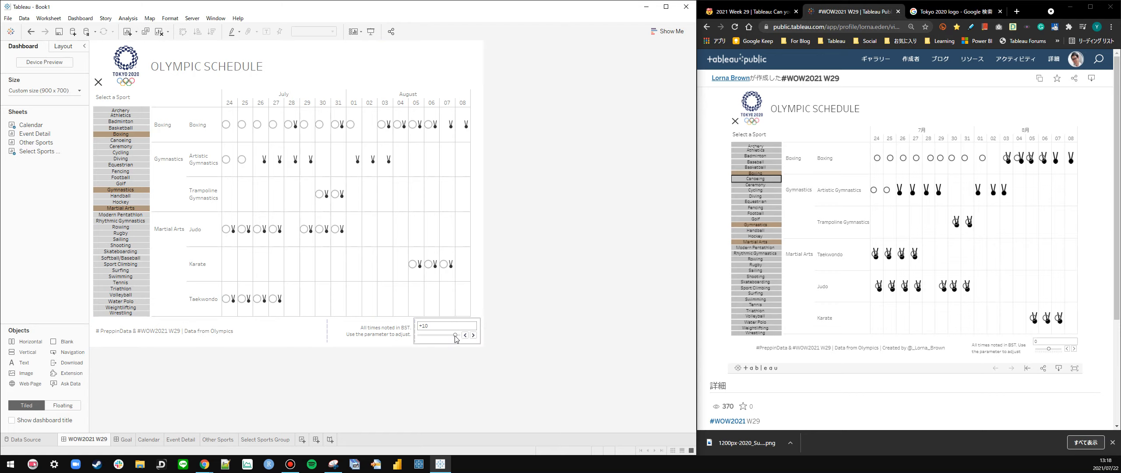
click(429, 336)
drag(429, 336, 440, 336)
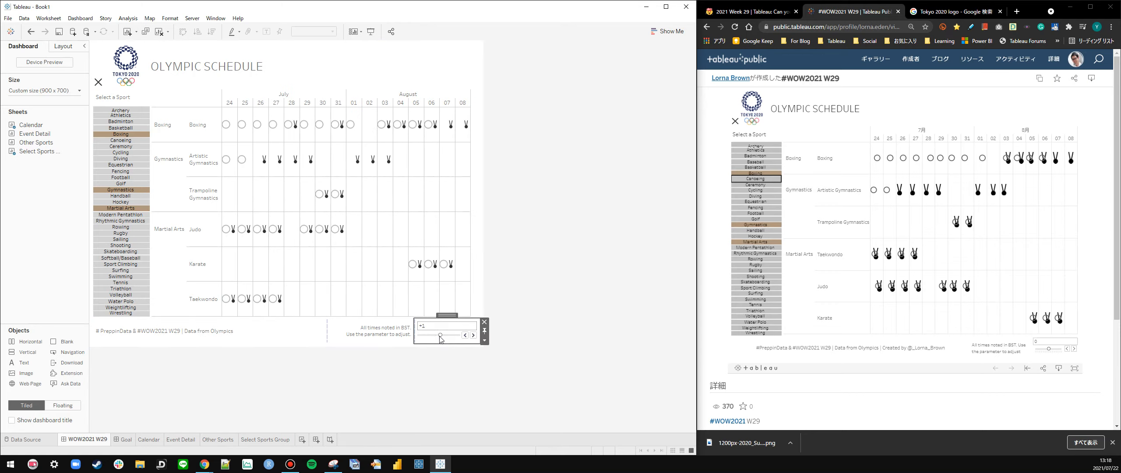
click(519, 378)
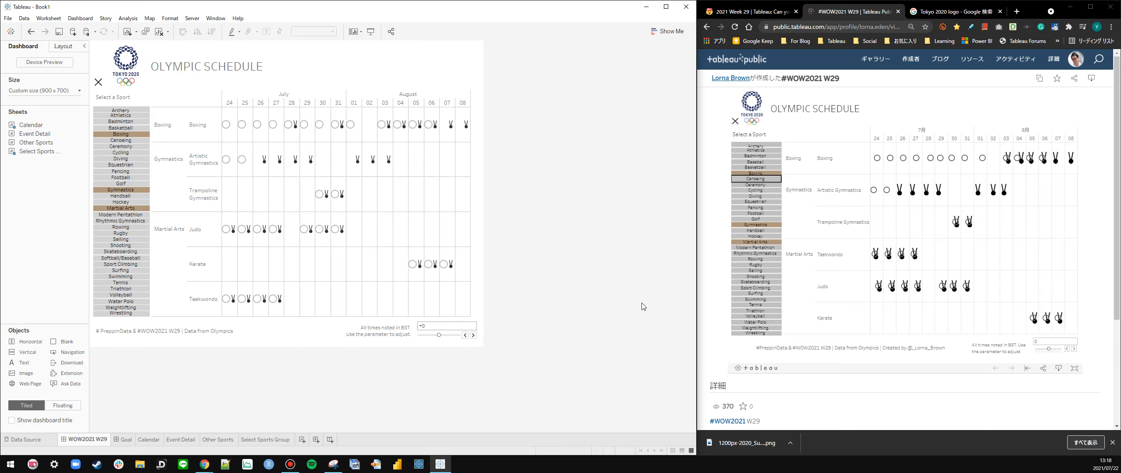
Bring the Week 29 challenge requirements page back up in the browser and close the download bar
click(751, 12)
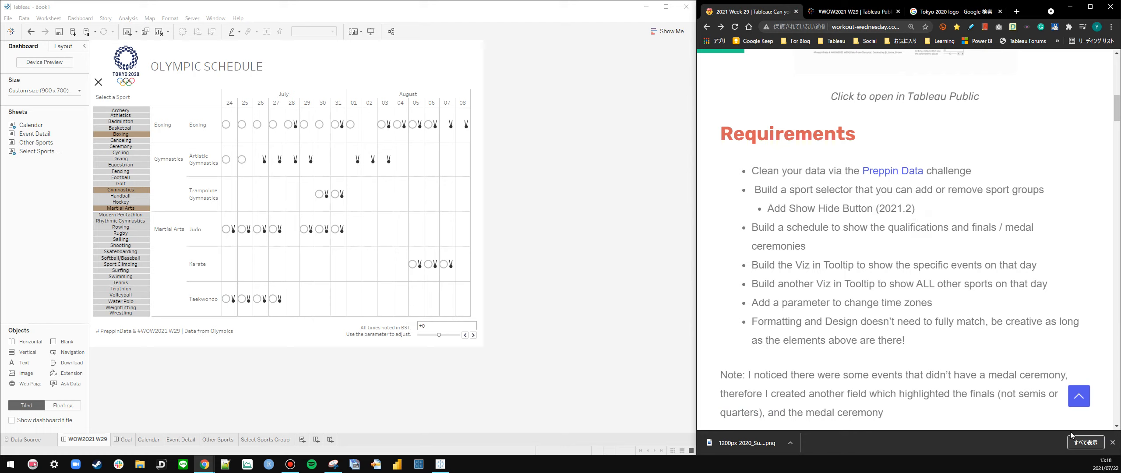
click(1112, 442)
click(581, 378)
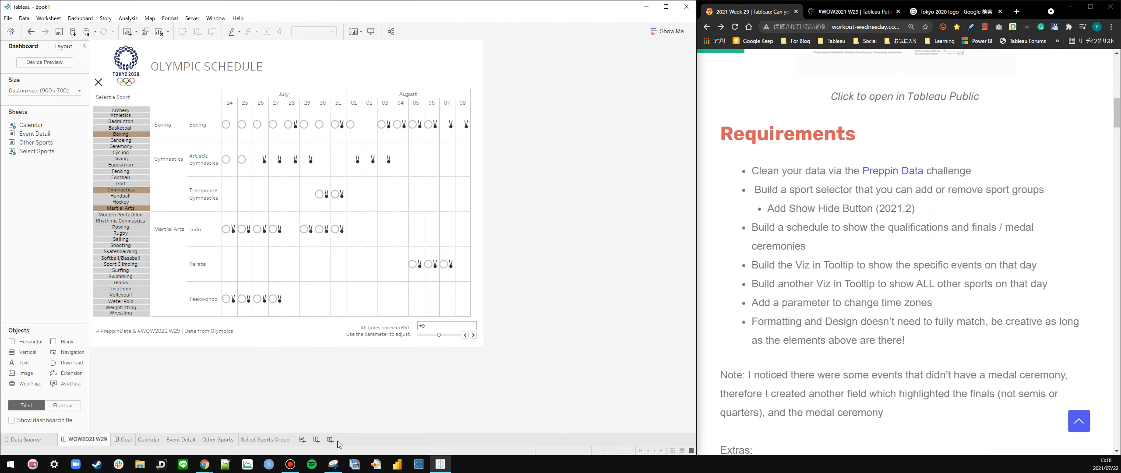
drag(613, 472, 553, 180)
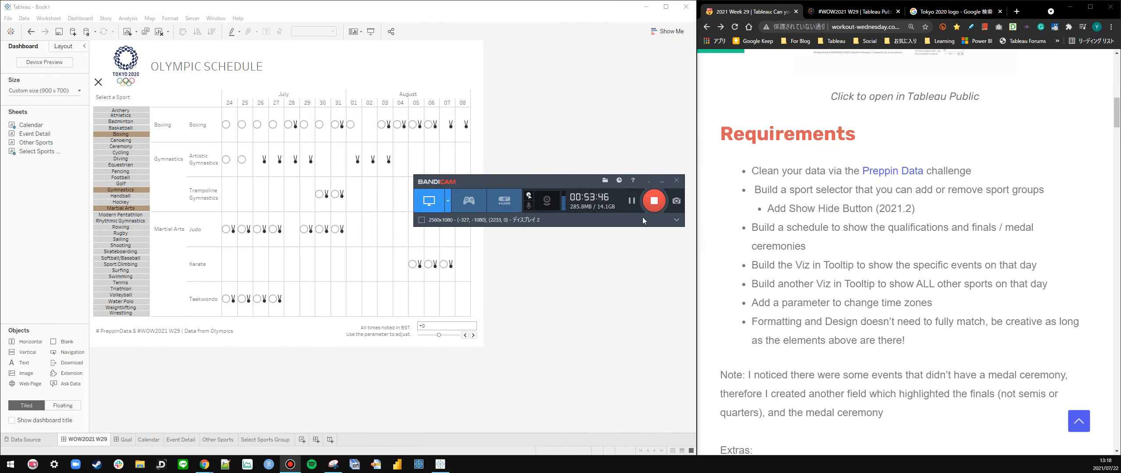